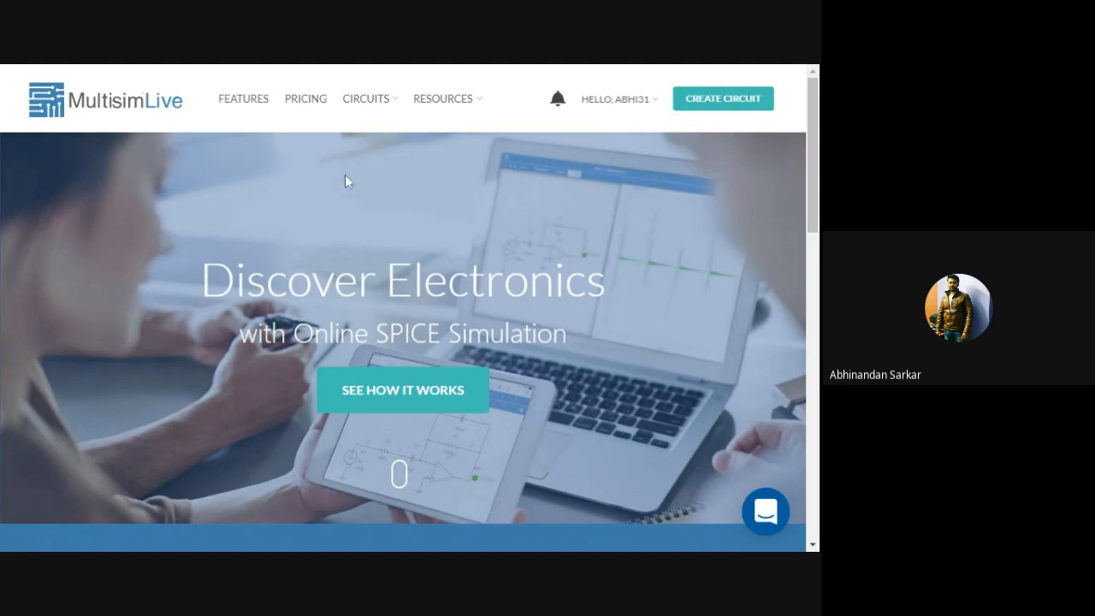
# Look through the home page's Platform Benefits and Featured Circuits sections, including further circuits in the carousel
pyautogui.scroll(-1, 319, 217)
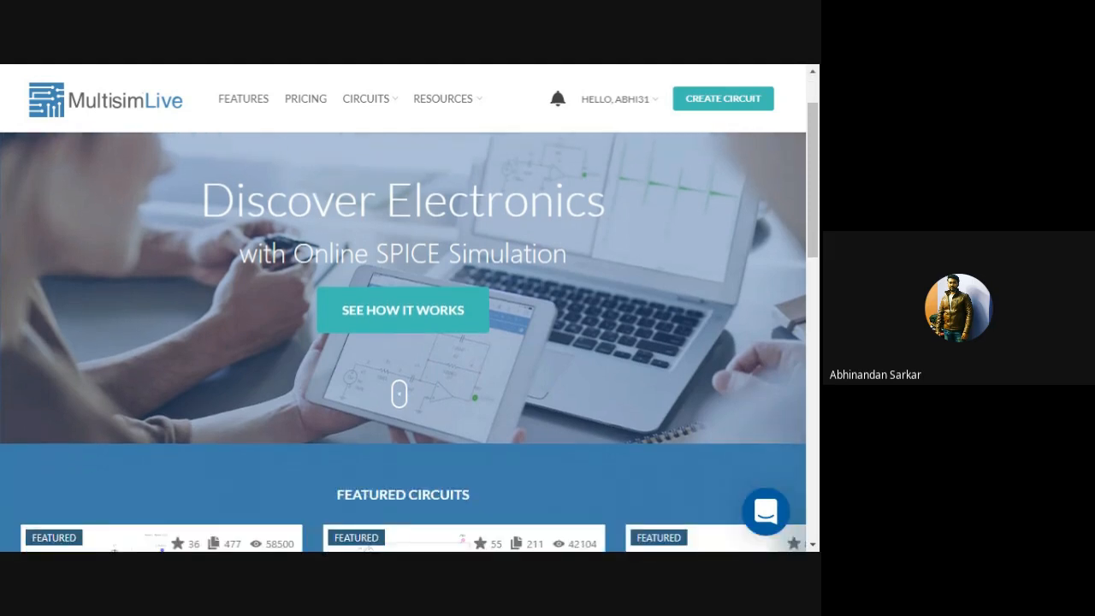
pyautogui.scroll(-3, 319, 218)
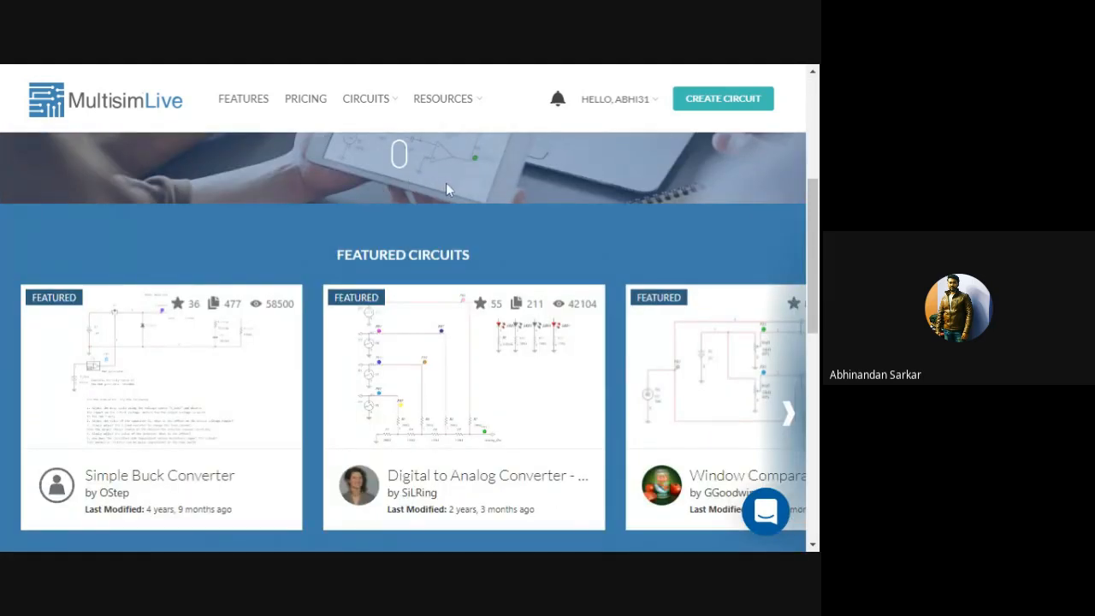
pyautogui.scroll(-3, 458, 180)
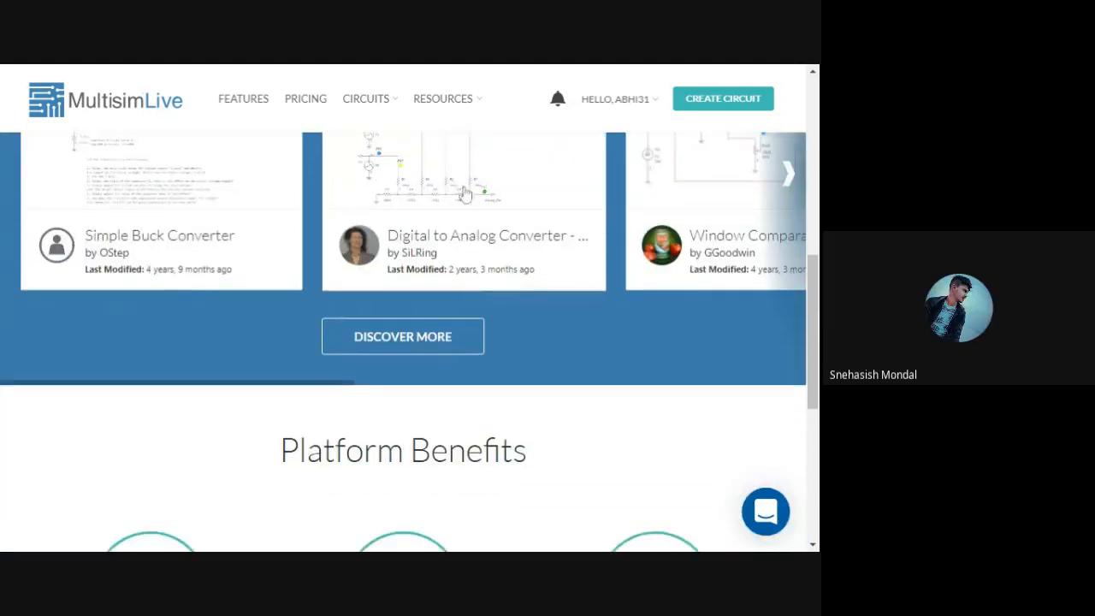
pyautogui.scroll(-5, 462, 193)
pyautogui.scroll(3, 465, 208)
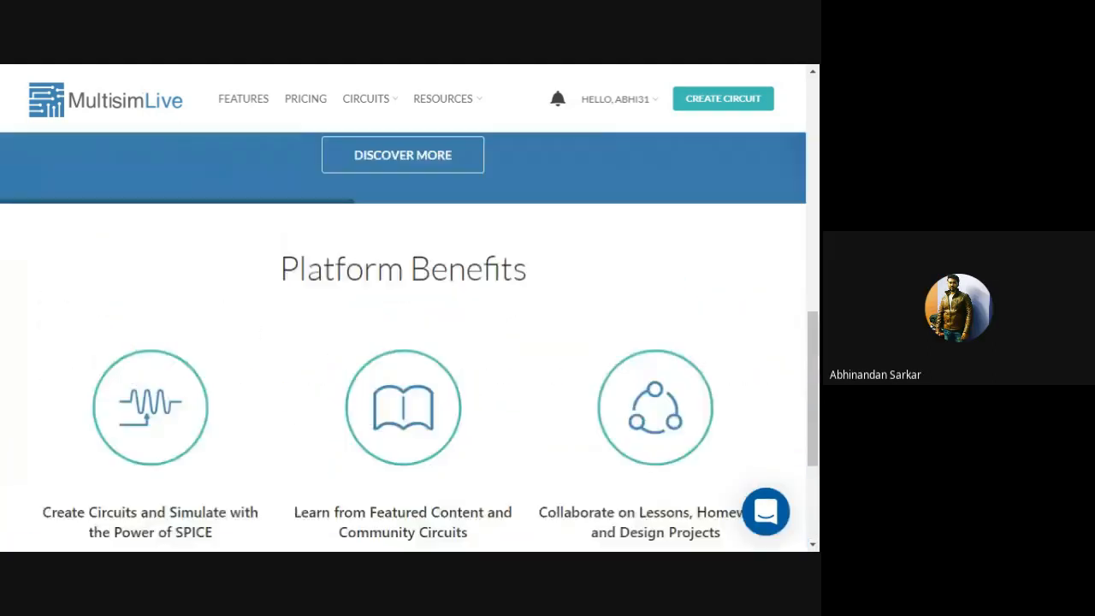
pyautogui.scroll(10, 568, 275)
pyautogui.scroll(-5, 568, 275)
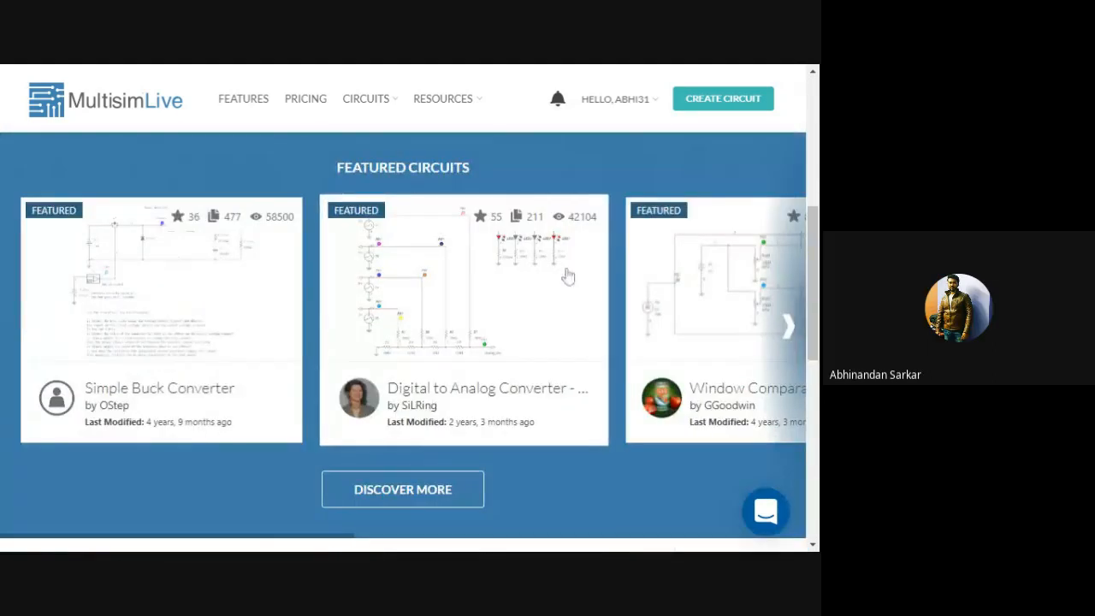
pyautogui.click(789, 326)
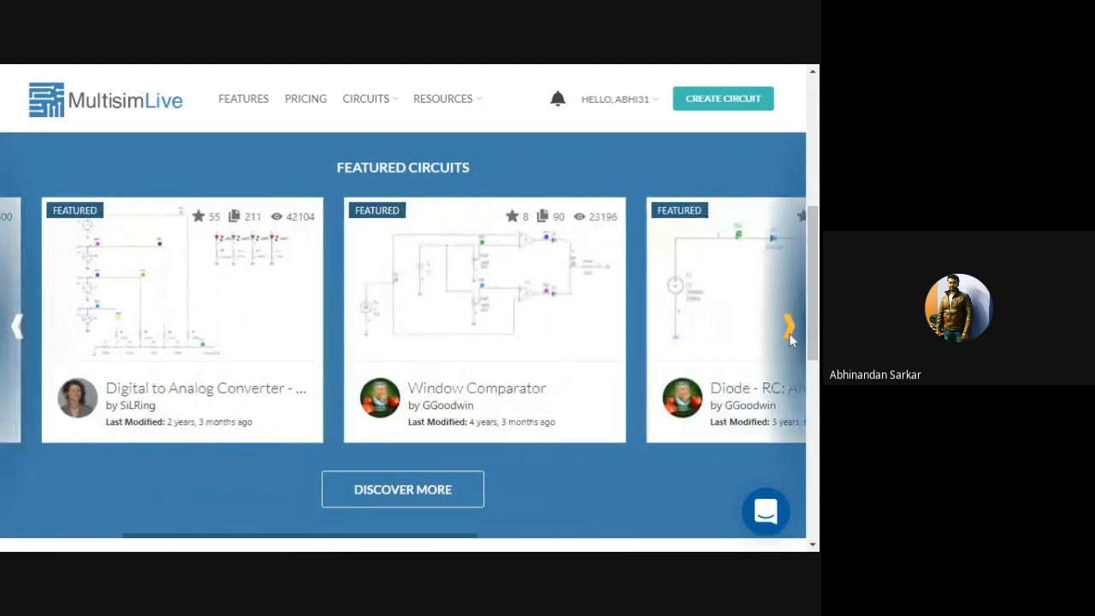
pyautogui.click(791, 337)
pyautogui.click(791, 337)
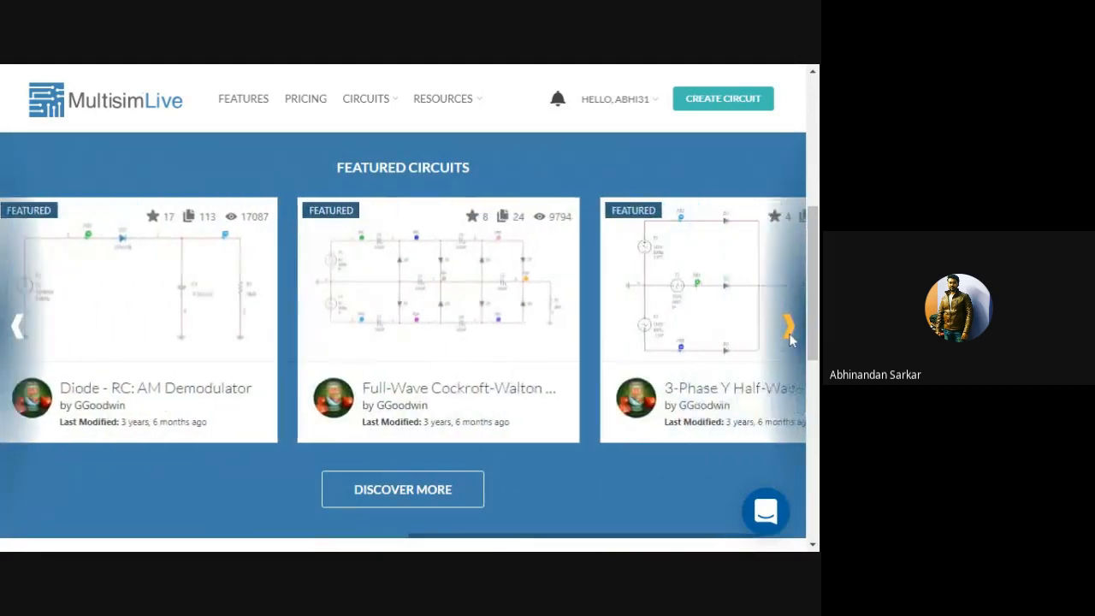
pyautogui.scroll(5, 448, 296)
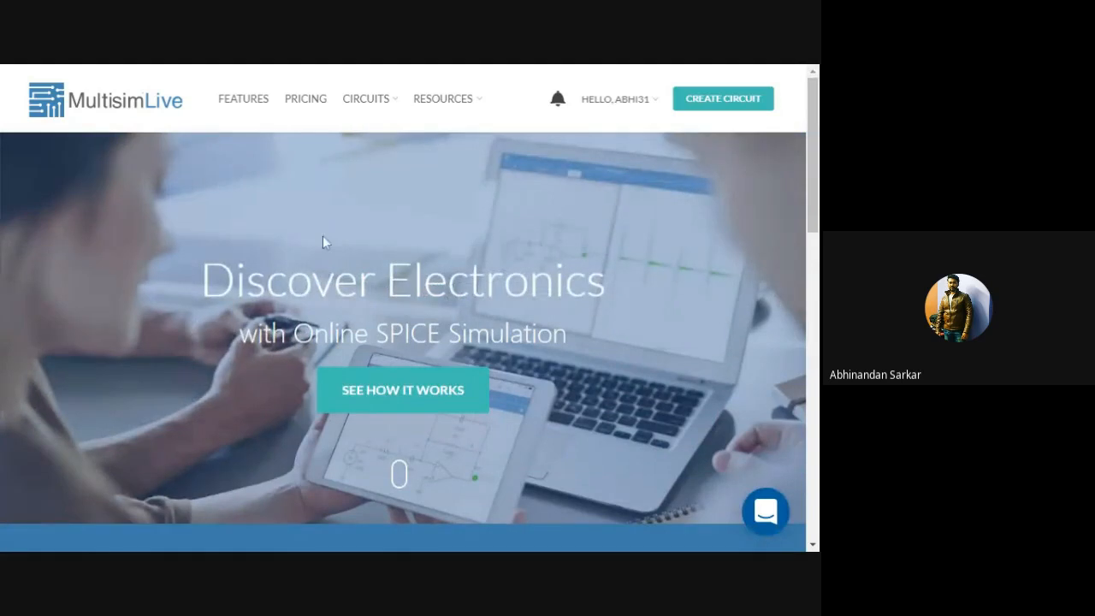
pyautogui.doubleClick(477, 103)
pyautogui.click(477, 103)
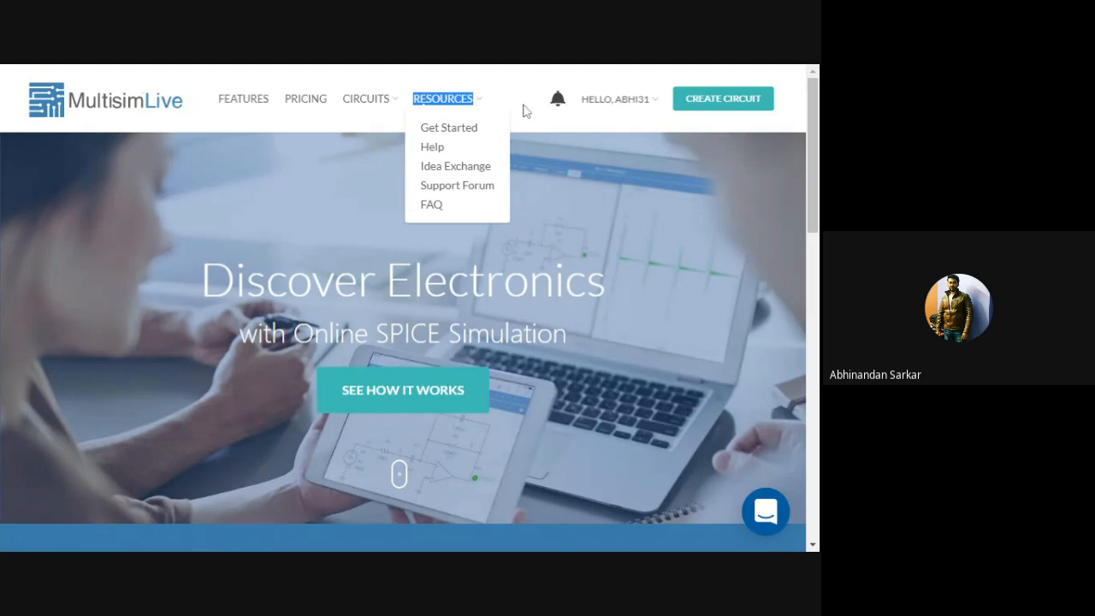
pyautogui.click(247, 114)
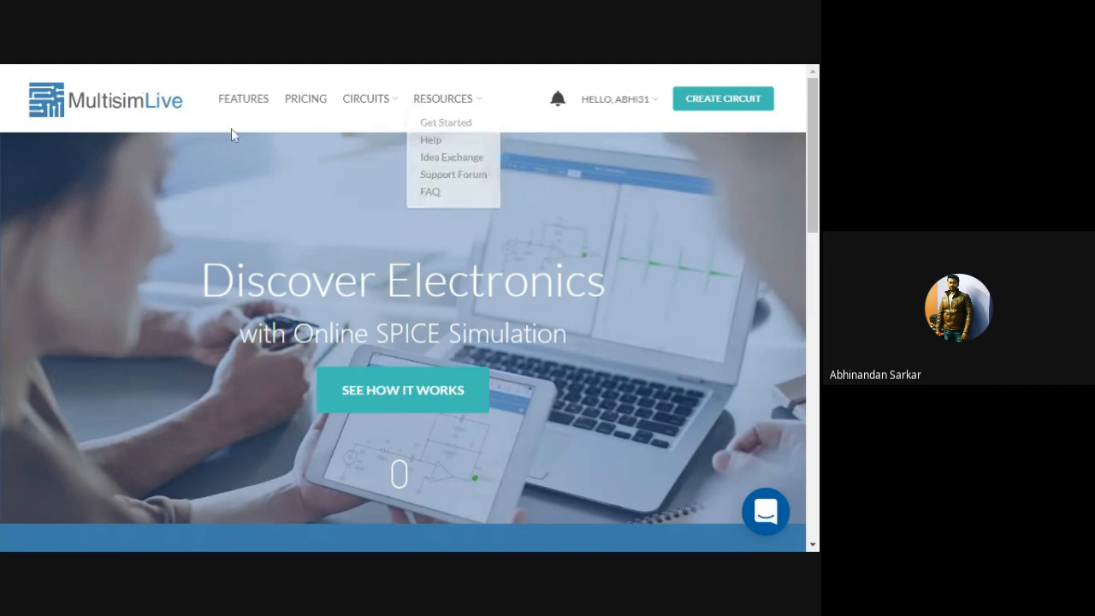
pyautogui.click(652, 101)
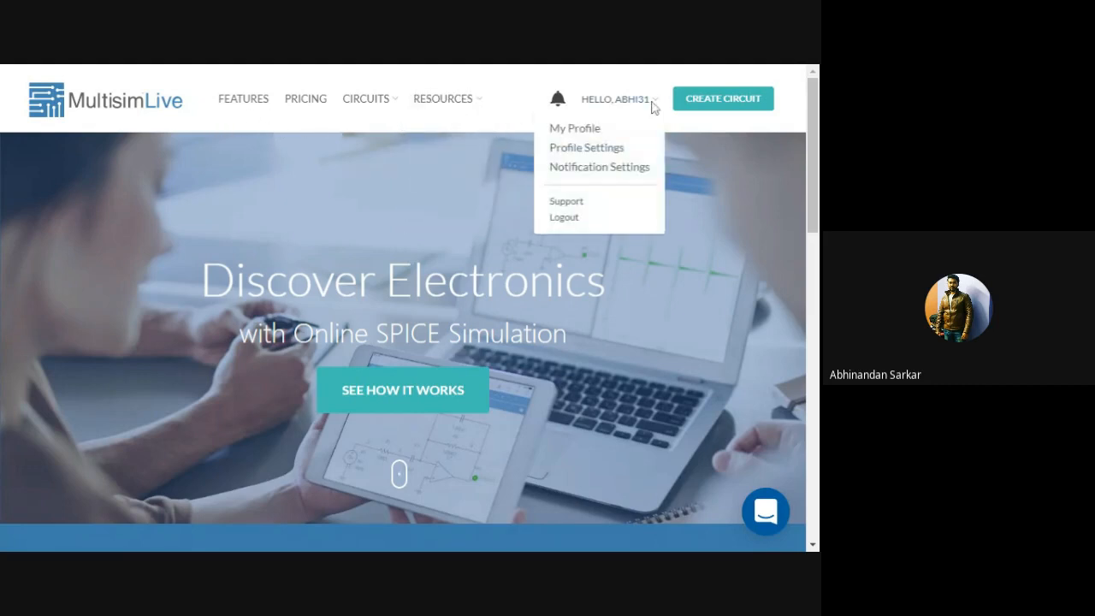
pyautogui.click(488, 114)
# Open the Public Circuits page and examine the community and reference circuits listed by popularity
pyautogui.click(396, 103)
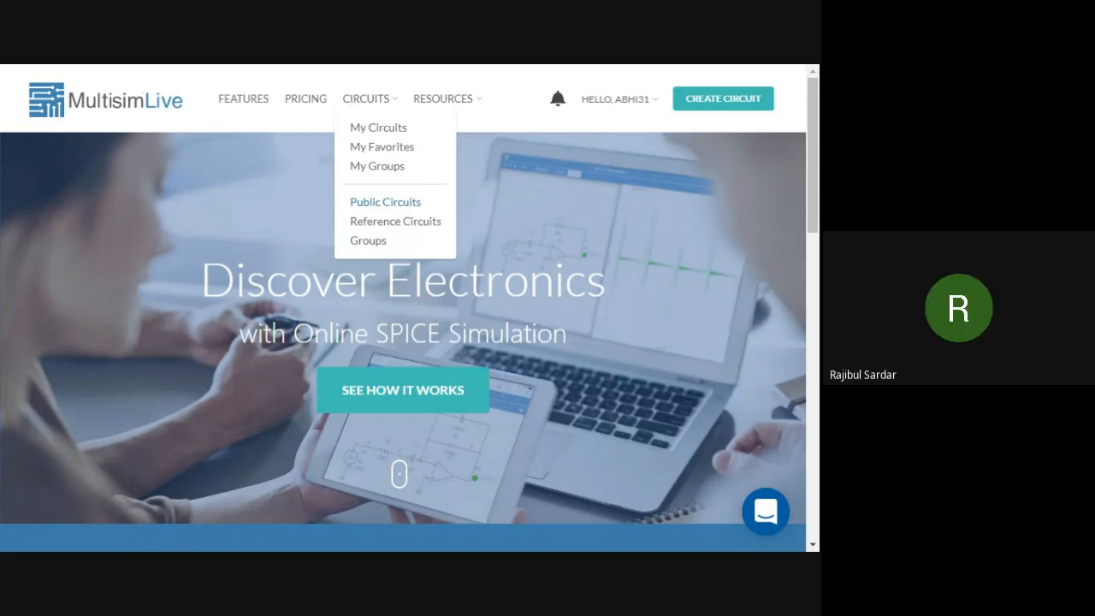
pyautogui.click(393, 203)
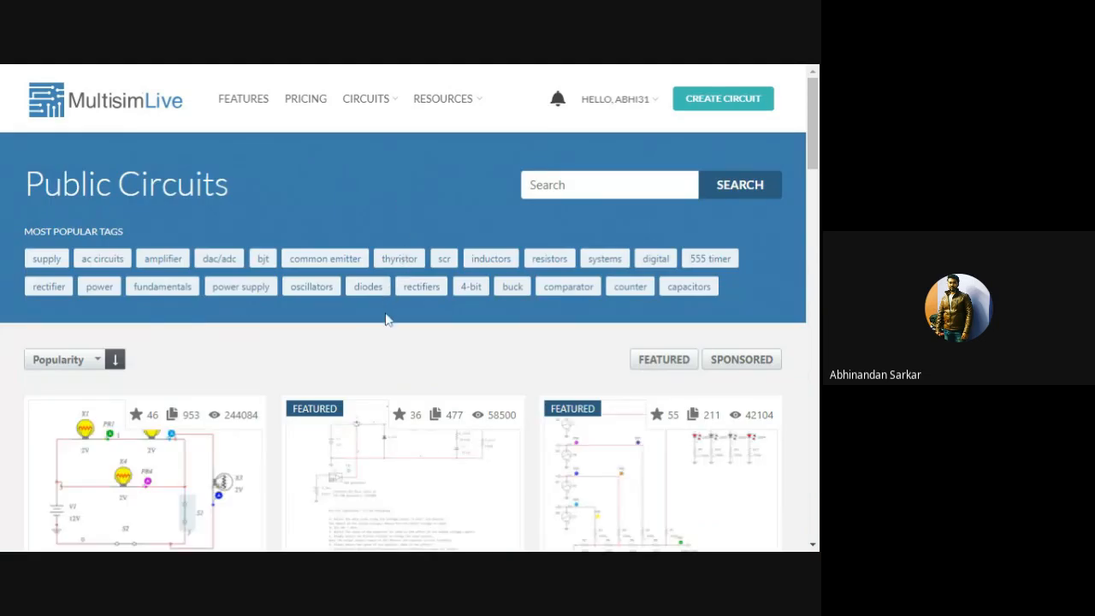
pyautogui.scroll(-2, 384, 319)
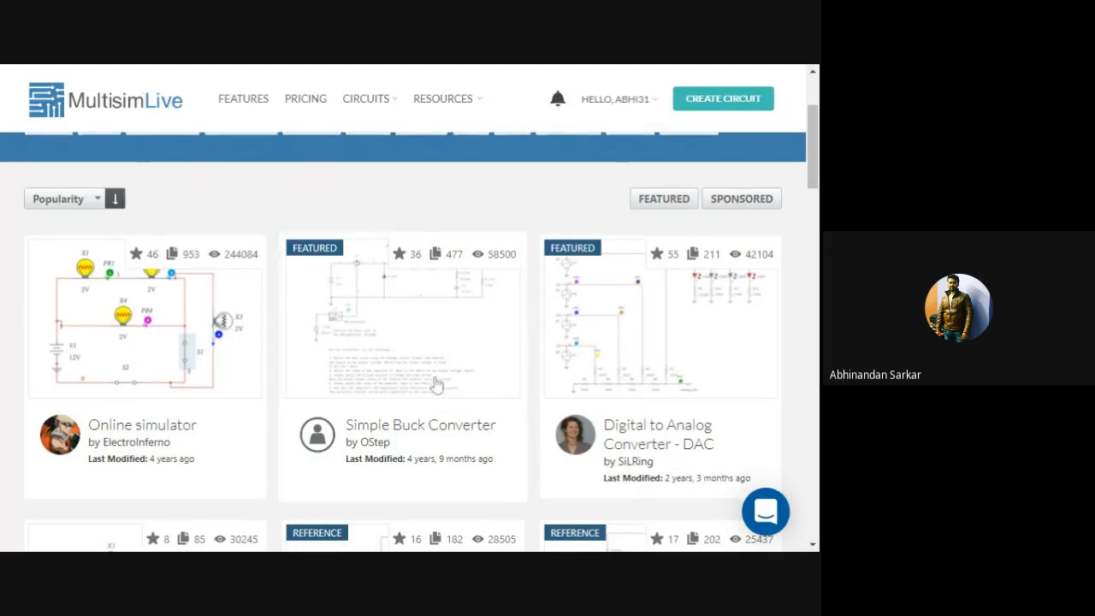
pyautogui.scroll(-2, 363, 374)
pyautogui.scroll(-3, 362, 374)
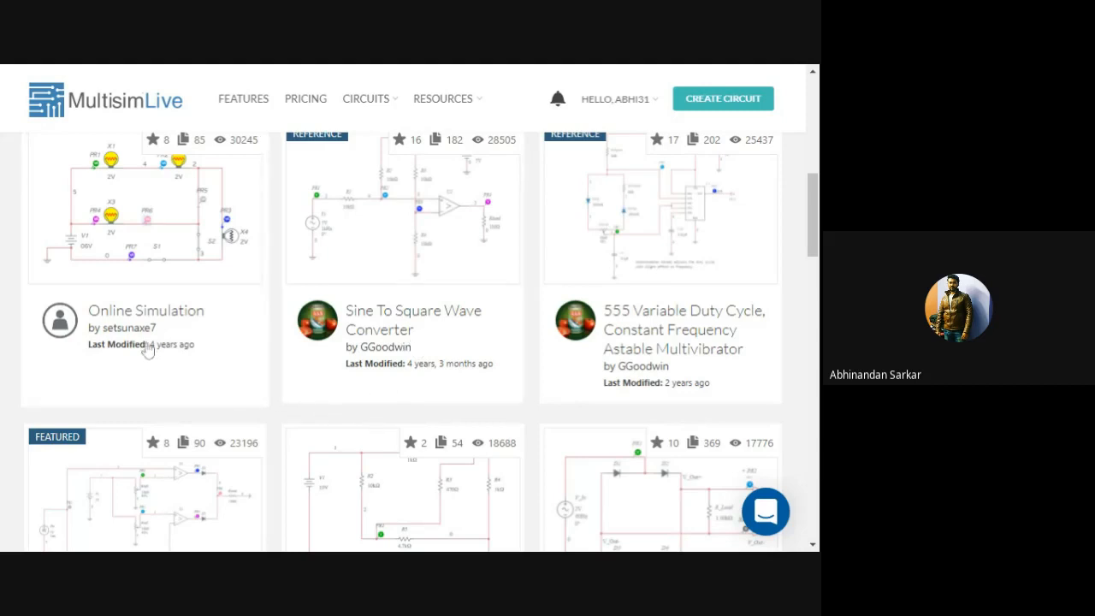
pyautogui.scroll(-2, 406, 363)
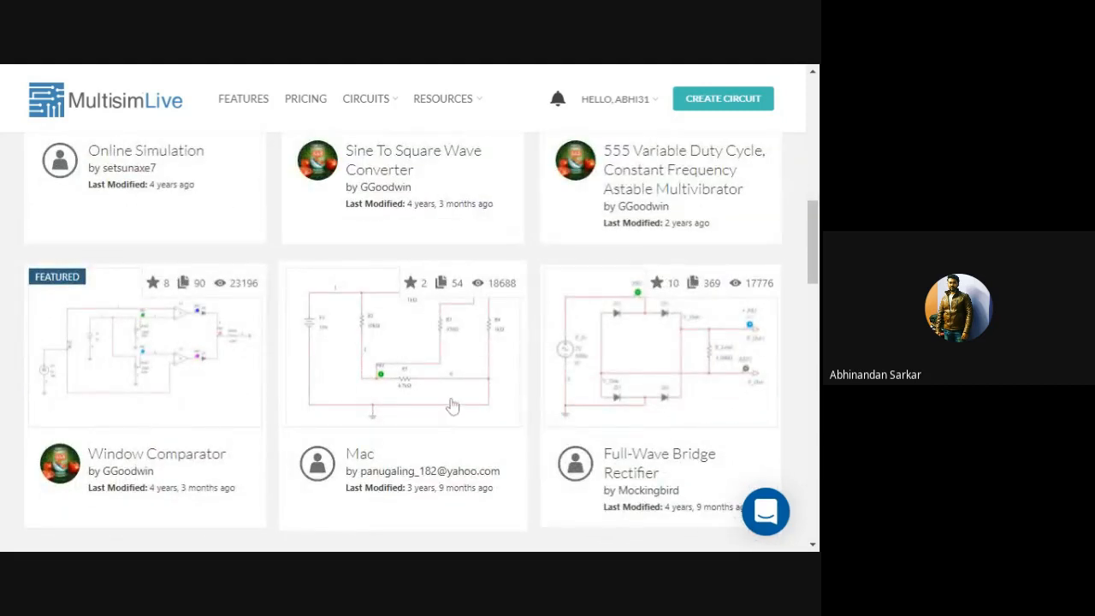
pyautogui.scroll(-2, 405, 414)
pyautogui.scroll(-3, 296, 396)
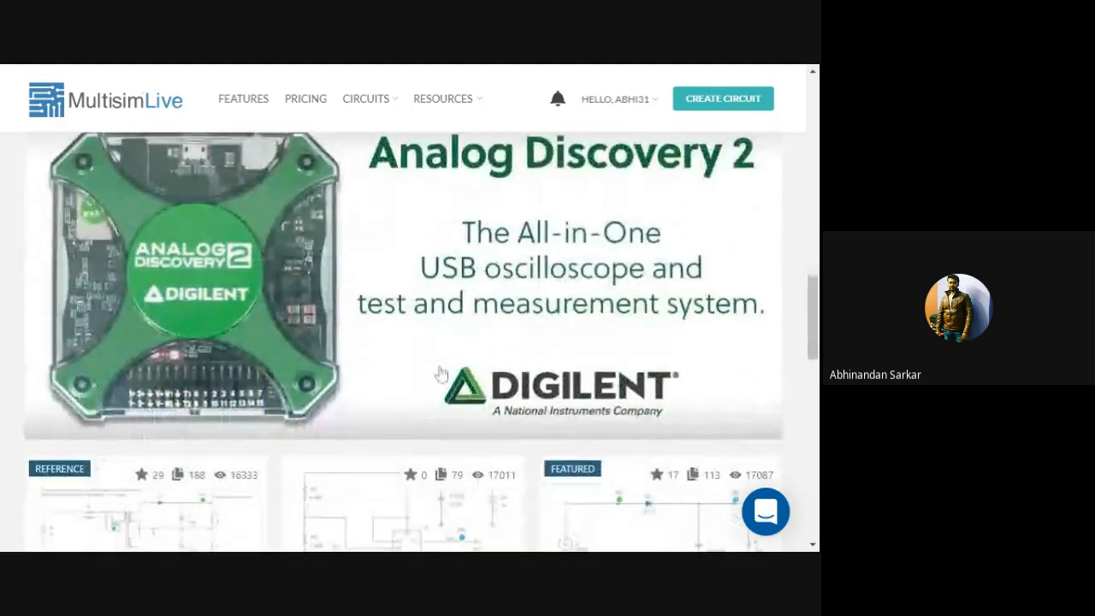
pyautogui.scroll(-5, 440, 374)
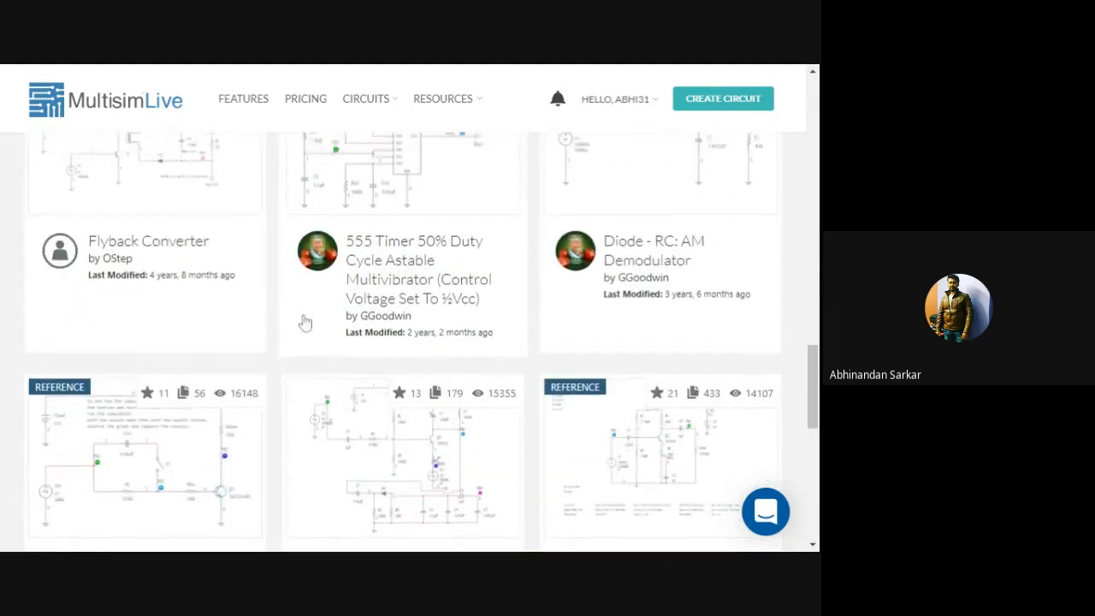
pyautogui.scroll(-5, 305, 319)
pyautogui.scroll(3, 304, 320)
pyautogui.scroll(-10, 334, 333)
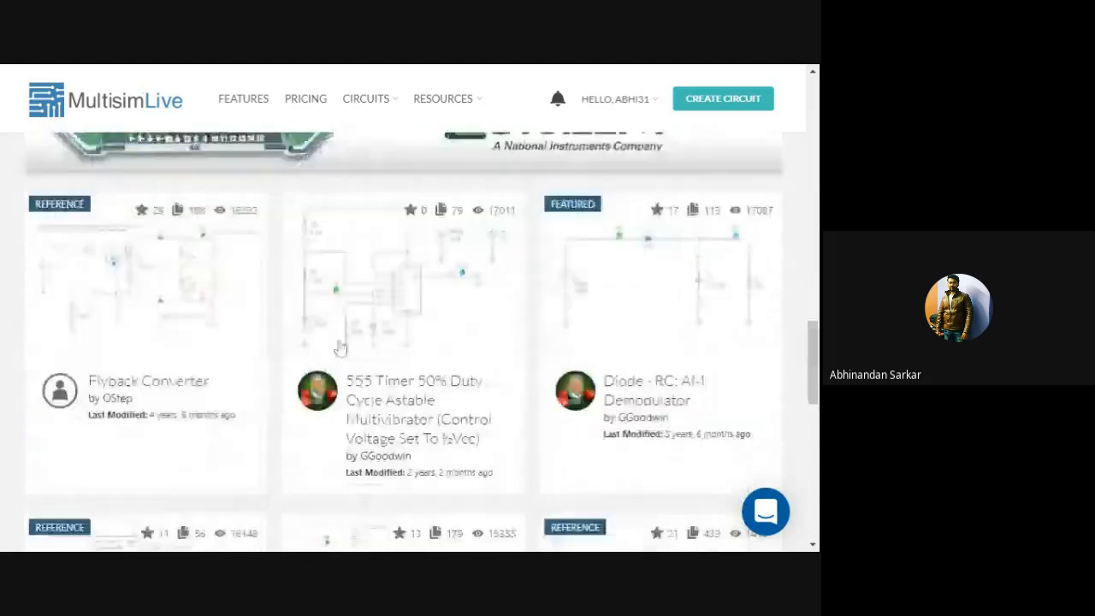
pyautogui.scroll(-3, 362, 342)
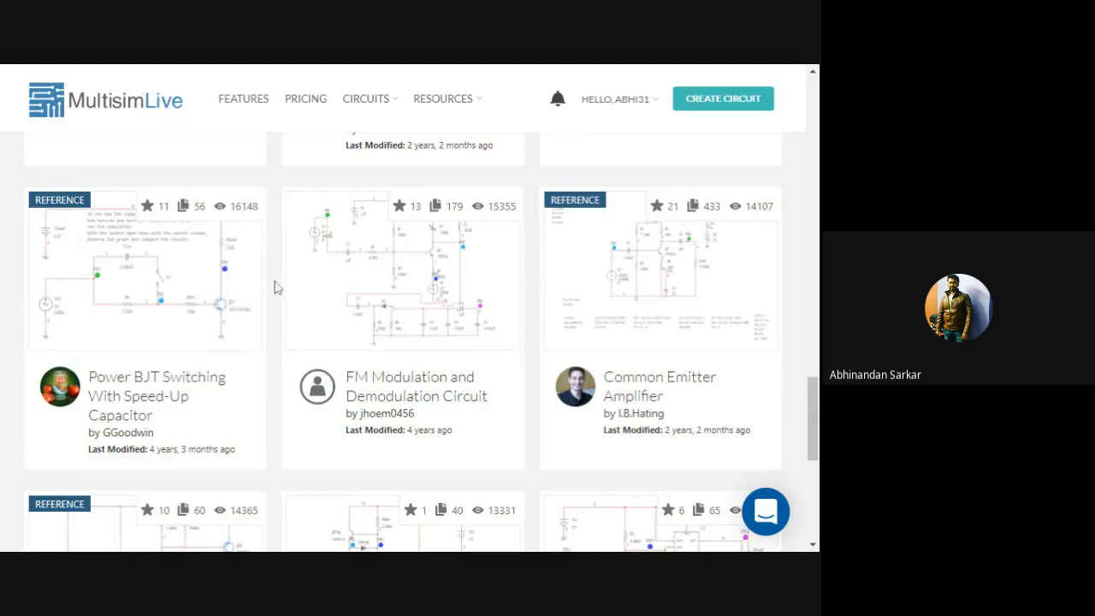
pyautogui.scroll(1, 275, 283)
pyautogui.scroll(4, 286, 350)
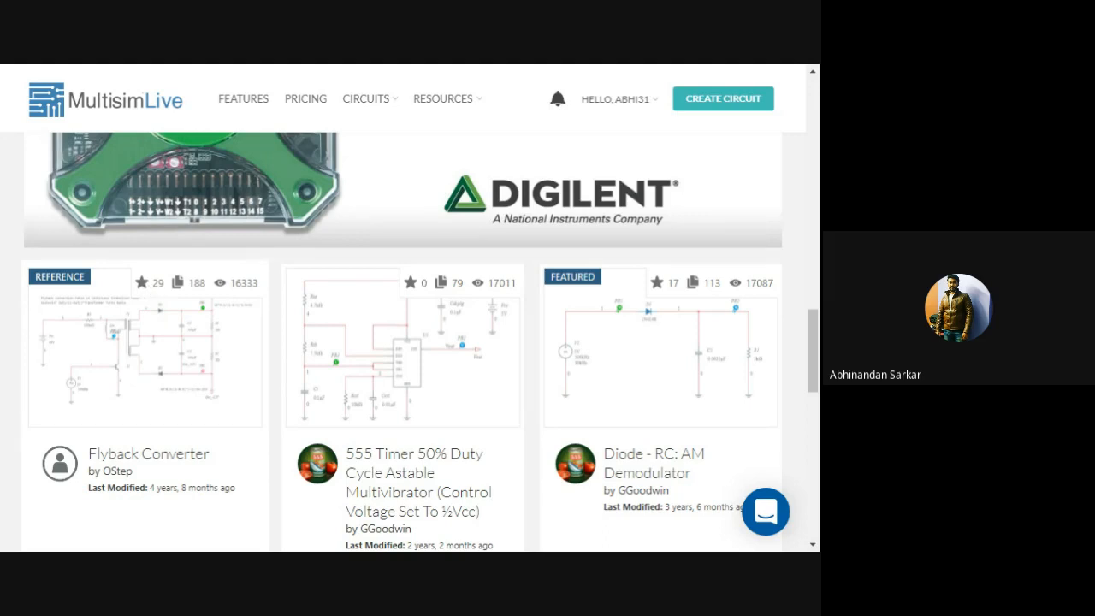
pyautogui.scroll(15, 471, 325)
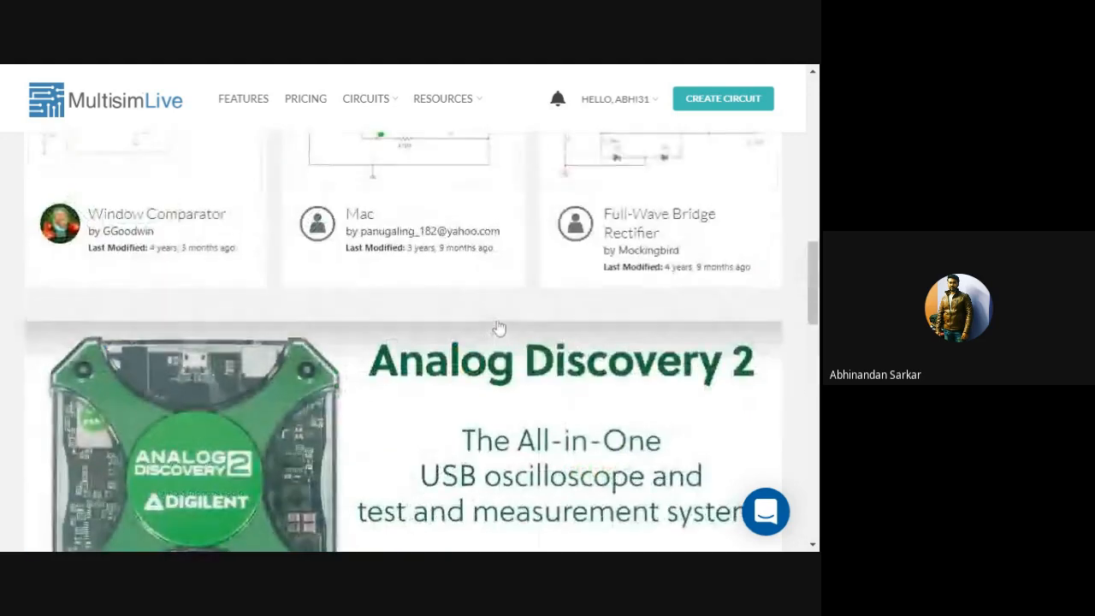
pyautogui.scroll(2, 443, 324)
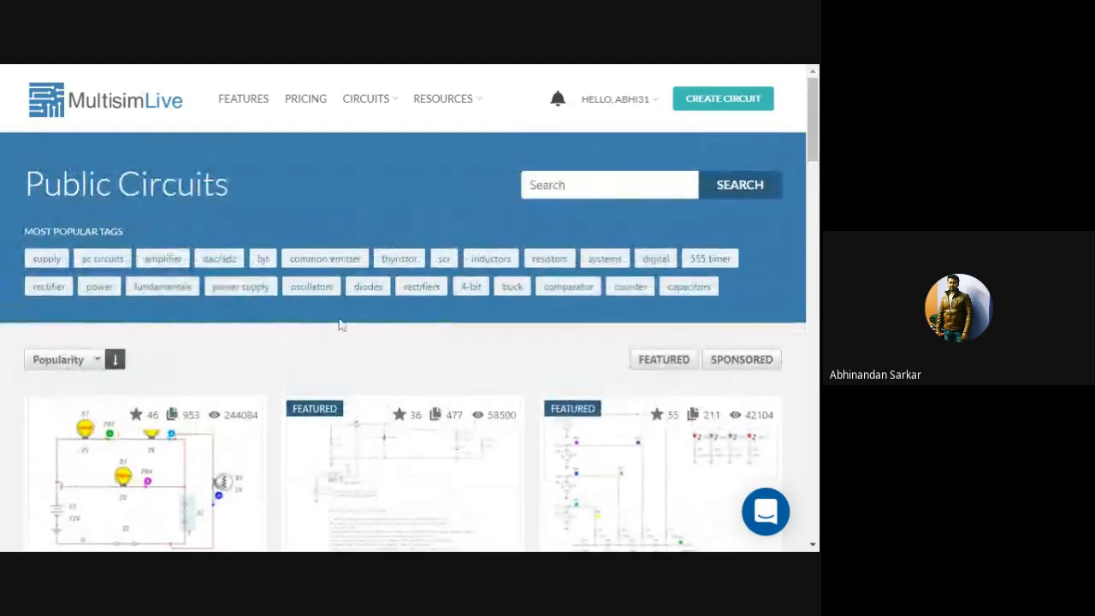
# Create a new blank circuit and preview its Grapher and Split views, ending in the Schematic view
pyautogui.click(646, 100)
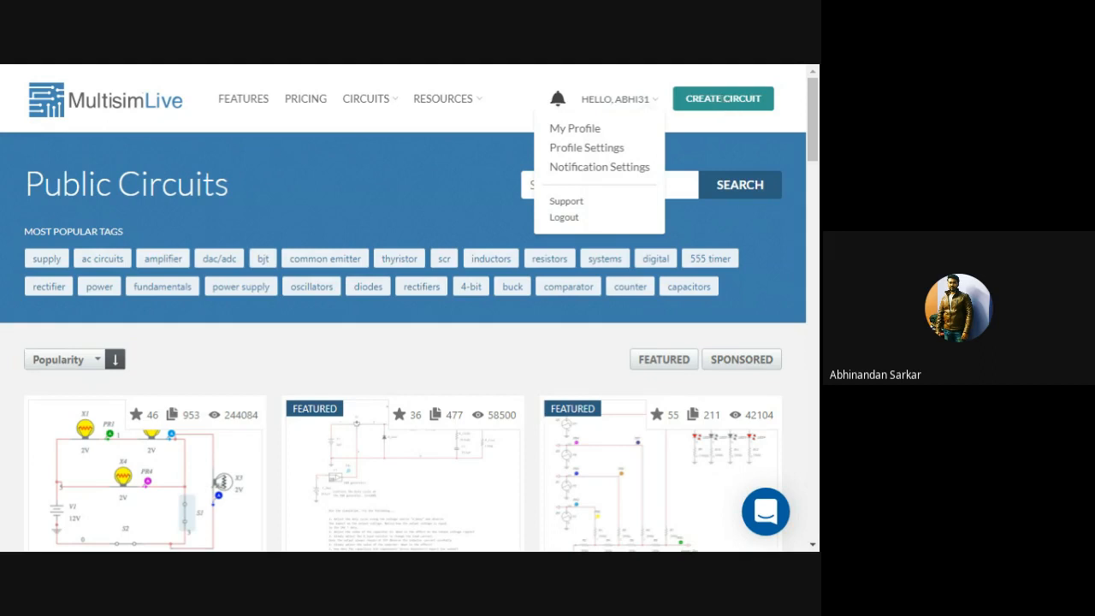
pyautogui.click(723, 101)
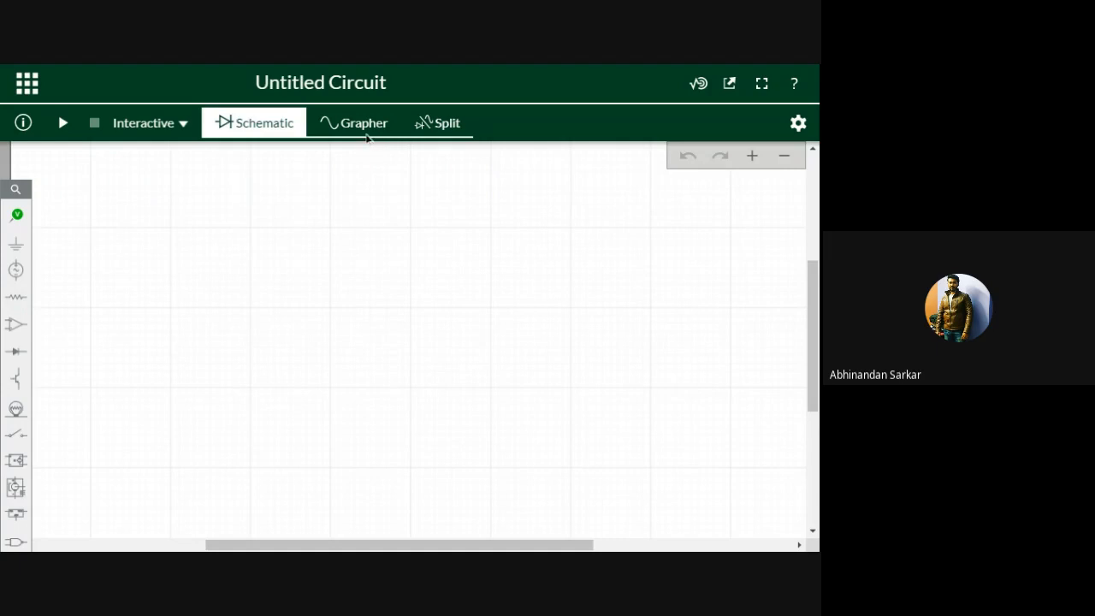
pyautogui.click(366, 128)
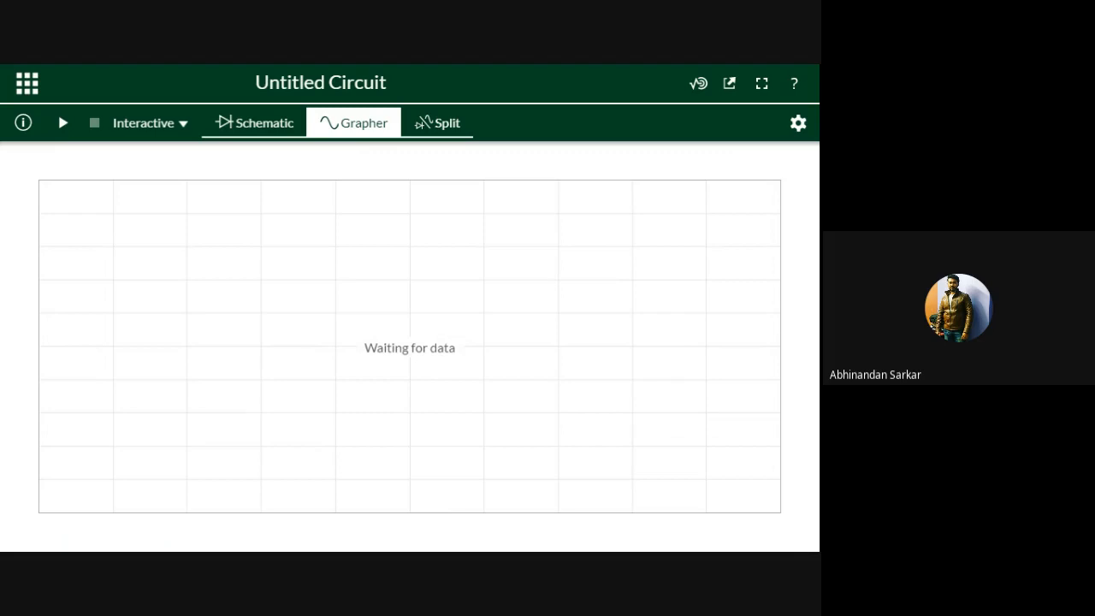
pyautogui.click(441, 129)
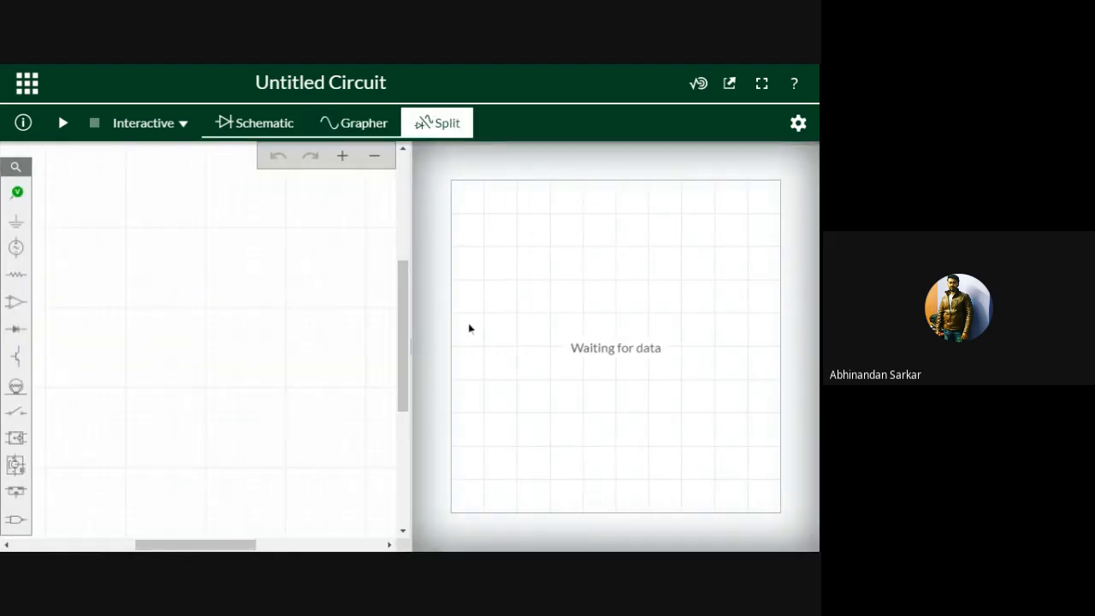
pyautogui.click(252, 124)
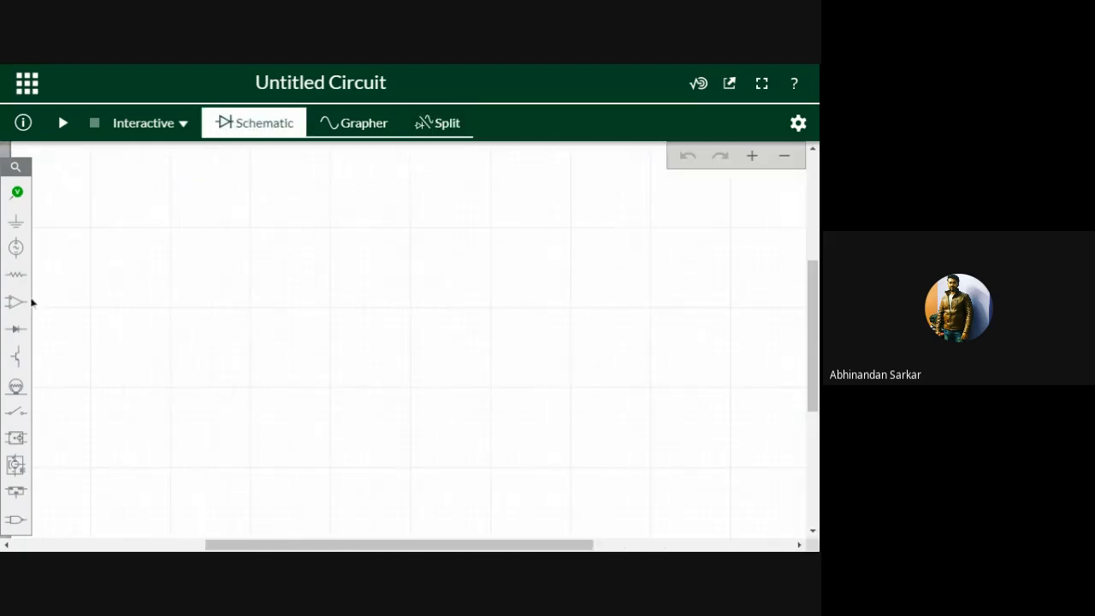
# Place an AC Voltage source on the empty schematic, slightly left of the canvas centre
pyautogui.click(15, 247)
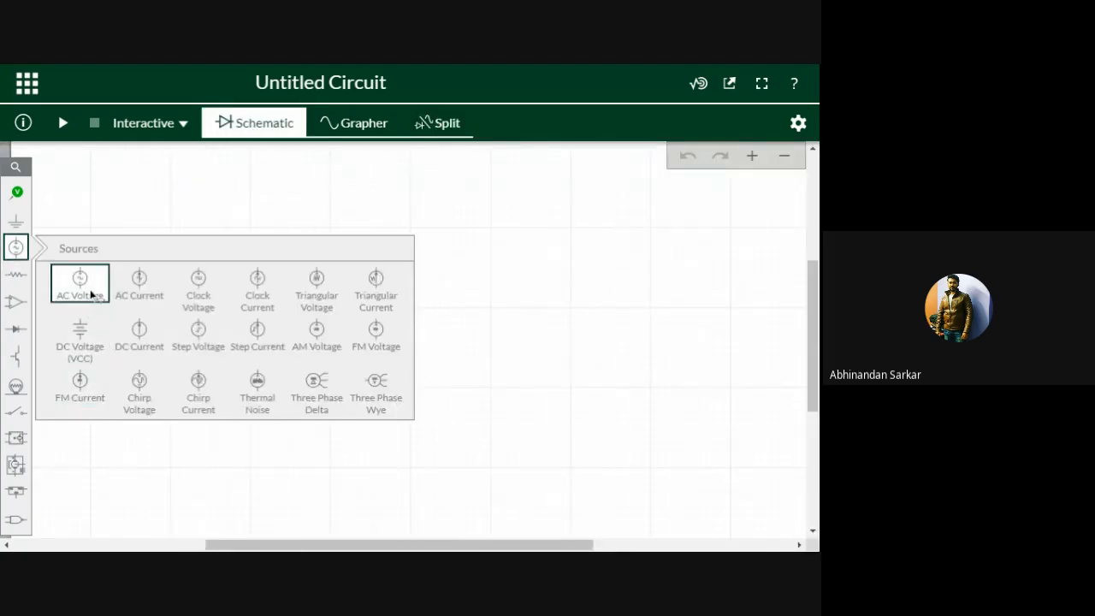
pyautogui.click(80, 284)
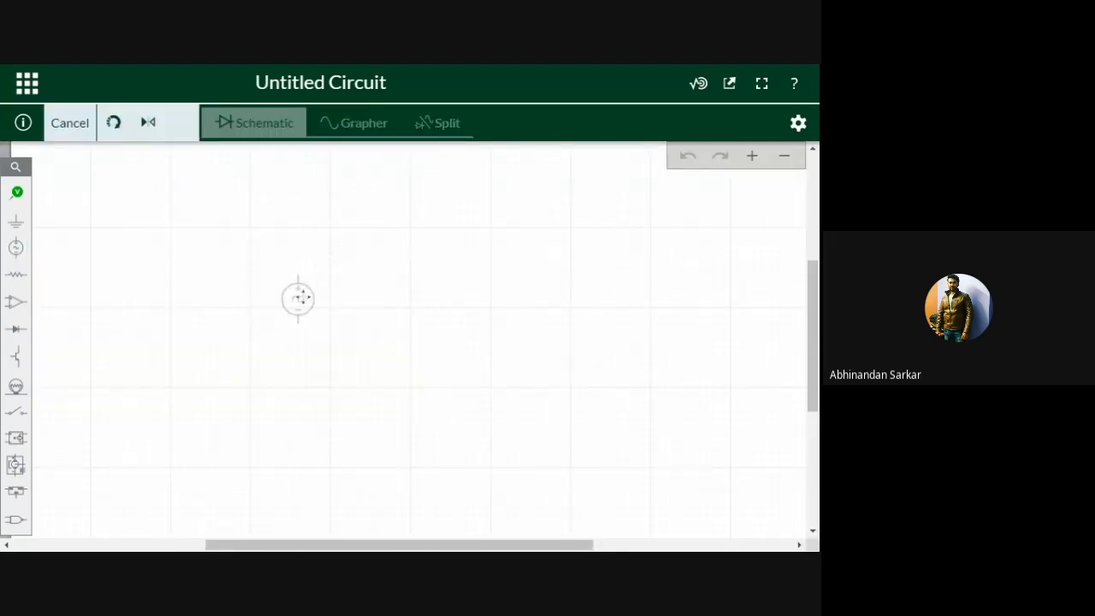
pyautogui.click(306, 299)
pyautogui.click(216, 371)
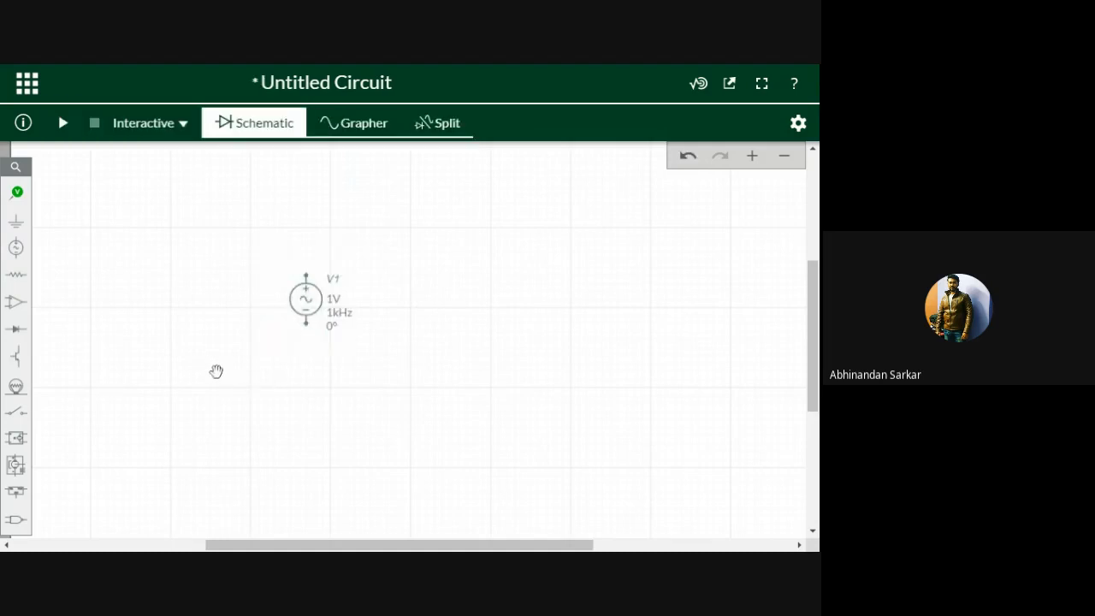
# Place a horizontal resistor to the right of the AC source, level with the source's upper terminal
pyautogui.click(16, 274)
pyautogui.click(80, 310)
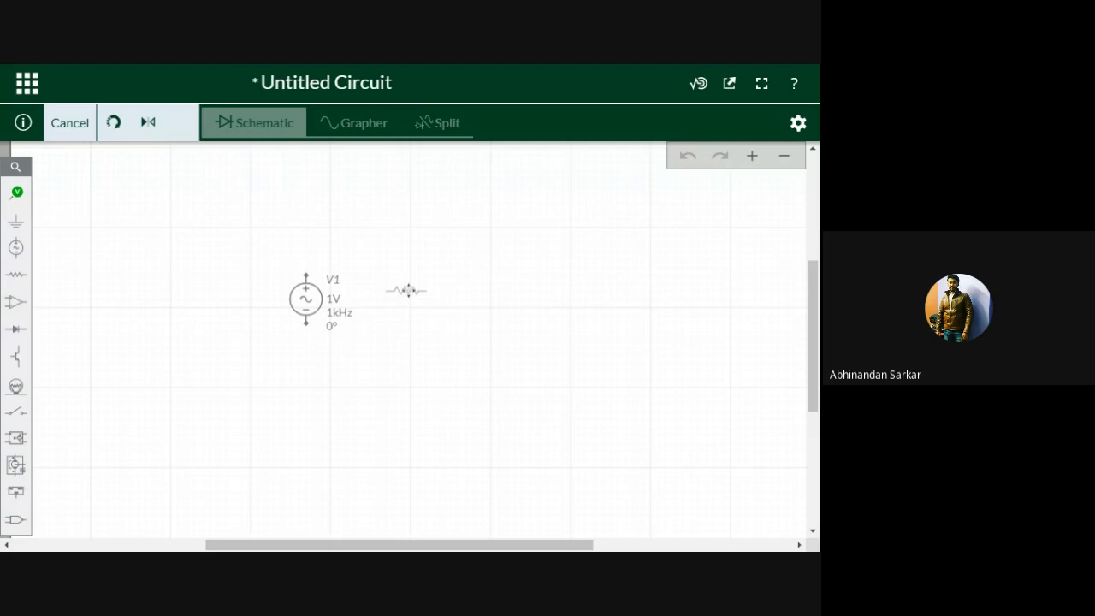
pyautogui.click(406, 275)
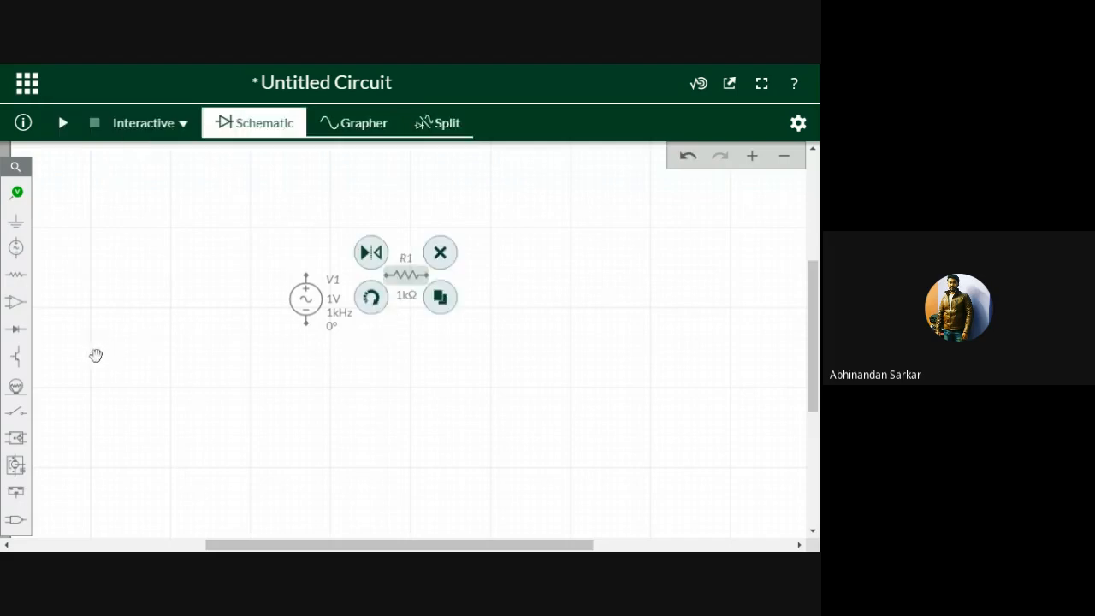
# Place a Ground symbol directly below the AC voltage source, leaving a gap under its lower terminal
pyautogui.moveTo(18, 233)
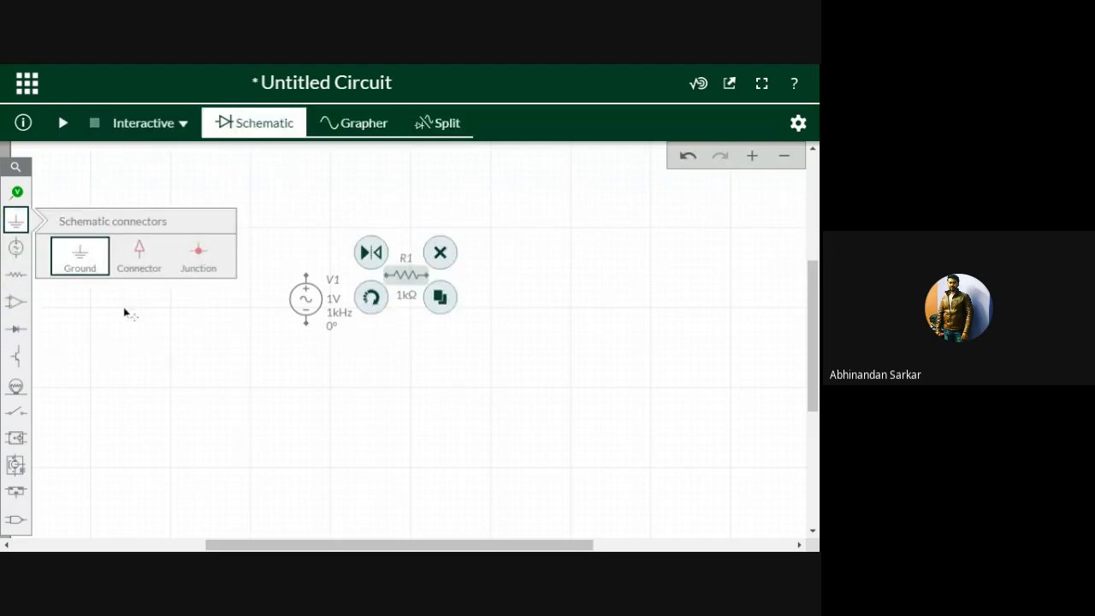
pyautogui.click(79, 254)
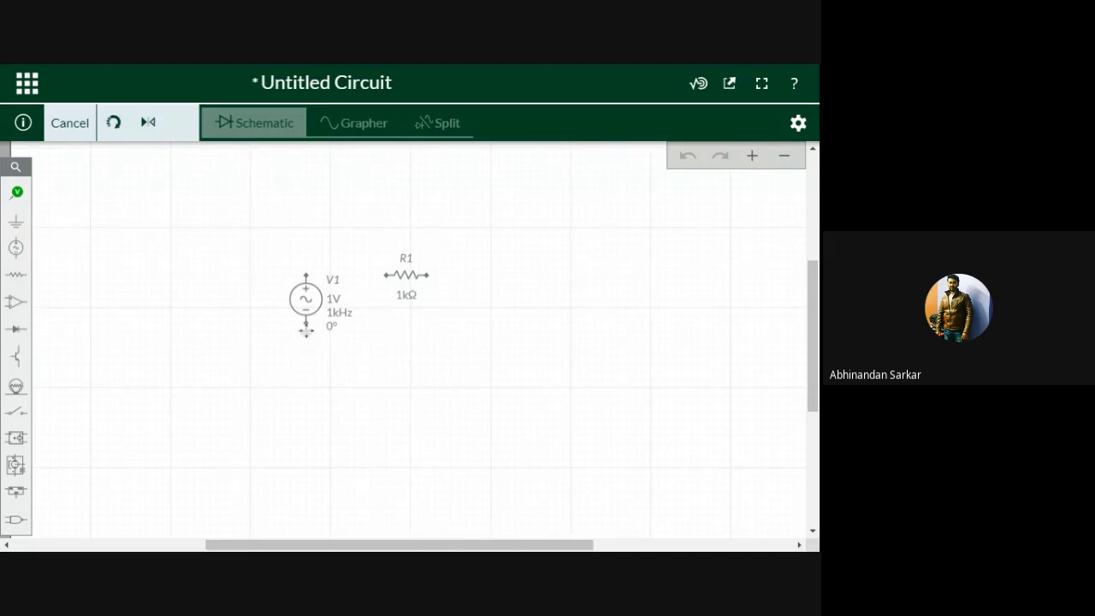
pyautogui.click(306, 368)
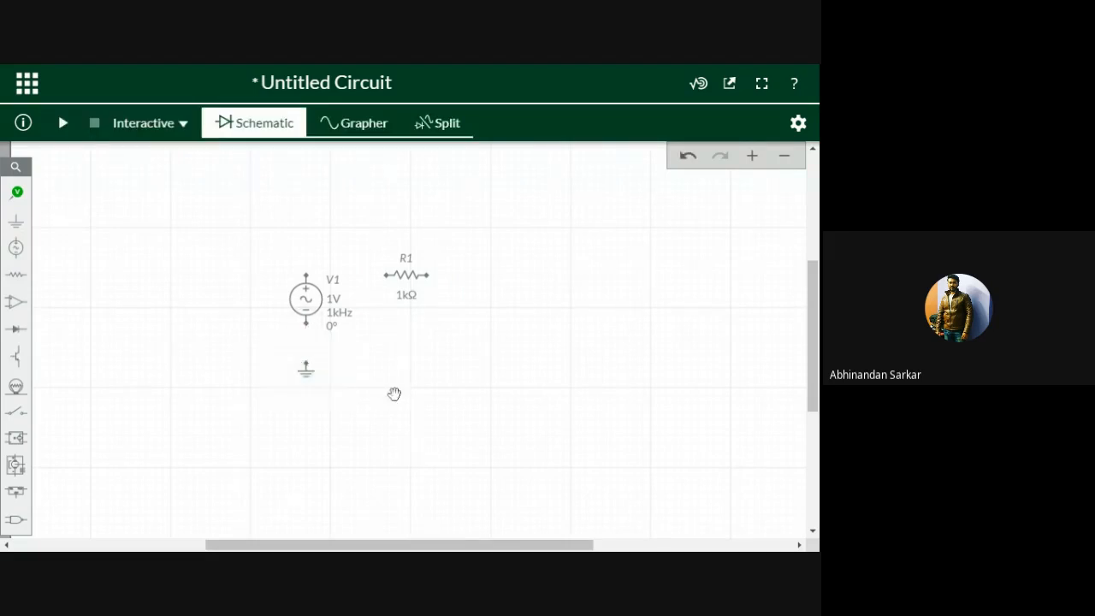
# Wire the AC source's lower terminal straight down to the ground symbol
pyautogui.click(306, 321)
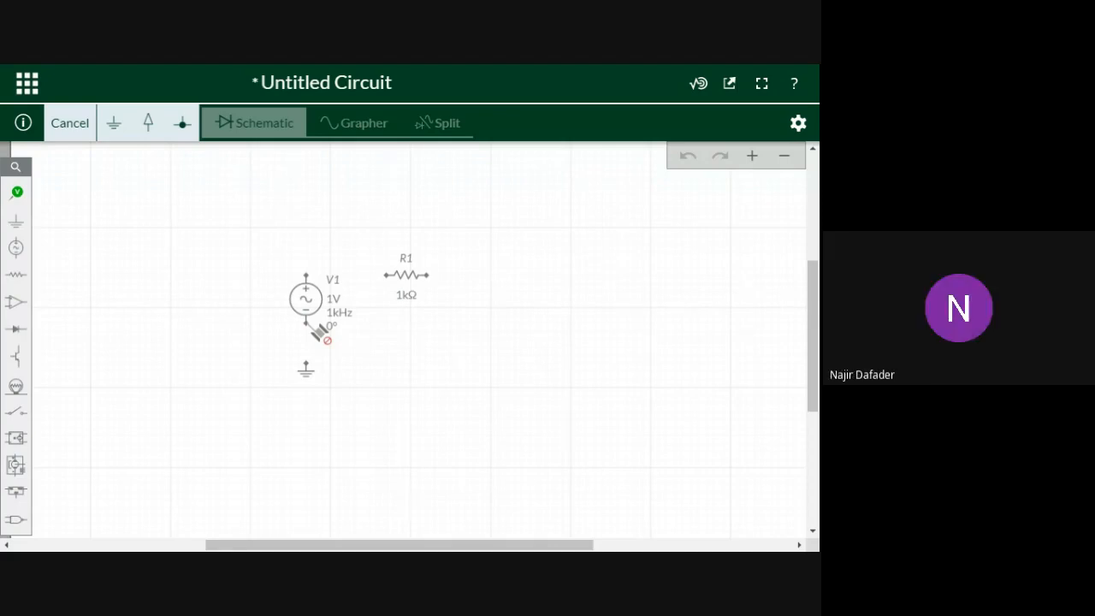
pyautogui.scroll(1, 314, 351)
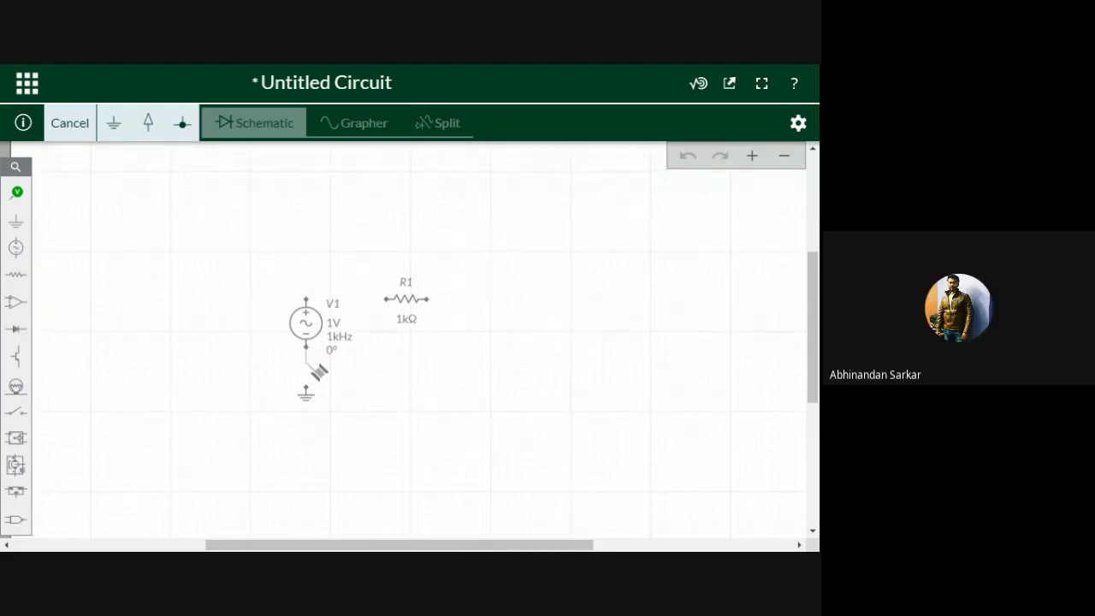
pyautogui.moveTo(310, 365); pyautogui.dragTo(310, 389)
pyautogui.moveTo(310, 389); pyautogui.dragTo(311, 389)
pyautogui.click(311, 390)
pyautogui.click(362, 379)
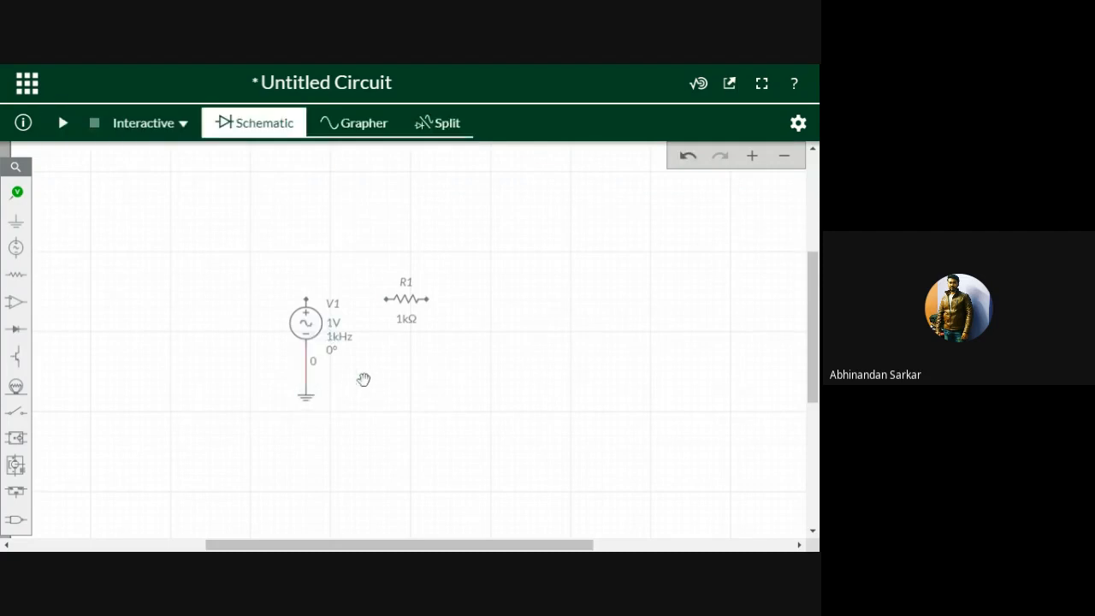
# Wire the source's upper terminal to the resistor, and the resistor's far end back to the ground wire
pyautogui.moveTo(308, 301); pyautogui.dragTo(306, 379)
pyautogui.click(447, 350)
pyautogui.click(383, 418)
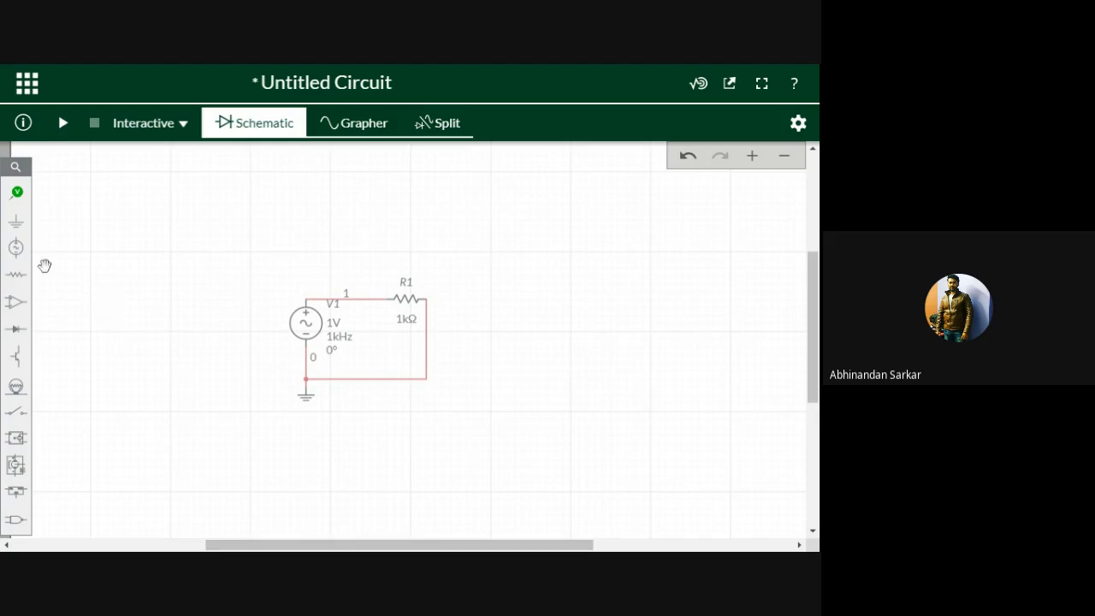
# Place a Voltage probe on the wire between the AC source and the resistor, beside the resistor
pyautogui.click(24, 197)
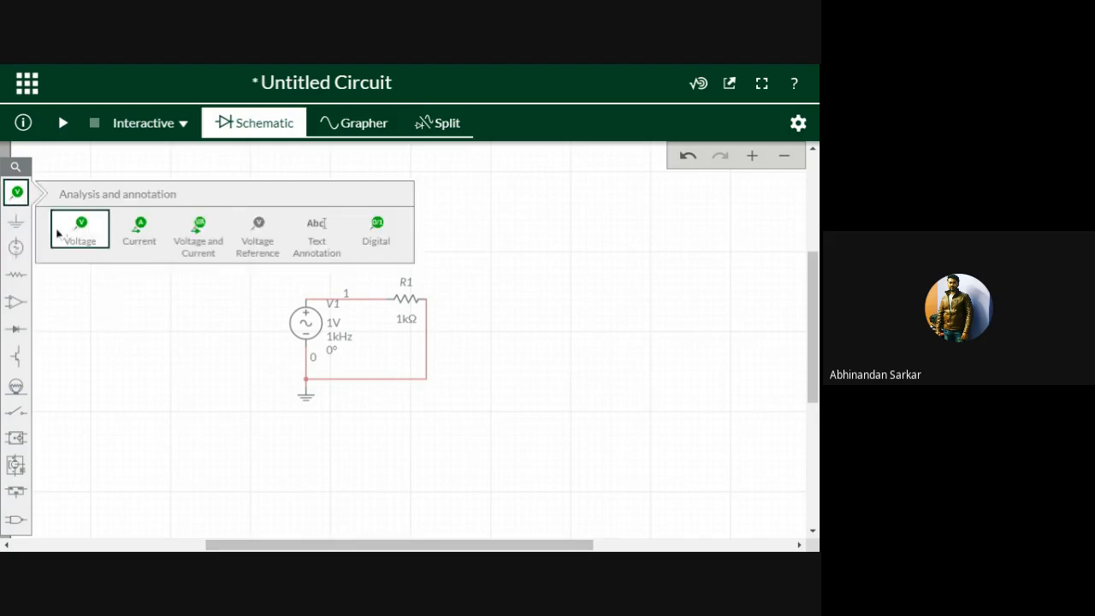
pyautogui.click(79, 233)
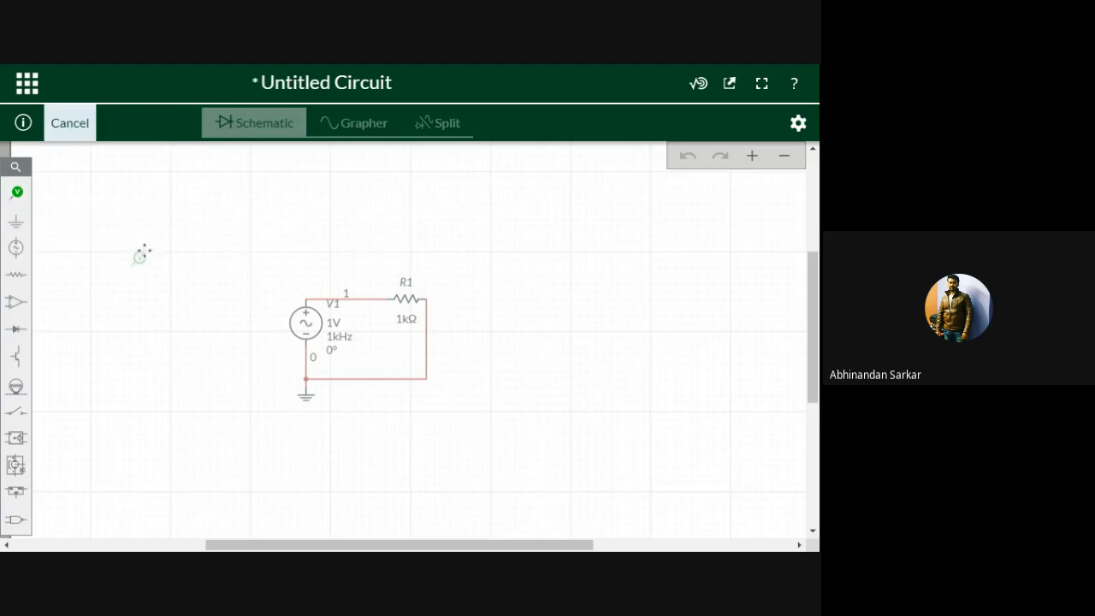
pyautogui.click(382, 286)
pyautogui.click(486, 375)
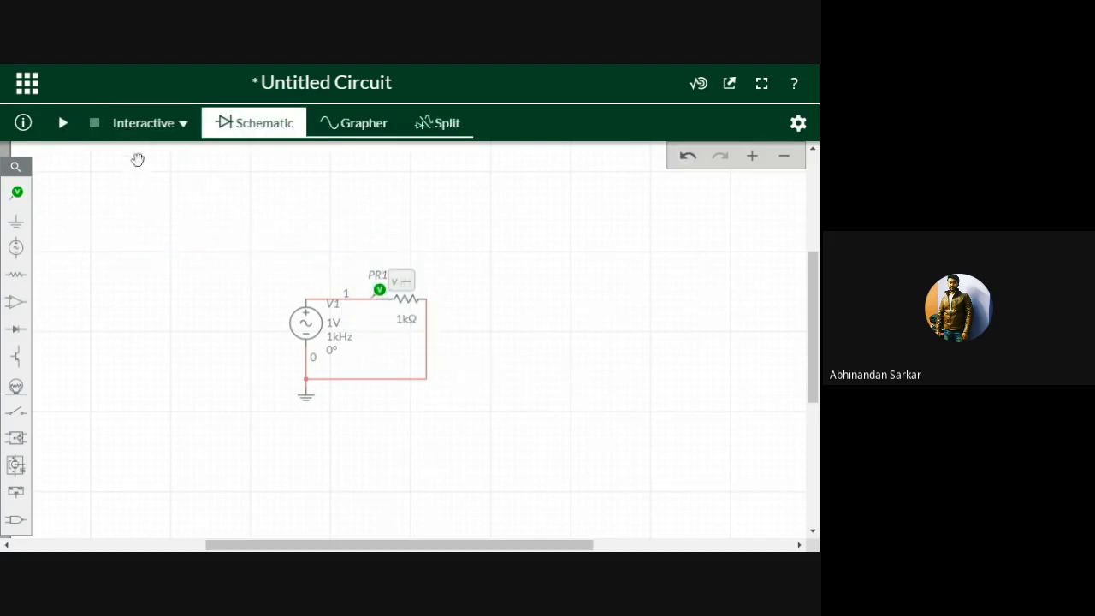
# Run the interactive simulation, examine the probe's waveform in Split view, and stop the simulation
pyautogui.click(62, 124)
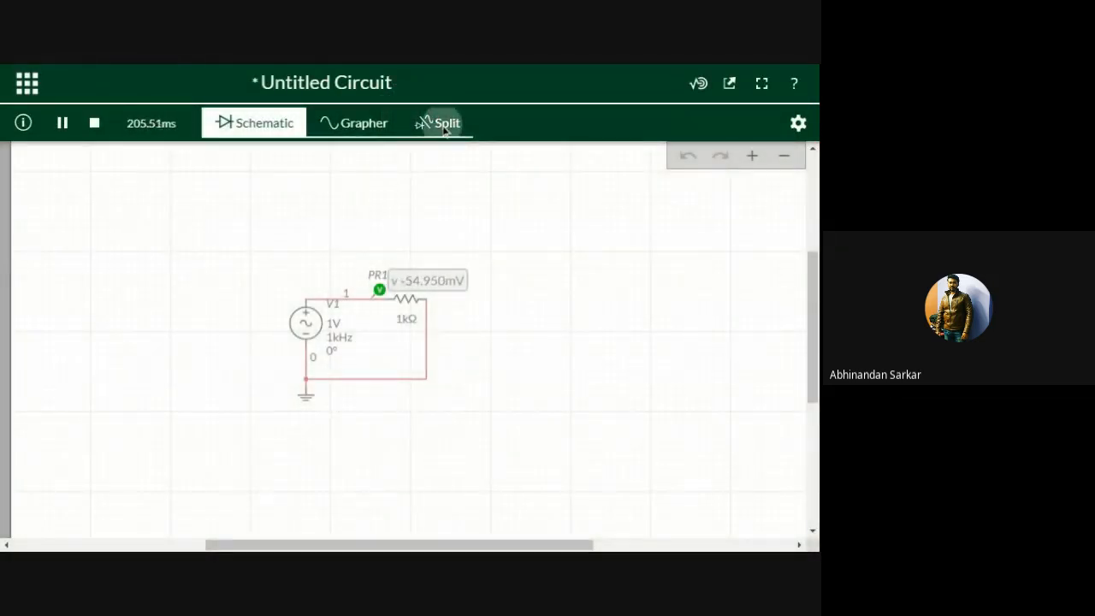
pyautogui.click(444, 127)
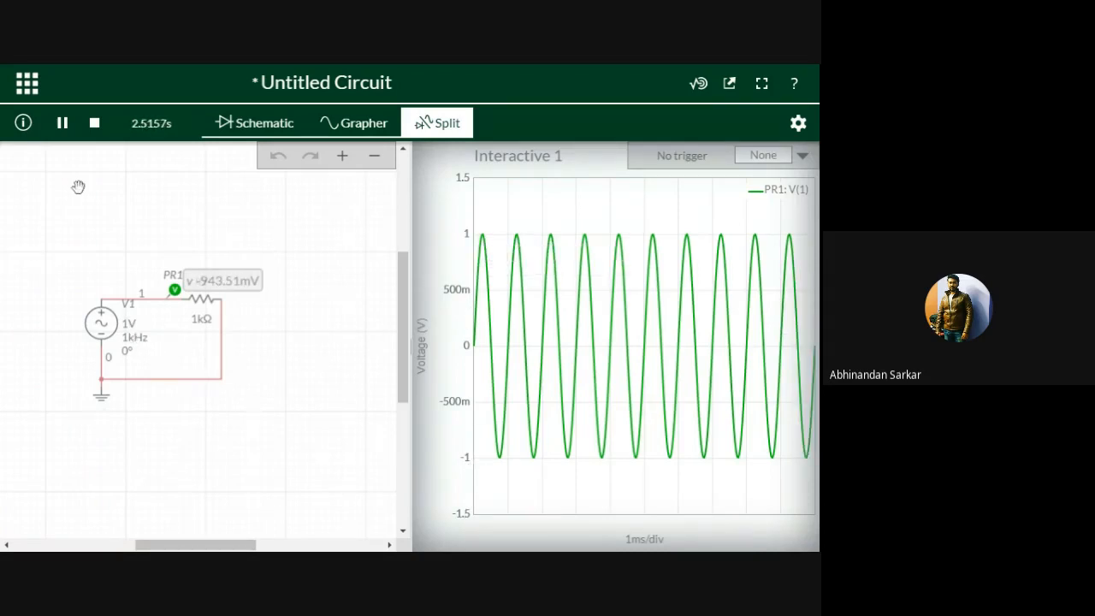
pyautogui.click(94, 123)
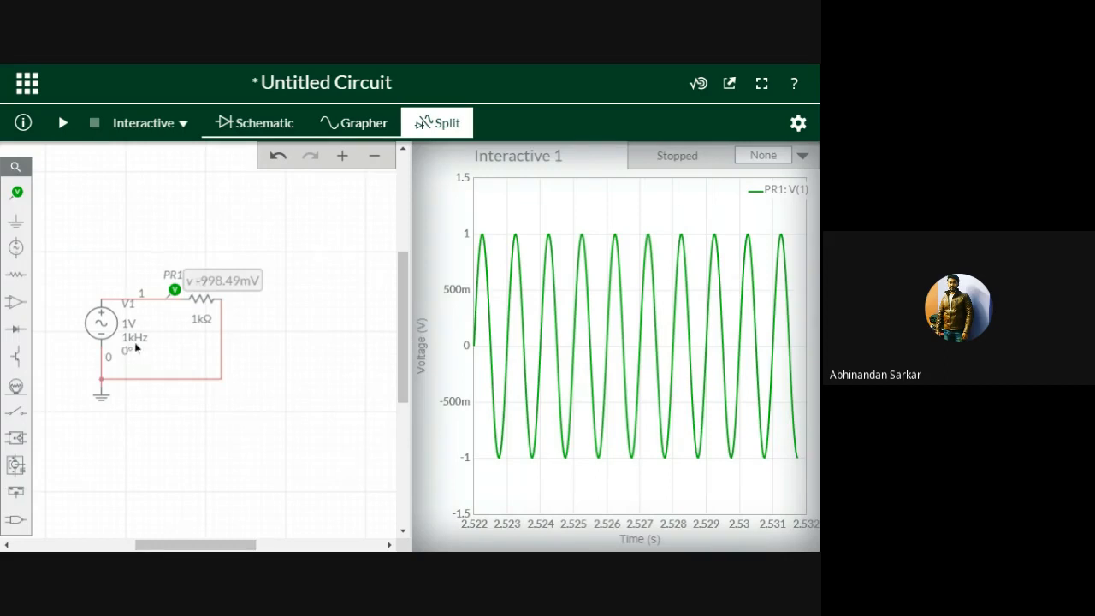
# Set the AC source's frequency to 5 kHz
pyautogui.doubleClick(136, 342)
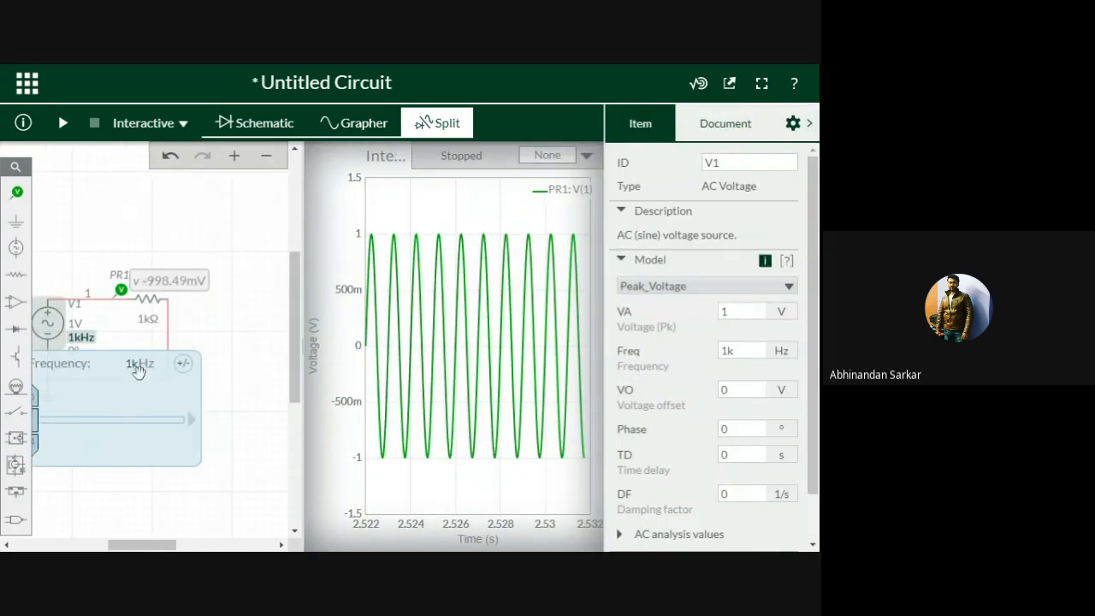
pyautogui.click(118, 364)
pyautogui.click(227, 374)
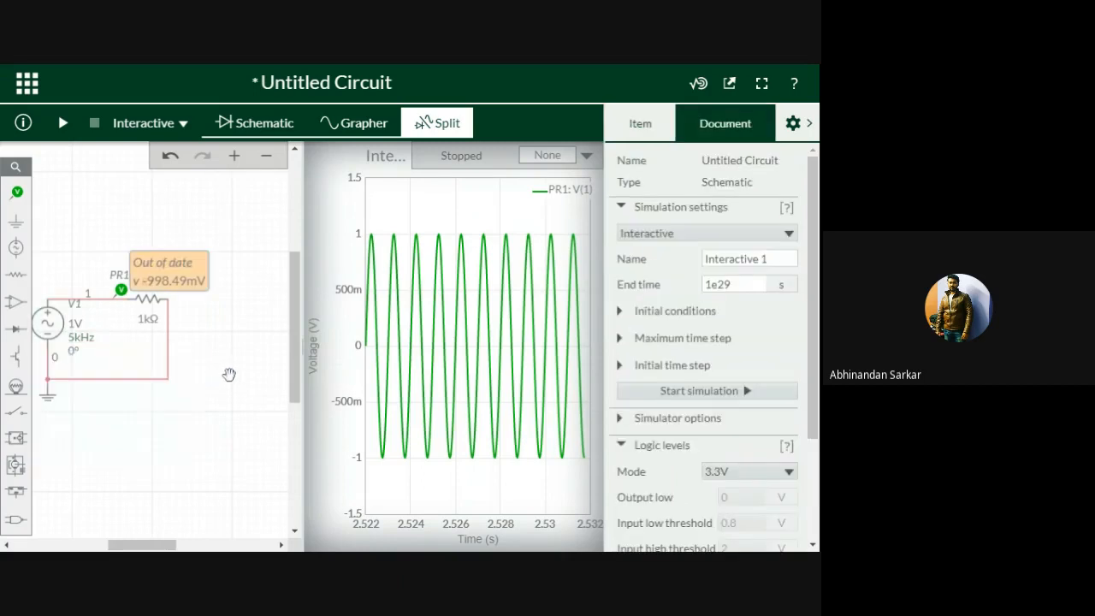
# Set the AC source's peak voltage to 5 V
pyautogui.click(76, 325)
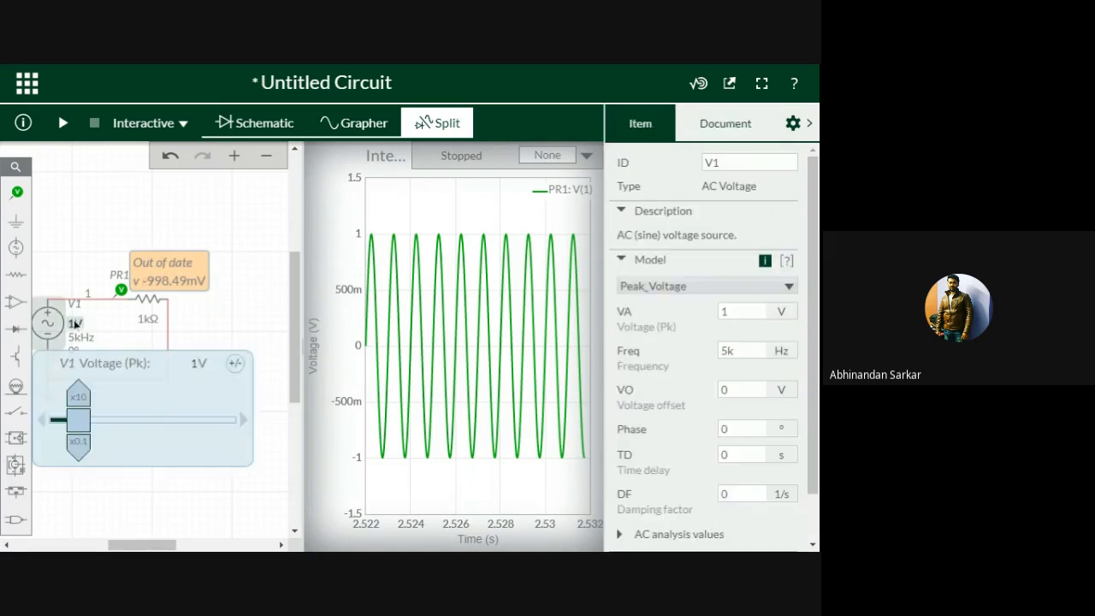
pyautogui.click(196, 362)
pyautogui.press('BackSpace')
pyautogui.press('BackSpace')
pyautogui.write('5')
pyautogui.click(231, 305)
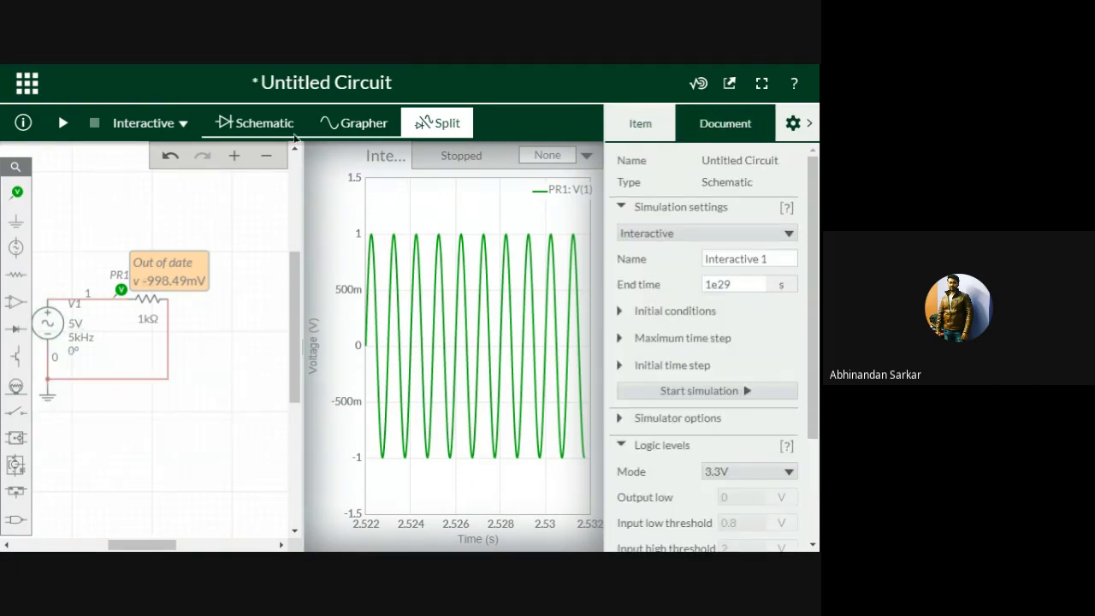
# Run the interactive simulation again and look over the graph's trigger mode and edge direction options
pyautogui.click(64, 124)
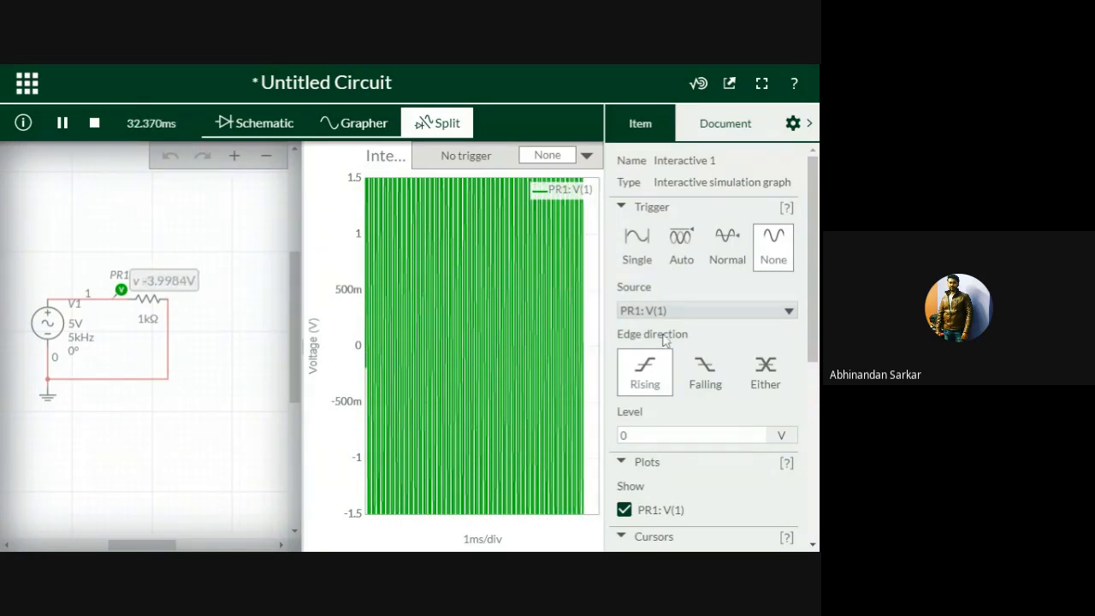
pyautogui.click(705, 373)
pyautogui.click(644, 372)
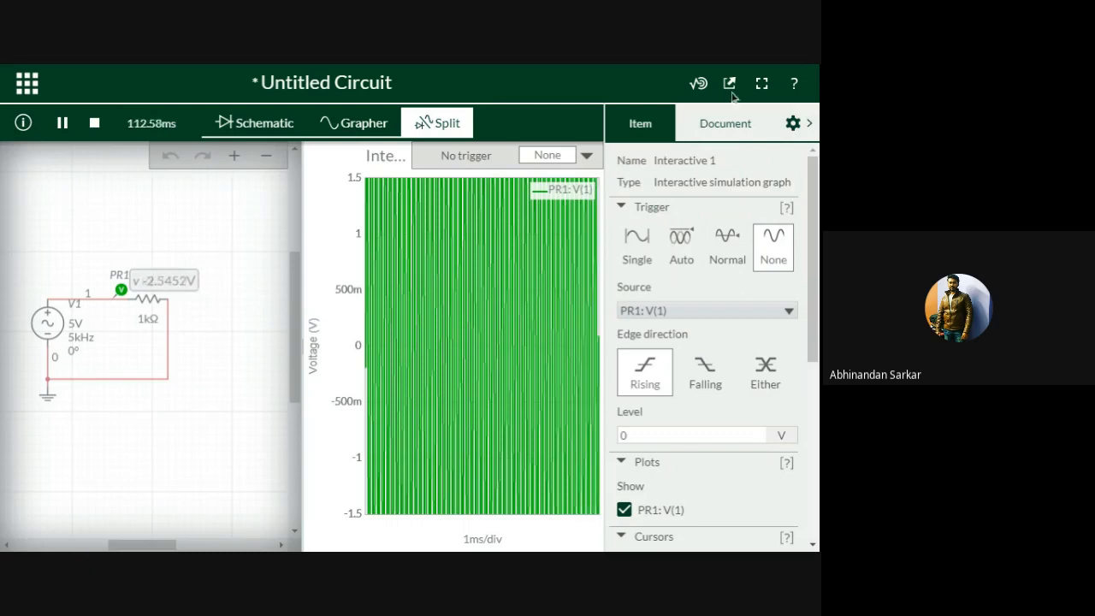
pyautogui.click(809, 130)
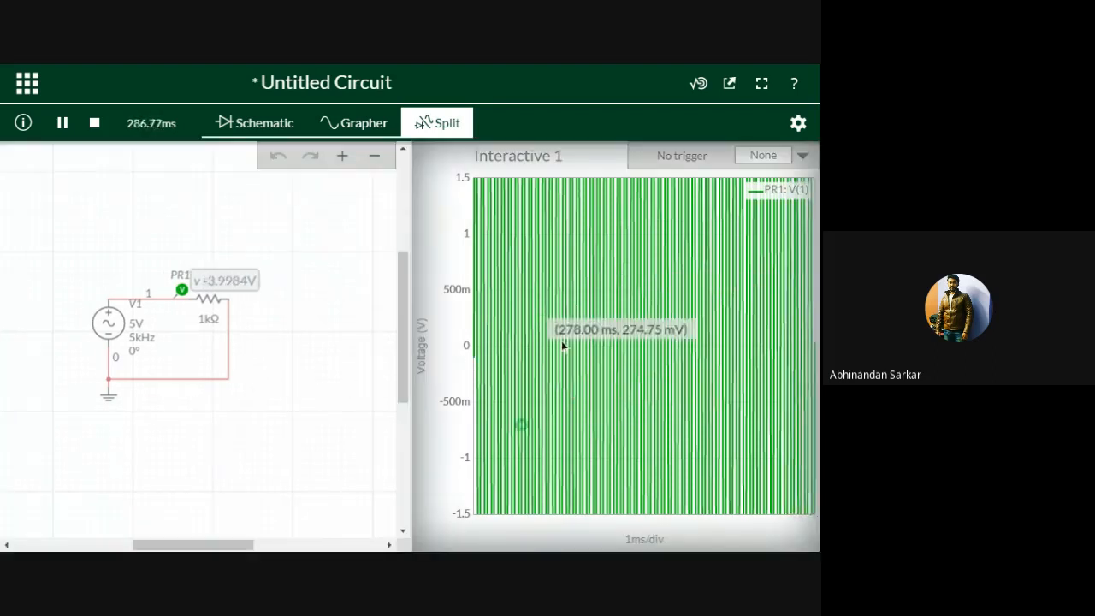
pyautogui.click(801, 157)
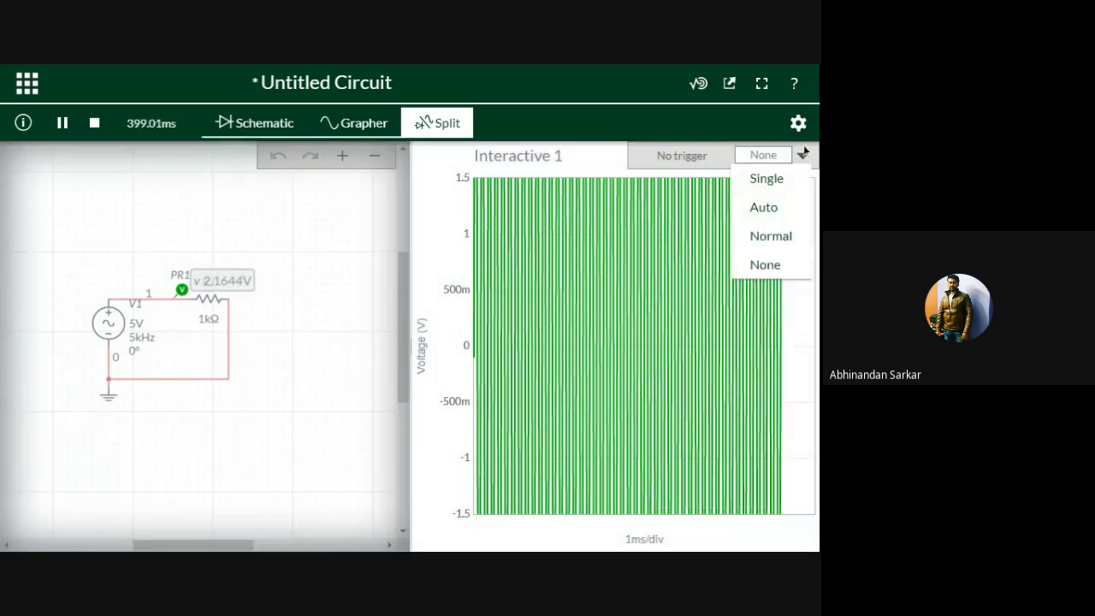
pyautogui.click(801, 155)
pyautogui.click(796, 135)
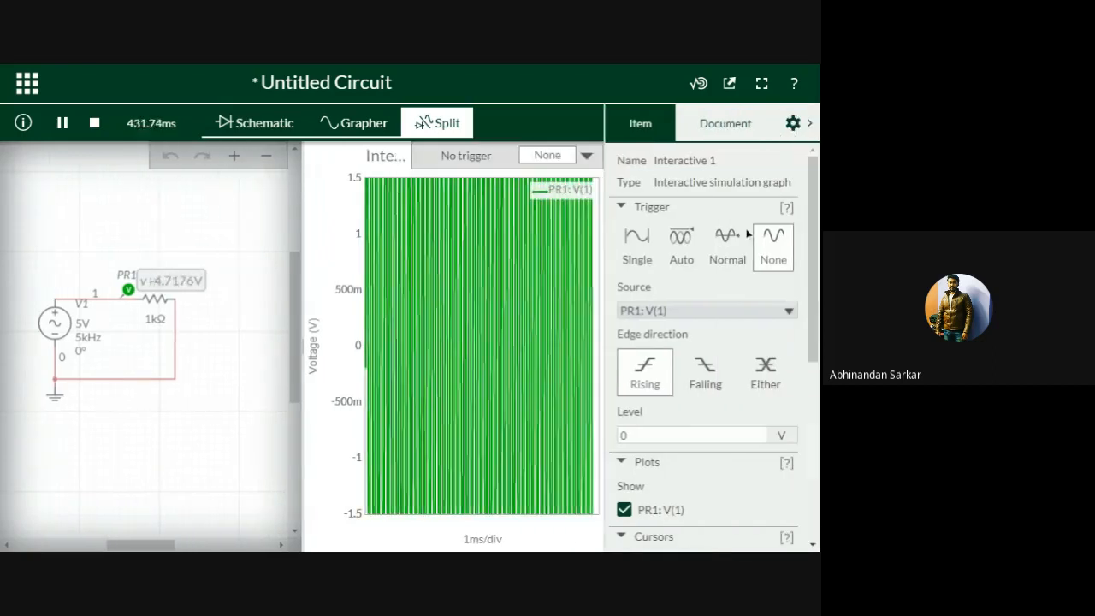
# Try coarser and finer graph time scales, ending with Time/Div at 200 µs/div
pyautogui.scroll(-5, 697, 385)
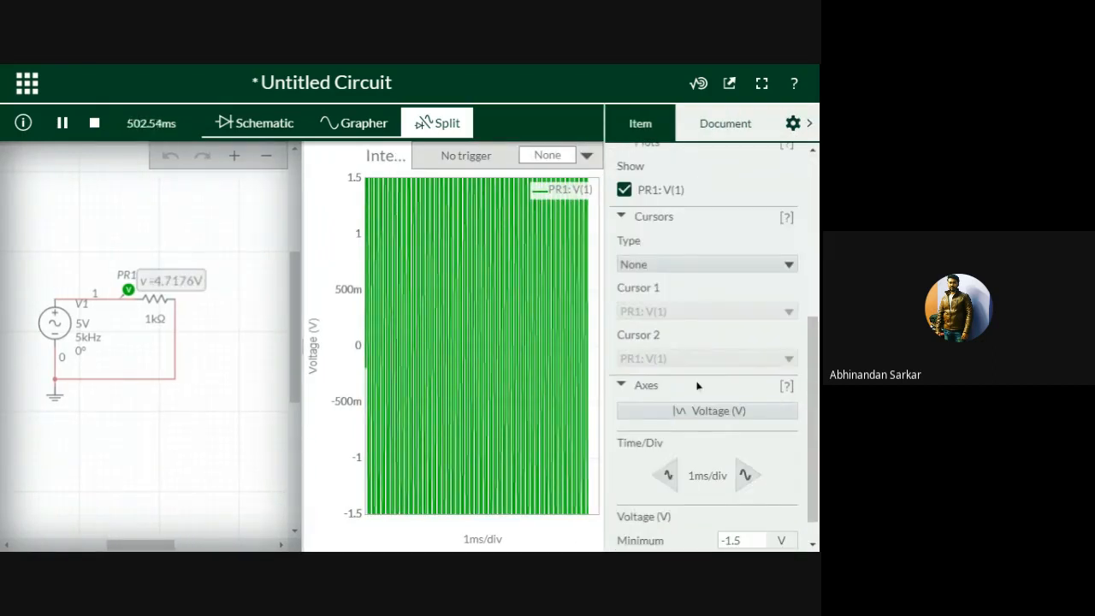
pyautogui.scroll(-1, 721, 415)
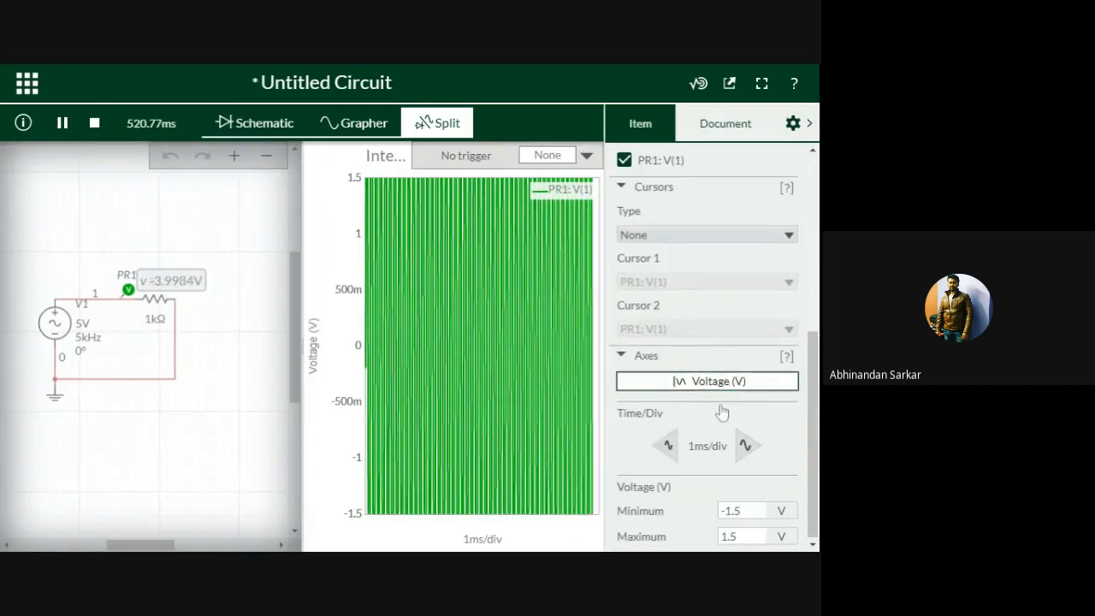
pyautogui.click(746, 446)
pyautogui.click(746, 446)
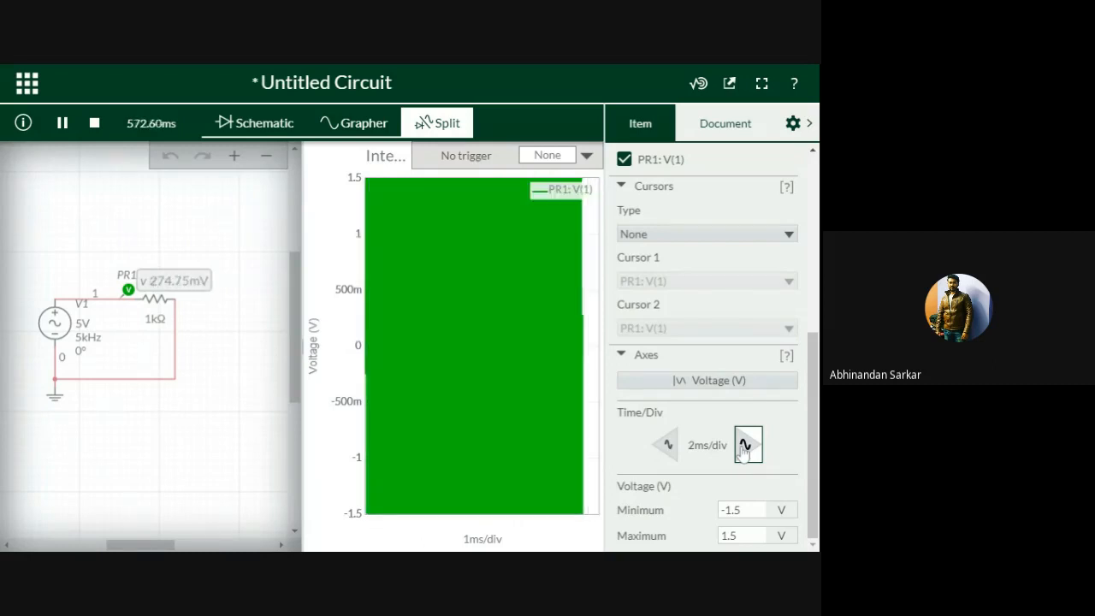
pyautogui.click(664, 447)
pyautogui.click(665, 446)
pyautogui.click(665, 446)
pyautogui.click(665, 447)
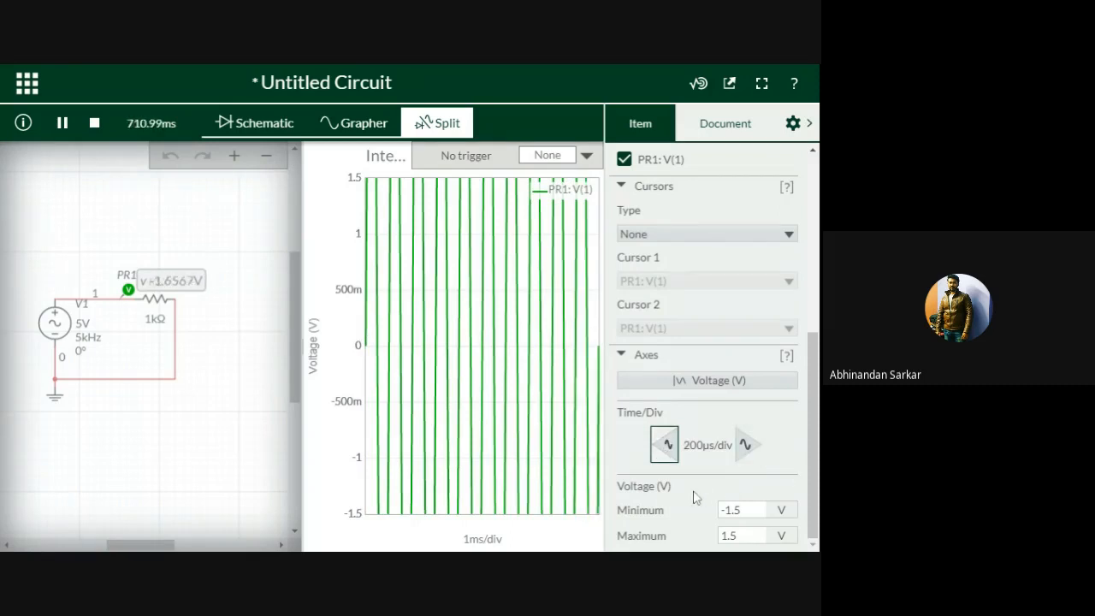
# Set the graph's voltage axis to a minimum of -6 V and a maximum of 6 V
pyautogui.click(740, 510)
pyautogui.click(741, 510)
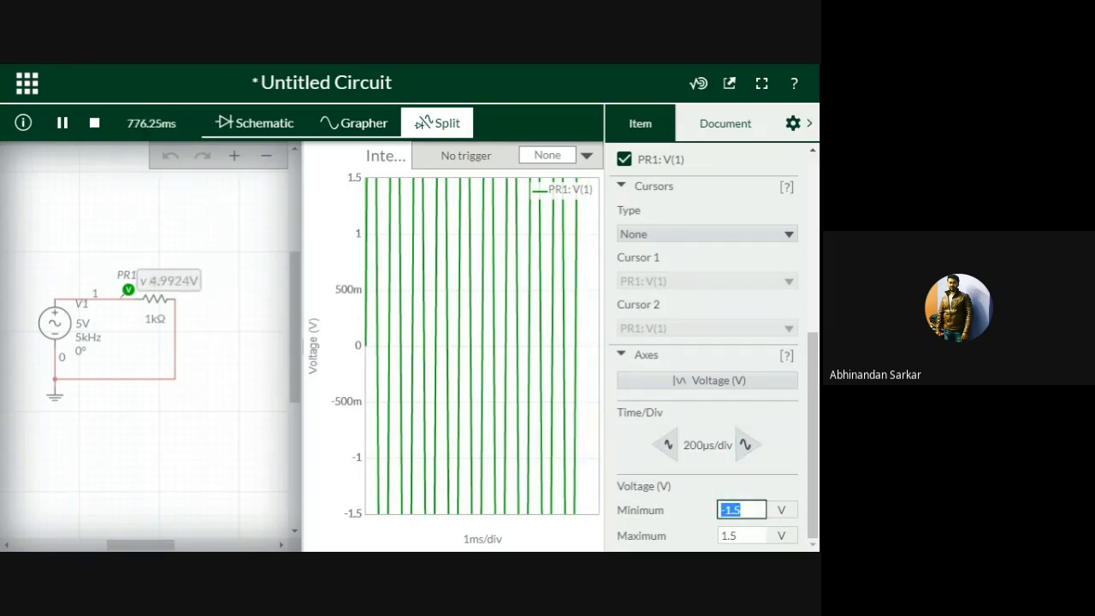
pyautogui.write('6')
pyautogui.press('Tab')
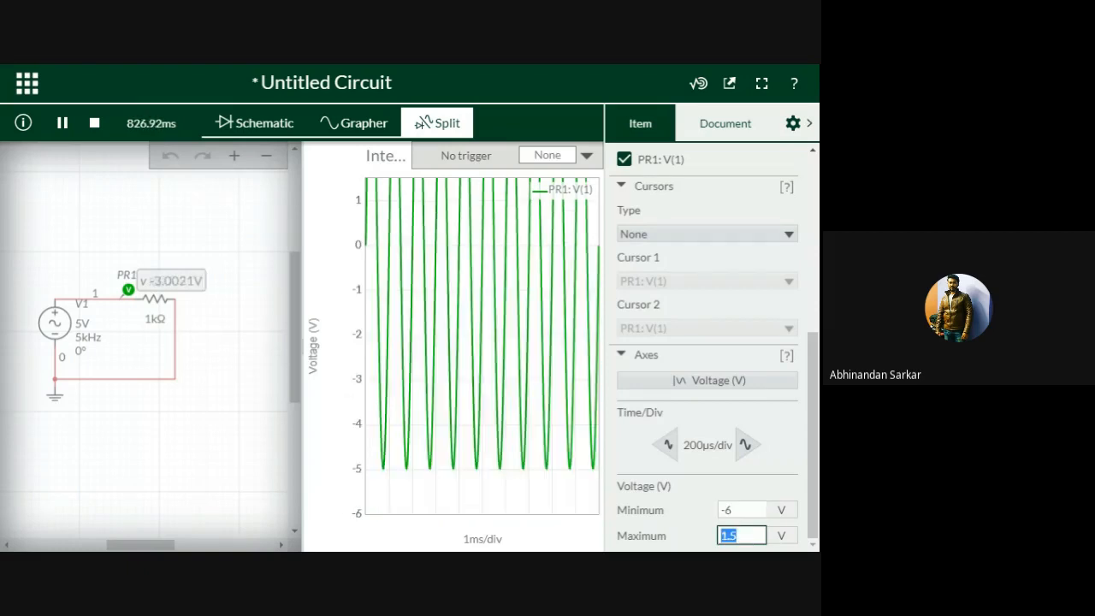
pyautogui.write('6')
pyautogui.click(697, 504)
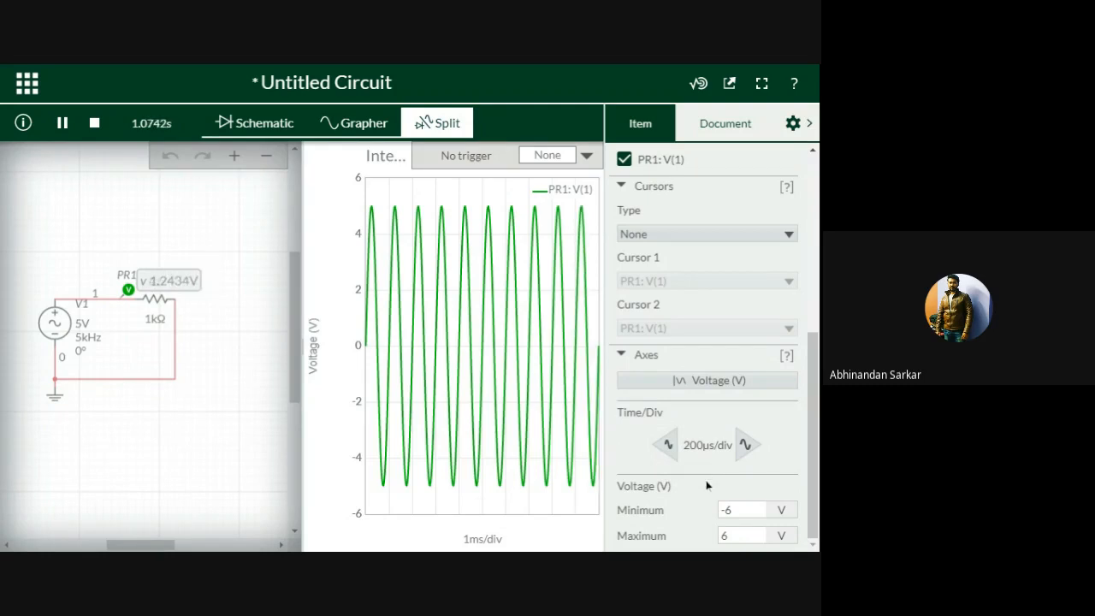
# Set the graph's Time/Div to 1 ms/div and close the graph settings
pyautogui.click(743, 446)
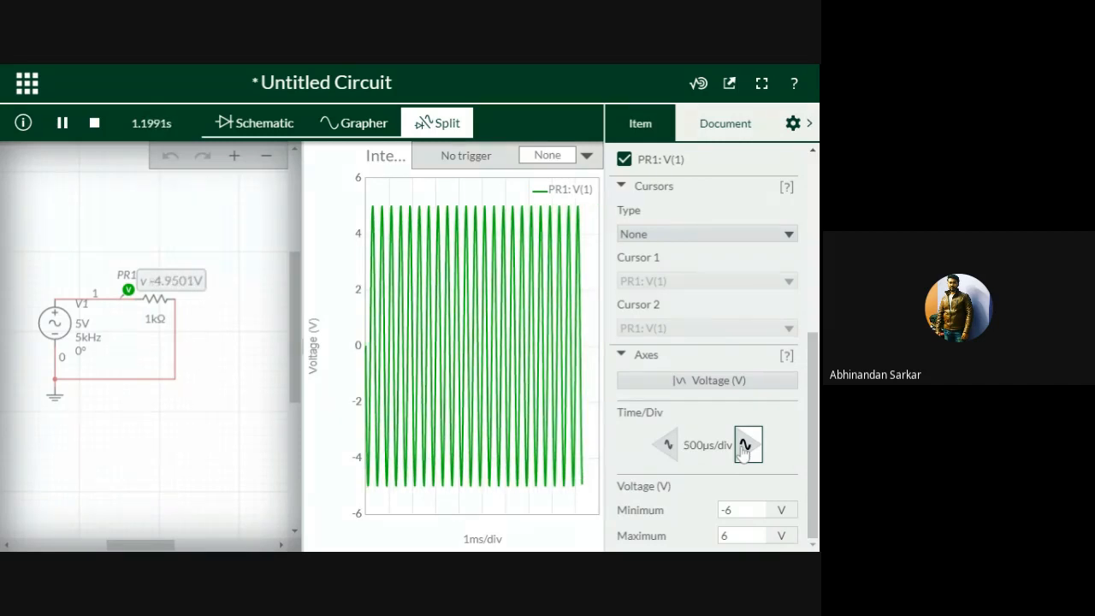
pyautogui.click(744, 446)
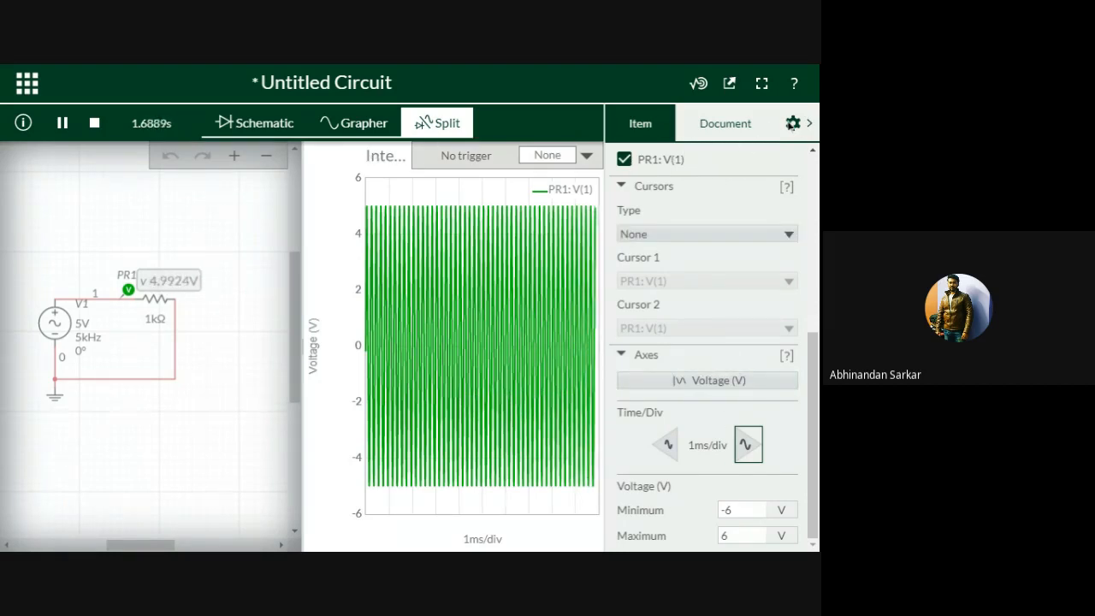
pyautogui.click(808, 124)
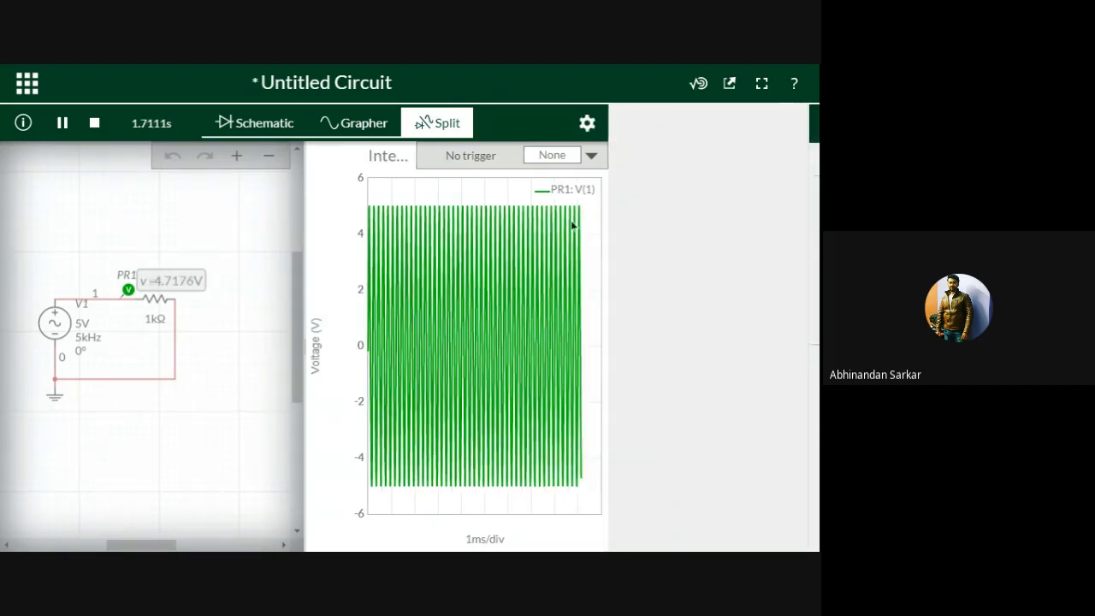
# Stop the simulation and select the AC source in the Schematic view
pyautogui.click(95, 123)
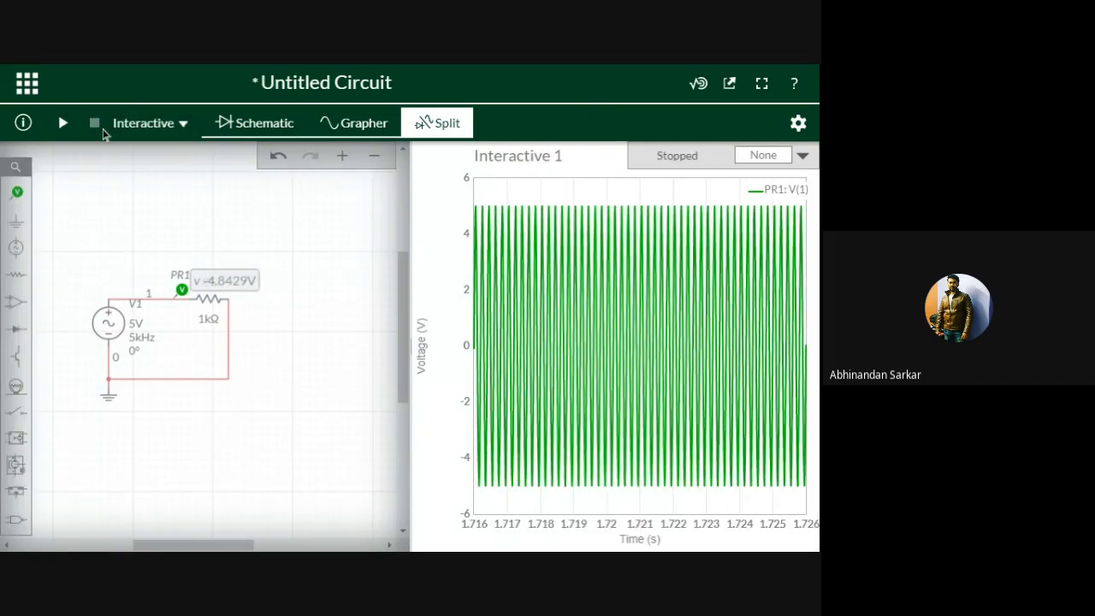
pyautogui.click(249, 123)
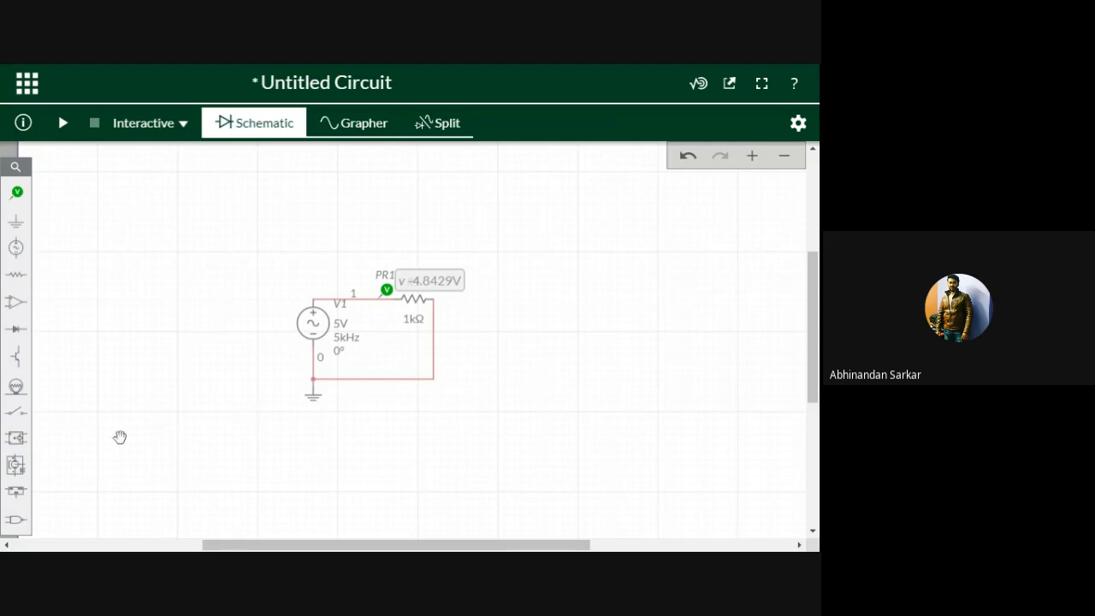
pyautogui.click(316, 316)
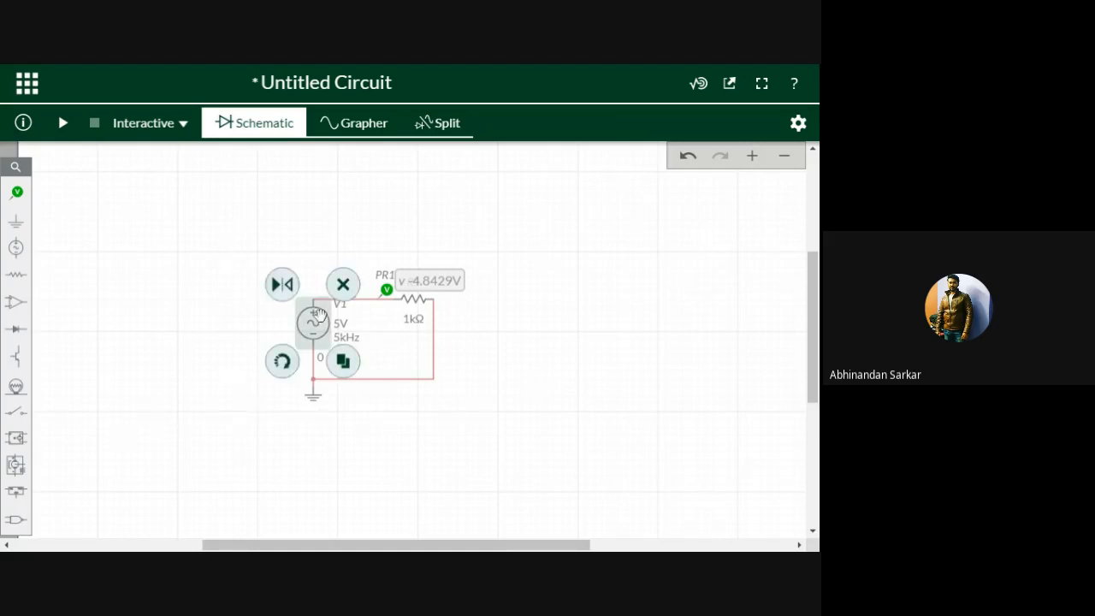
# Clear the schematic by deleting the AC source, the resistor, the voltage probe and the ground
pyautogui.press('Delete')
pyautogui.click(407, 299)
pyautogui.press('Delete')
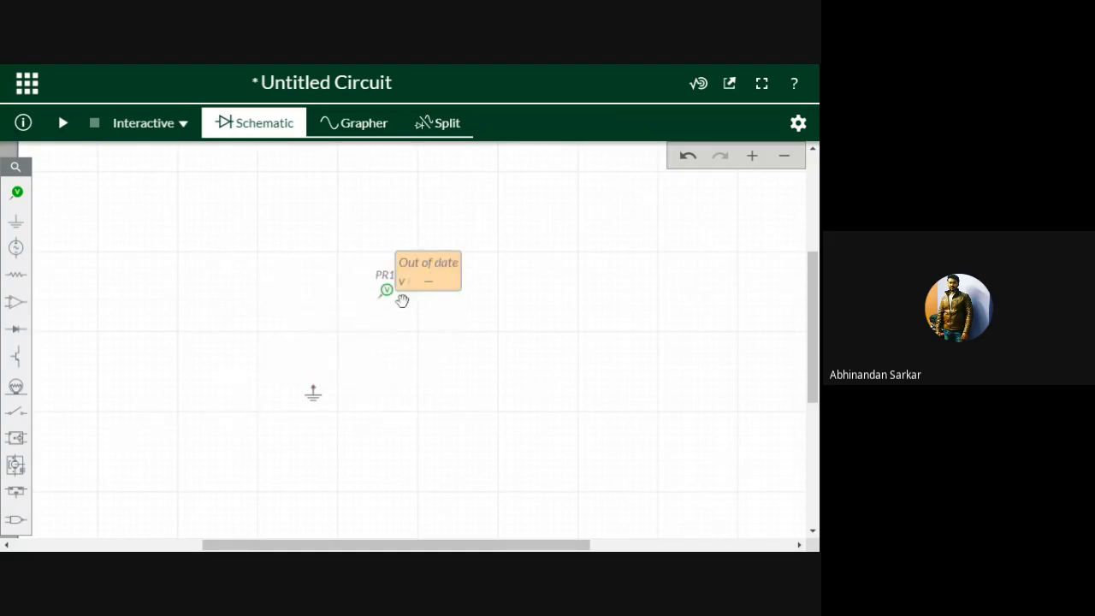
pyautogui.click(386, 292)
pyautogui.press('Delete')
pyautogui.click(313, 392)
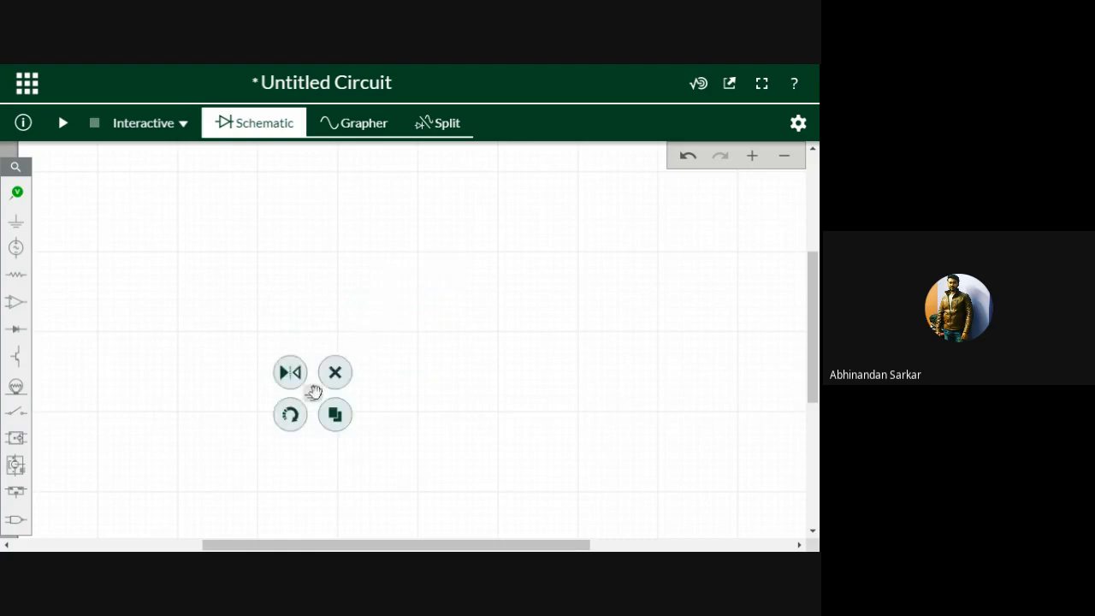
pyautogui.press('Delete')
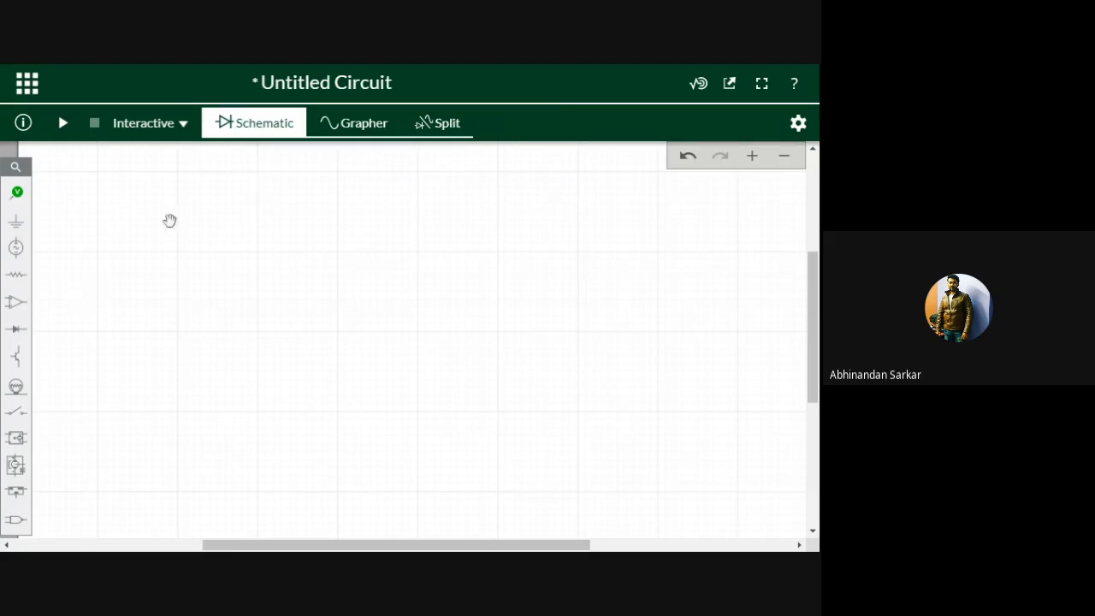
pyautogui.click(326, 82)
pyautogui.press('Return')
# Place an SPST switch near the middle of the empty schematic
pyautogui.click(16, 412)
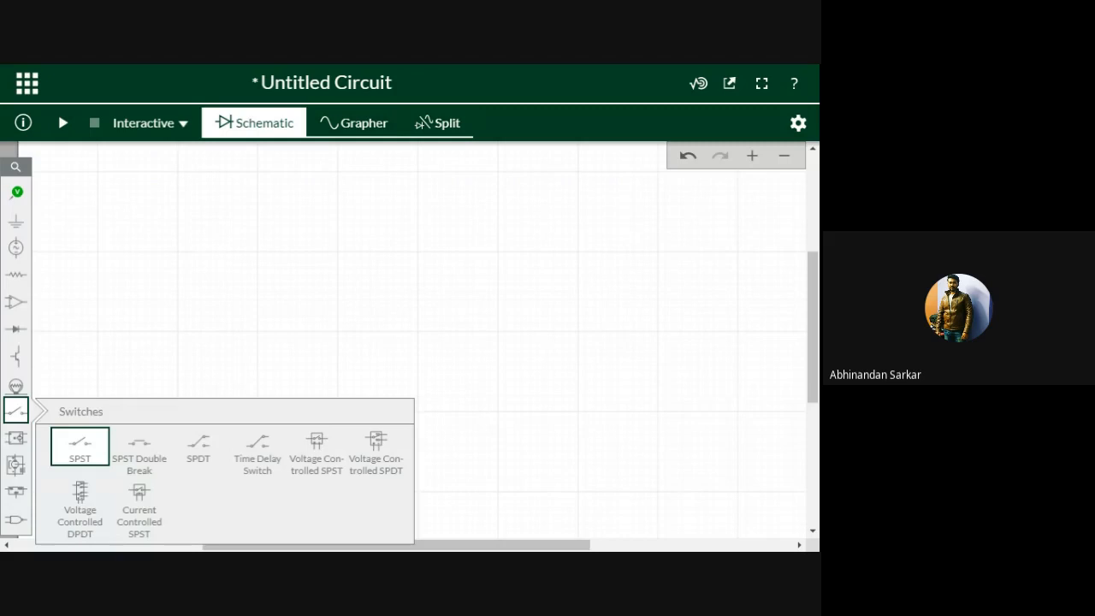
pyautogui.click(80, 446)
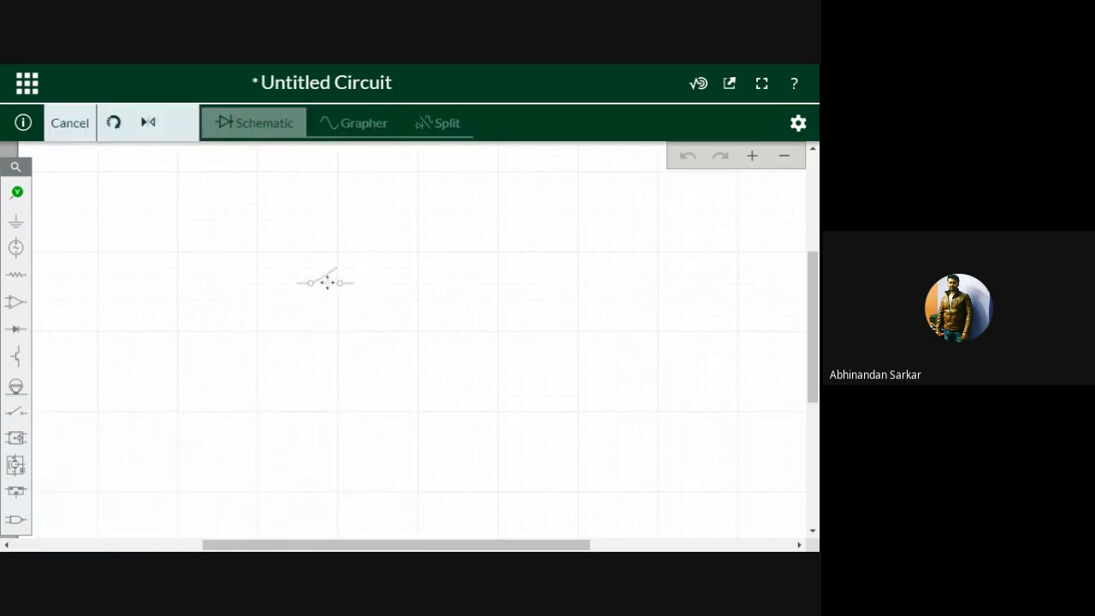
pyautogui.click(326, 282)
pyautogui.click(279, 393)
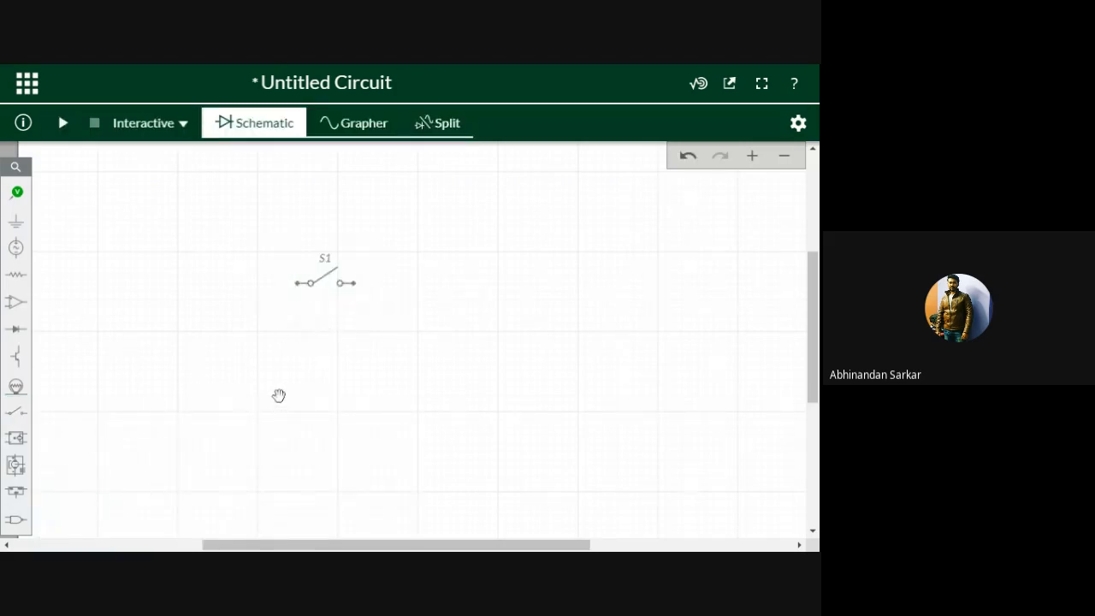
# Place a DC voltage source on the schematic just to the left of the switch
pyautogui.click(17, 224)
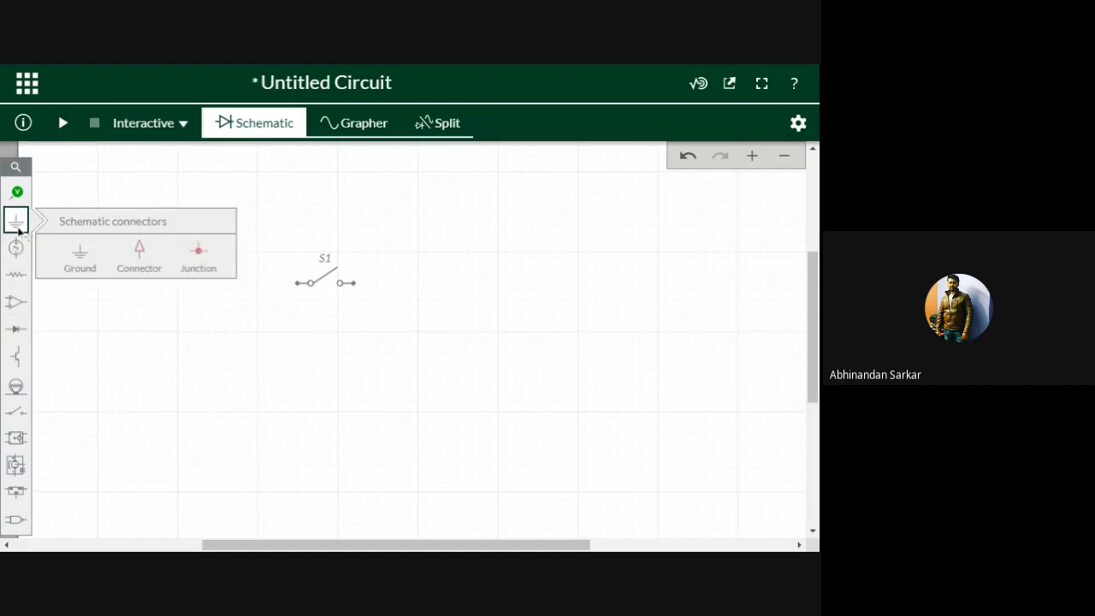
pyautogui.click(15, 255)
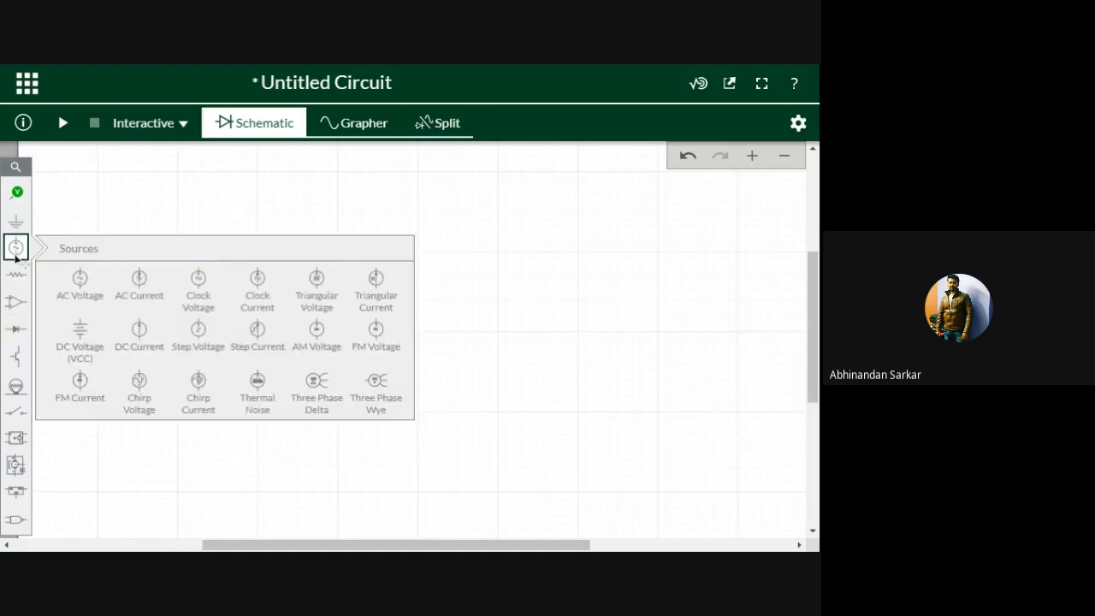
pyautogui.click(79, 344)
pyautogui.click(272, 298)
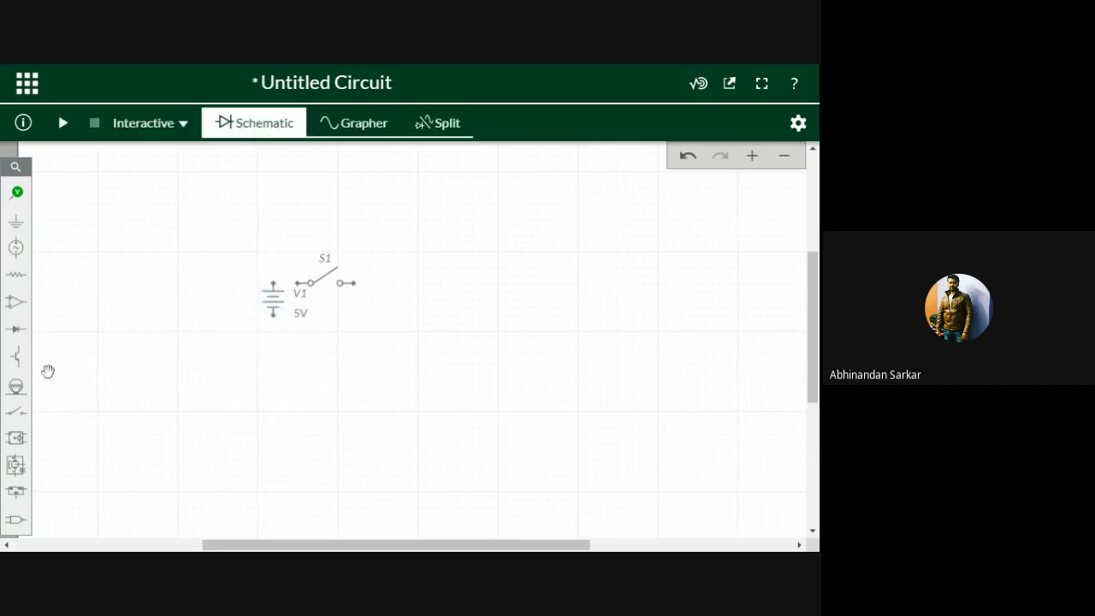
# Place a lamp indicator on the schematic to the right of the switch
pyautogui.click(19, 332)
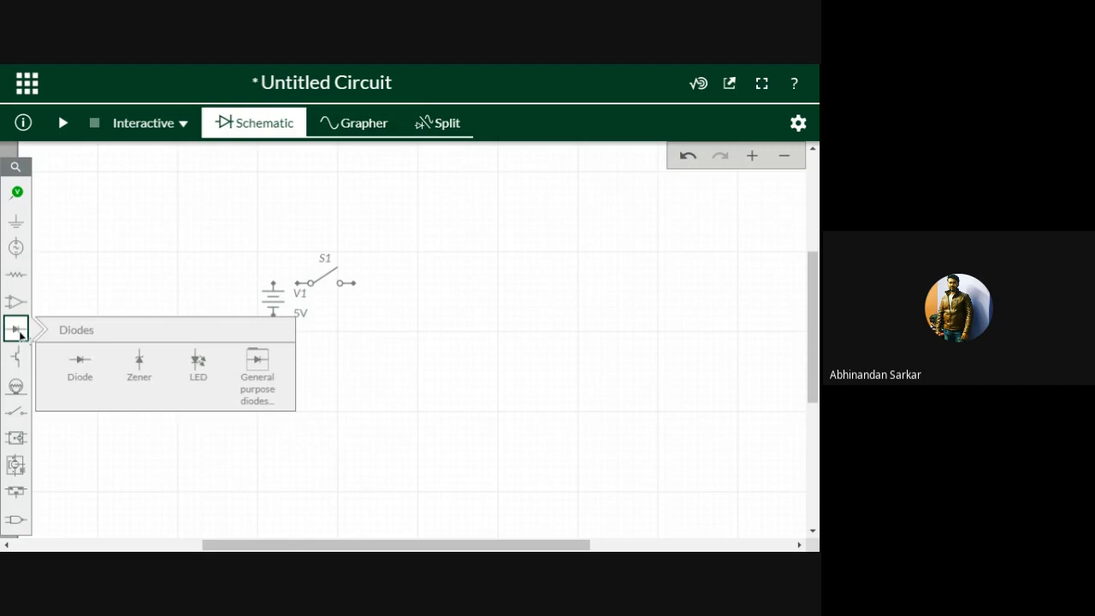
pyautogui.click(16, 385)
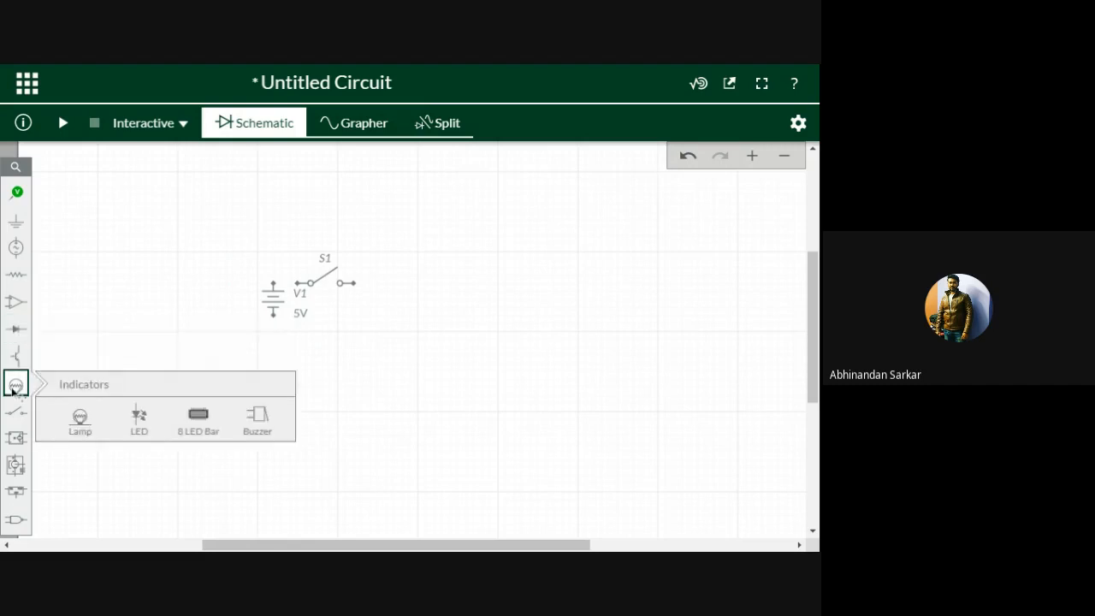
pyautogui.click(85, 431)
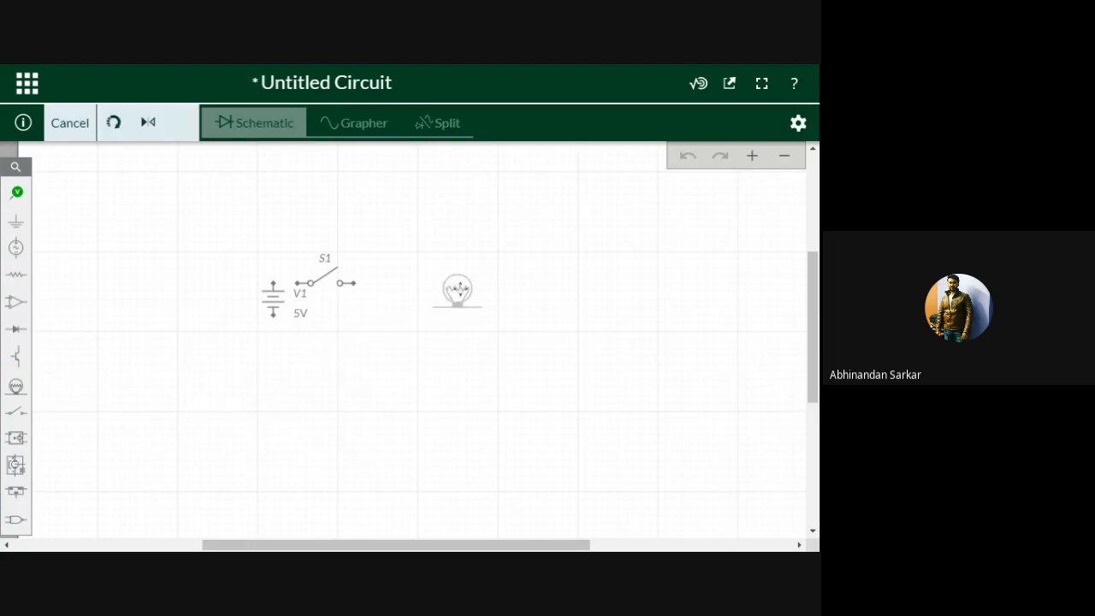
pyautogui.click(462, 272)
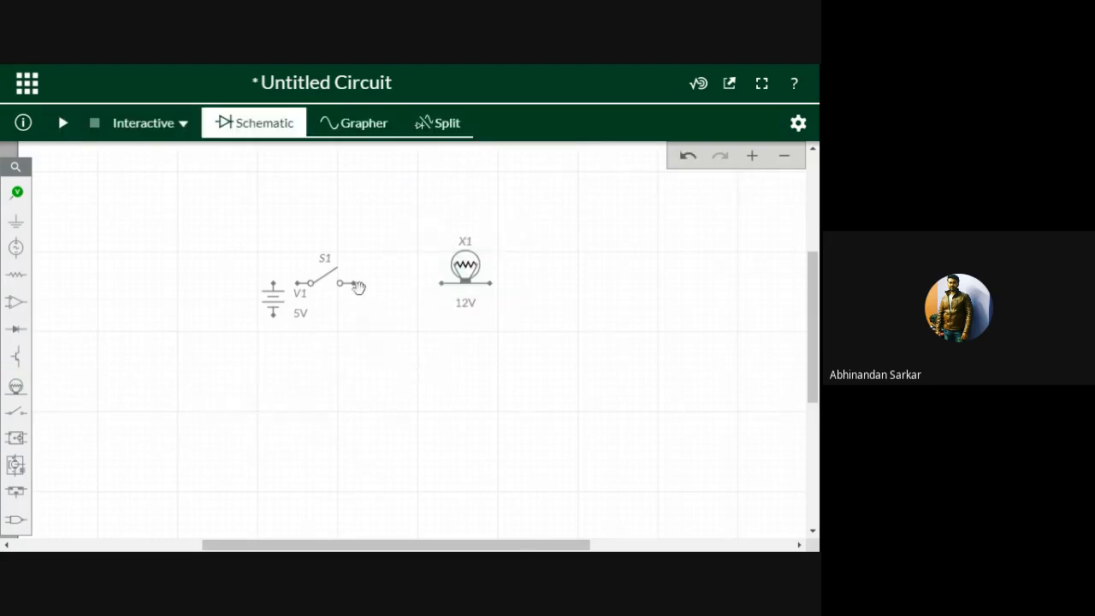
# Rotate the switch to vertical and move it level with the DC source, between the source and the lamp
pyautogui.moveTo(340, 283)
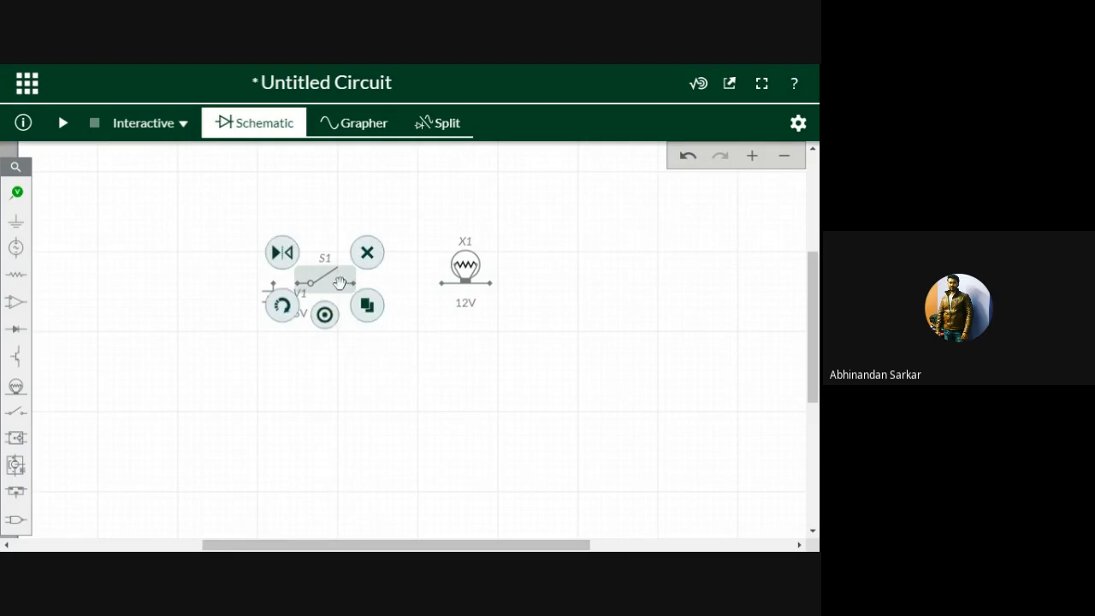
pyautogui.click(281, 313)
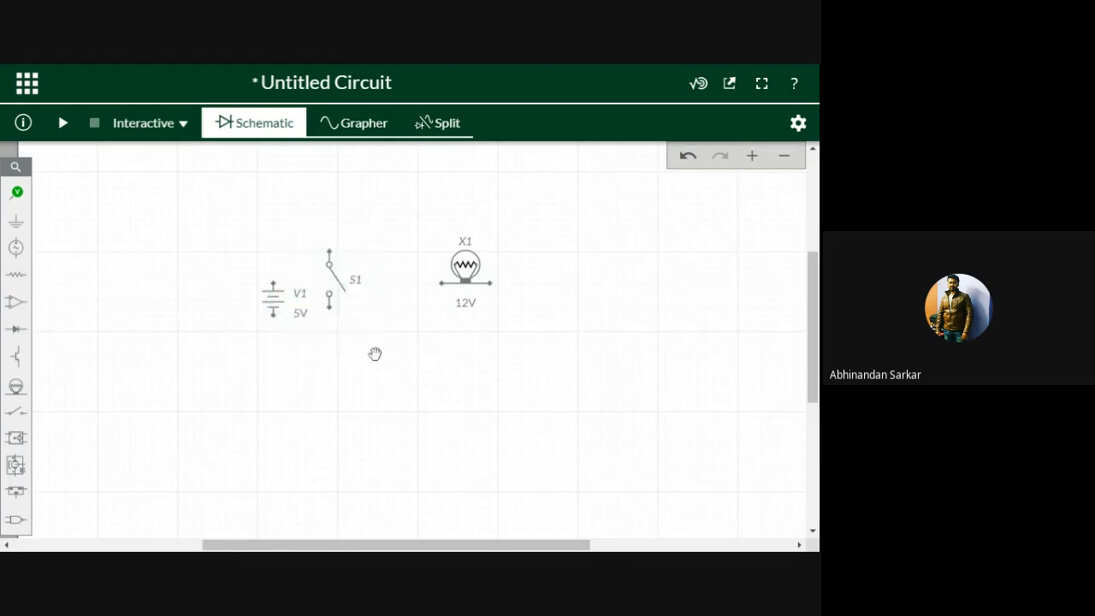
pyautogui.moveTo(334, 272)
pyautogui.moveTo(334, 272); pyautogui.dragTo(360, 299)
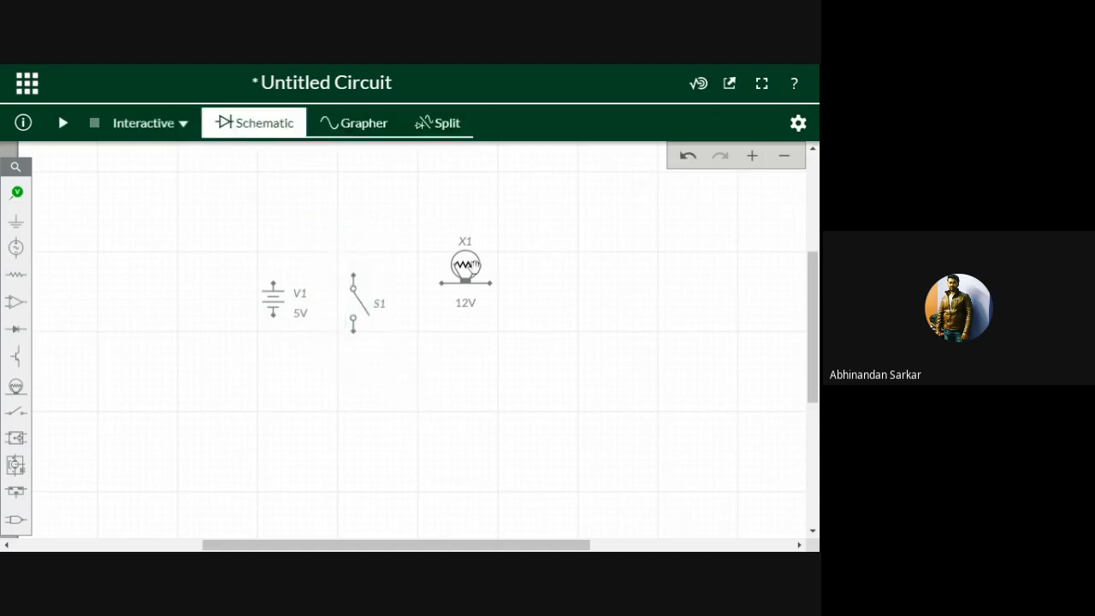
# Rotate the lamp to vertical and move it closer to the switch, level with it
pyautogui.click(470, 265)
pyautogui.click(429, 309)
pyautogui.moveTo(477, 275); pyautogui.dragTo(449, 299)
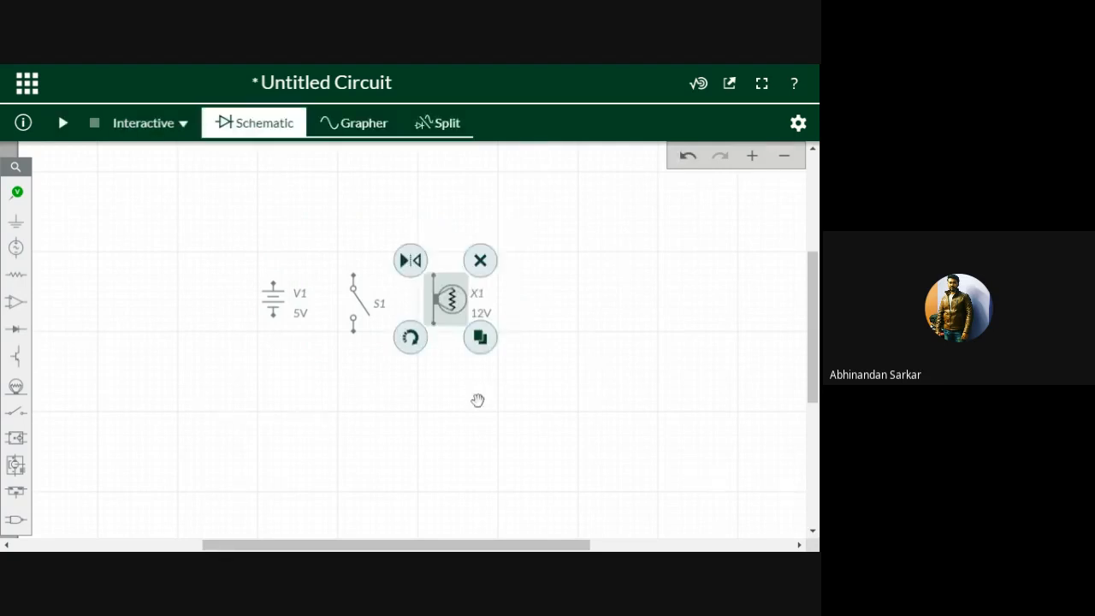
pyautogui.click(478, 400)
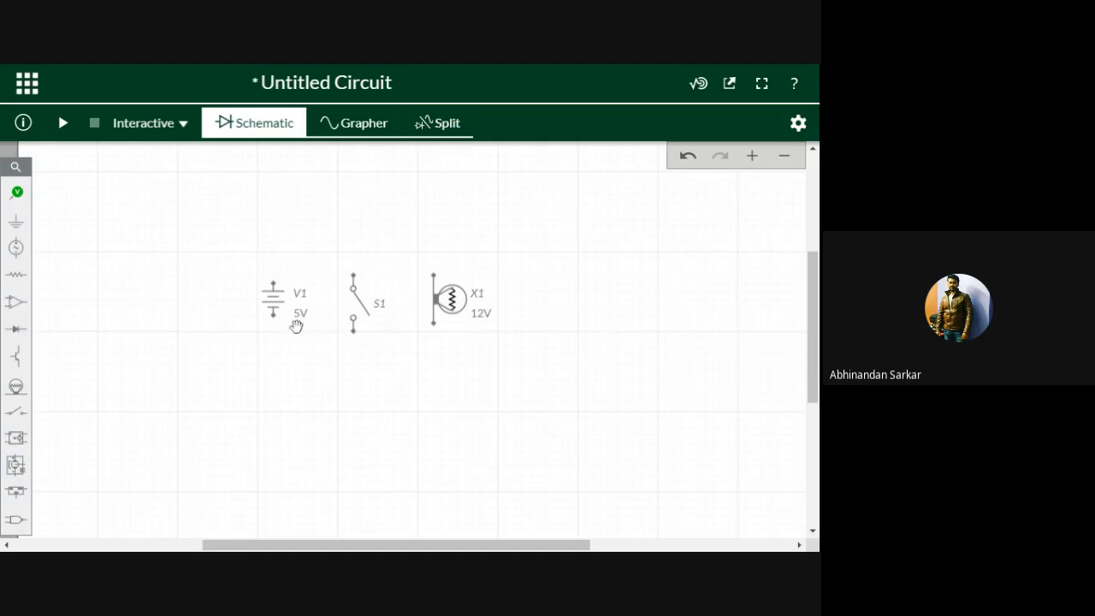
# Set the lamp's maximum rated voltage to 5 V
pyautogui.click(481, 318)
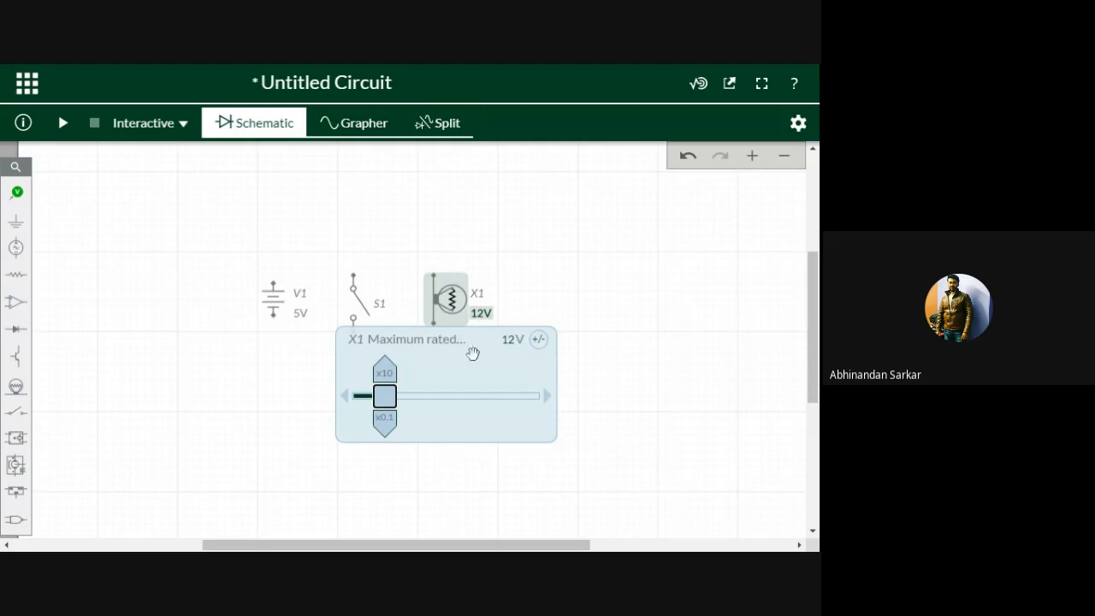
pyautogui.click(507, 341)
pyautogui.write('5V')
pyautogui.click(579, 305)
# Set the SPST switch's on resistance to 100 Ω and close its properties
pyautogui.click(355, 299)
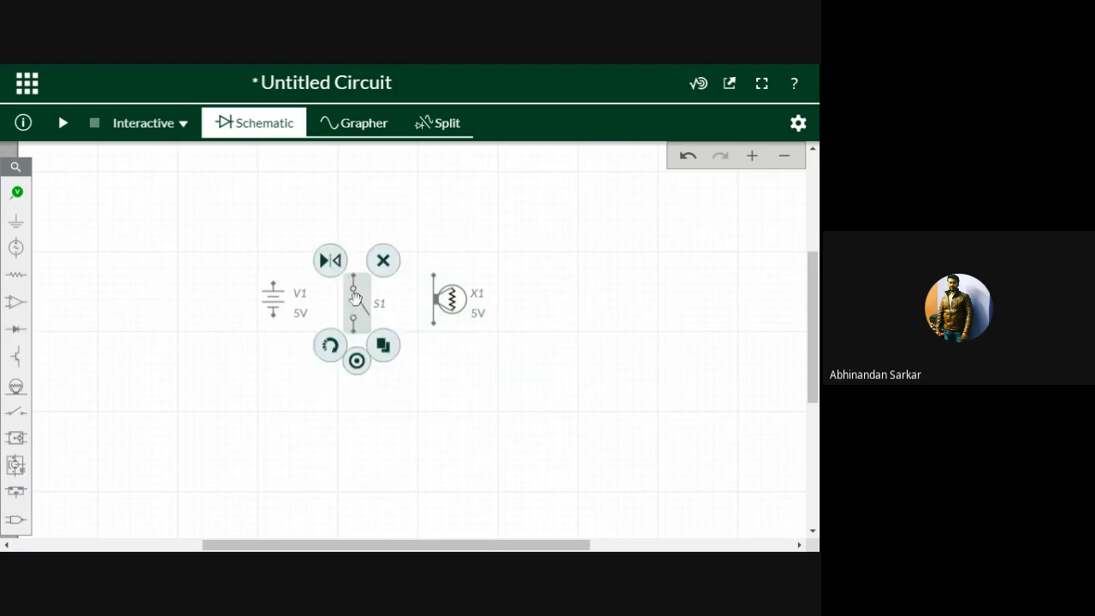
pyautogui.doubleClick(361, 314)
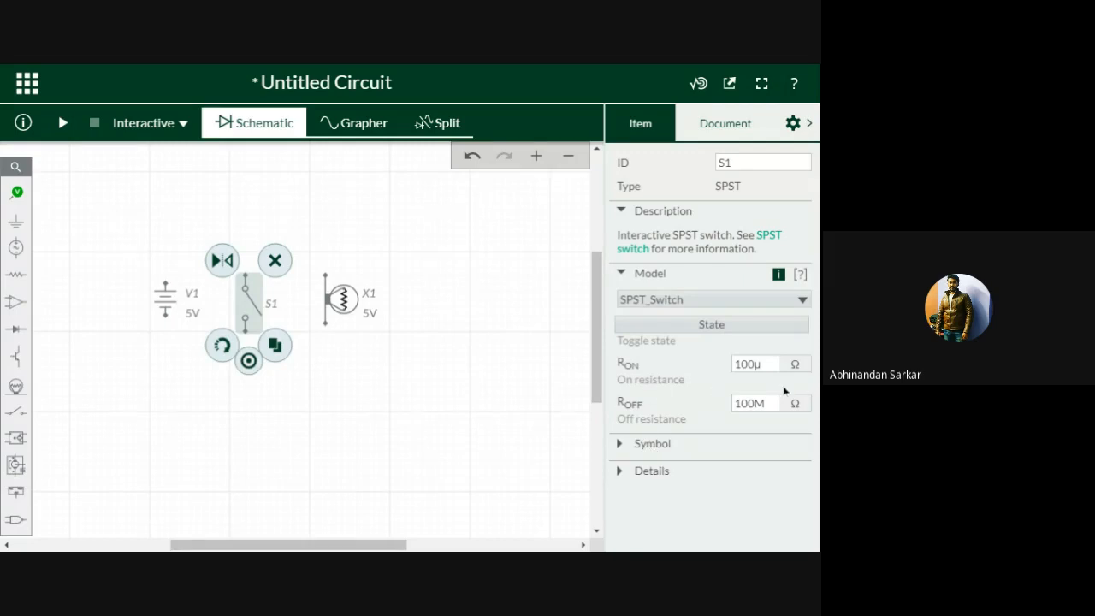
pyautogui.doubleClick(752, 364)
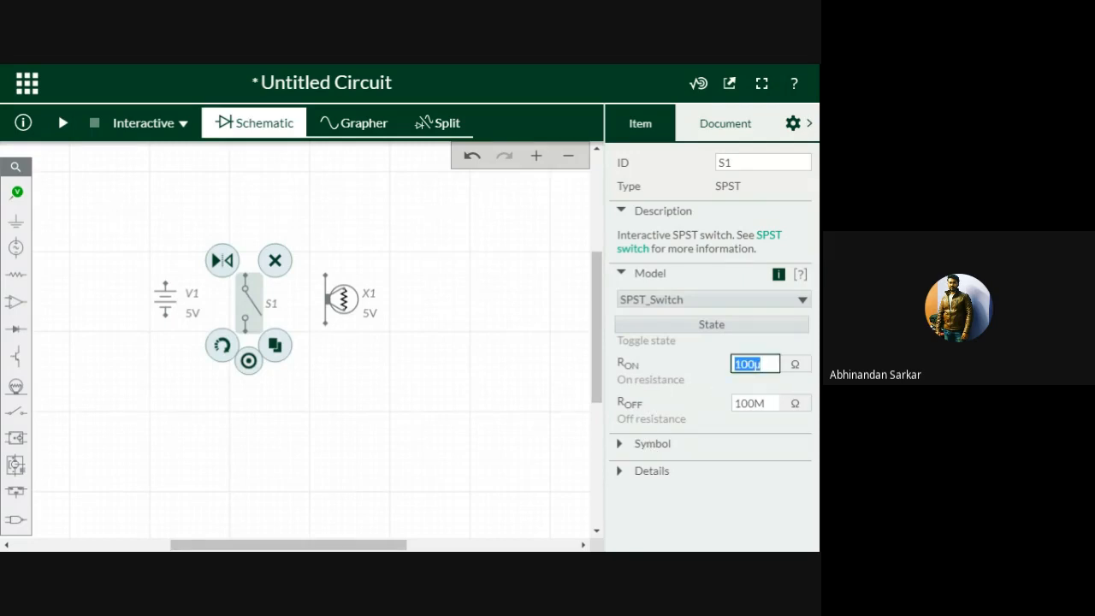
pyautogui.write('100')
pyautogui.click(717, 493)
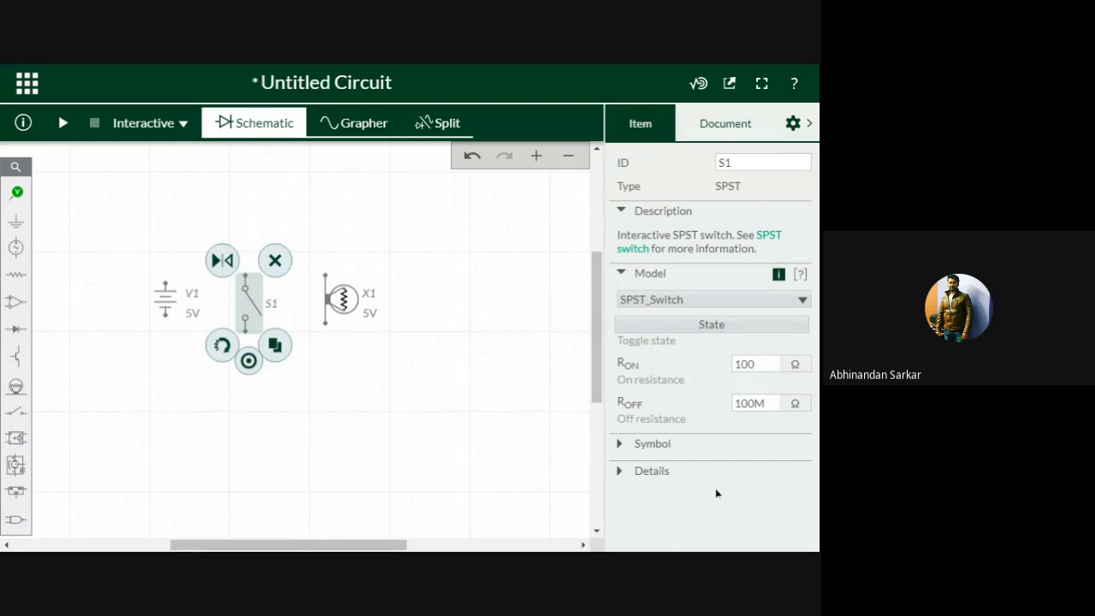
pyautogui.click(808, 123)
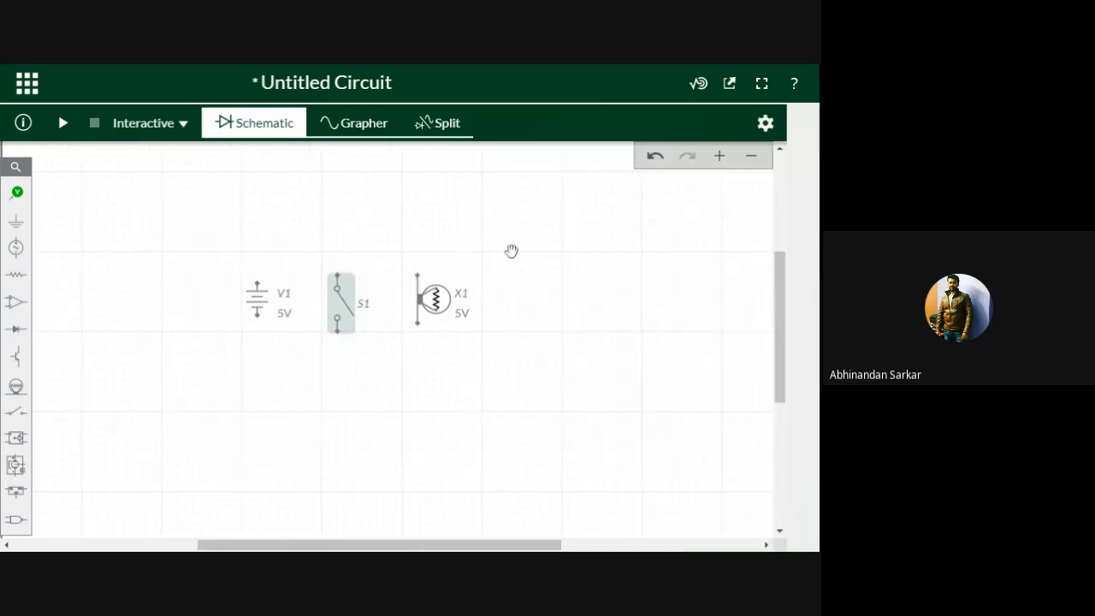
pyautogui.click(245, 389)
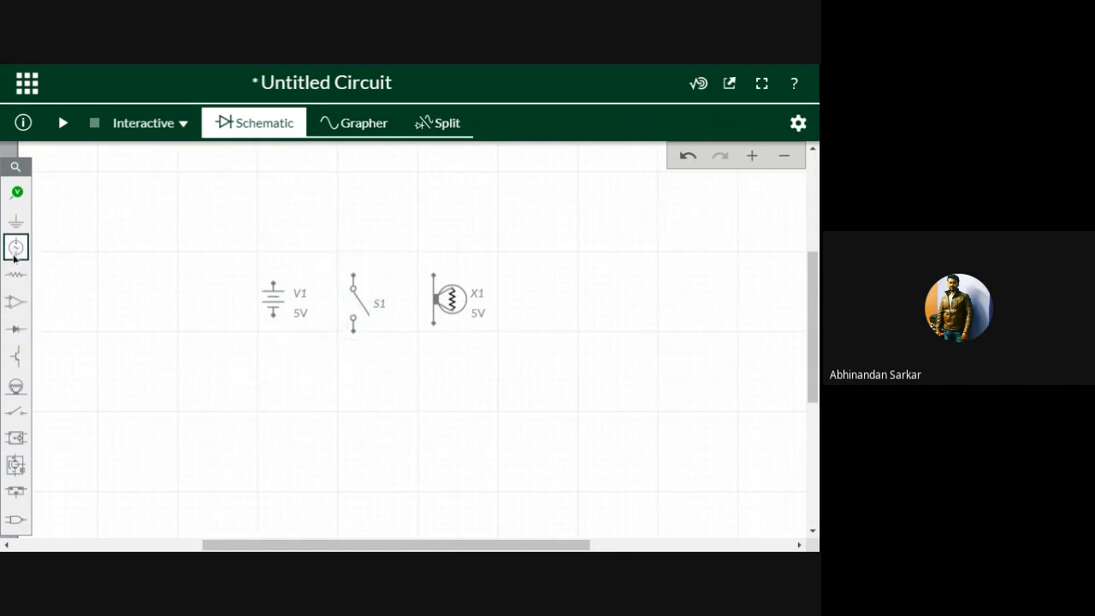
# Place a ground symbol directly below the DC source
pyautogui.click(15, 221)
pyautogui.click(67, 268)
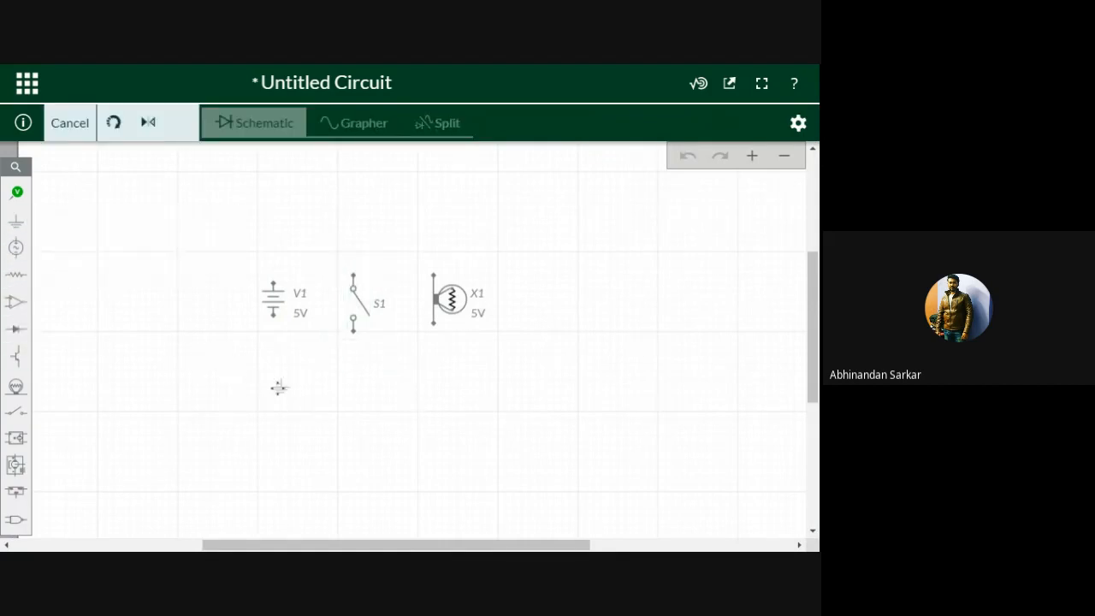
pyautogui.click(273, 375)
pyautogui.click(303, 439)
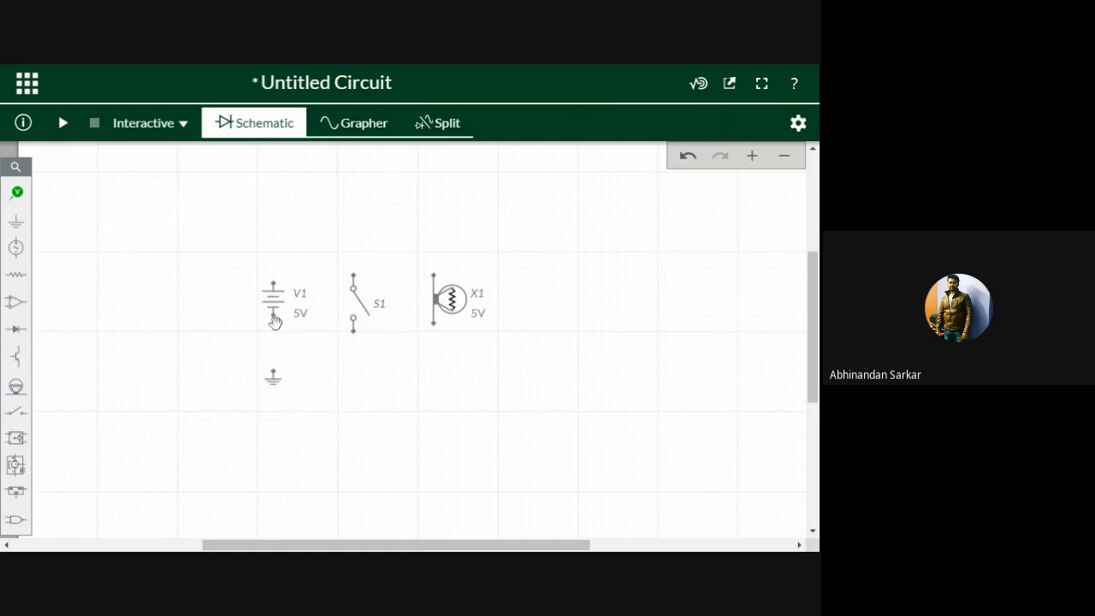
# Wire the DC source's upper terminal to the switch's upper terminal and on to the lamp's upper terminal
pyautogui.click(273, 280)
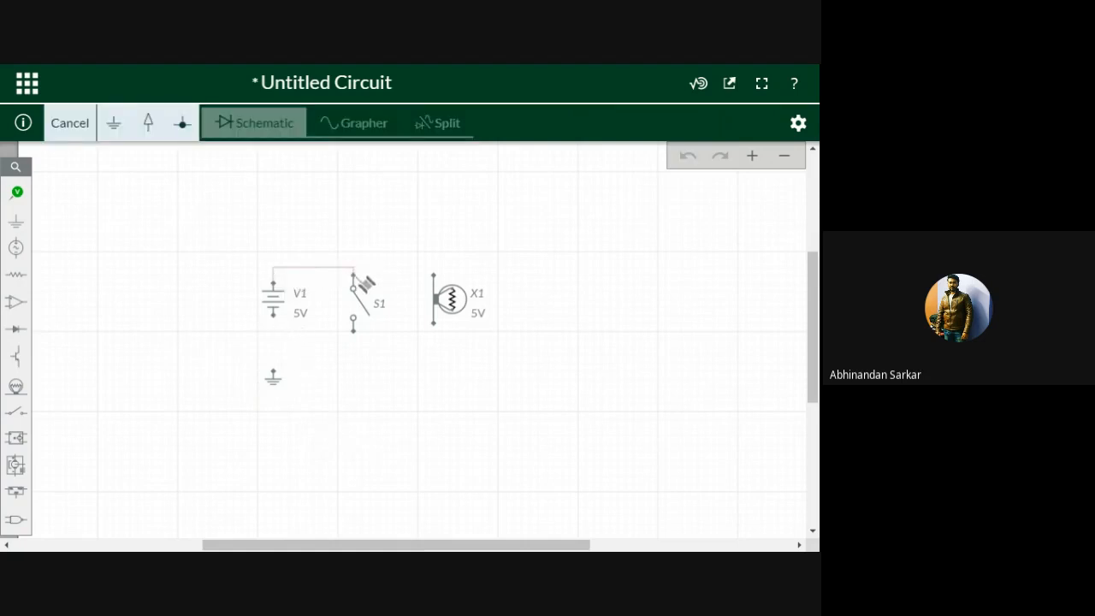
pyautogui.click(353, 270)
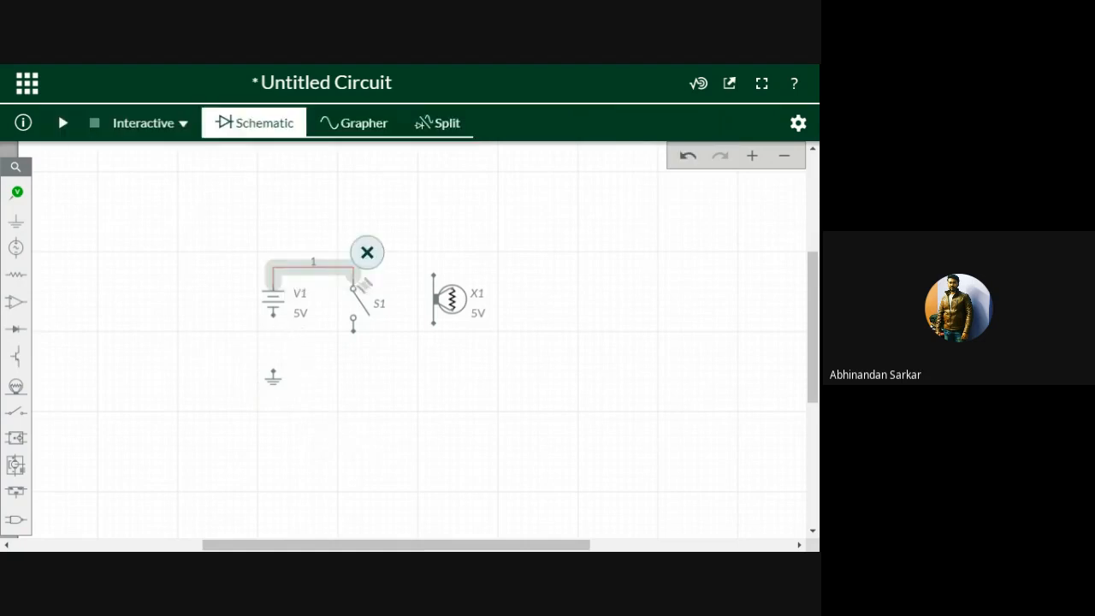
pyautogui.click(442, 282)
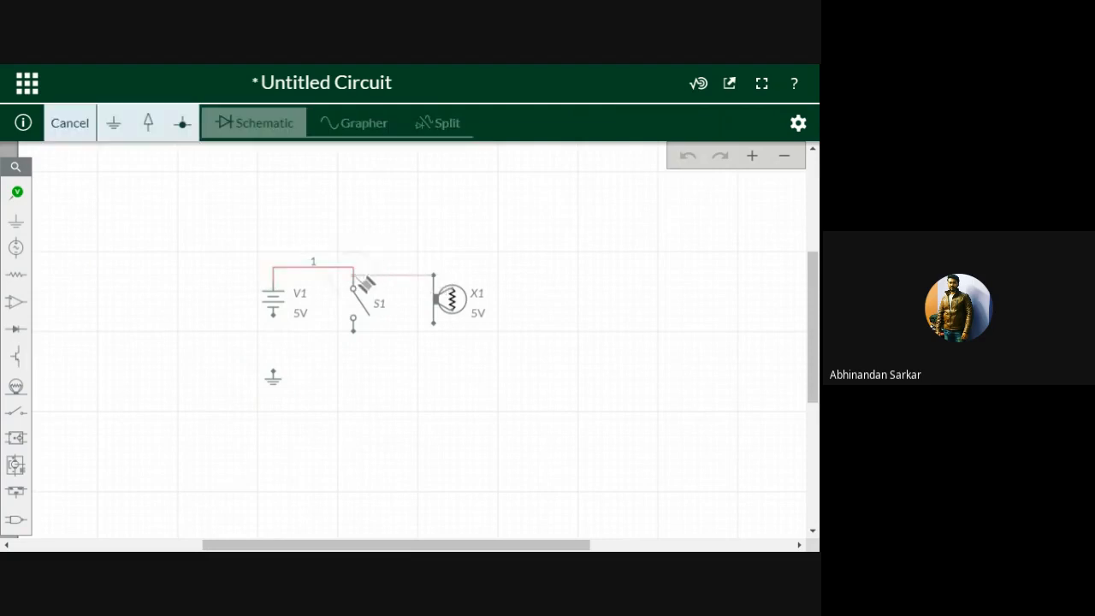
pyautogui.click(353, 273)
pyautogui.click(389, 410)
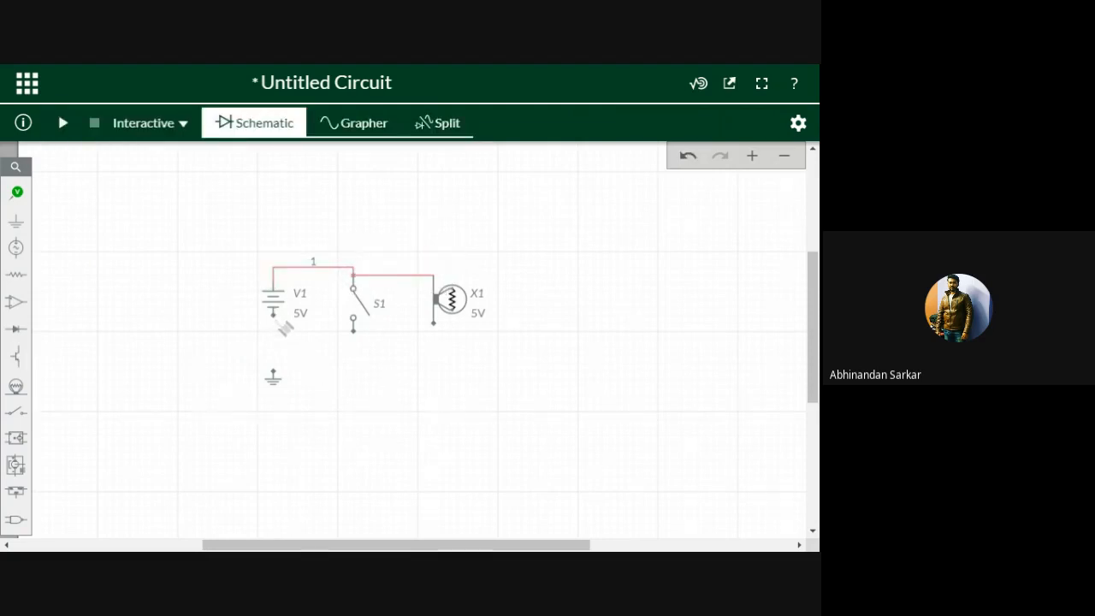
# Wire the lower terminals of the source, switch and lamp together and connect the ground to that lower wire
pyautogui.click(280, 323)
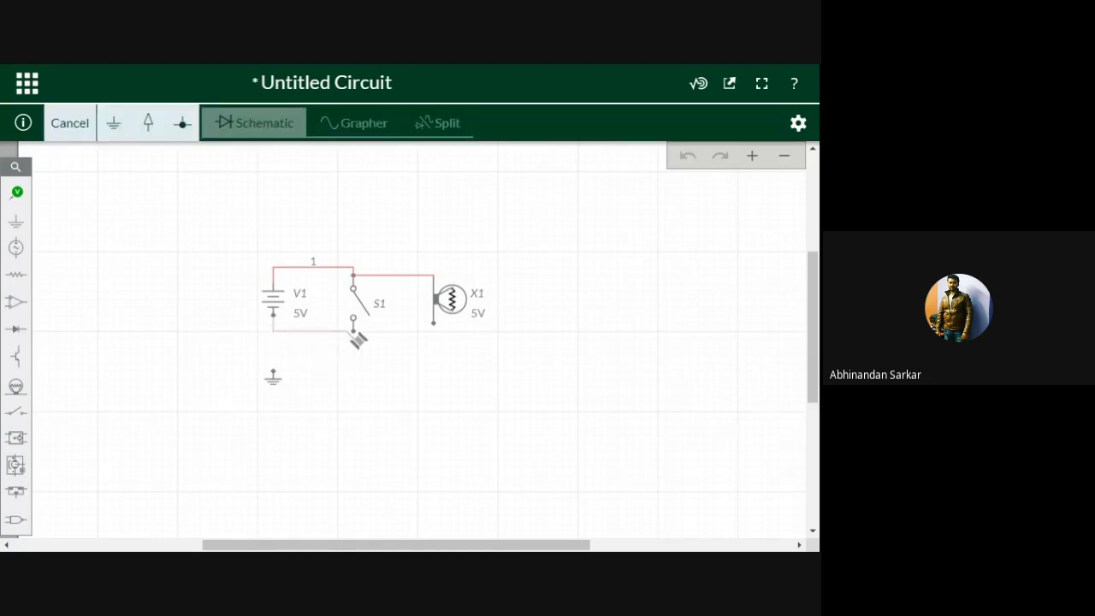
pyautogui.click(353, 320)
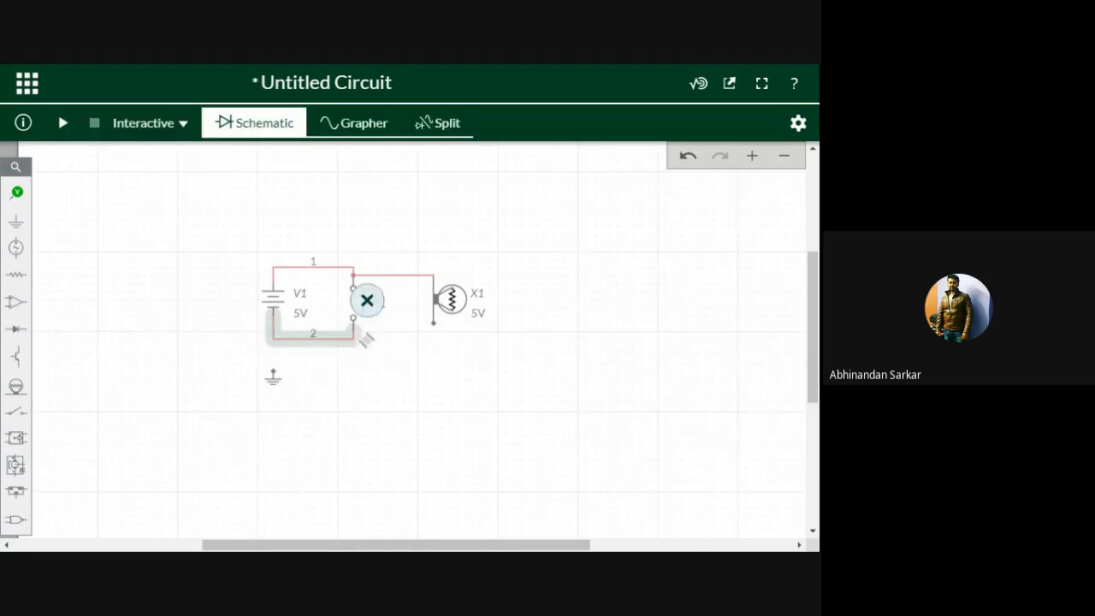
pyautogui.click(434, 327)
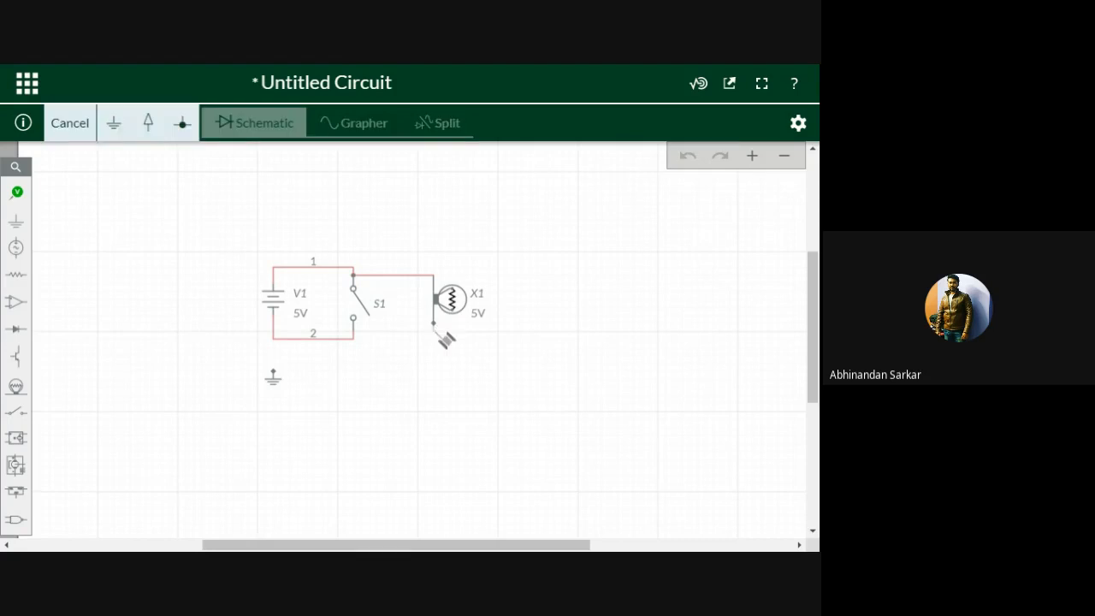
pyautogui.click(353, 325)
pyautogui.click(273, 369)
pyautogui.click(289, 340)
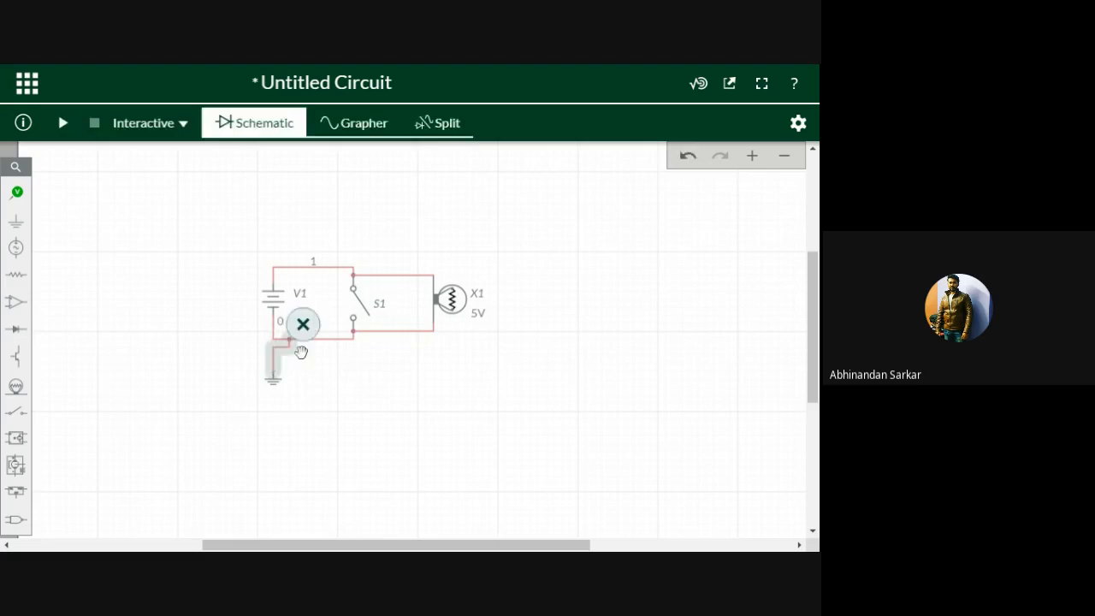
# Run the interactive simulation, toggle the switch to check its effect on the lamp, and stop the simulation
pyautogui.click(360, 403)
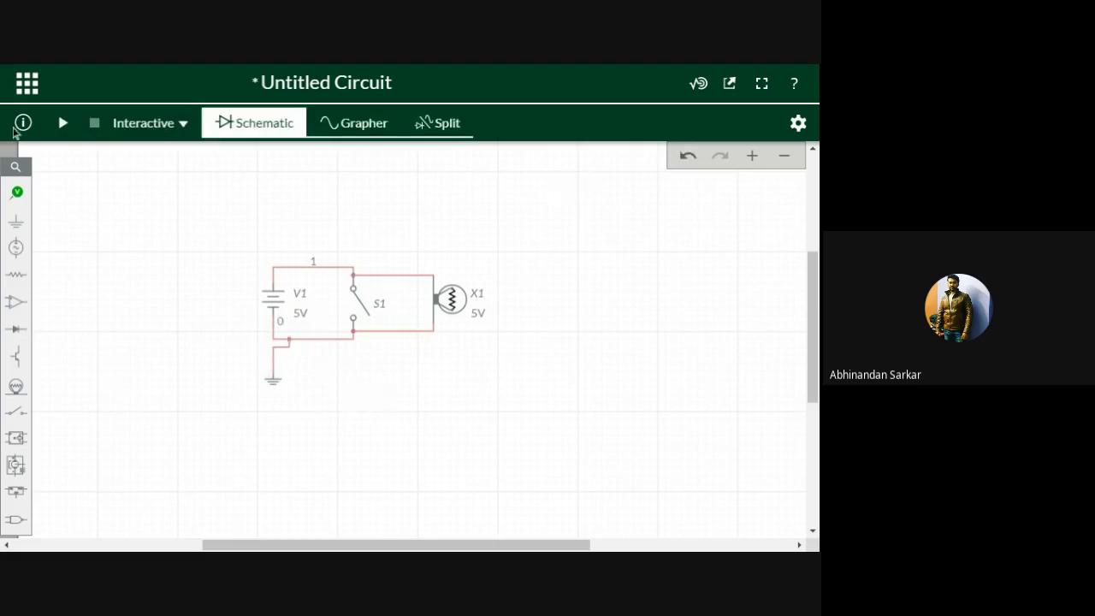
pyautogui.click(62, 123)
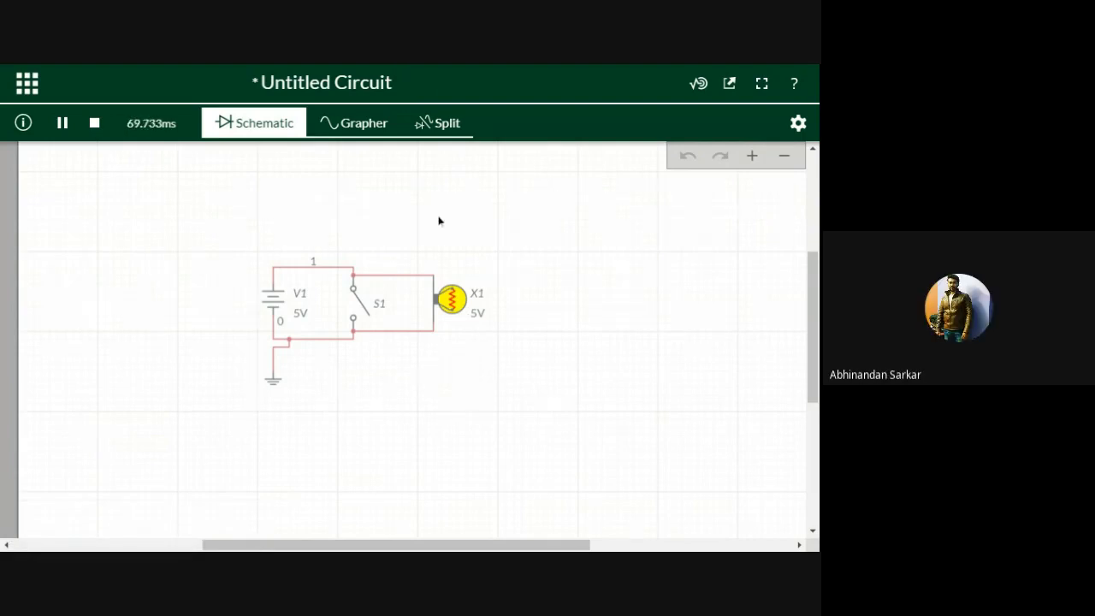
pyautogui.click(363, 313)
pyautogui.click(356, 315)
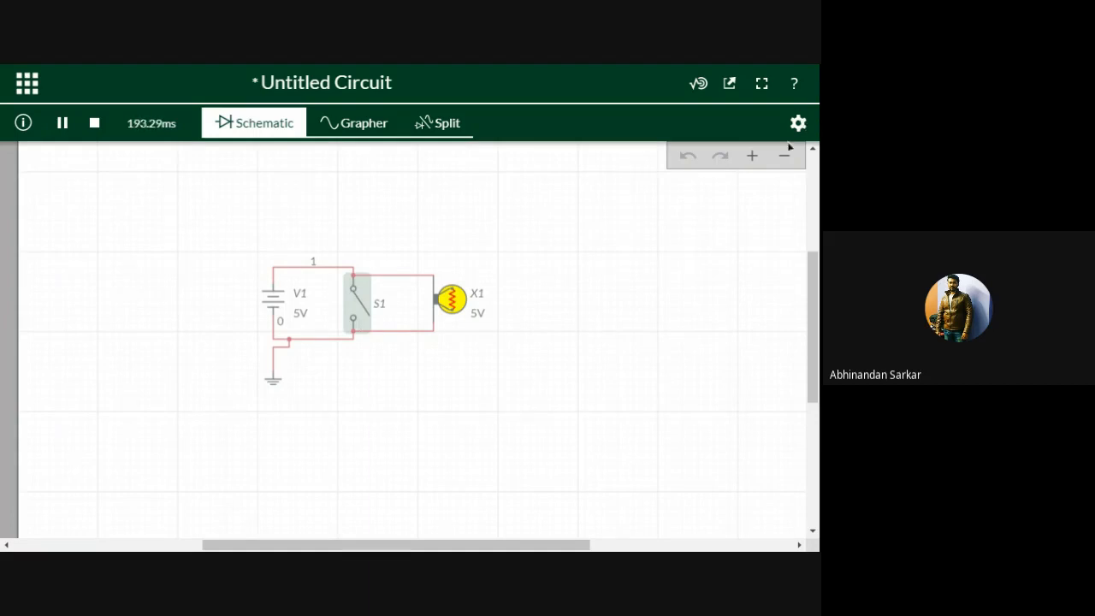
pyautogui.click(94, 122)
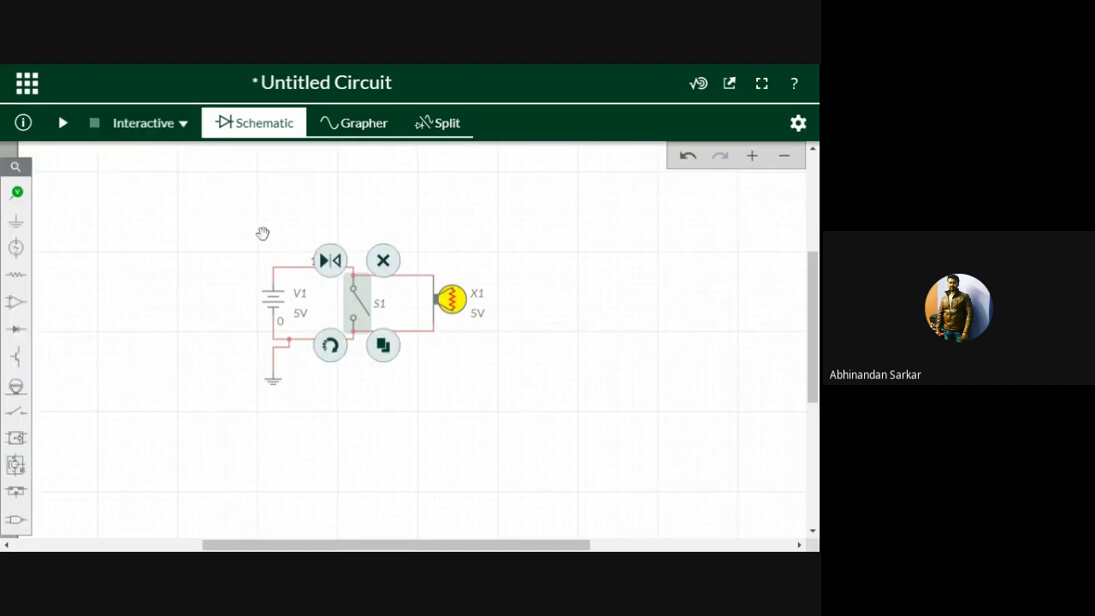
# Set the SPST switch's on resistance to 1 Ω
pyautogui.click(804, 129)
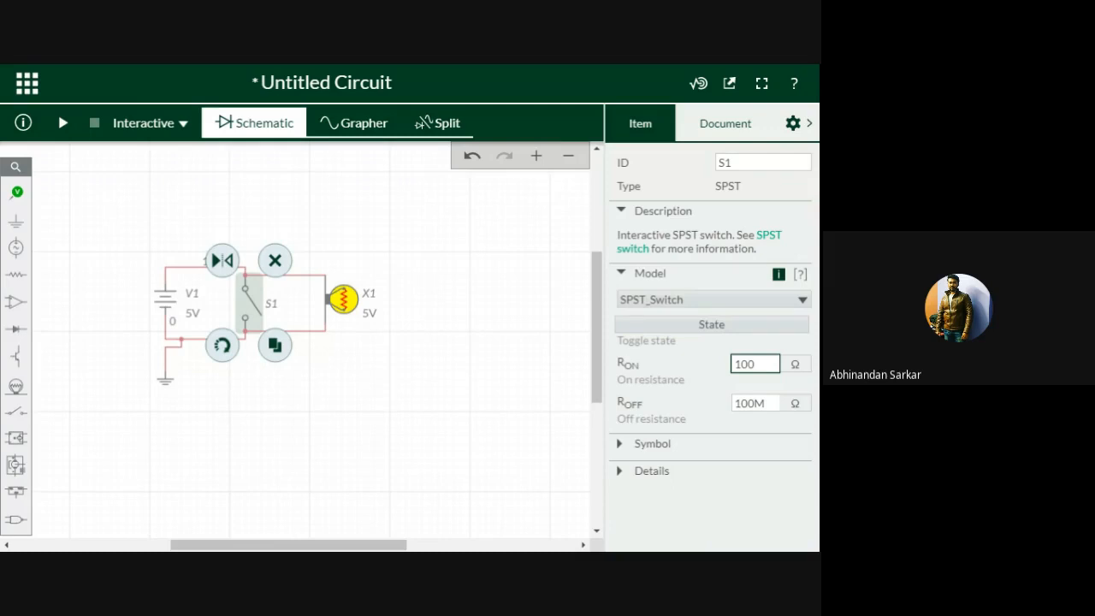
pyautogui.hotkey('ctrl', 'a')
pyautogui.write('1')
pyautogui.click(510, 404)
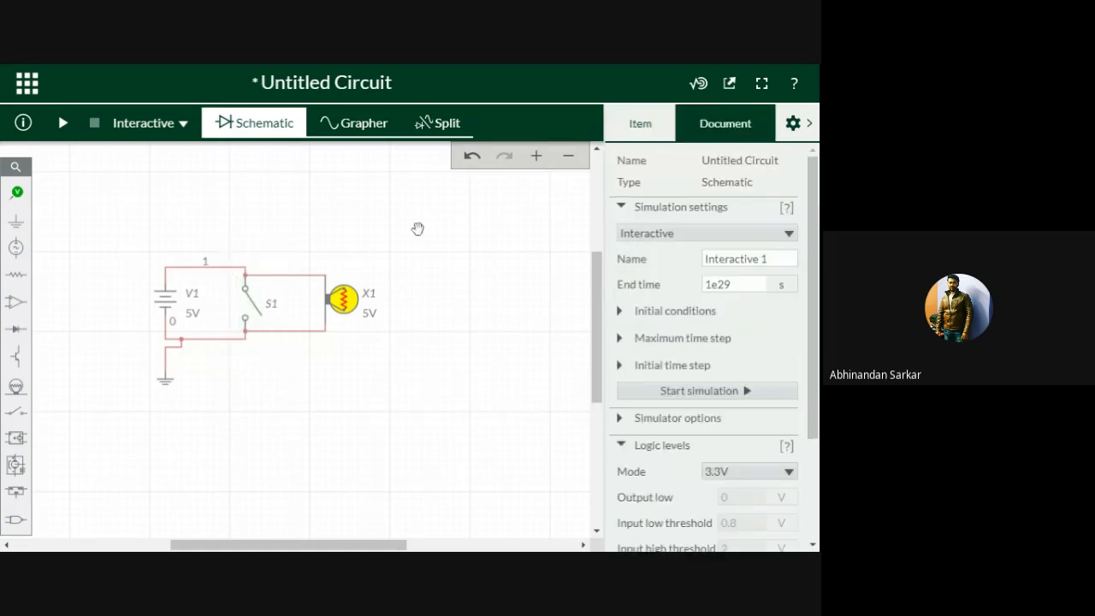
# Simulate the circuit with the 1 Ω switch, toggling the switch repeatedly to observe the lamp, and stop the run
pyautogui.click(62, 125)
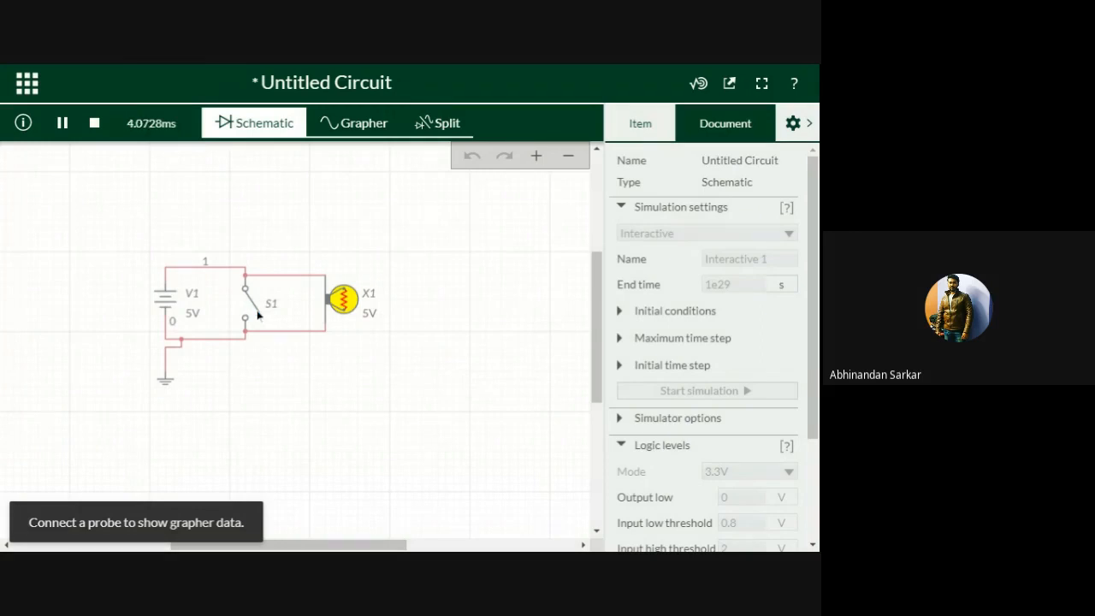
pyautogui.click(258, 315)
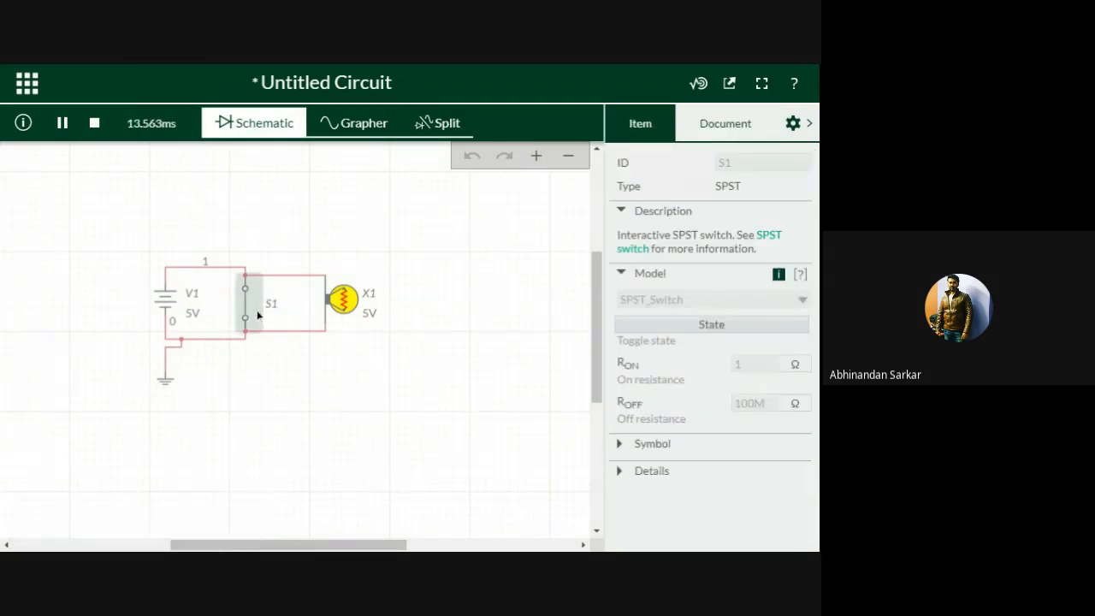
pyautogui.click(257, 315)
pyautogui.click(257, 315)
pyautogui.click(94, 123)
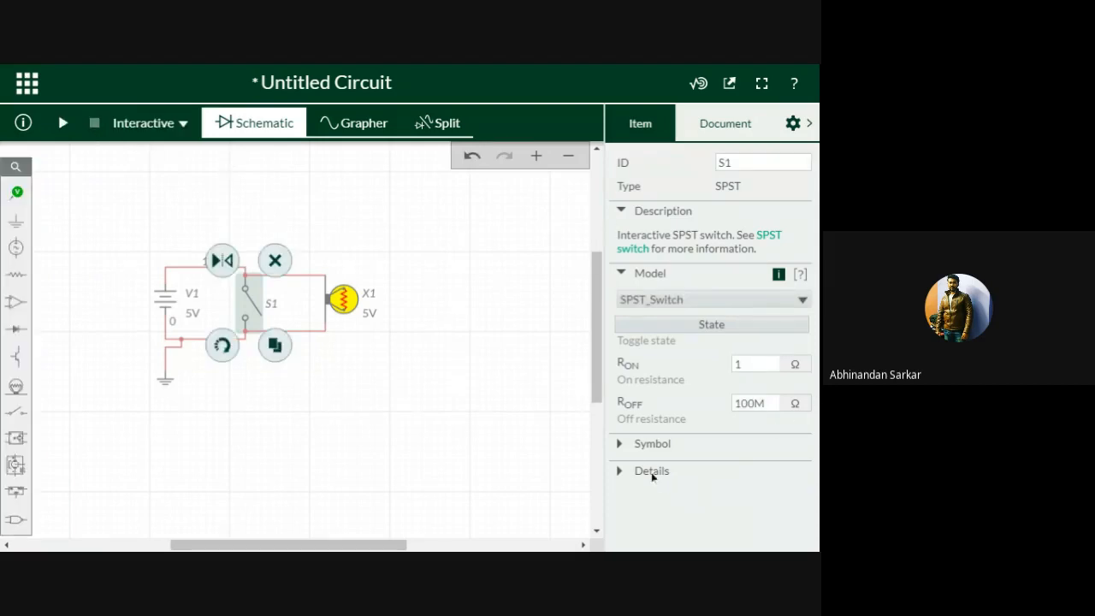
# Examine the switch's symbol and details, and the document's simulation, logic level and sheet settings
pyautogui.click(621, 444)
pyautogui.scroll(-2, 675, 457)
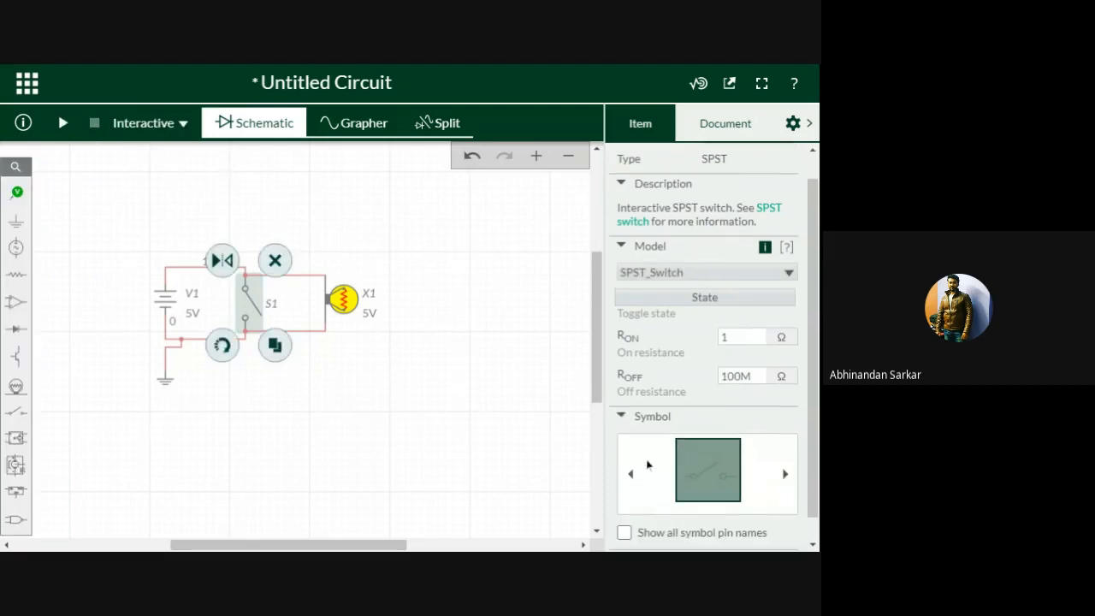
pyautogui.click(621, 535)
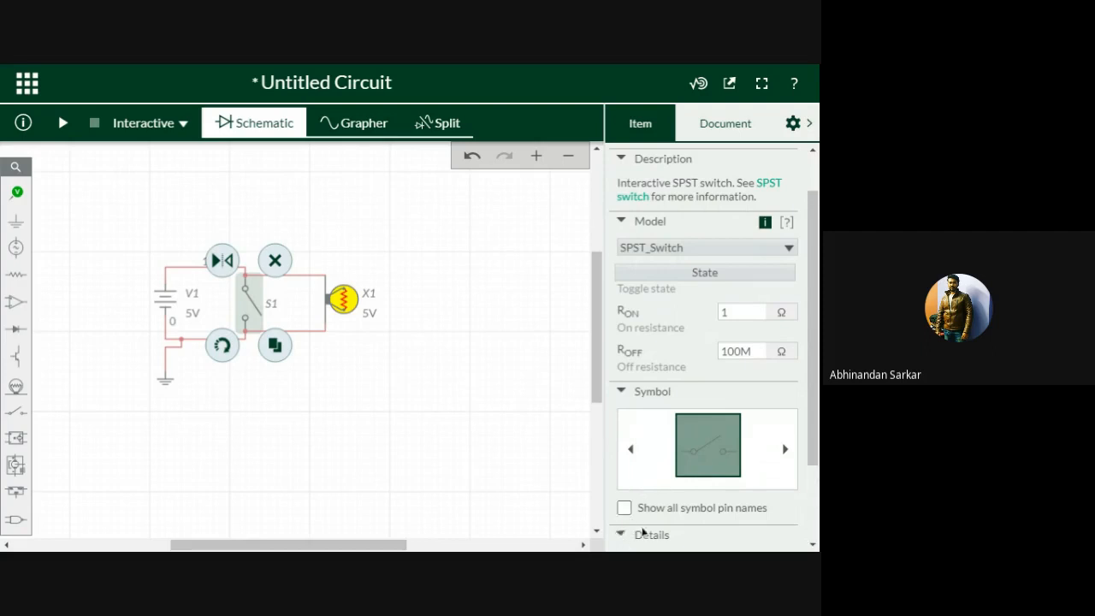
pyautogui.scroll(5, 418, 450)
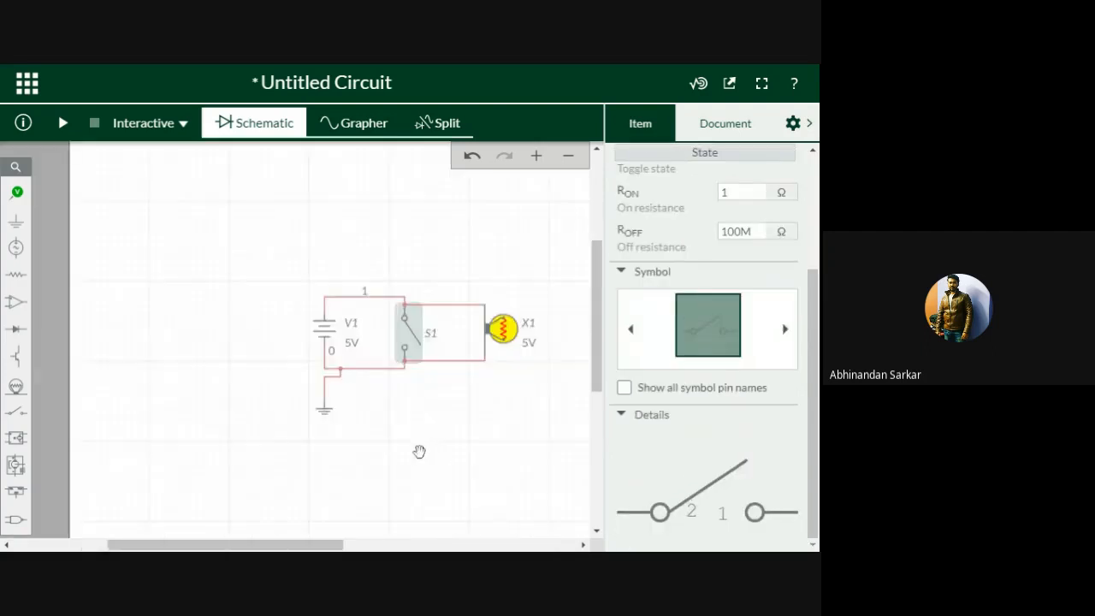
pyautogui.scroll(-3, 342, 513)
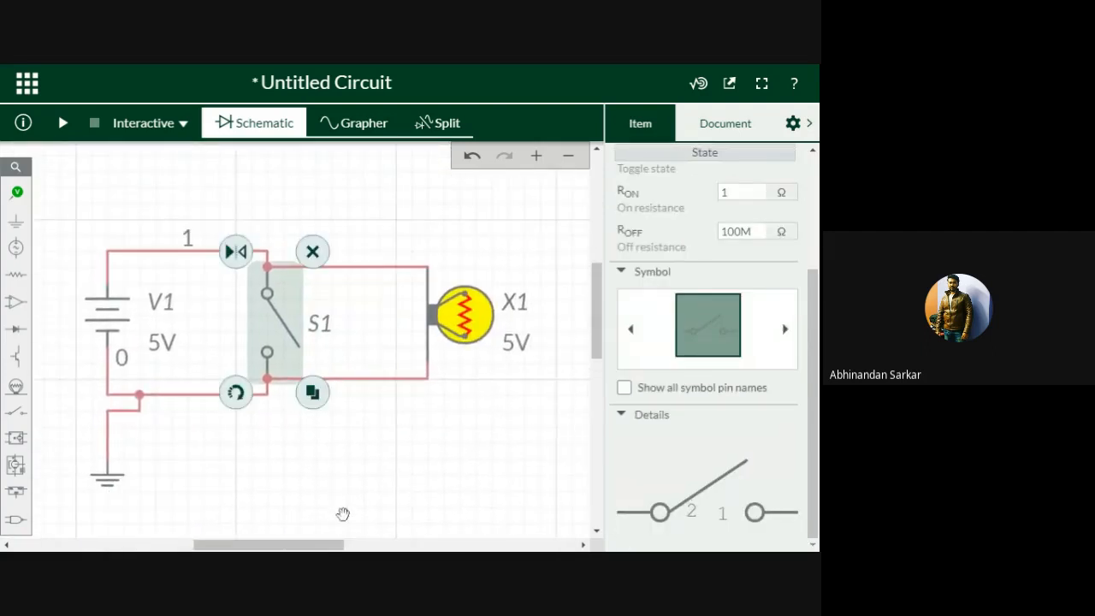
pyautogui.moveTo(423, 506); pyautogui.dragTo(411, 450)
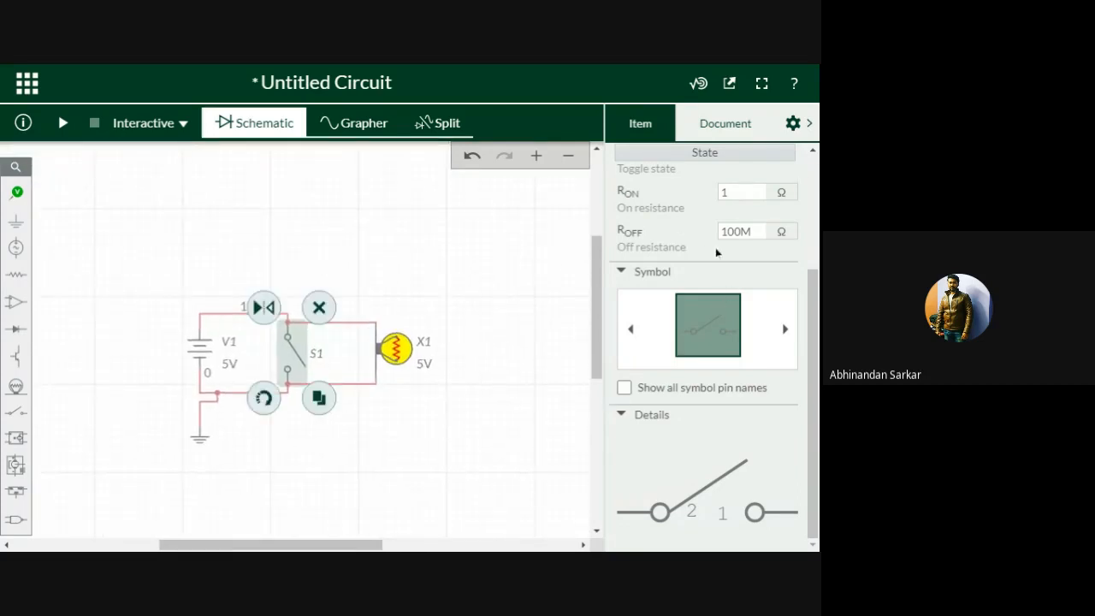
pyautogui.click(456, 398)
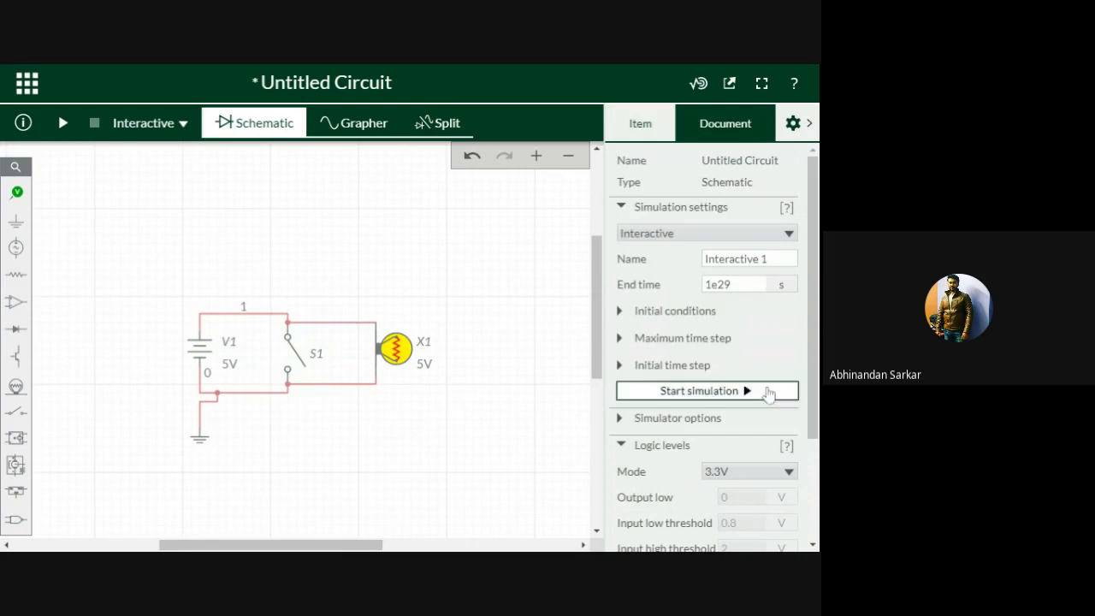
pyautogui.scroll(-3, 693, 418)
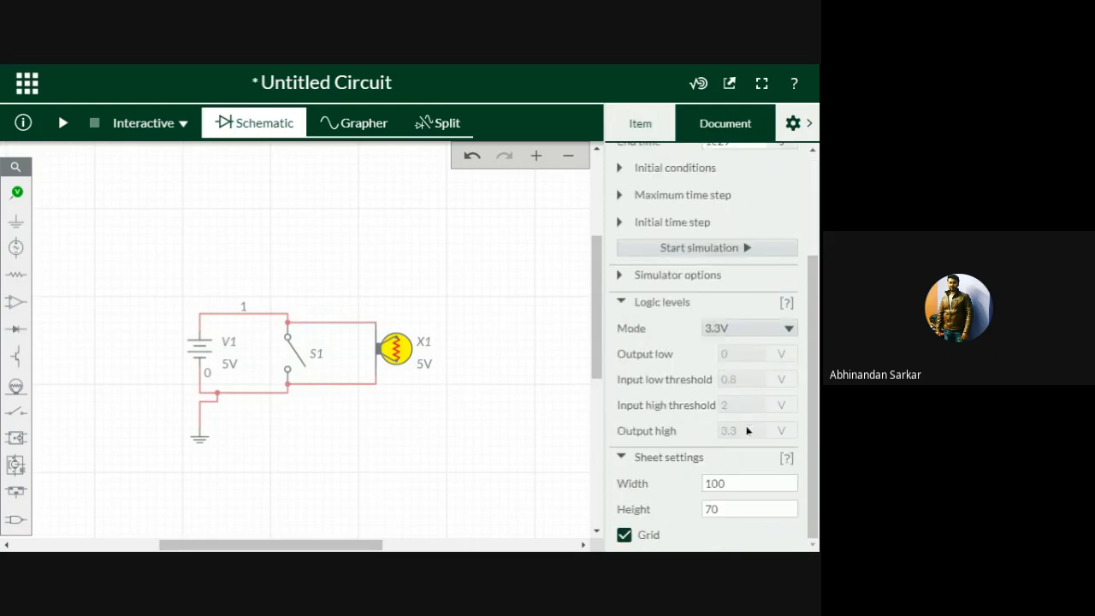
pyautogui.scroll(4, 718, 385)
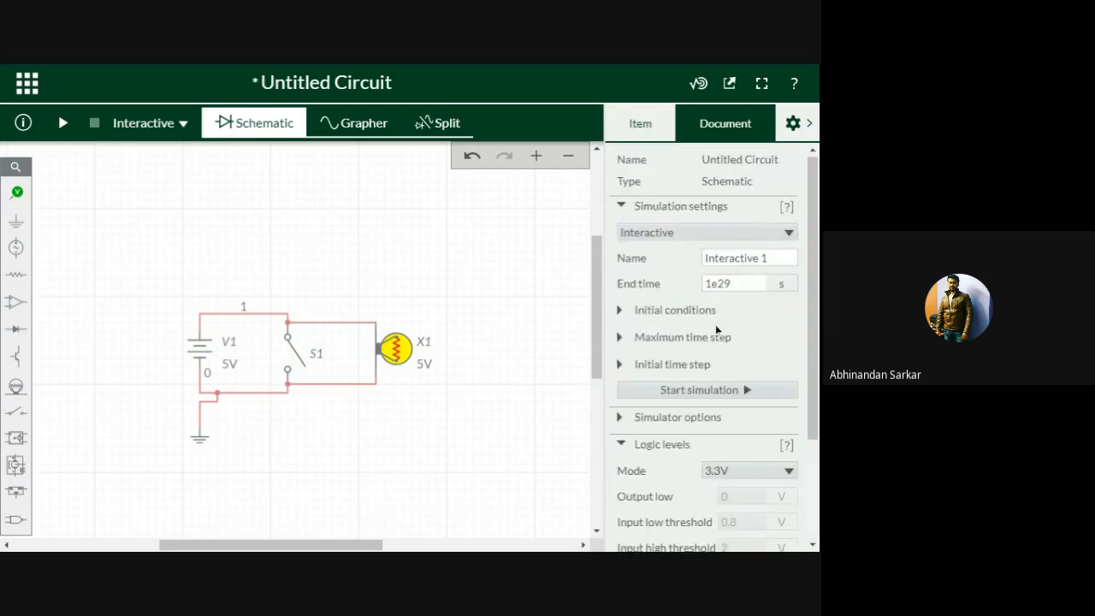
pyautogui.scroll(-4, 713, 327)
# Set the SPST switch's on resistance to .001 Ω
pyautogui.click(288, 348)
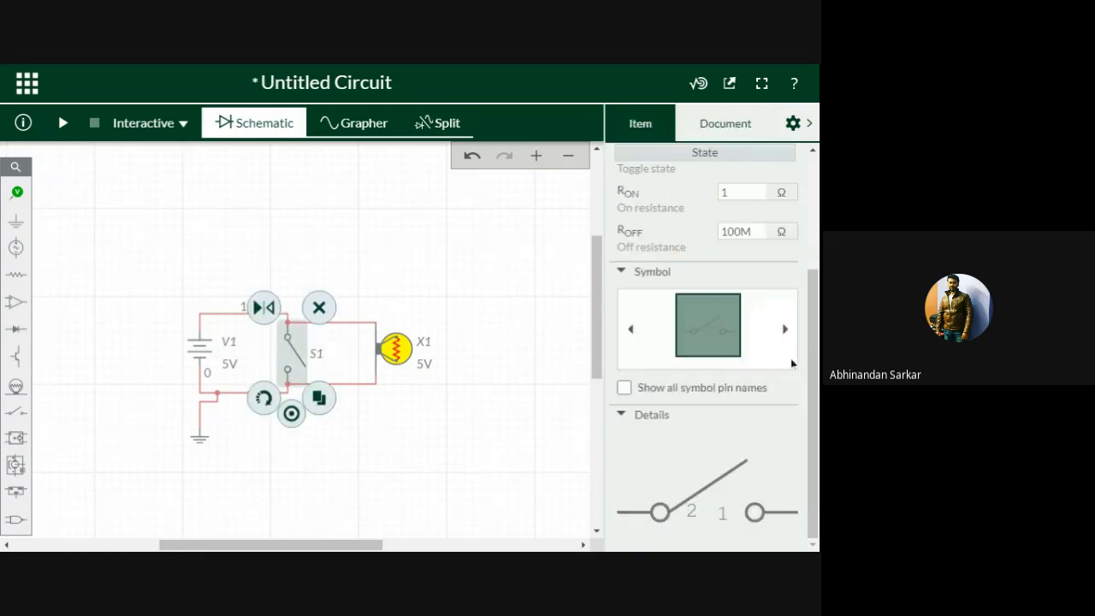
pyautogui.scroll(2, 740, 351)
pyautogui.click(724, 272)
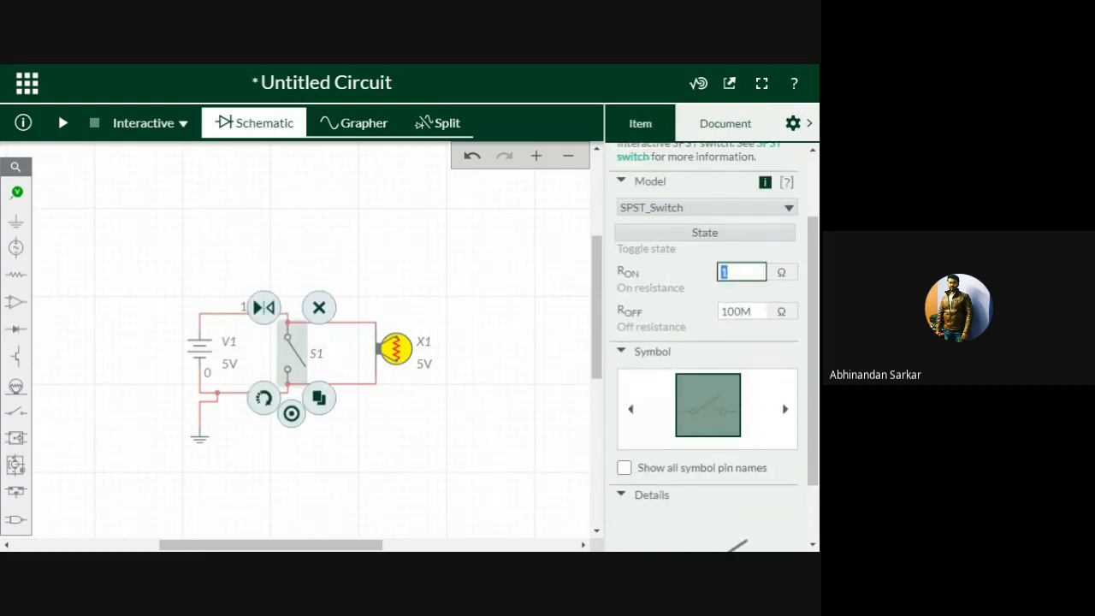
pyautogui.press('BackSpace')
pyautogui.write('.')
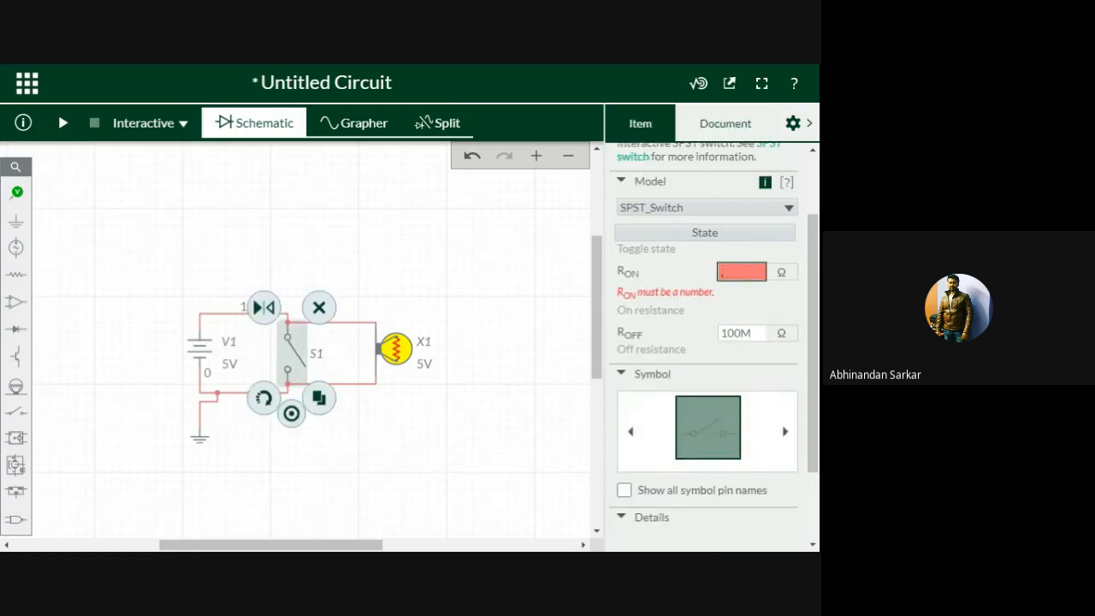
pyautogui.write('001')
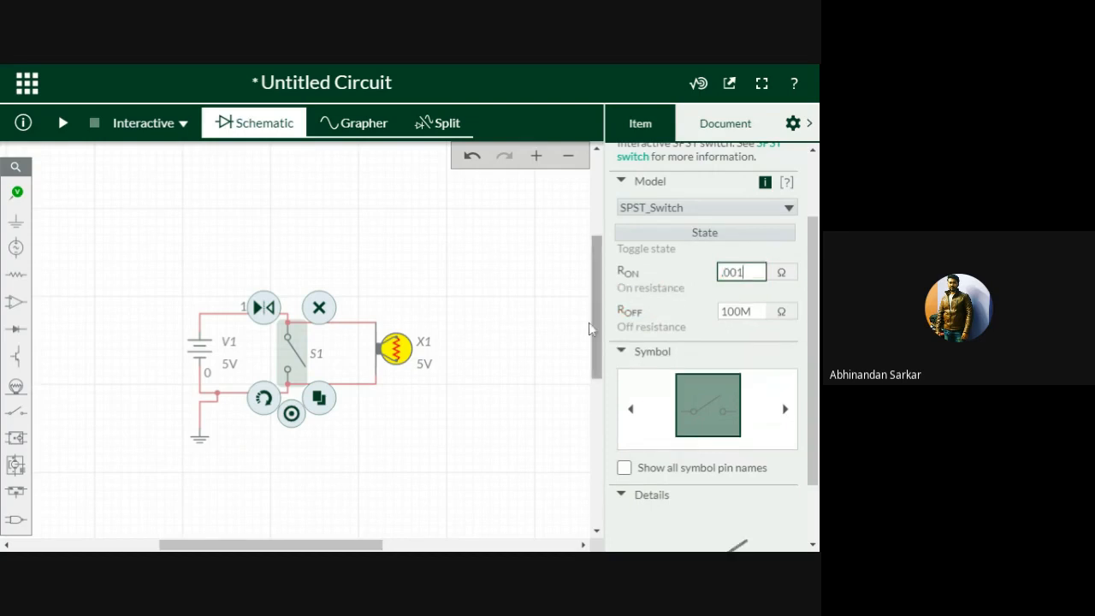
pyautogui.click(523, 319)
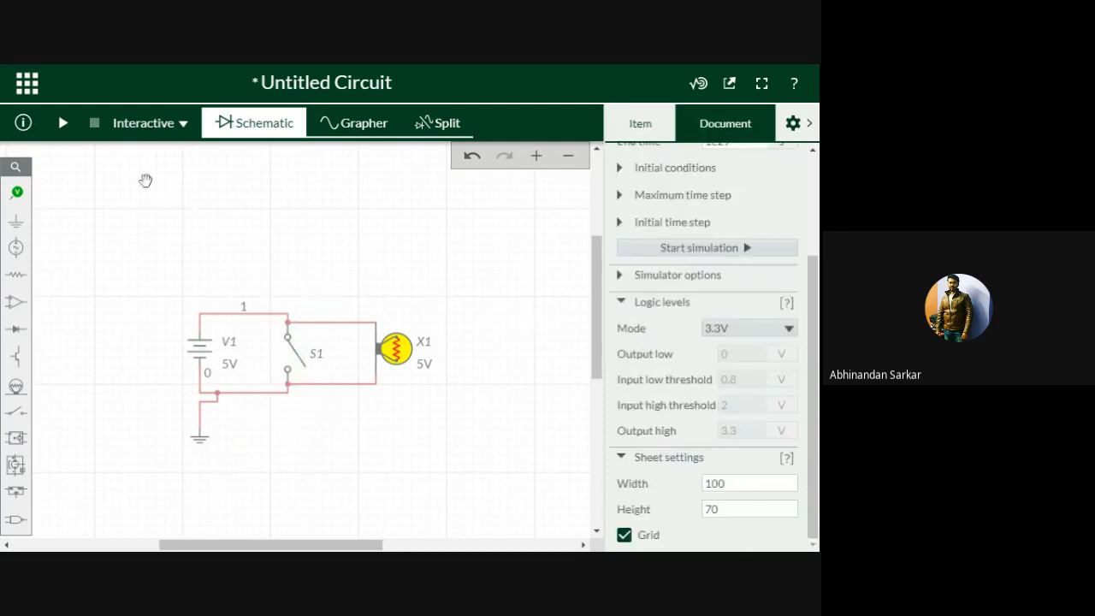
# Run the simulation, close and reopen the switch to observe the lamp, select the lamp and stop the simulation
pyautogui.click(63, 122)
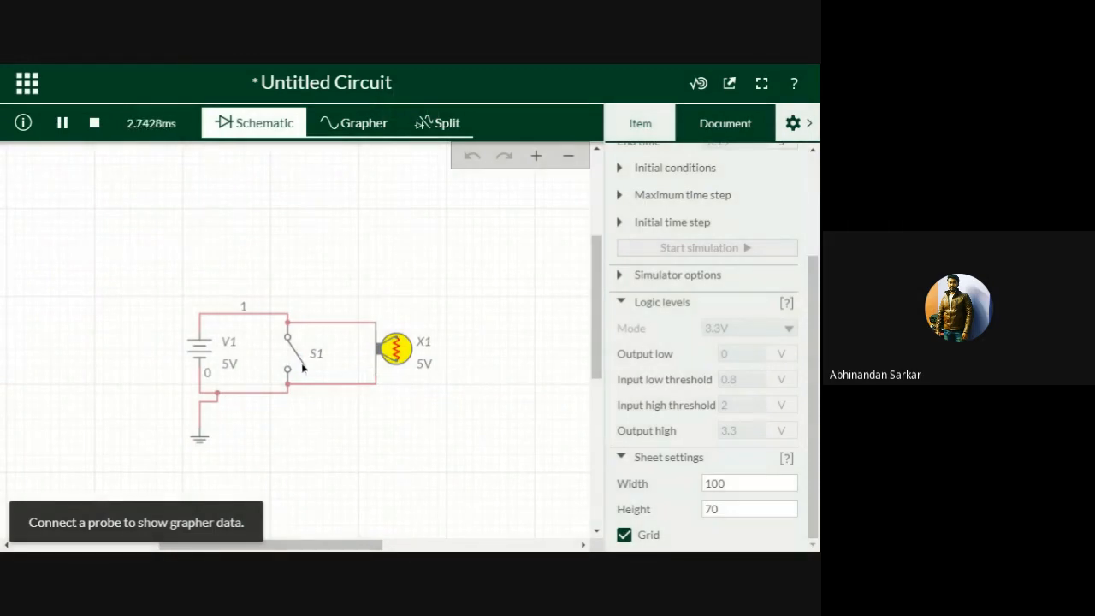
pyautogui.click(301, 362)
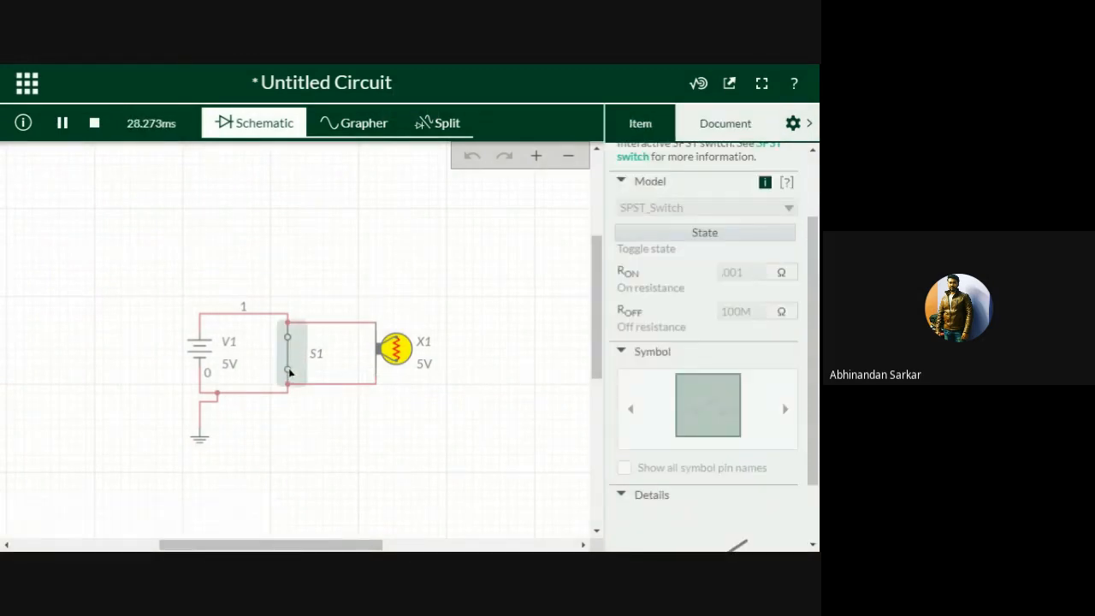
pyautogui.click(290, 371)
pyautogui.click(391, 355)
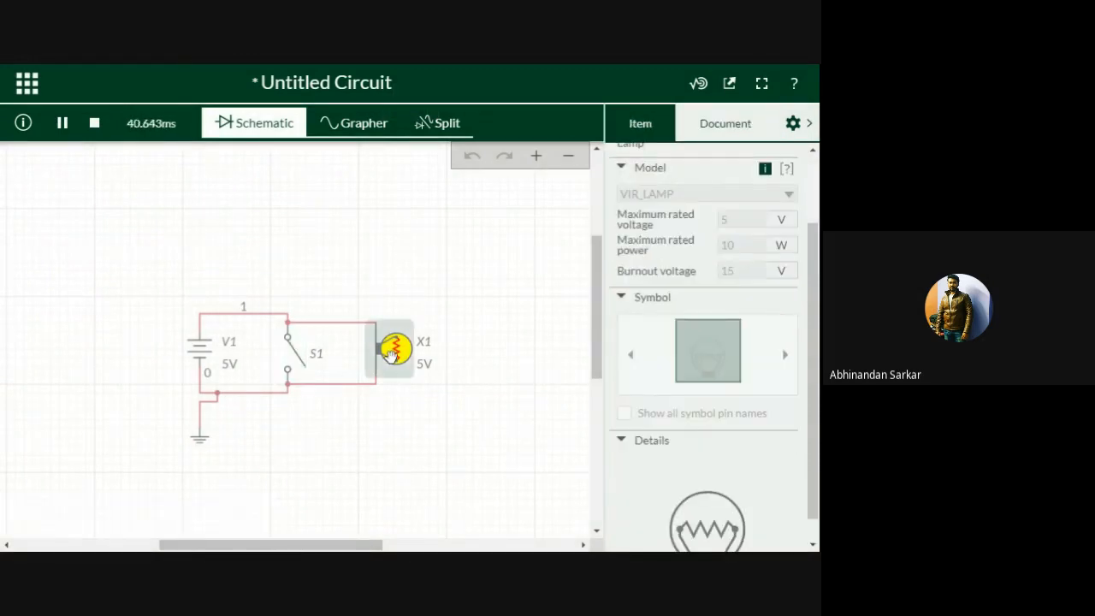
pyautogui.click(95, 123)
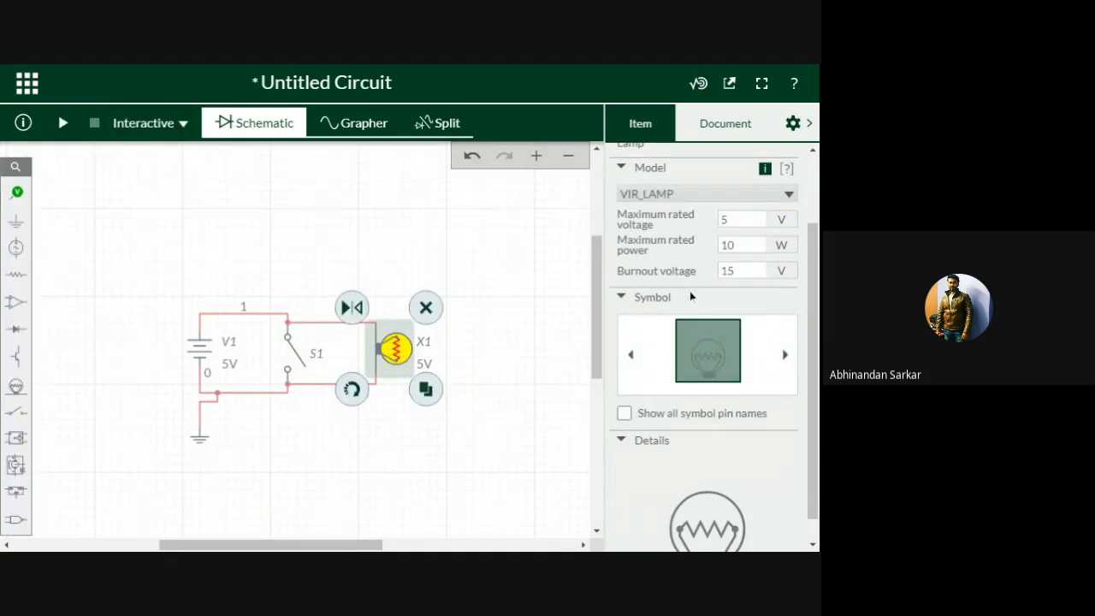
# Keep the lamp's VIR_LAMP model and set its maximum rated voltage to 6 V
pyautogui.scroll(3, 691, 296)
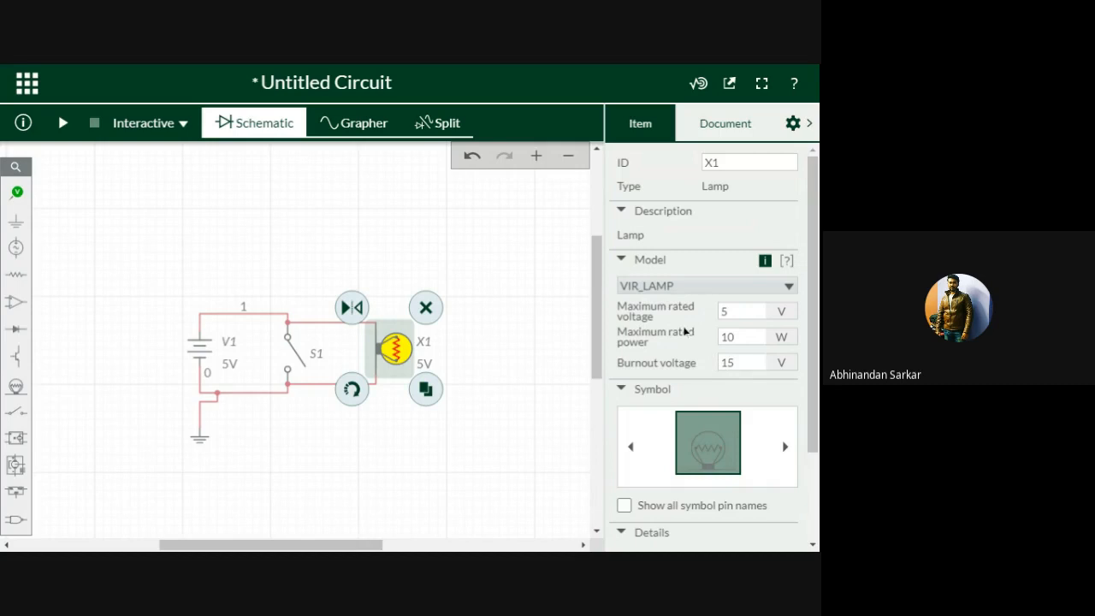
pyautogui.click(685, 286)
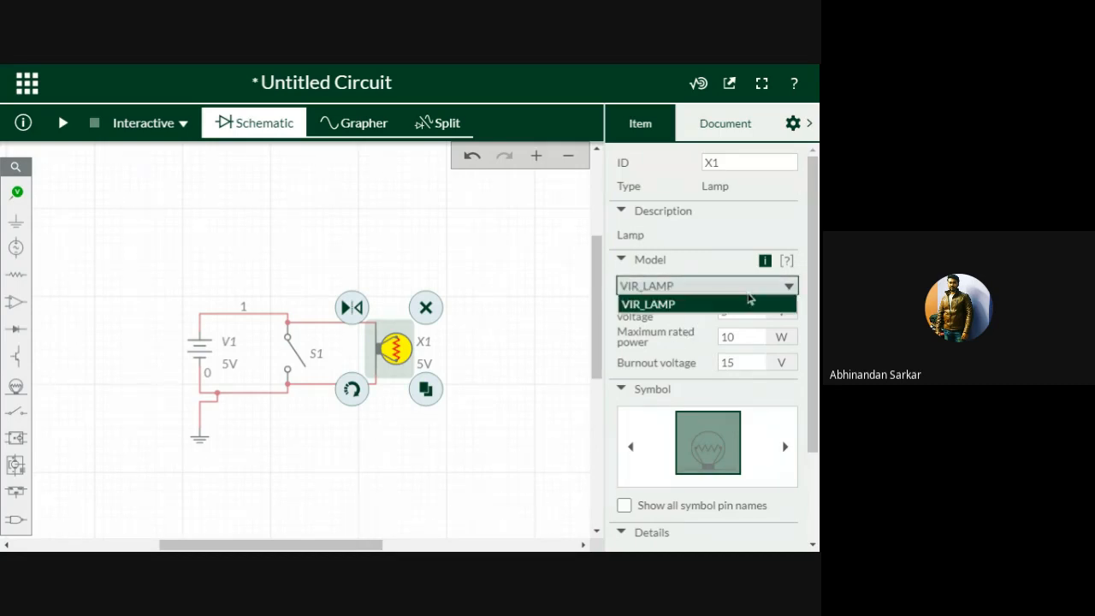
pyautogui.click(735, 303)
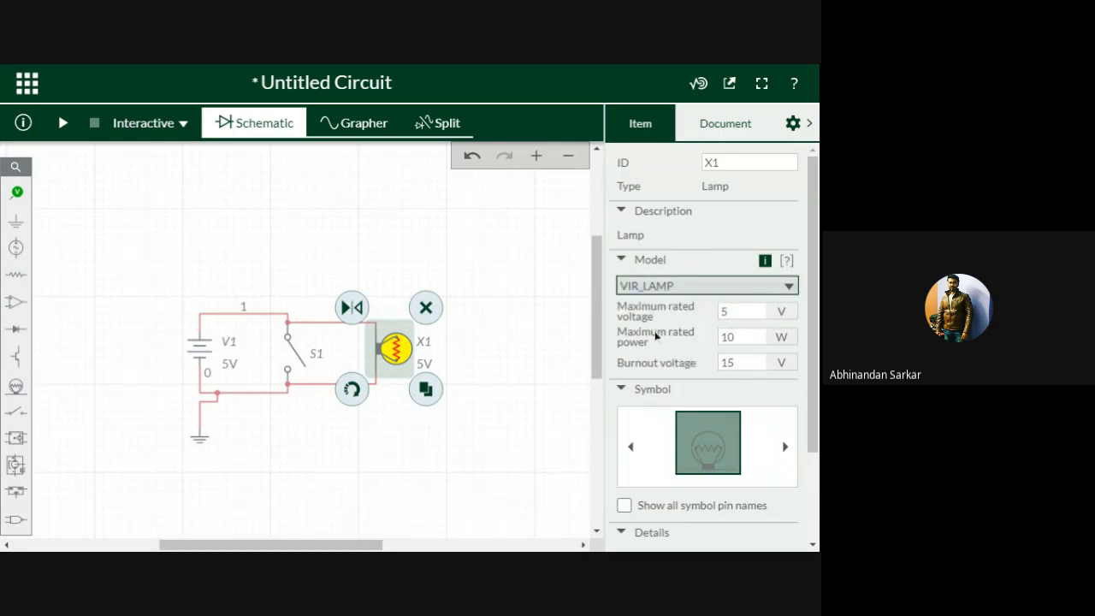
pyautogui.doubleClick(725, 311)
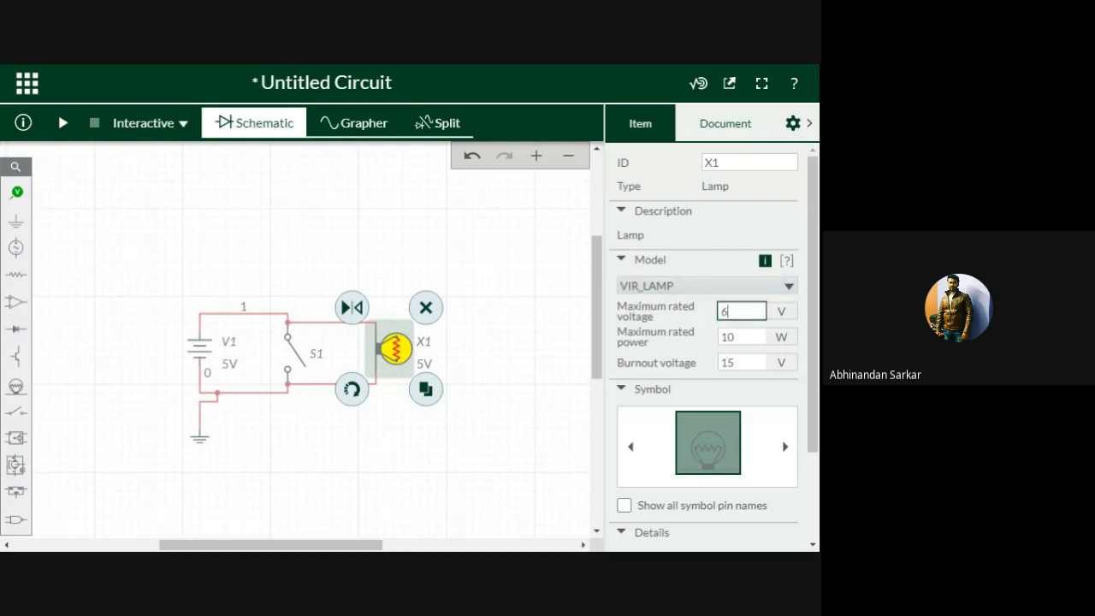
pyautogui.write('6')
pyautogui.click(508, 425)
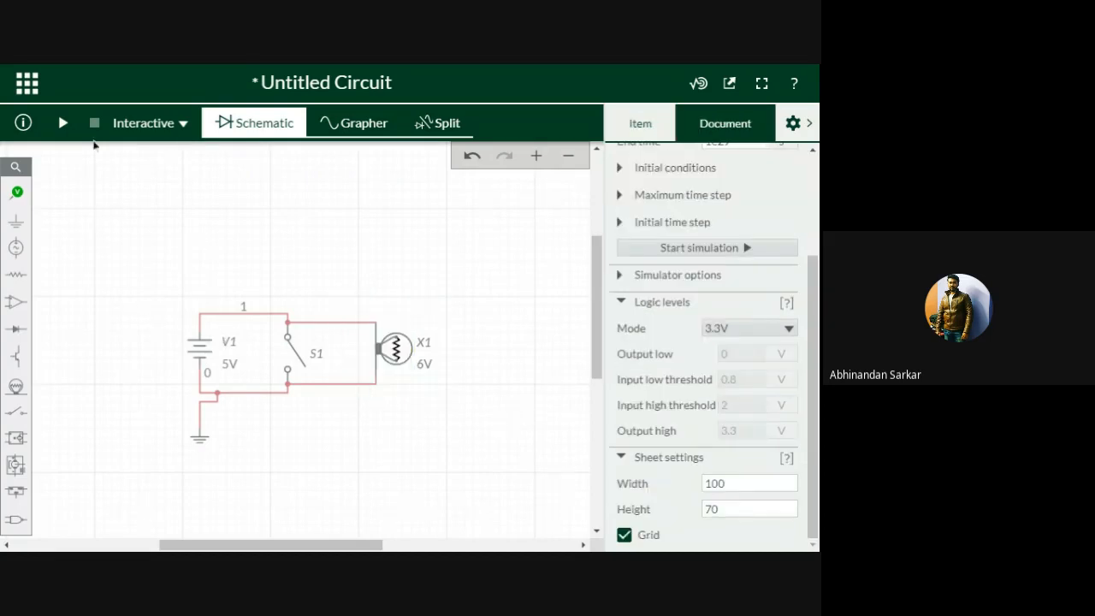
# Simulate the circuit with the 6 V lamp, toggling the switch closed and open, and end the simulation
pyautogui.click(63, 124)
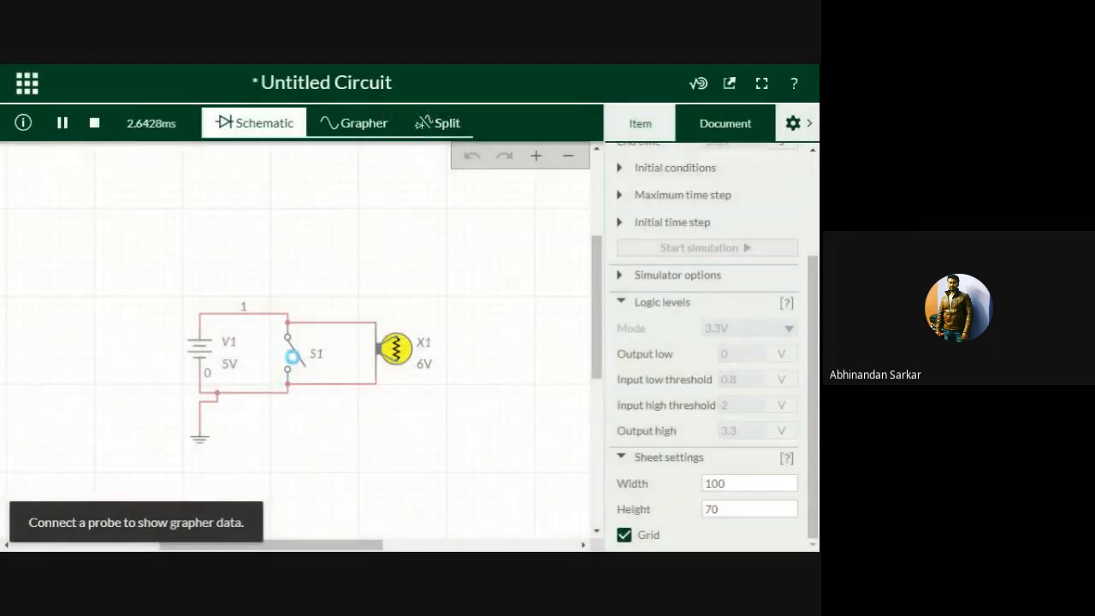
pyautogui.click(294, 359)
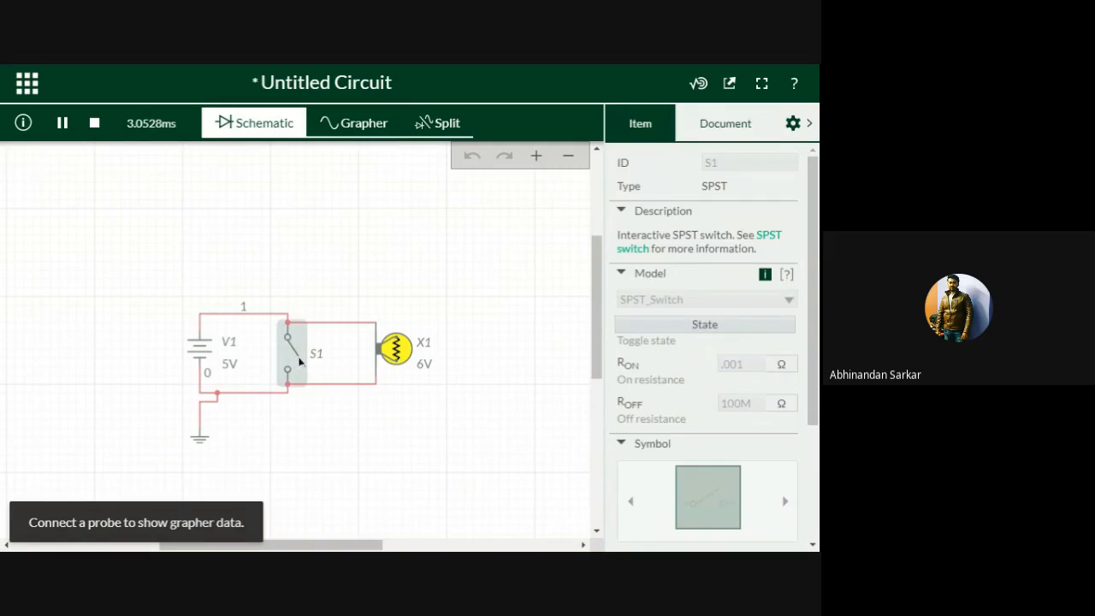
pyautogui.click(299, 361)
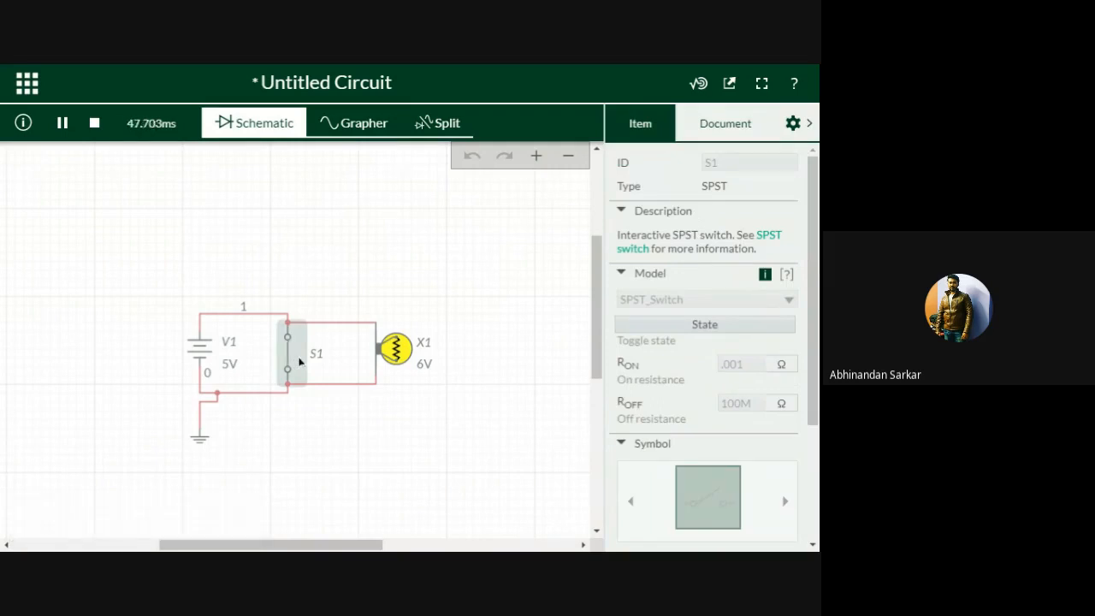
pyautogui.click(293, 369)
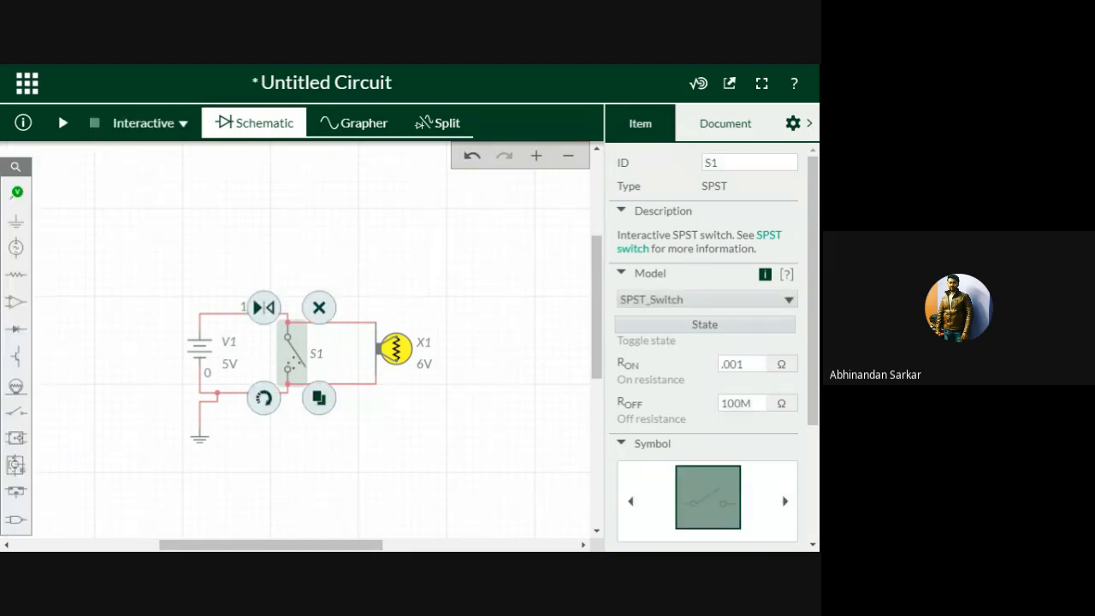
# Set the SPST switch's on resistance to .00001 Ω
pyautogui.click(741, 364)
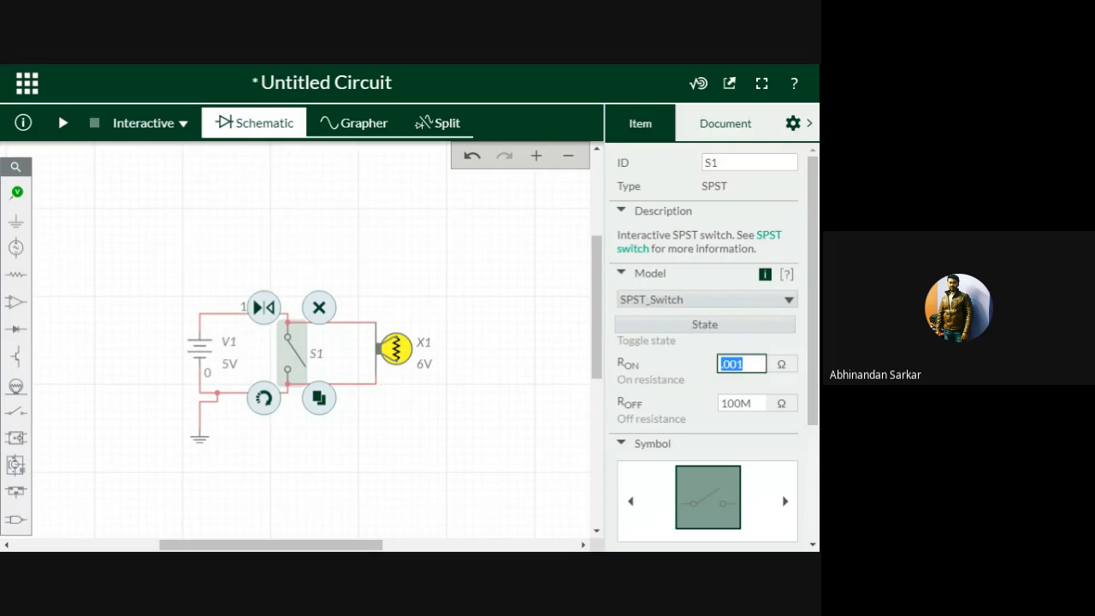
pyautogui.click(733, 365)
pyautogui.write('00')
pyautogui.press('Return')
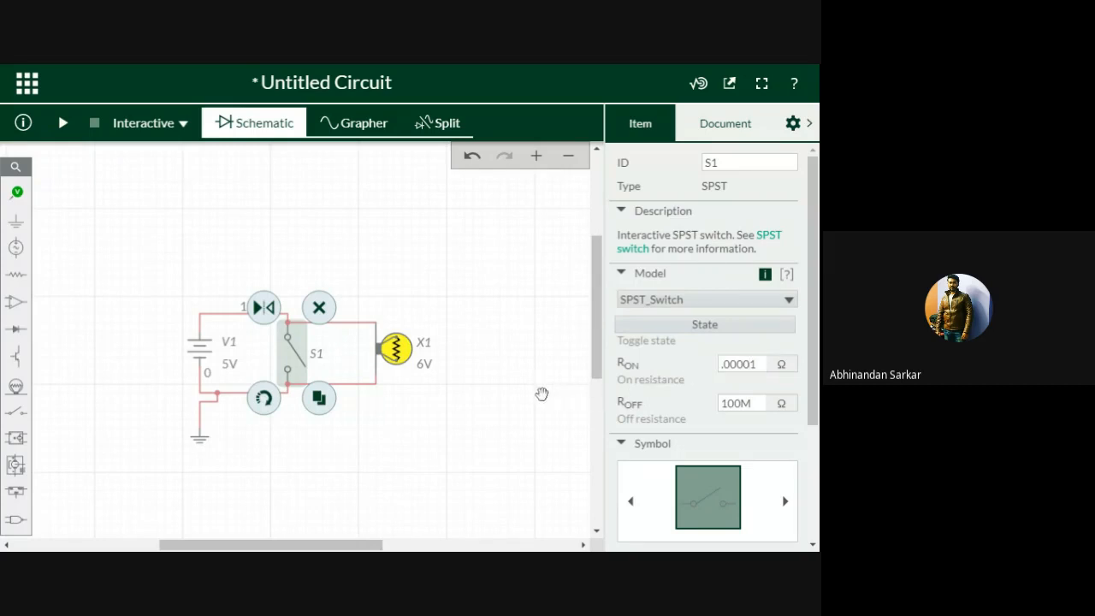
pyautogui.click(541, 393)
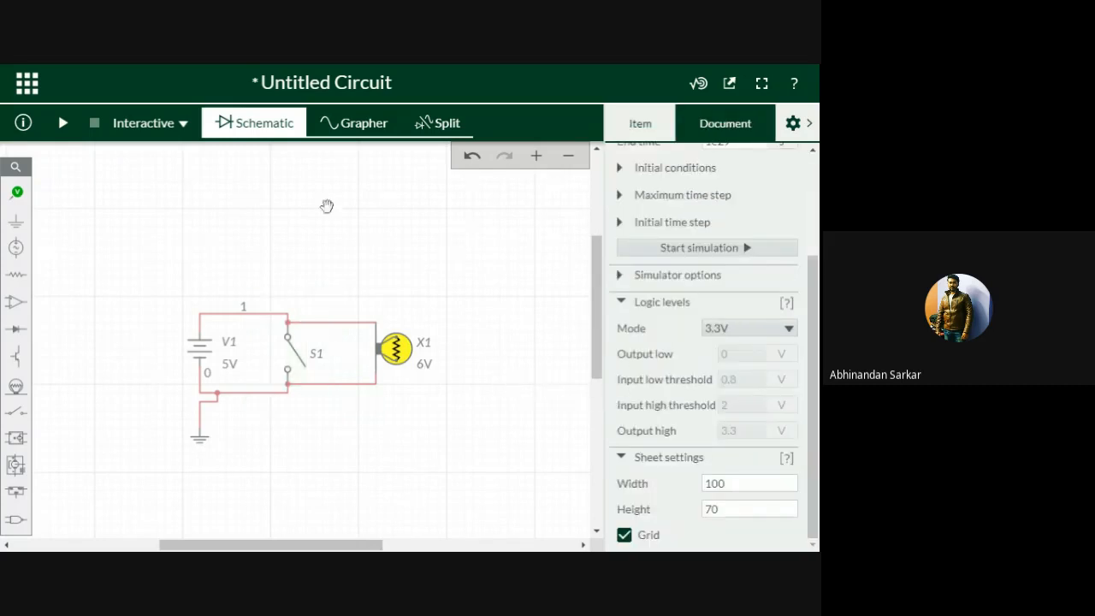
# Run the simulation, close and reopen the switch while watching the lamp, check the switch's properties and stop the simulation
pyautogui.click(65, 126)
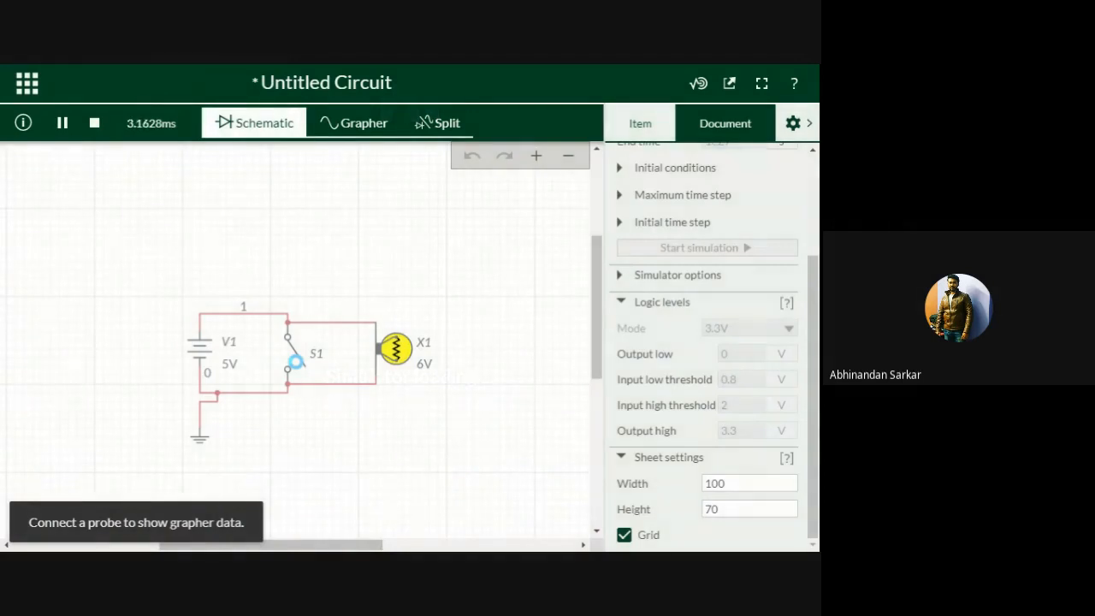
pyautogui.click(298, 368)
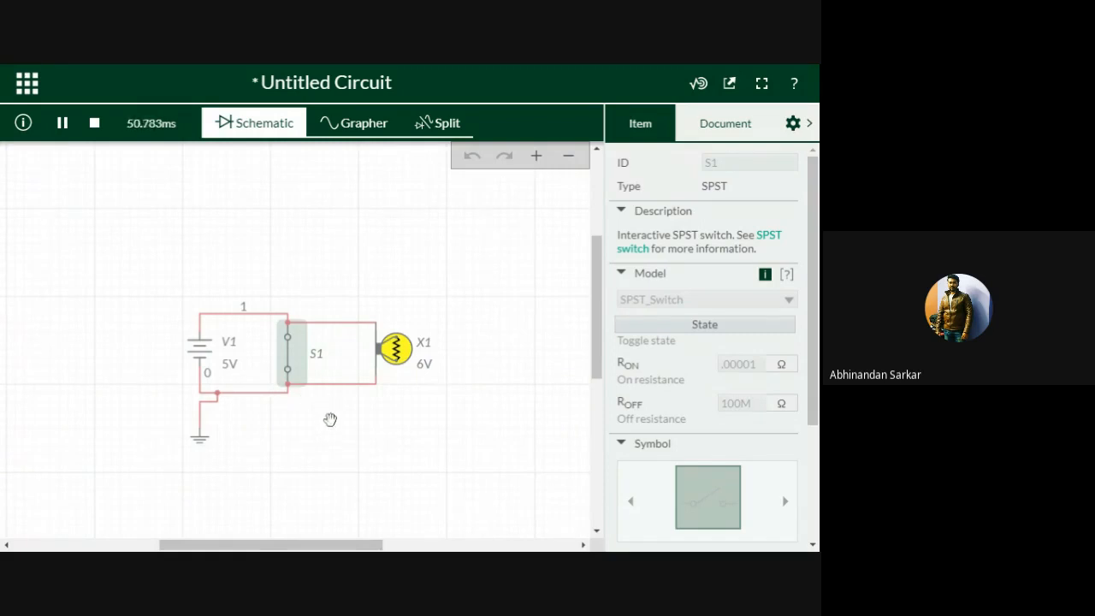
pyautogui.click(329, 419)
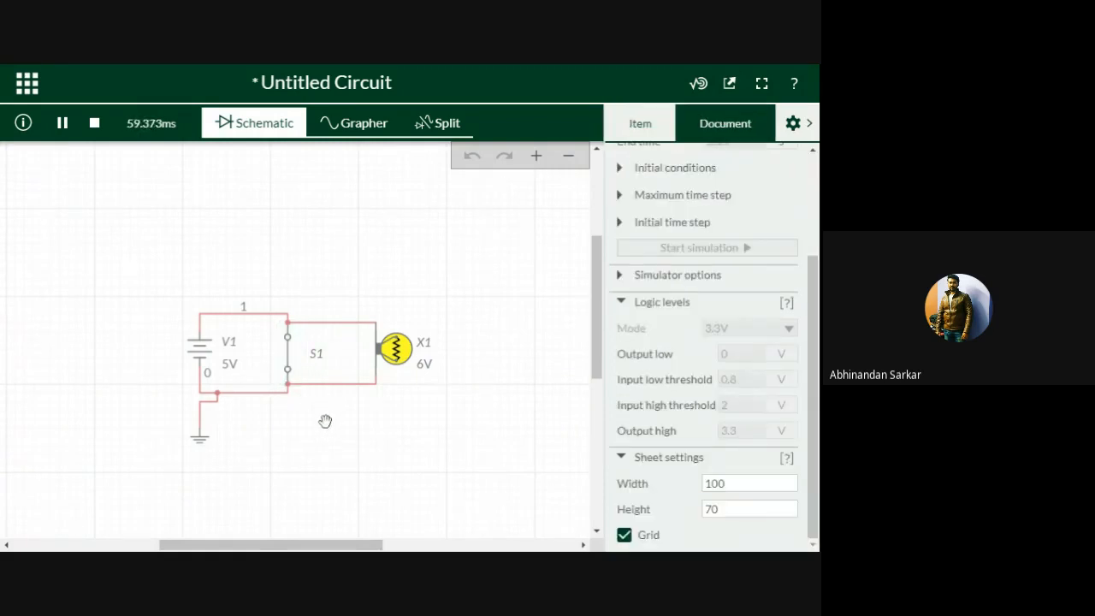
pyautogui.click(289, 353)
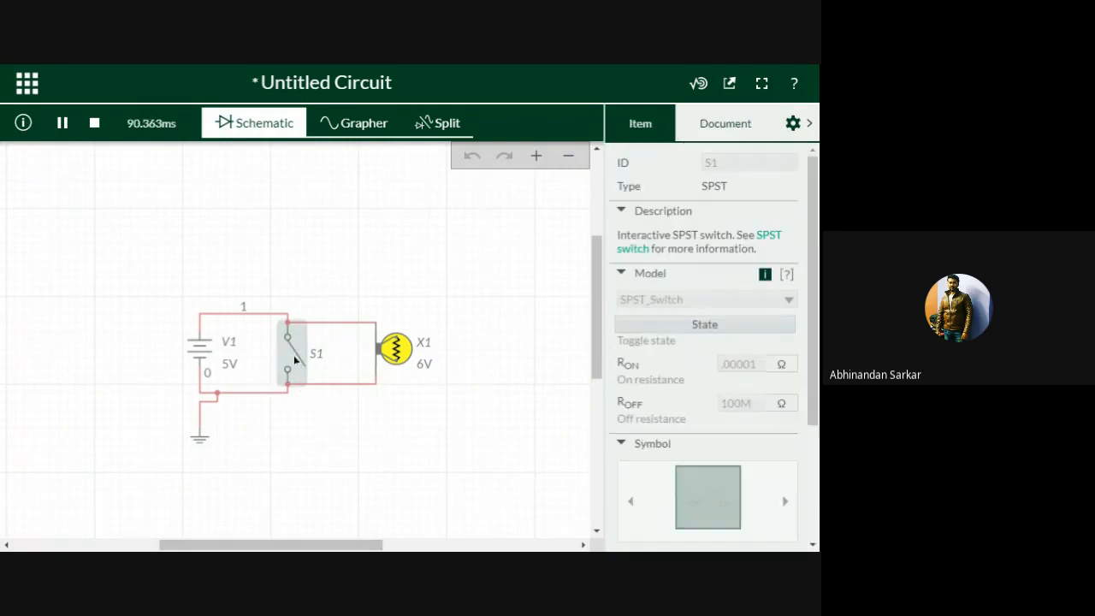
pyautogui.scroll(-2, 704, 404)
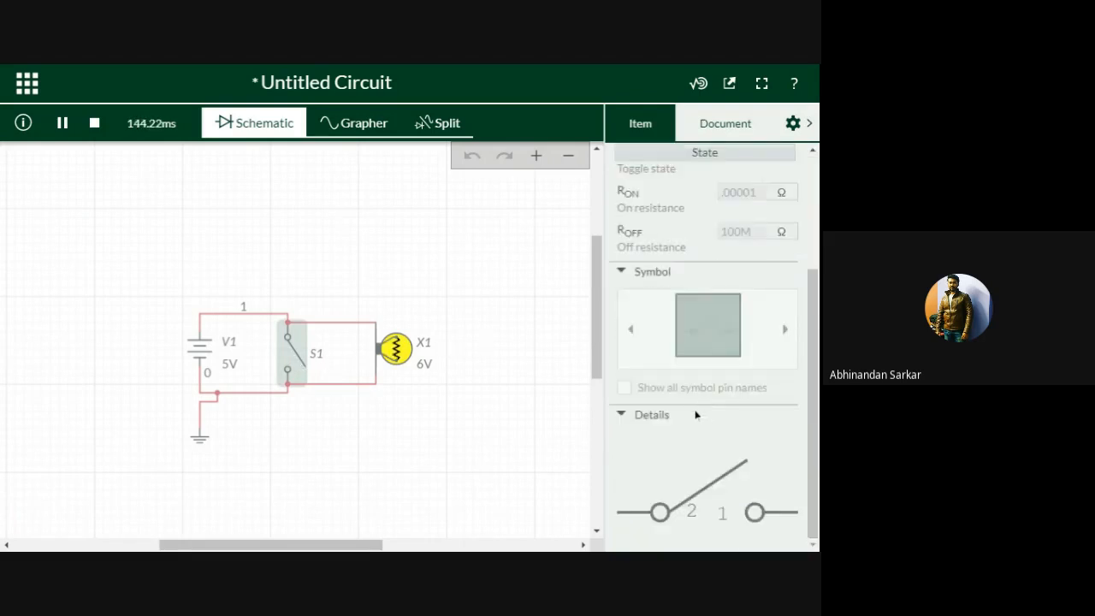
pyautogui.scroll(1, 692, 409)
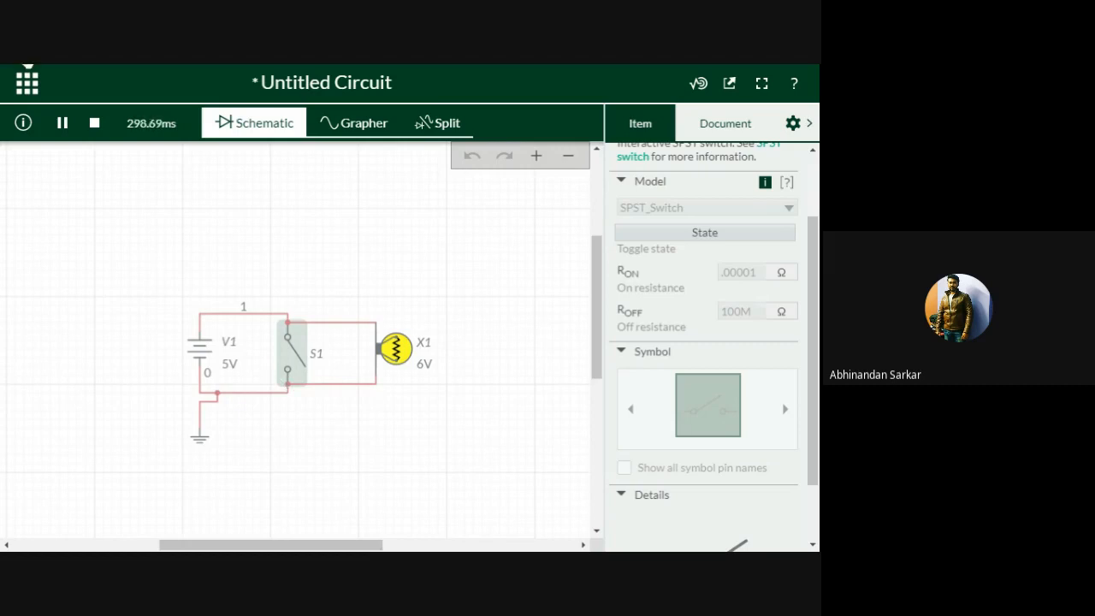
pyautogui.click(94, 123)
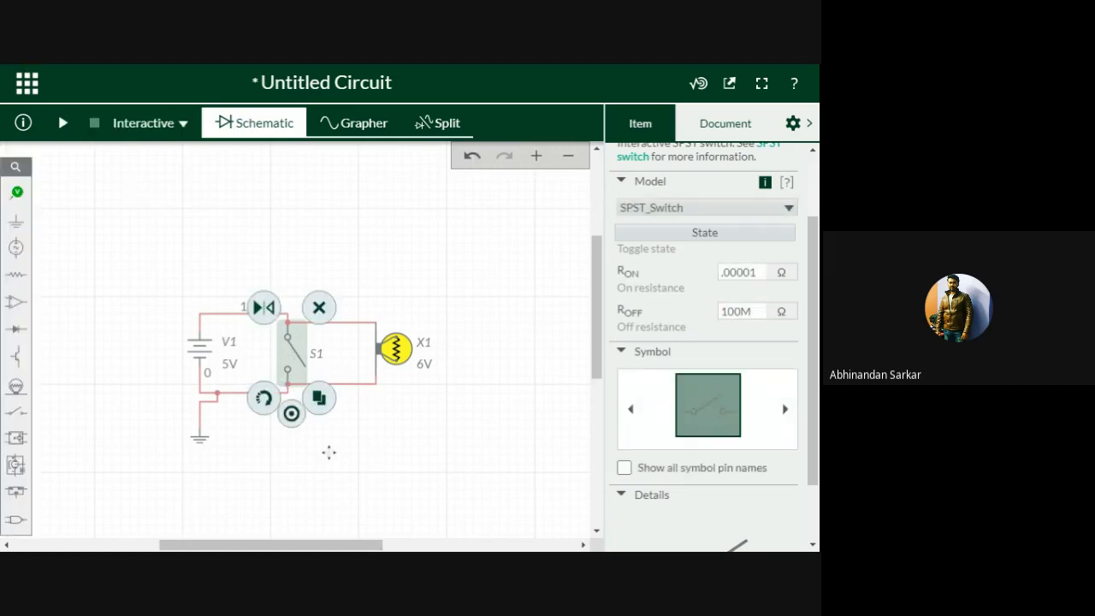
# Replace the switch with a new SPST switch, rotated vertically and connected between the upper and lower wires
pyautogui.press('Delete')
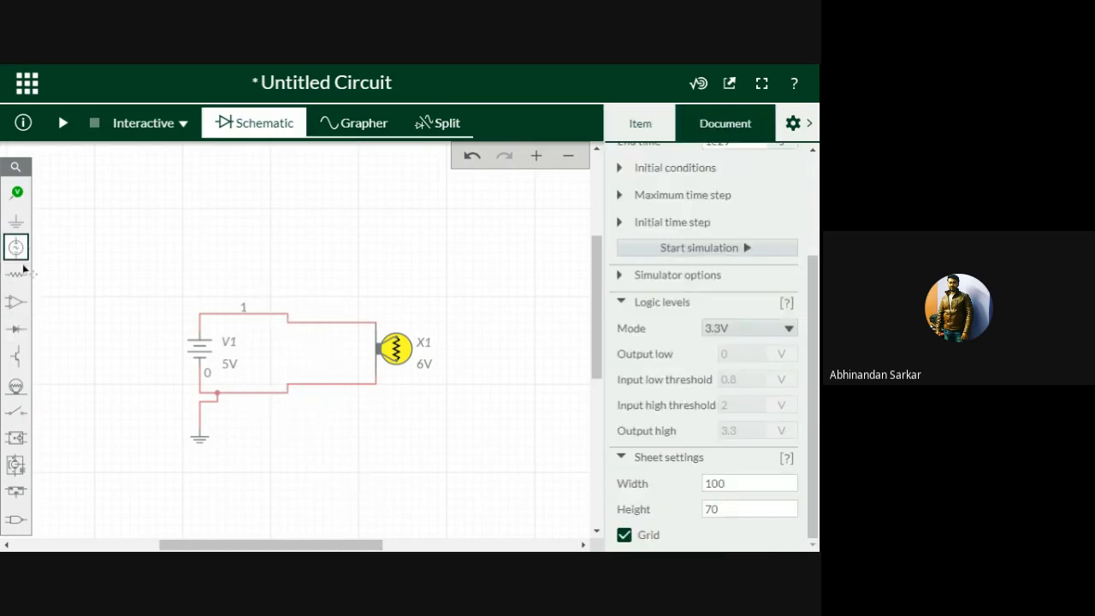
pyautogui.click(16, 411)
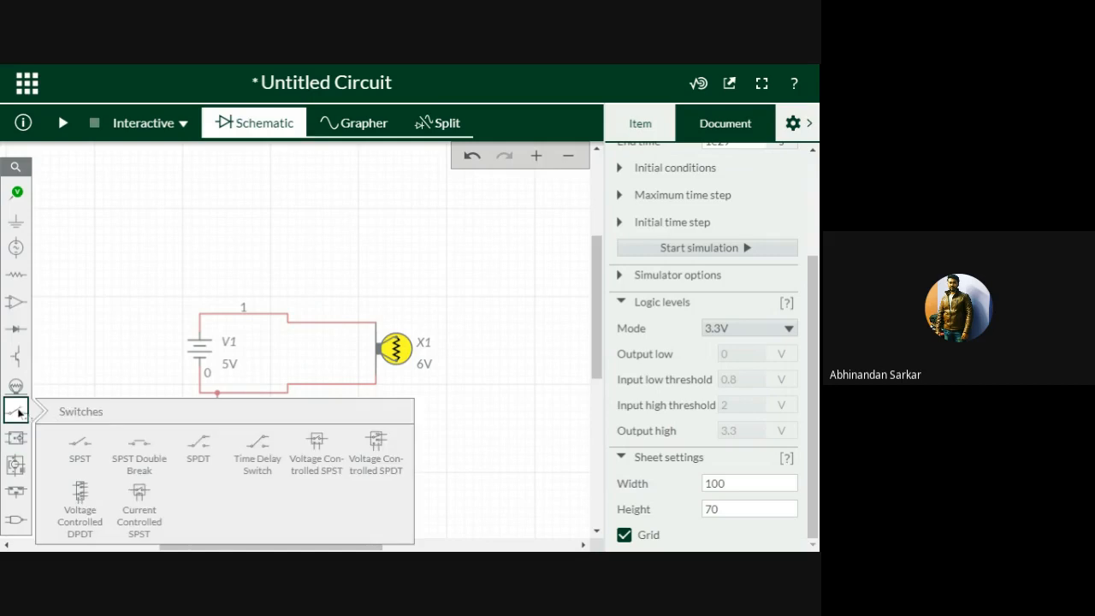
pyautogui.click(80, 445)
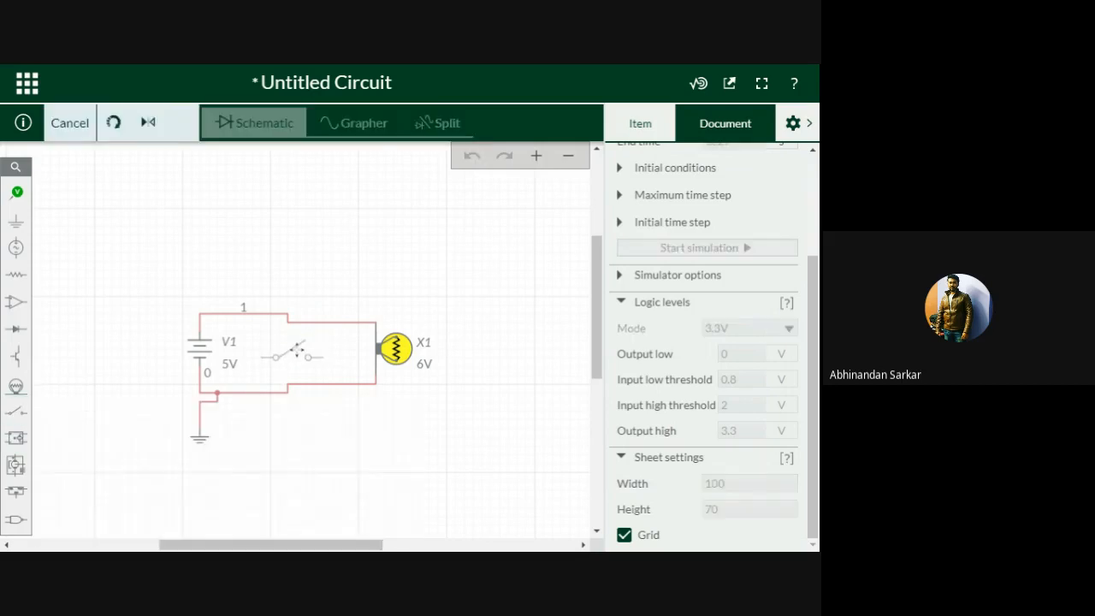
pyautogui.click(292, 350)
pyautogui.click(246, 380)
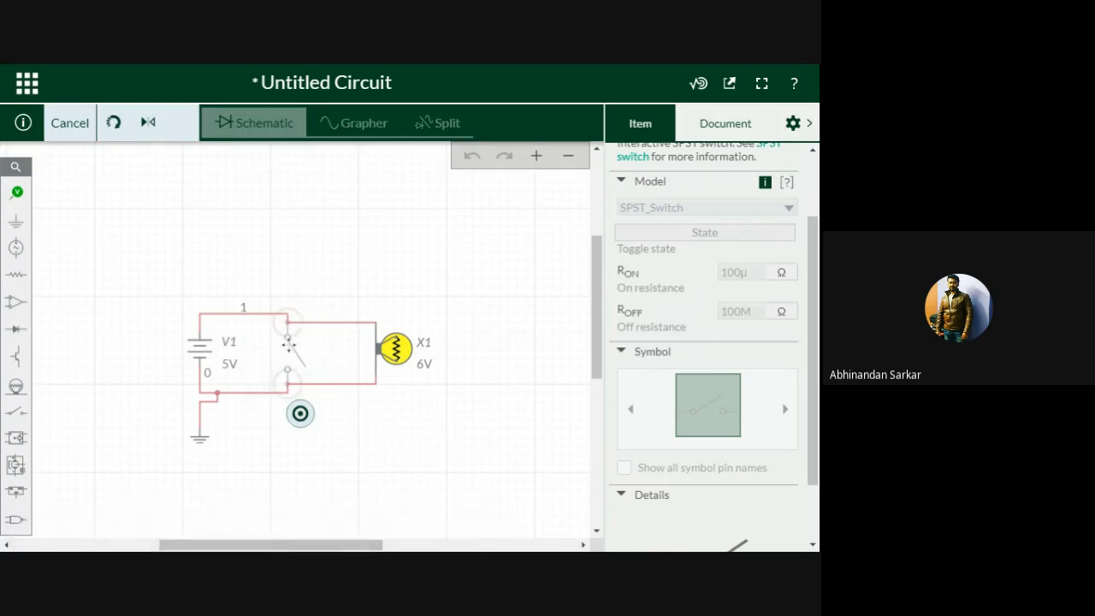
pyautogui.click(289, 342)
pyautogui.click(380, 444)
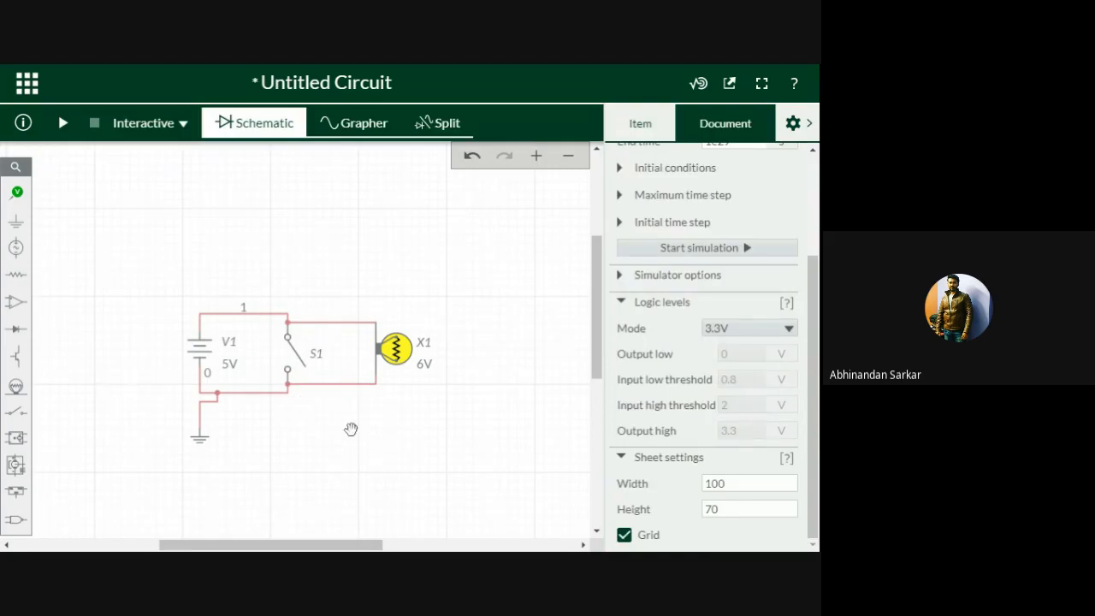
# Simulate the circuit with the replacement switch, toggle it, review its resistance settings and end the simulation
pyautogui.click(63, 125)
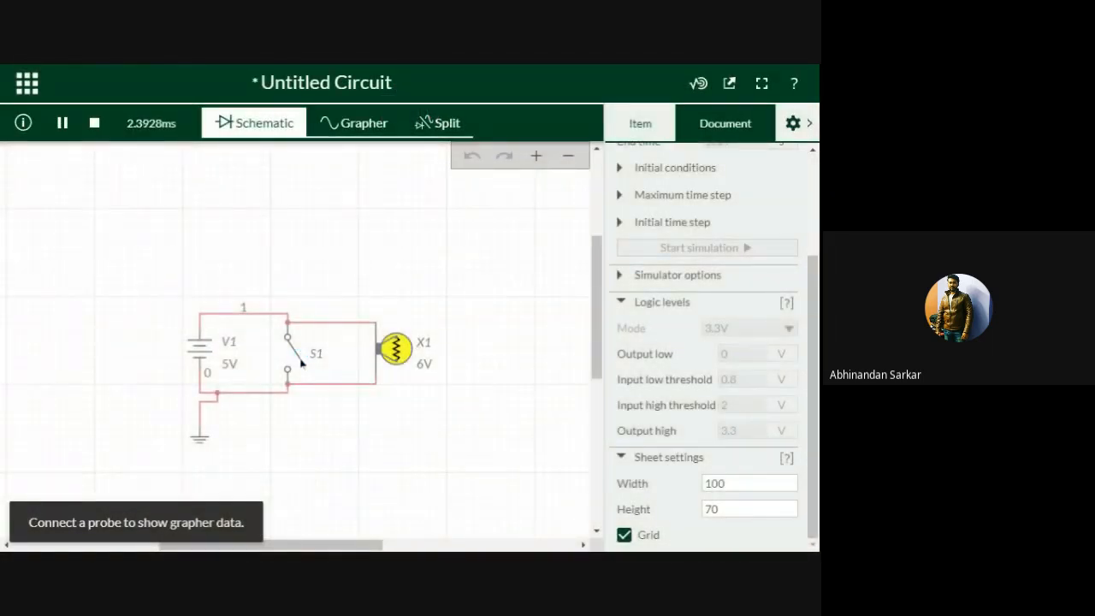
pyautogui.click(301, 363)
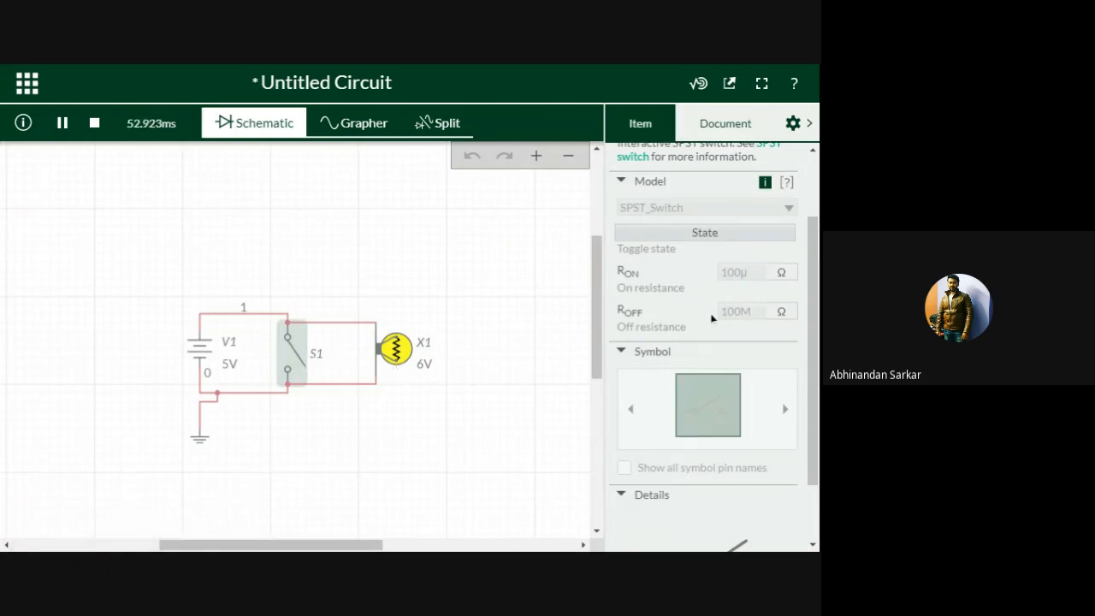
pyautogui.scroll(3, 750, 317)
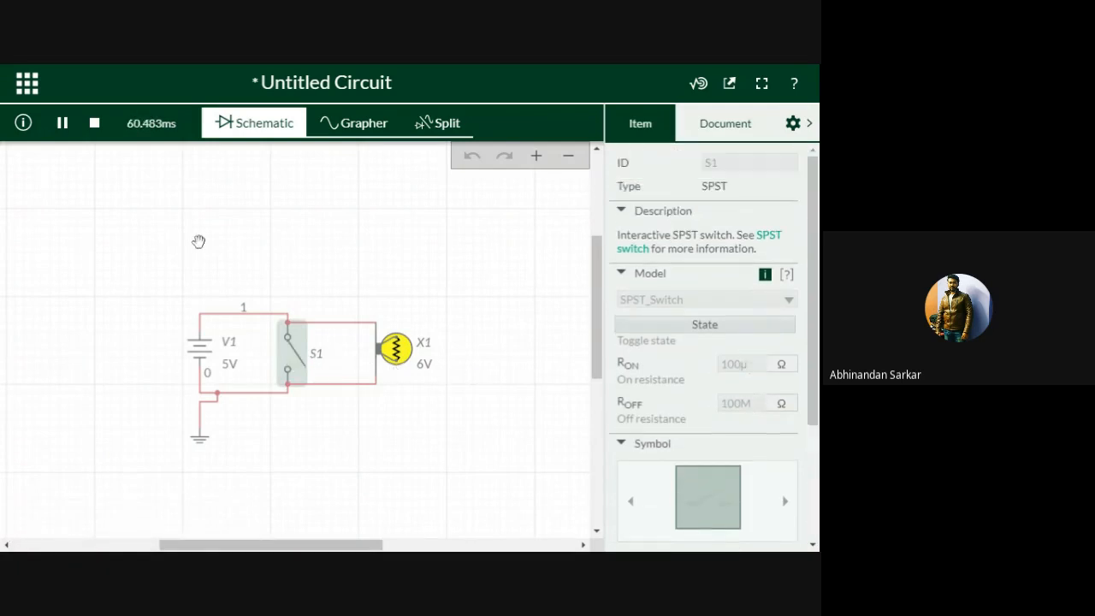
pyautogui.click(94, 123)
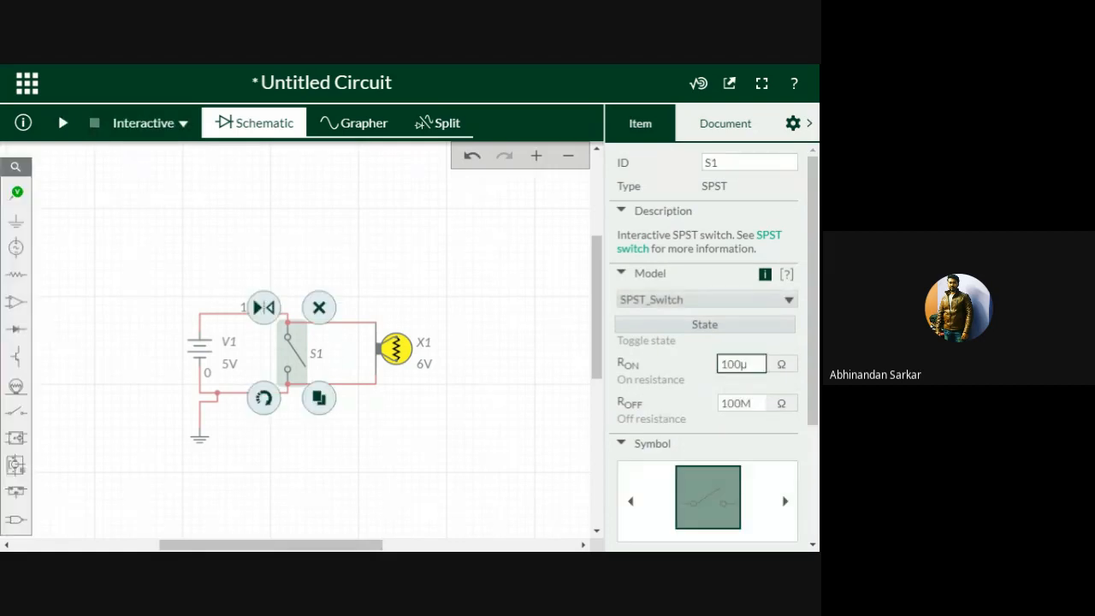
# Set the new SPST switch's on resistance to .1µ Ω
pyautogui.hotkey('ctrl', 'a')
pyautogui.press('Right')
pyautogui.press('BackSpace')
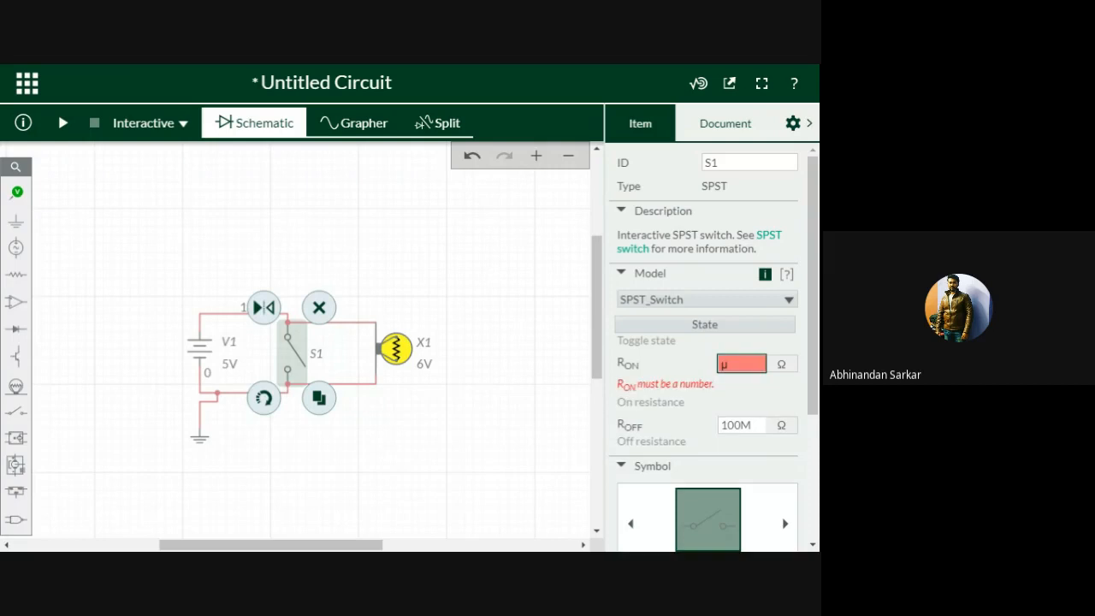
pyautogui.write('.1')
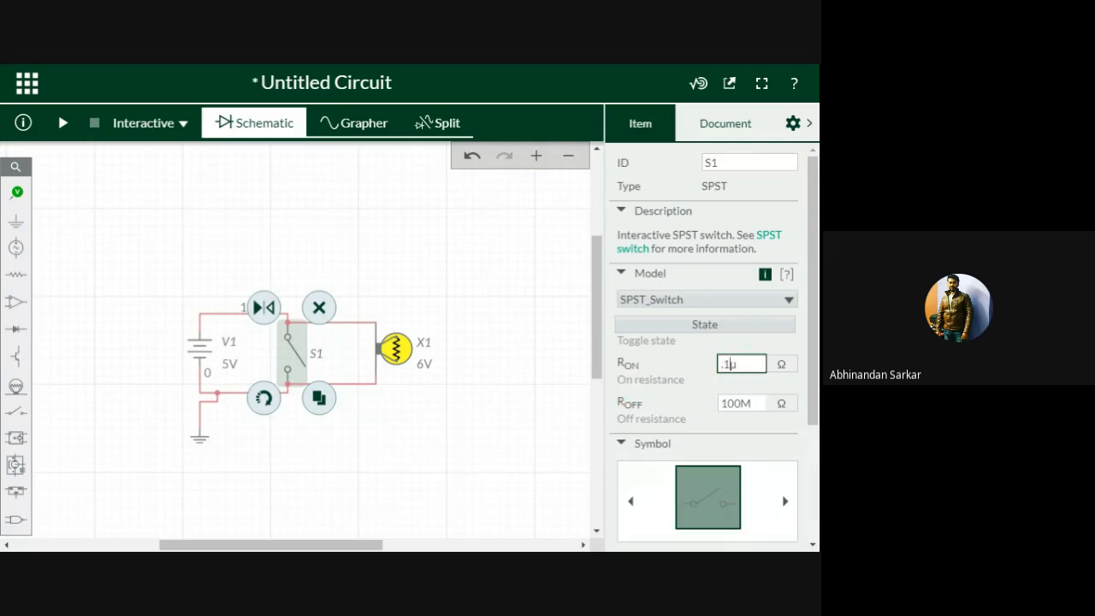
pyautogui.click(492, 391)
# Set the lamp's maximum rated voltage to 8 V
pyautogui.click(398, 363)
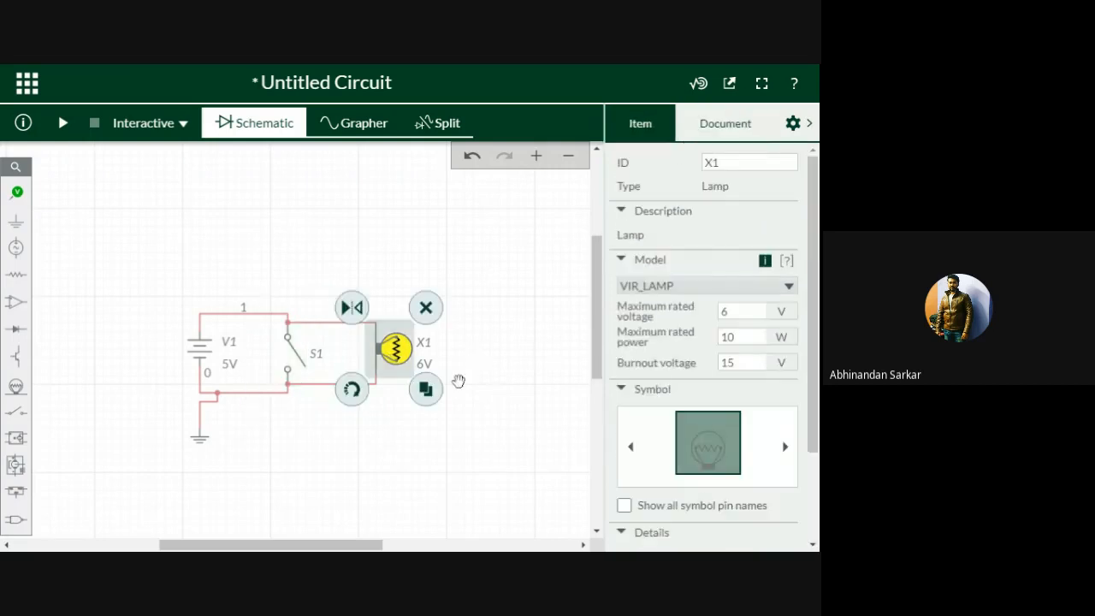
pyautogui.click(725, 310)
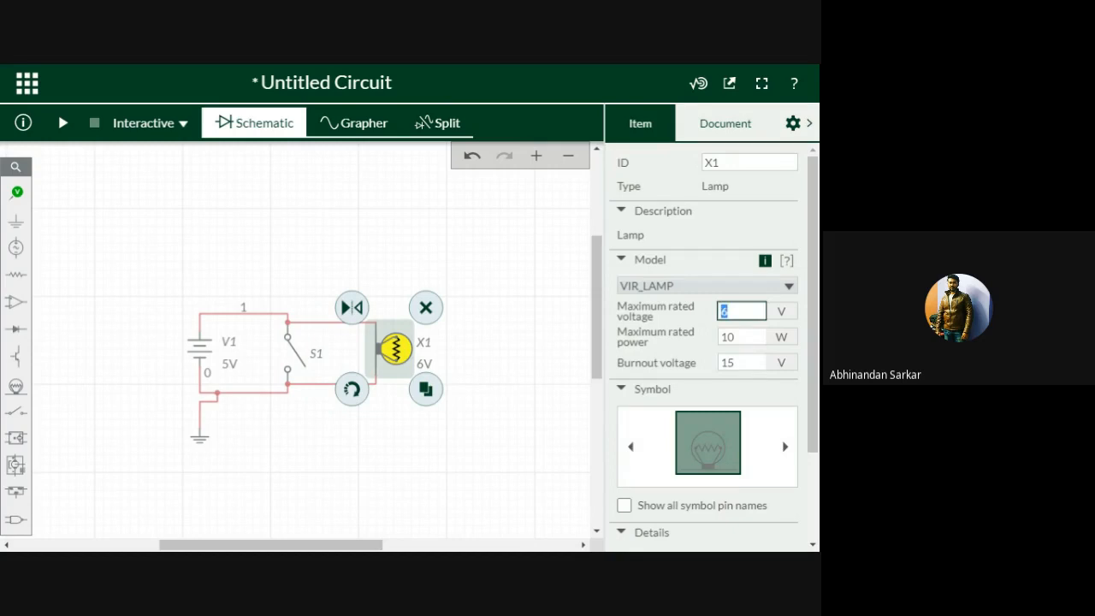
pyautogui.write('1')
pyautogui.press('BackSpace')
pyautogui.write('8')
pyautogui.click(527, 424)
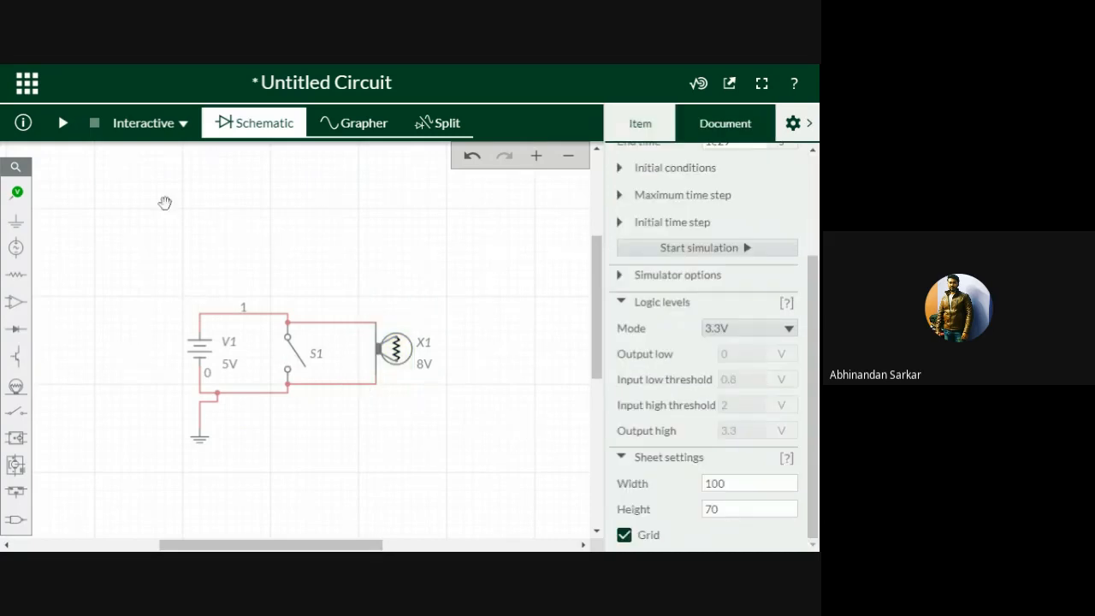
# Simulate the circuit with the 8 V lamp, toggle the switch repeatedly, check the DC source's properties and stop the simulation
pyautogui.click(62, 123)
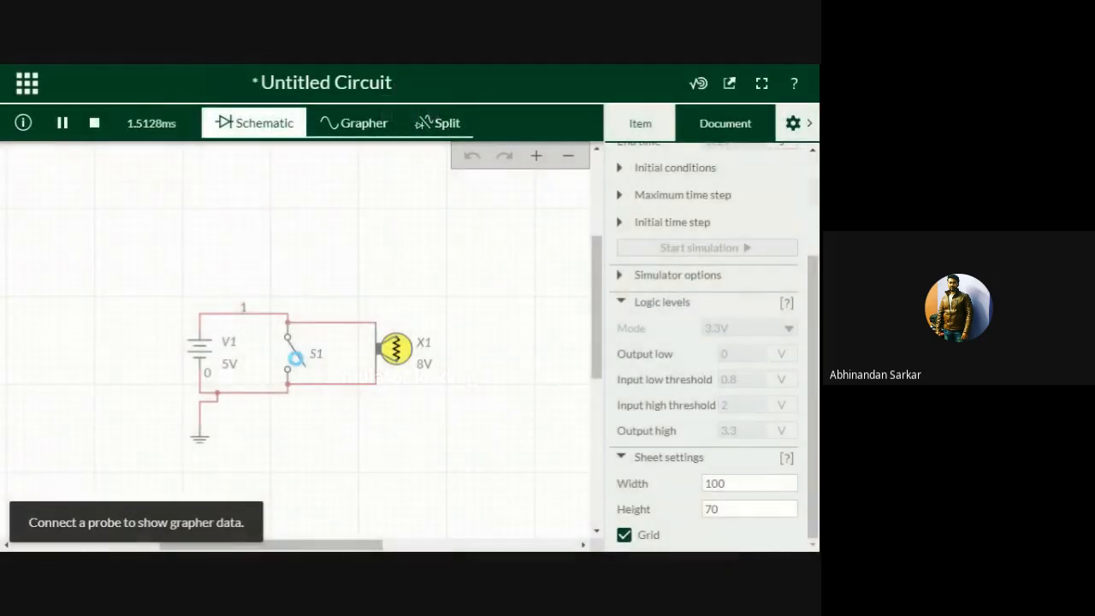
pyautogui.click(298, 363)
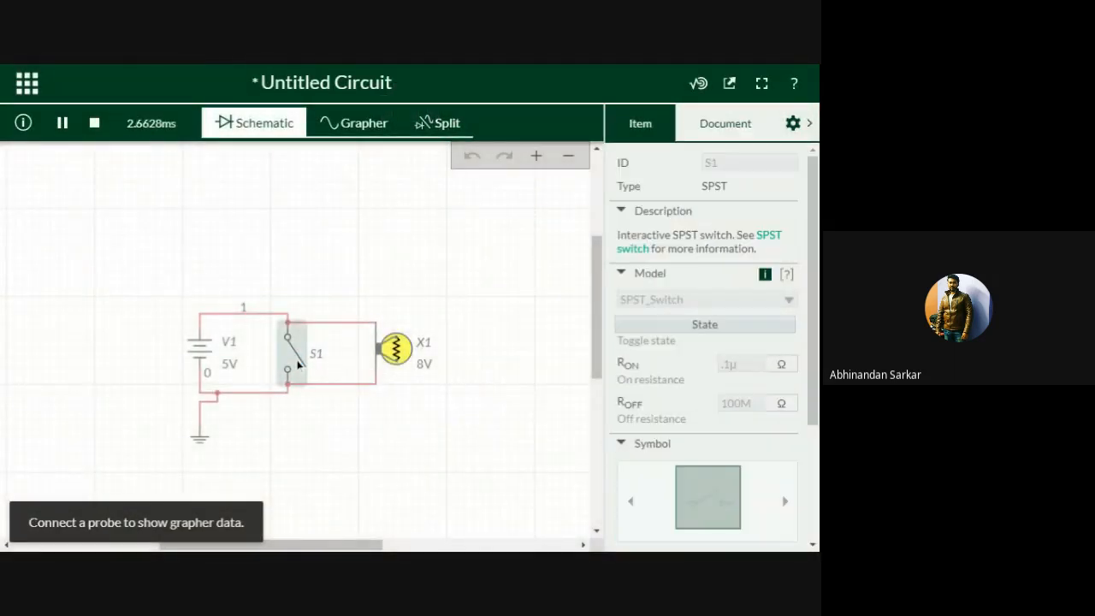
pyautogui.click(297, 363)
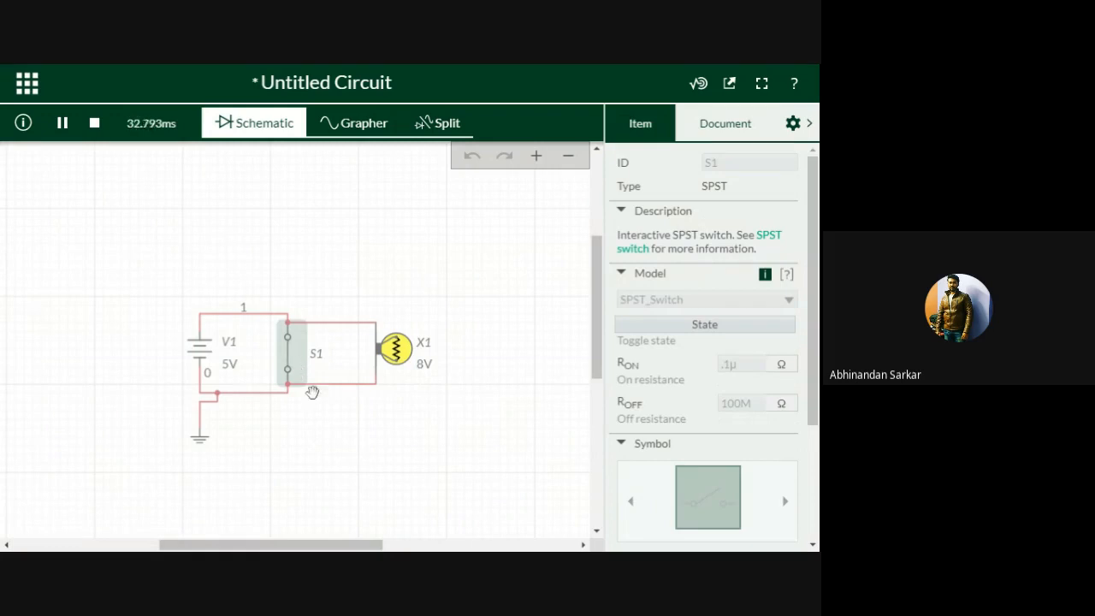
pyautogui.click(362, 427)
pyautogui.click(290, 362)
pyautogui.click(290, 363)
pyautogui.click(294, 354)
pyautogui.click(344, 425)
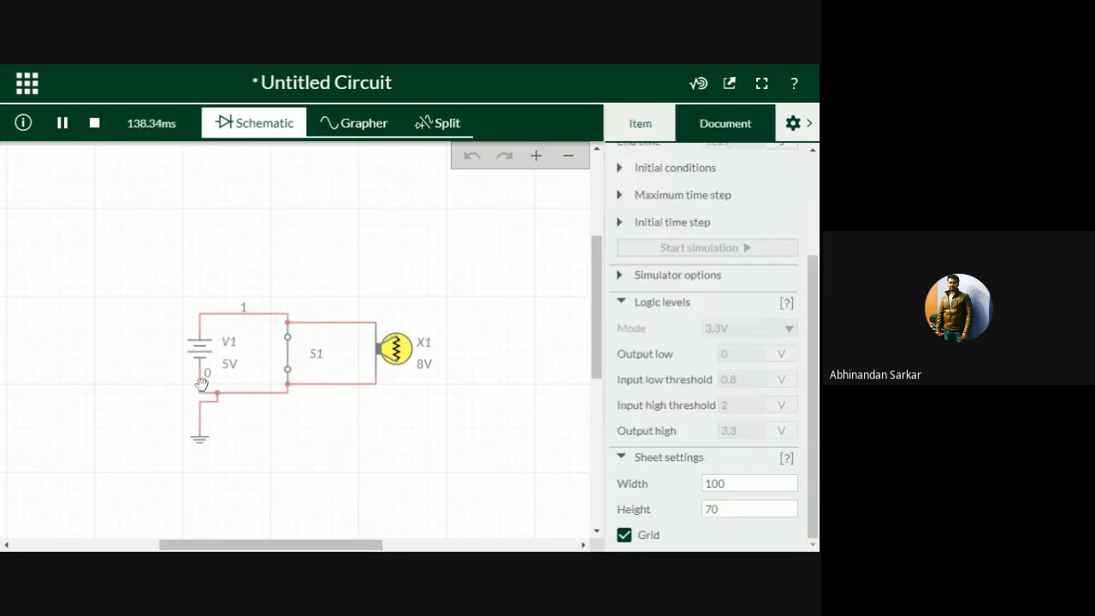
pyautogui.click(291, 363)
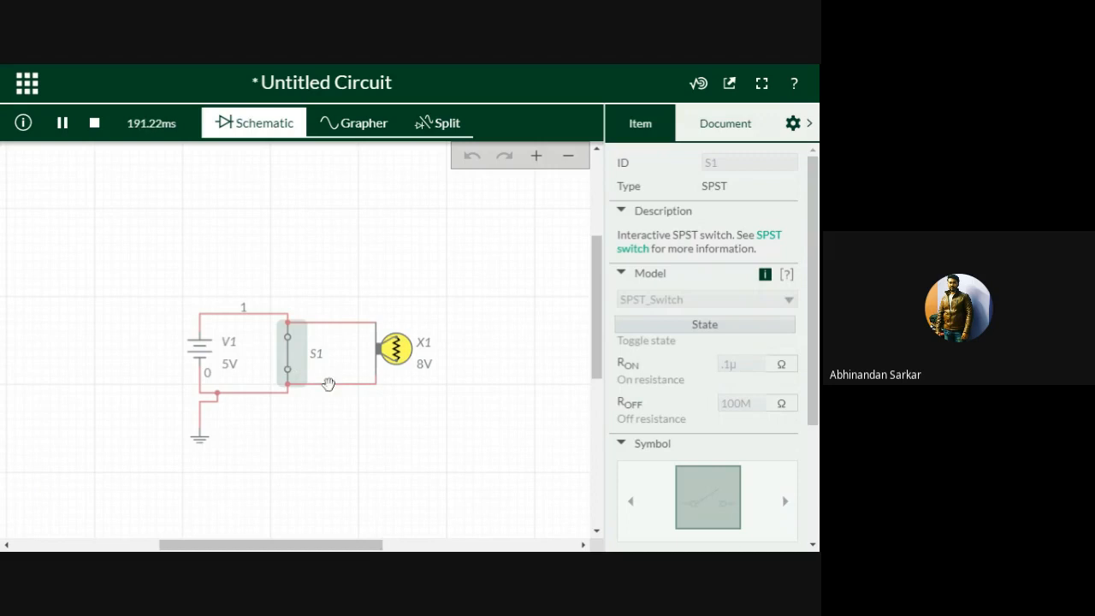
pyautogui.click(290, 365)
pyautogui.scroll(-2, 734, 380)
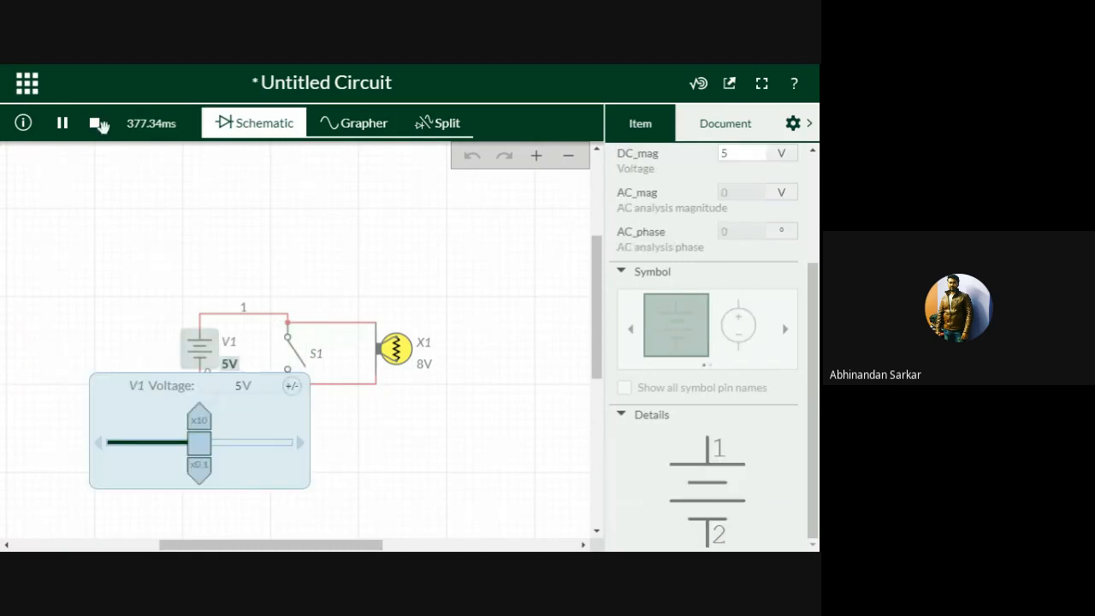
pyautogui.click(98, 124)
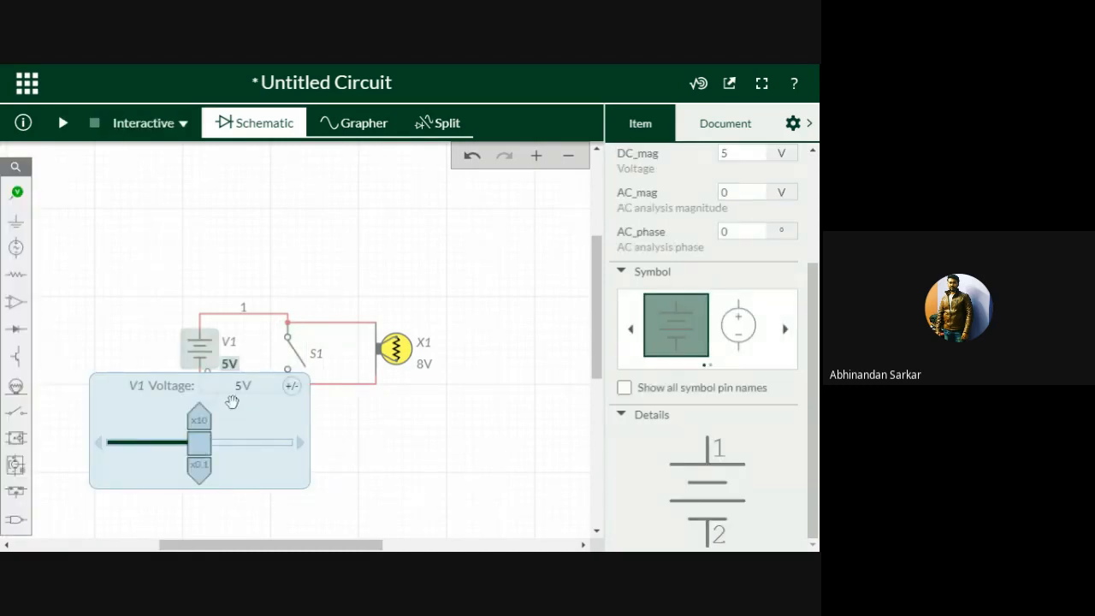
# Set the DC source V1 to 3 V
pyautogui.click(243, 387)
pyautogui.write('3')
pyautogui.press('Return')
pyautogui.click(416, 448)
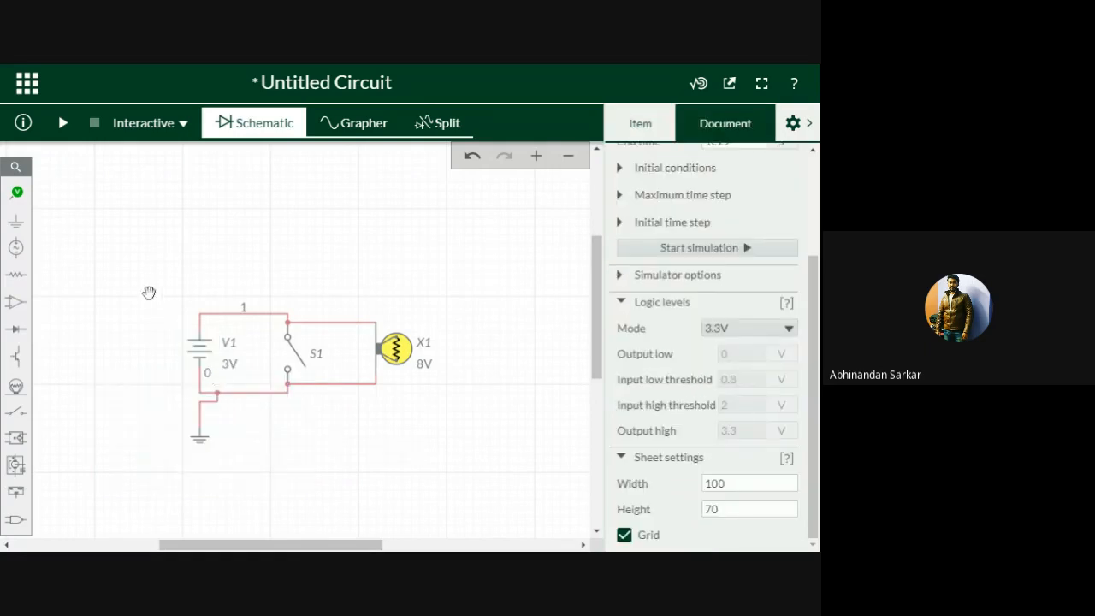
# Run the simulation with the 3 V source, close the switch to observe the lamp and stop the run
pyautogui.click(65, 124)
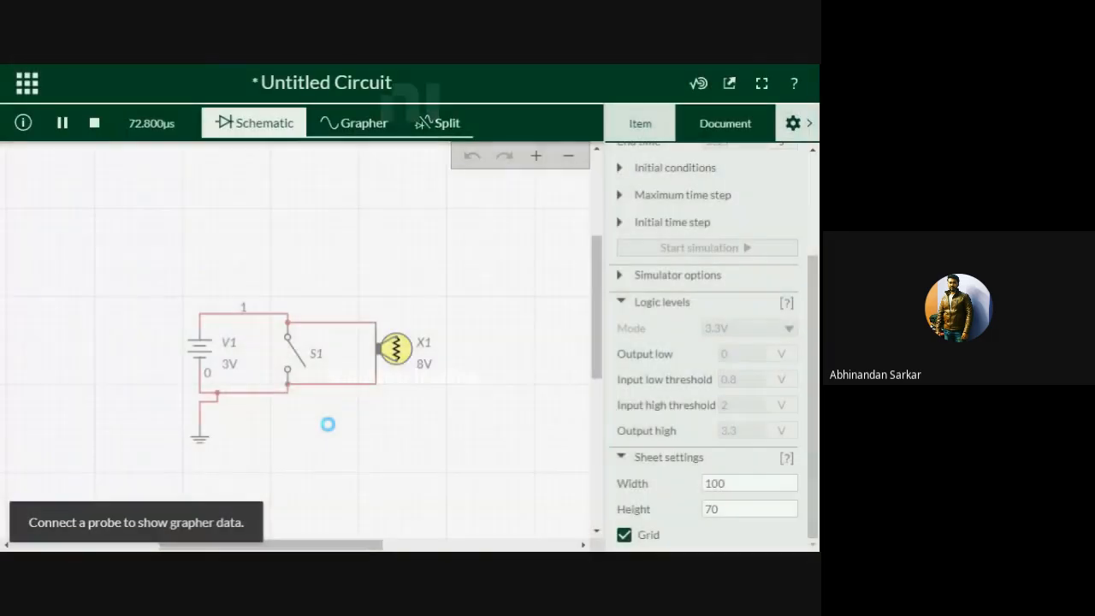
pyautogui.click(298, 364)
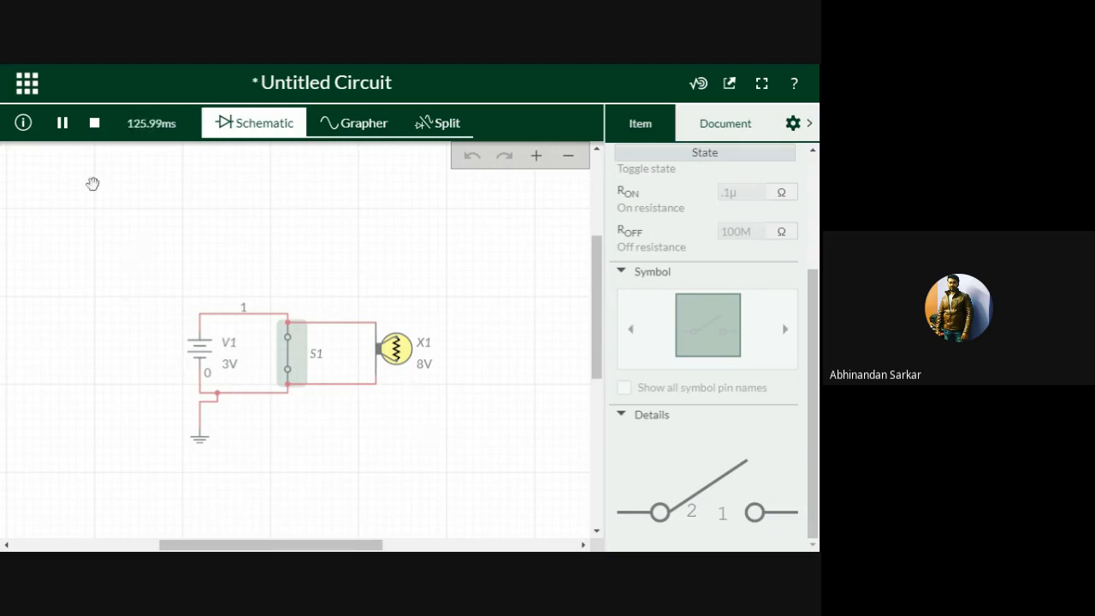
pyautogui.click(95, 127)
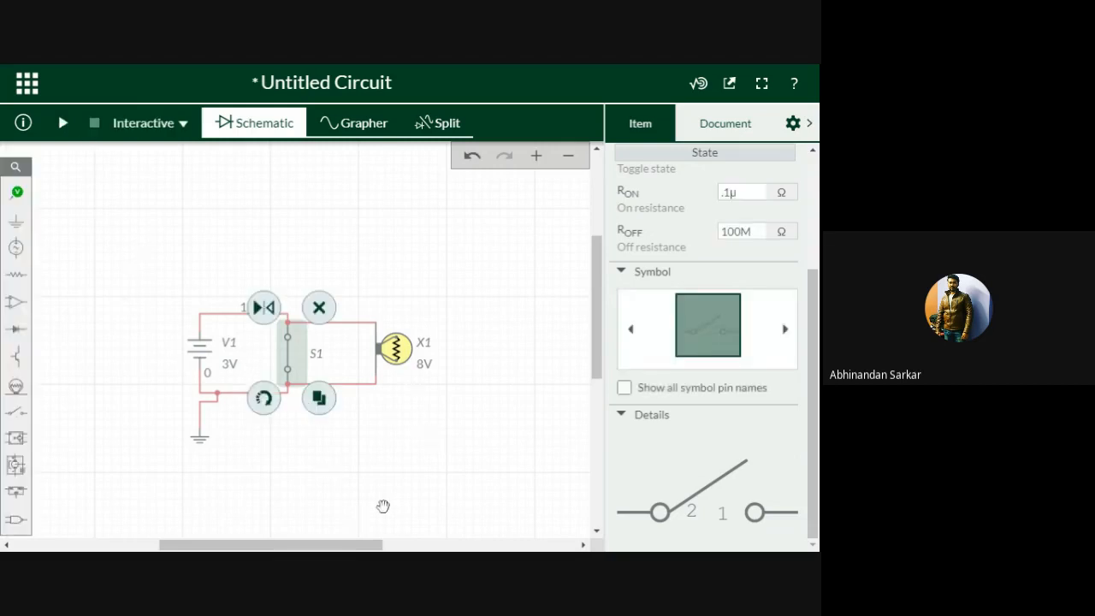
# Select switch S1 and toggle its state to open
pyautogui.click(383, 504)
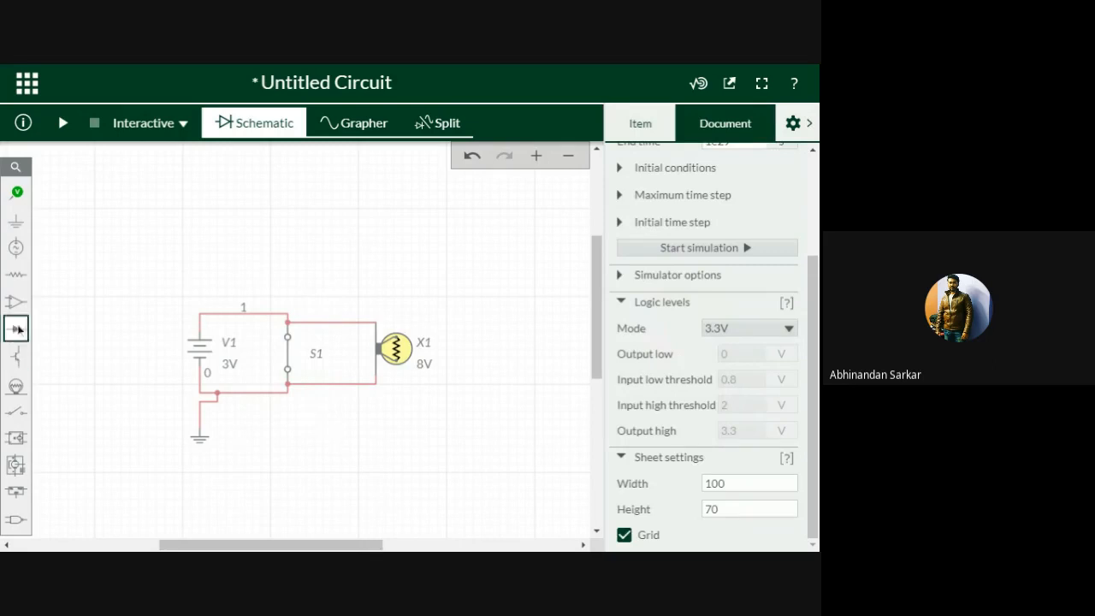
pyautogui.click(291, 355)
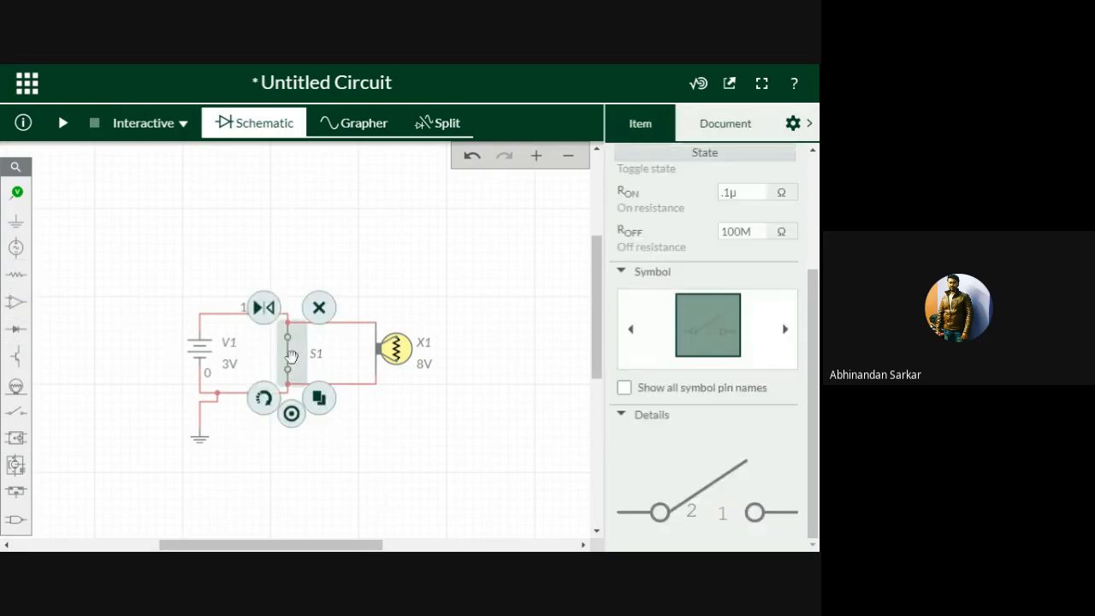
pyautogui.scroll(3, 729, 464)
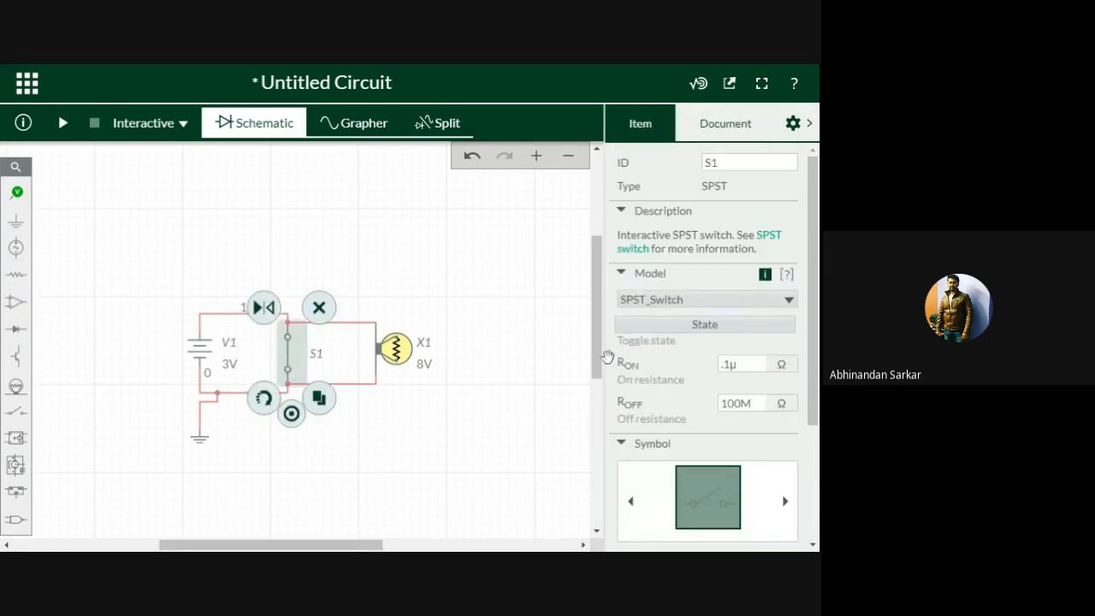
pyautogui.click(671, 326)
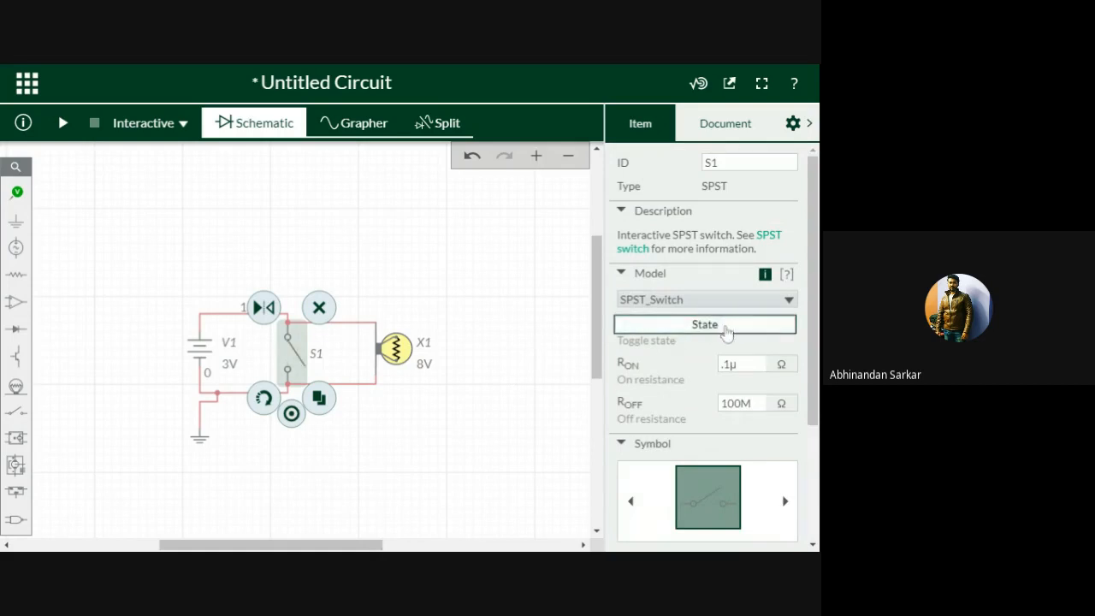
pyautogui.click(747, 304)
pyautogui.click(747, 315)
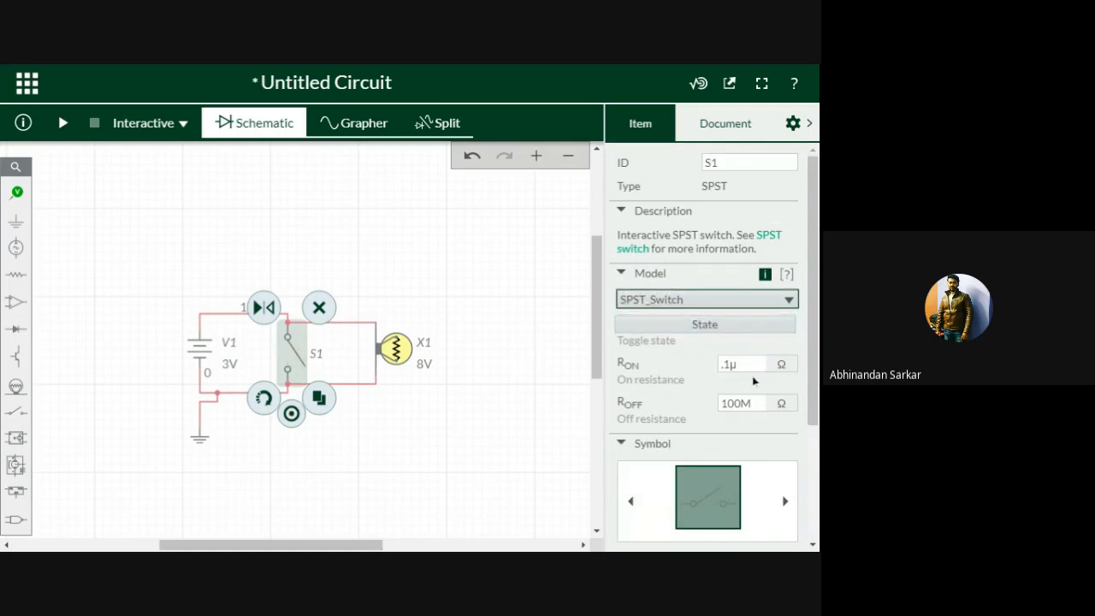
# Set the on resistance of switch S1 to .001 µΩ
pyautogui.click(743, 364)
pyautogui.click(741, 364)
pyautogui.click(724, 364)
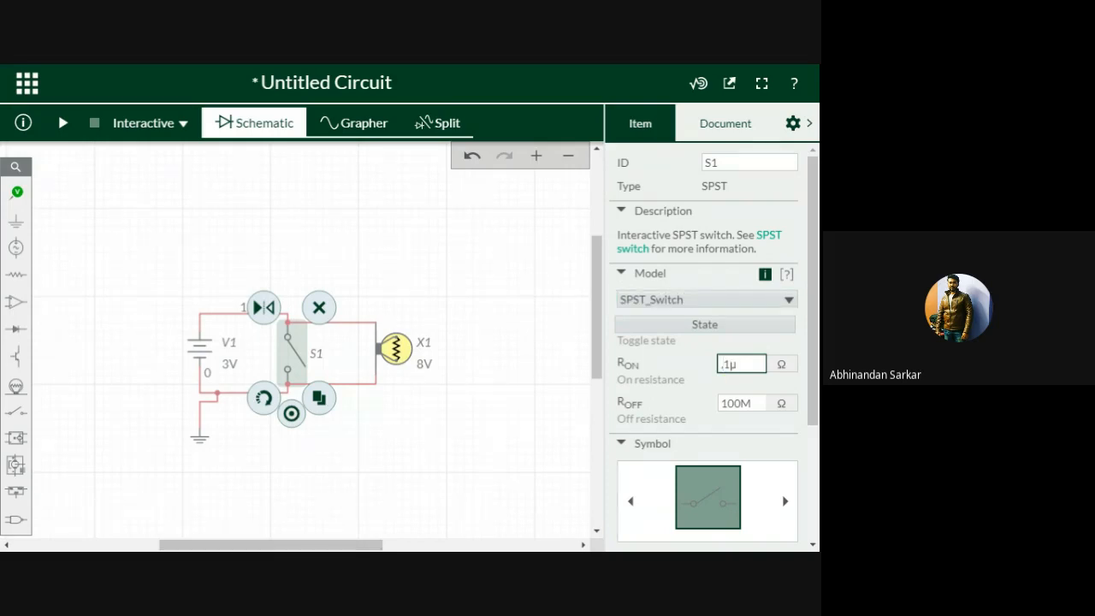
pyautogui.press('Right')
pyautogui.write('00')
pyautogui.click(488, 392)
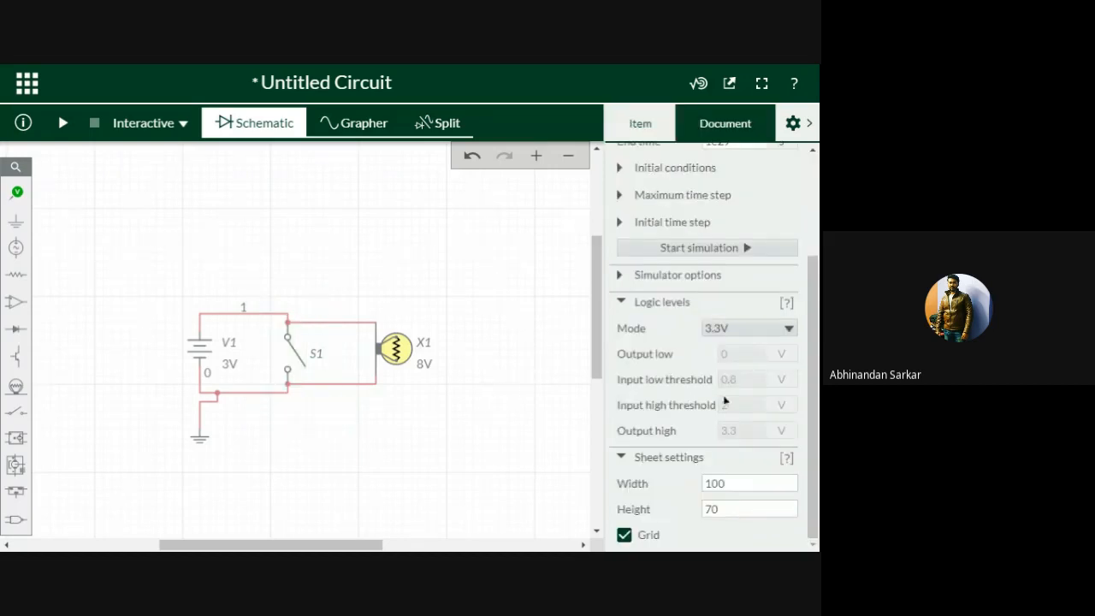
# Review the document's simulation settings, start the interactive simulation and toggle switch S1 closed and open to observe the lamp
pyautogui.scroll(3, 724, 400)
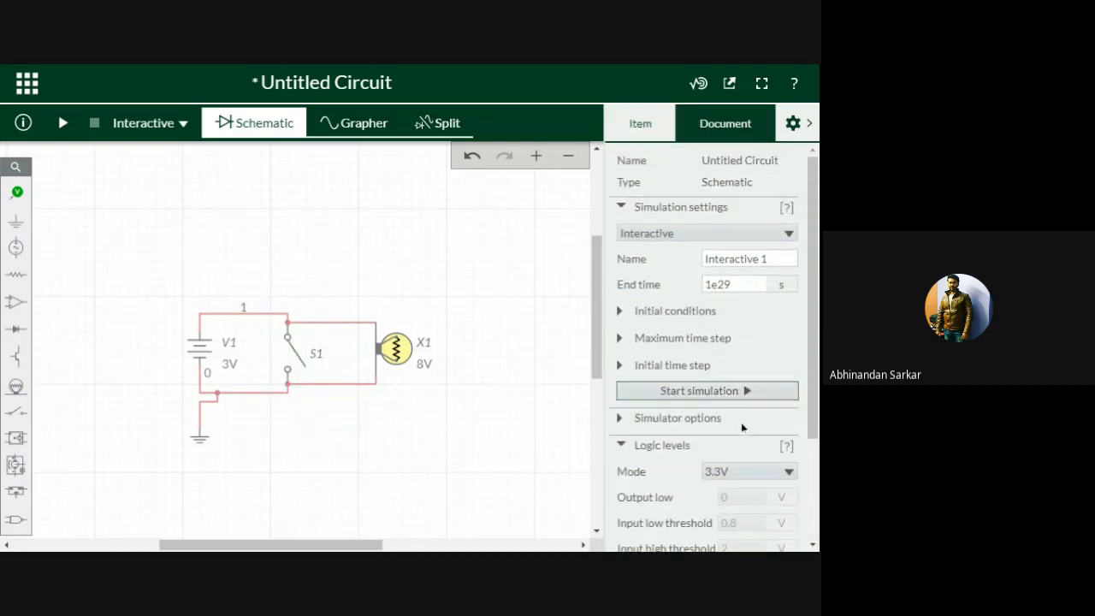
pyautogui.scroll(-2, 742, 427)
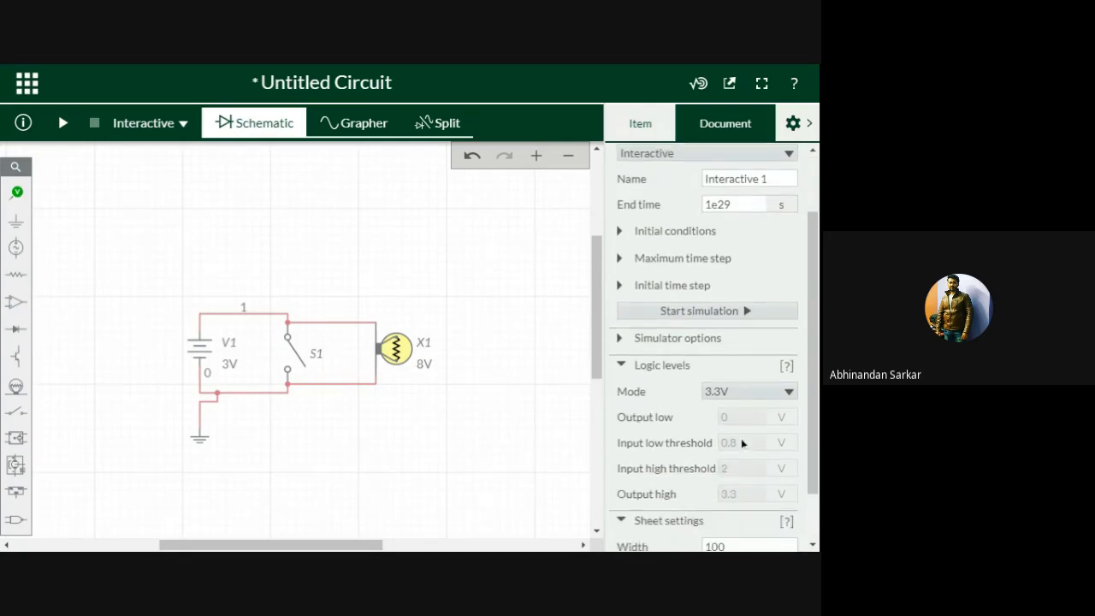
pyautogui.scroll(-2, 718, 453)
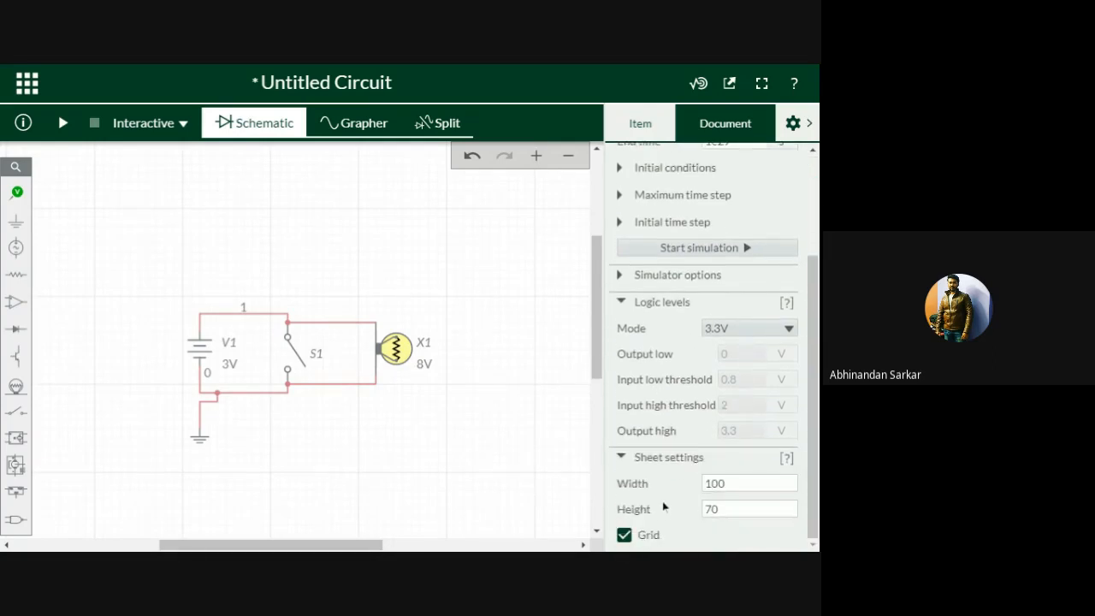
pyautogui.scroll(3, 664, 506)
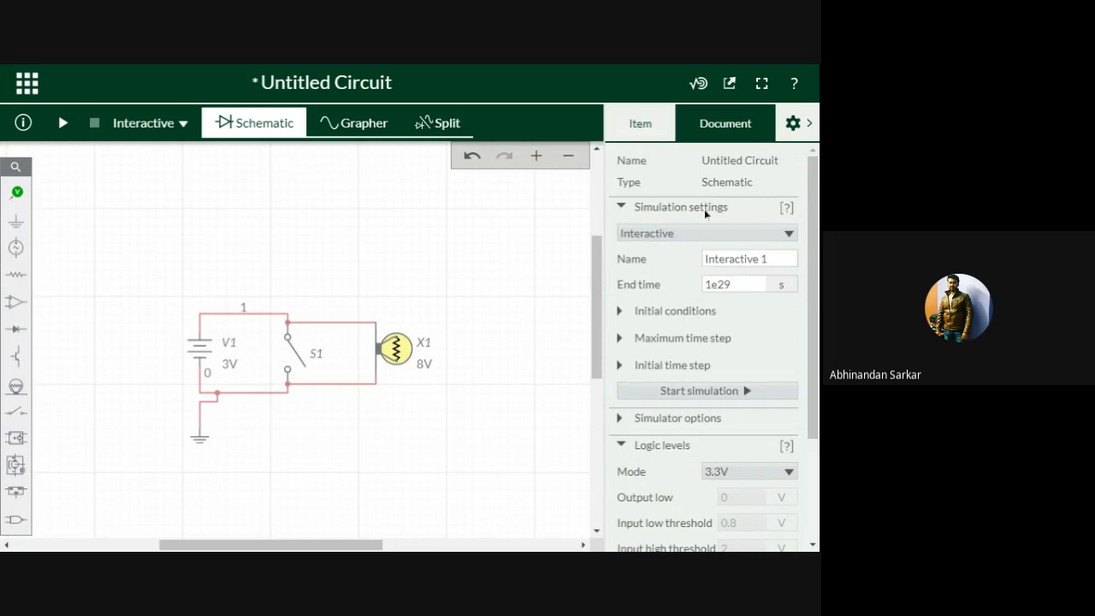
pyautogui.click(721, 393)
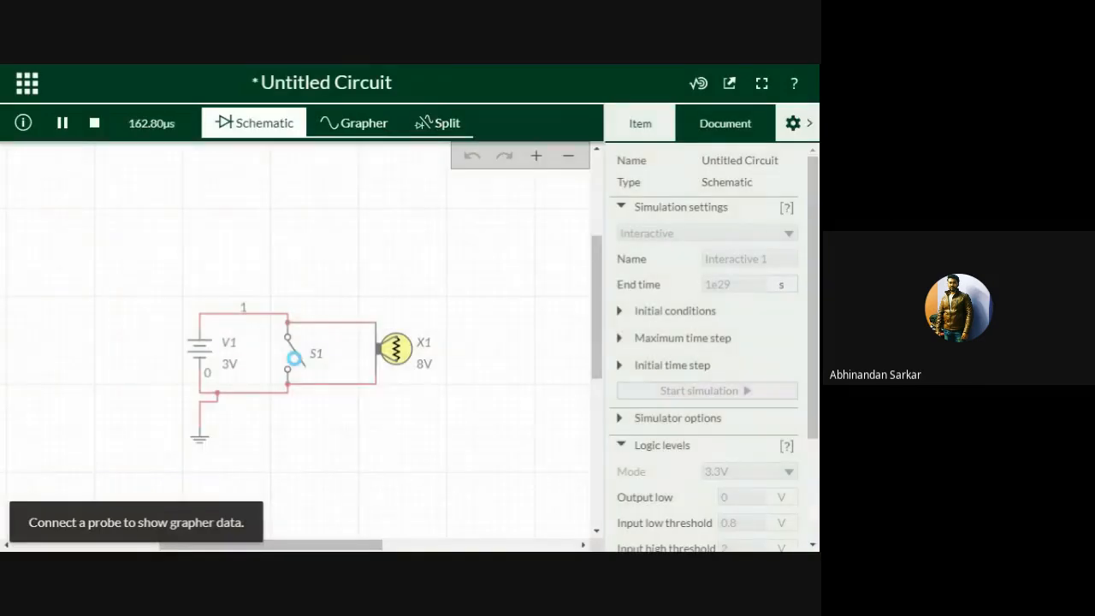
pyautogui.click(293, 358)
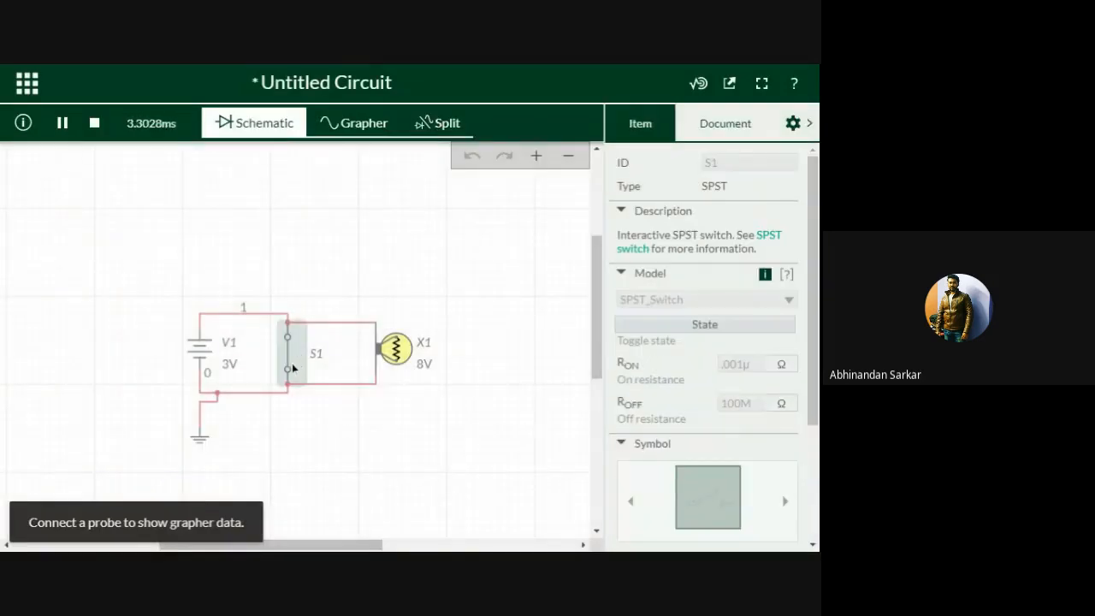
pyautogui.click(291, 363)
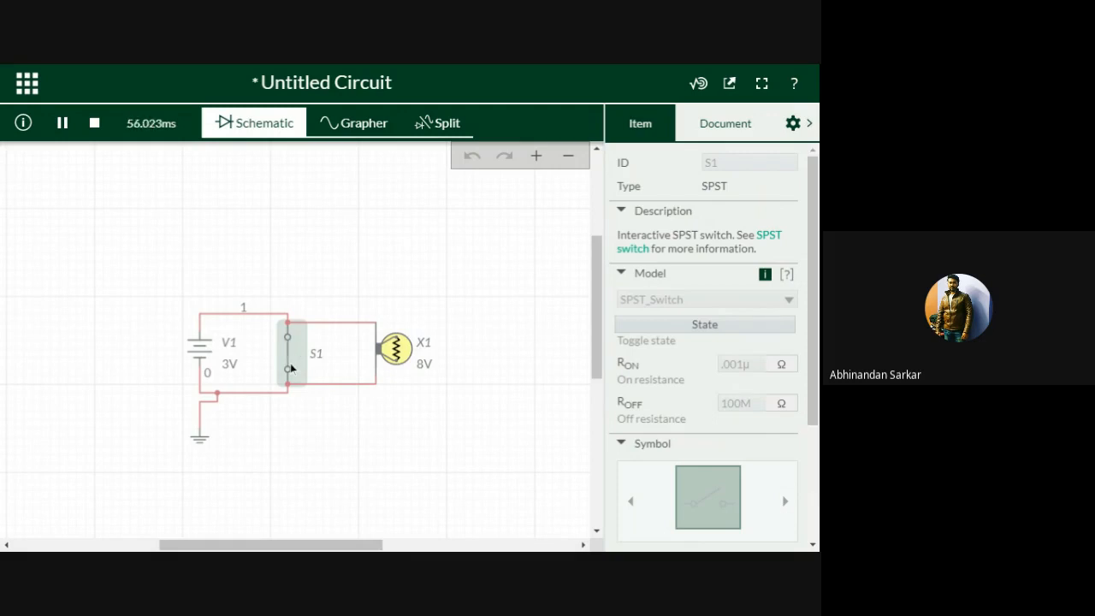
pyautogui.click(290, 369)
# Lower the DC source V1 to 2.55 V while the simulation runs
pyautogui.click(233, 368)
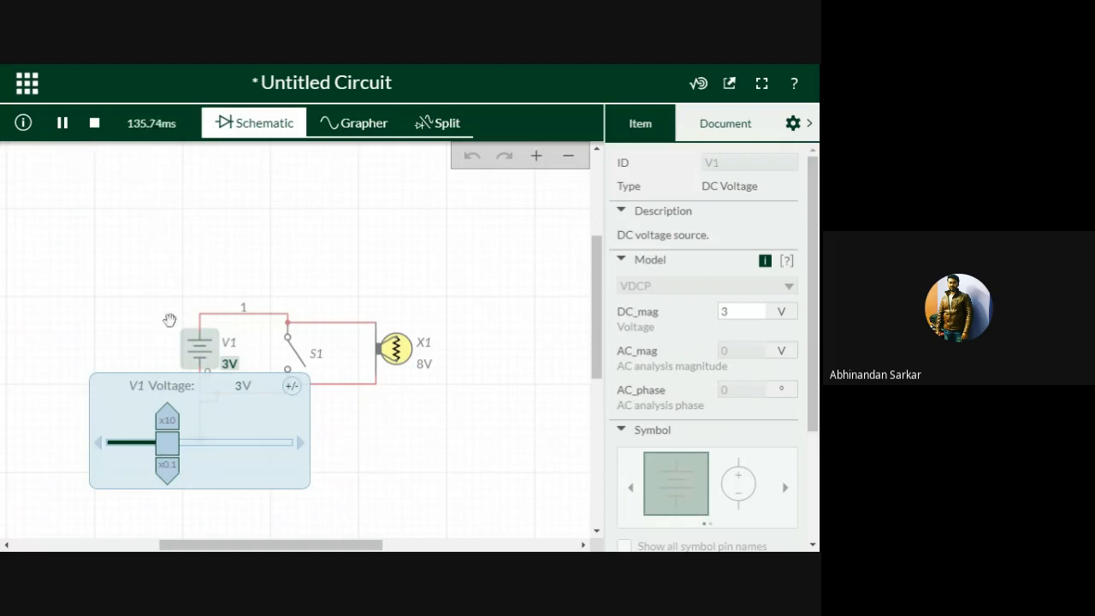
pyautogui.moveTo(171, 444)
pyautogui.mouseDown()
pyautogui.moveTo(137, 442)
pyautogui.moveTo(198, 455)
pyautogui.moveTo(189, 455)
pyautogui.mouseUp()
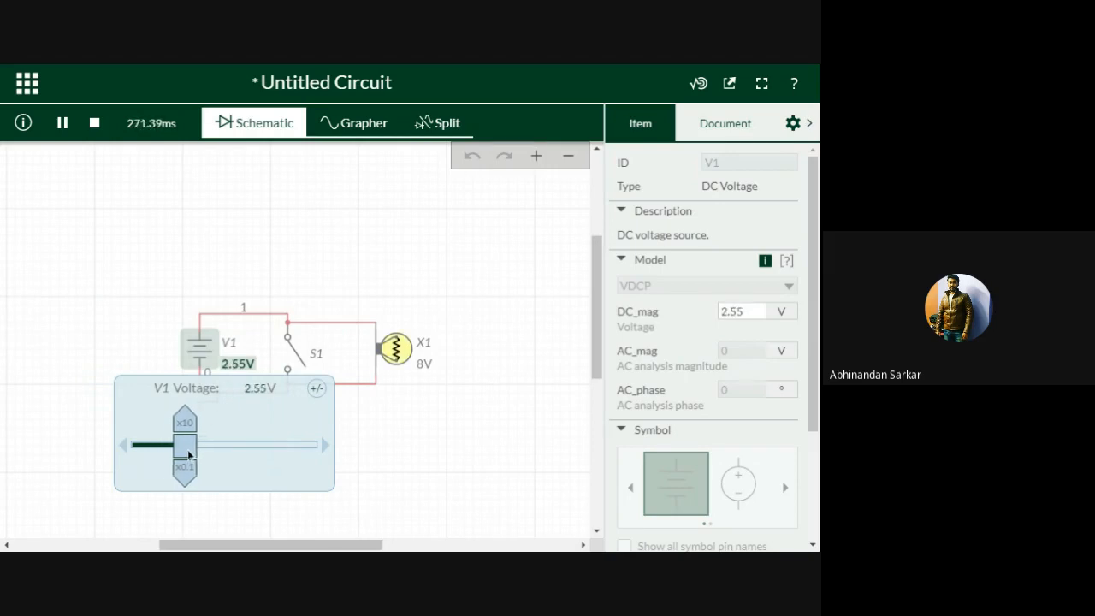
pyautogui.click(385, 447)
# Close switch S1 to observe the lamp, and stop the simulation
pyautogui.click(302, 364)
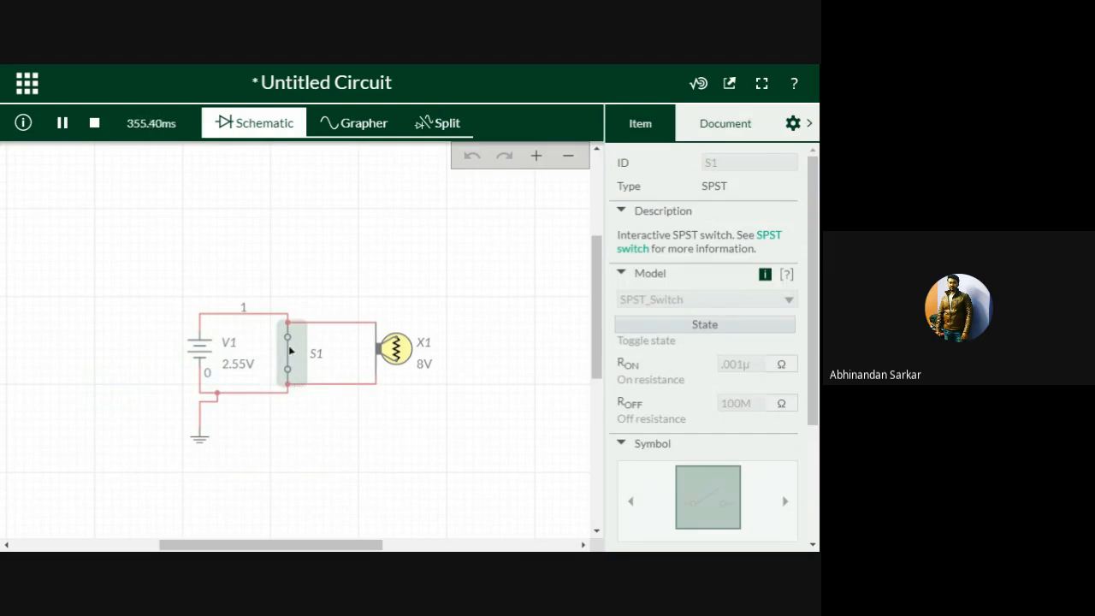
pyautogui.click(323, 418)
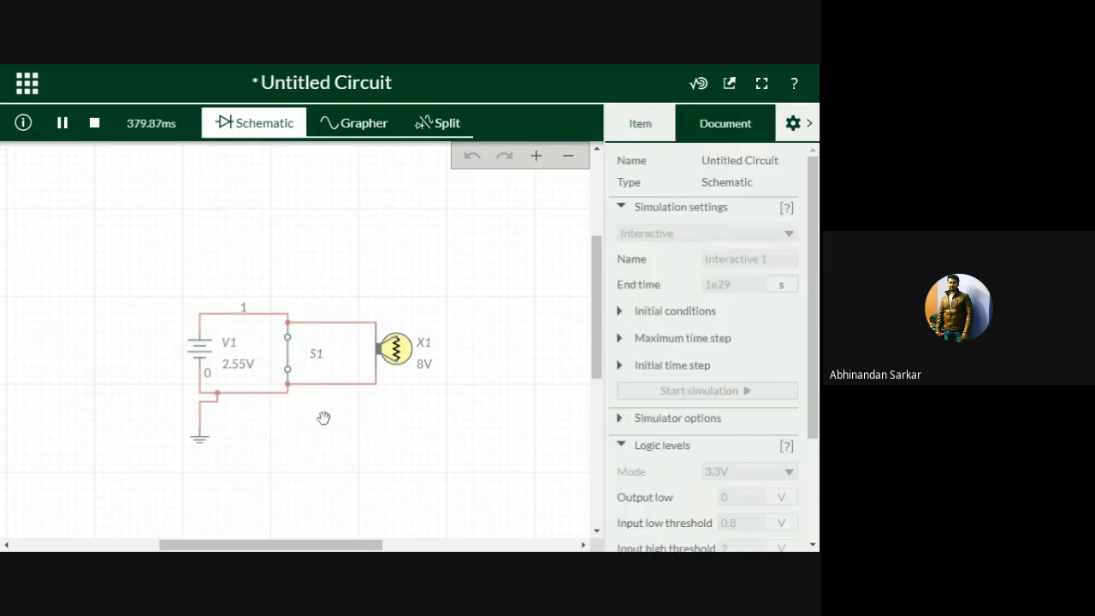
pyautogui.click(94, 124)
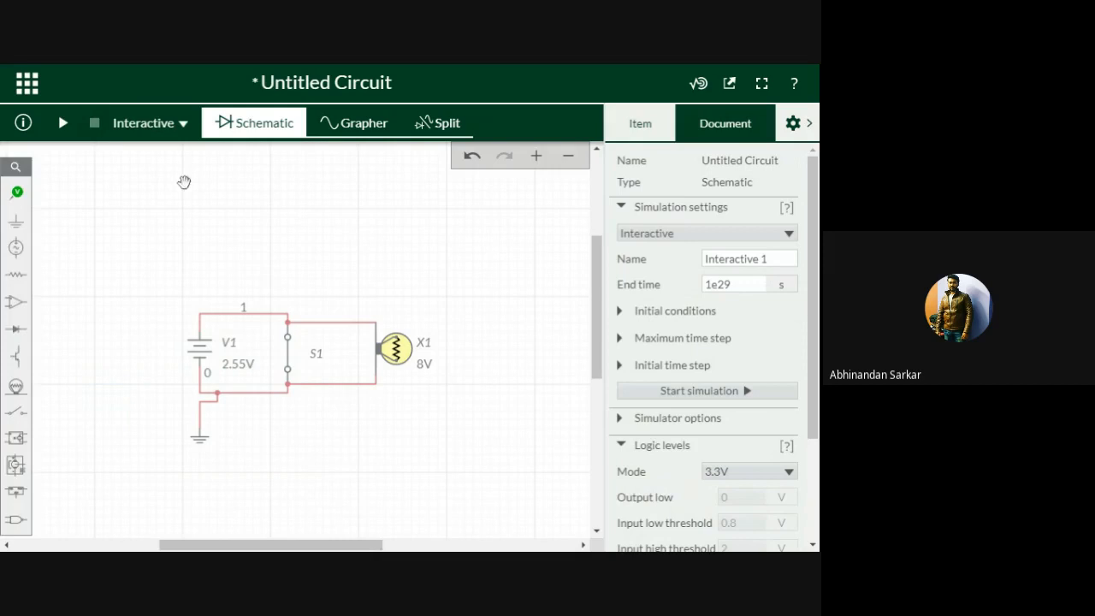
# Delete the upper wire between switch S1 and lamp X1 and place a resistor in the gap
pyautogui.click(344, 325)
pyautogui.click(183, 344)
pyautogui.click(16, 275)
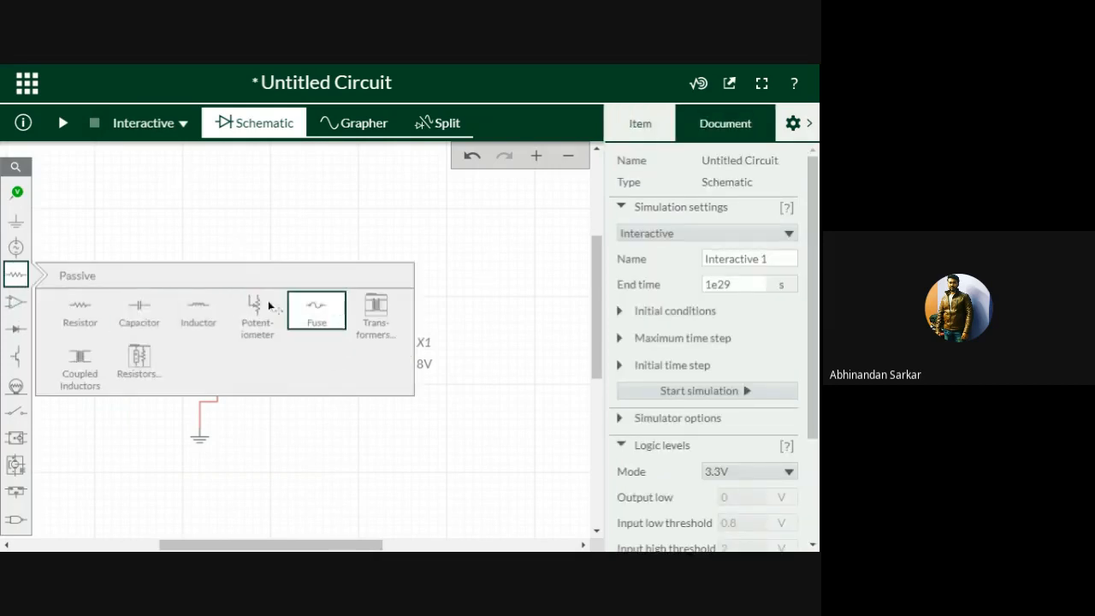
pyautogui.click(80, 311)
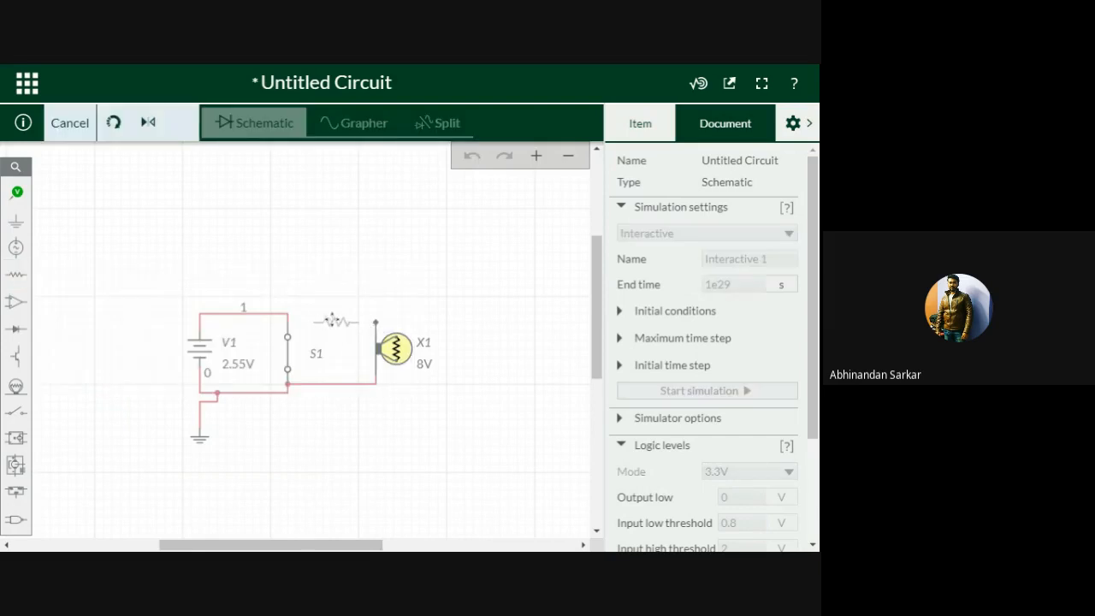
pyautogui.click(352, 350)
pyautogui.click(339, 388)
# Wire resistor R1 between the lamp's upper terminal and the upper node of switch S1
pyautogui.click(360, 322)
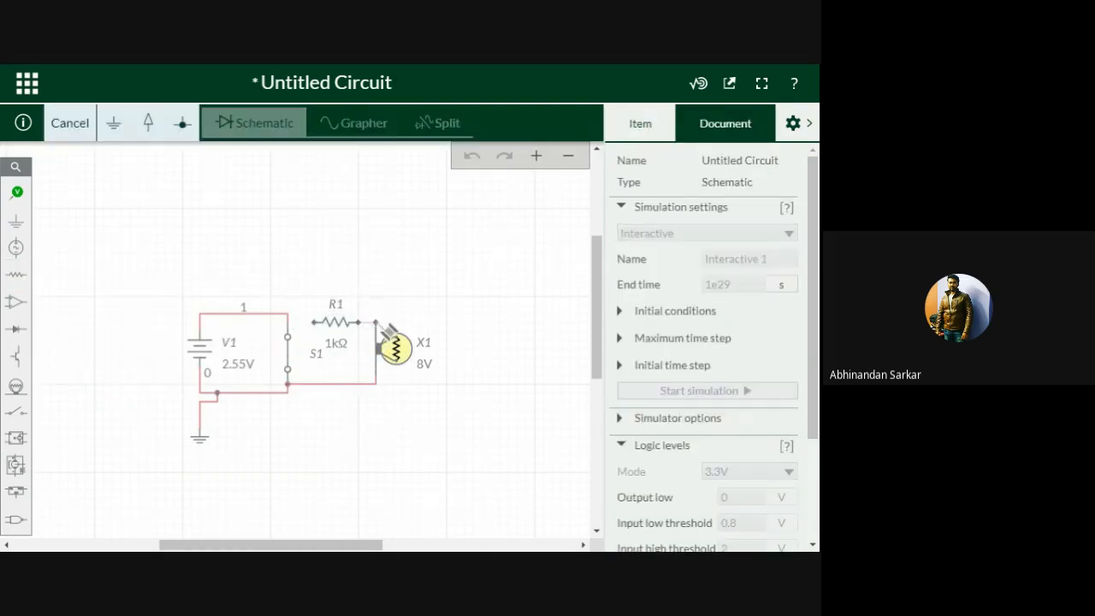
pyautogui.click(376, 323)
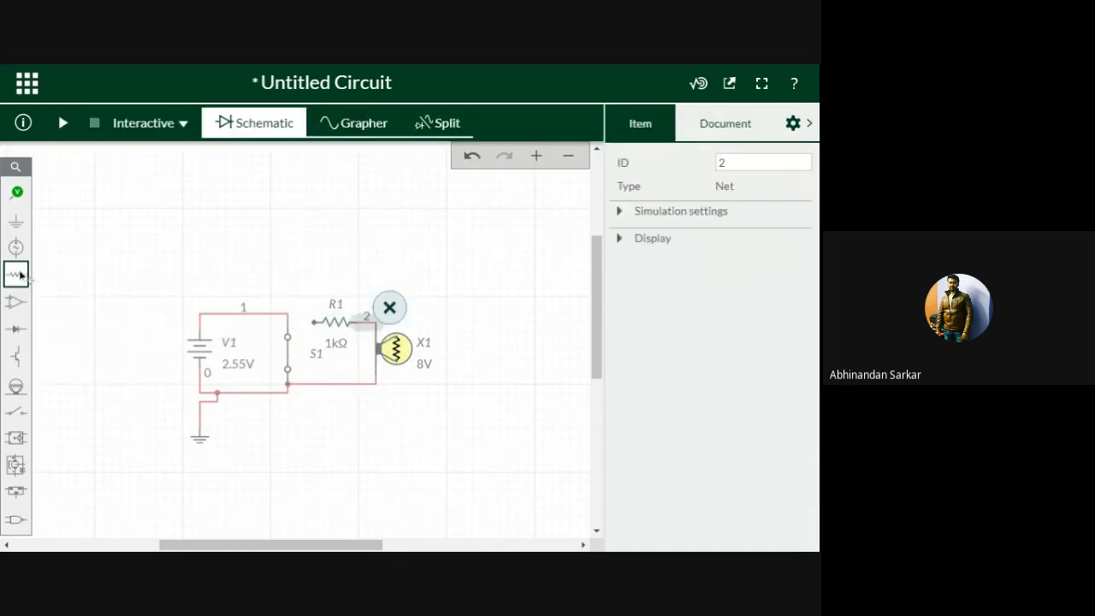
pyautogui.moveTo(15, 282)
pyautogui.click(210, 229)
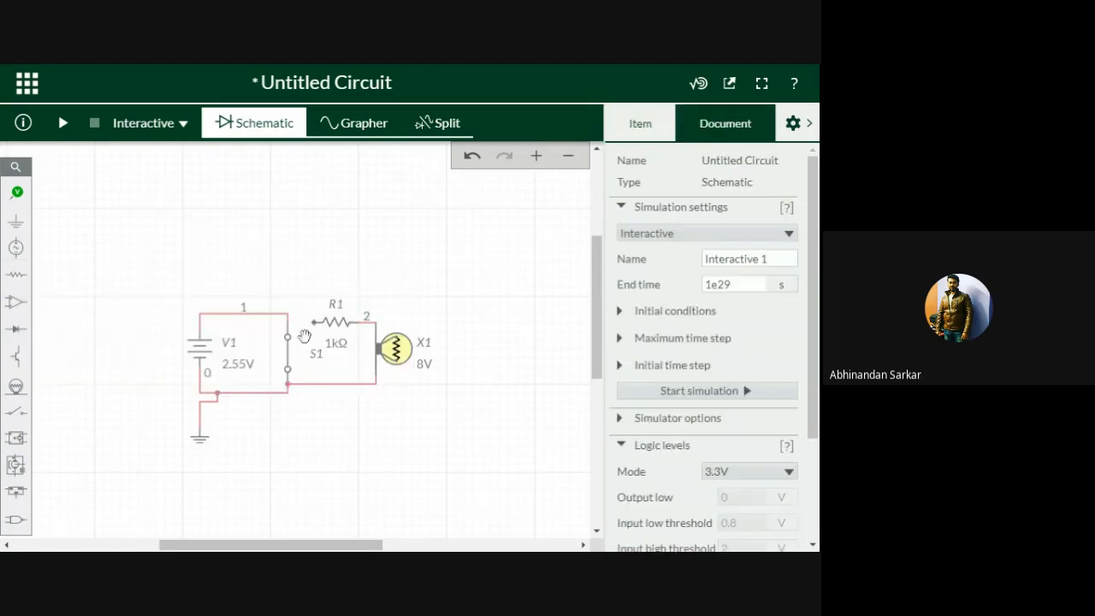
pyautogui.click(314, 322)
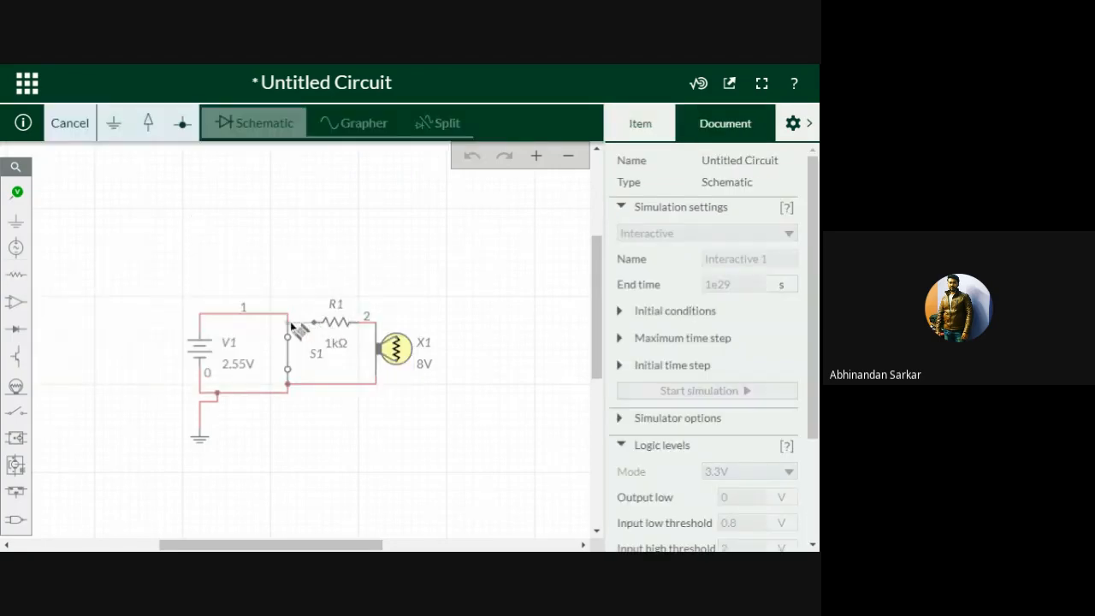
pyautogui.click(289, 323)
pyautogui.click(319, 472)
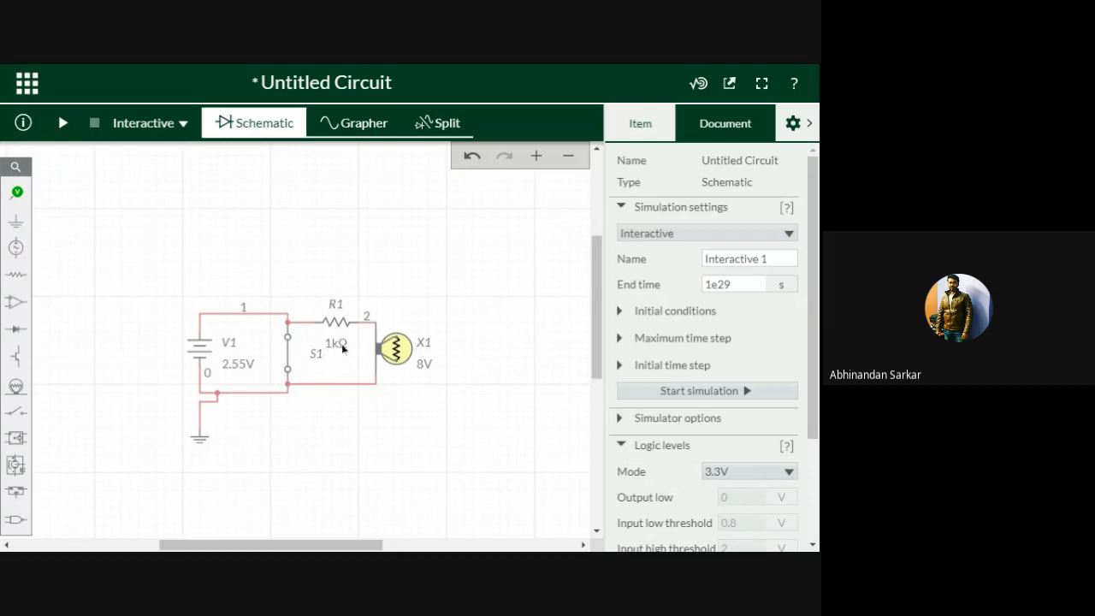
# Run the simulation with the series resistor and raise the DC source V1 to 4.35 V
pyautogui.click(65, 124)
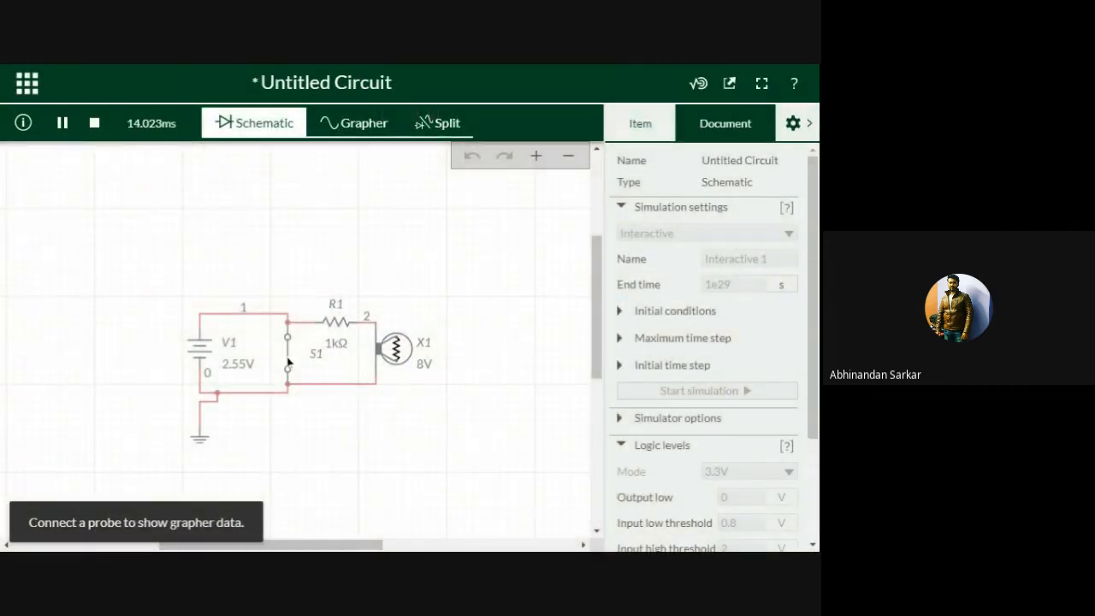
pyautogui.click(289, 362)
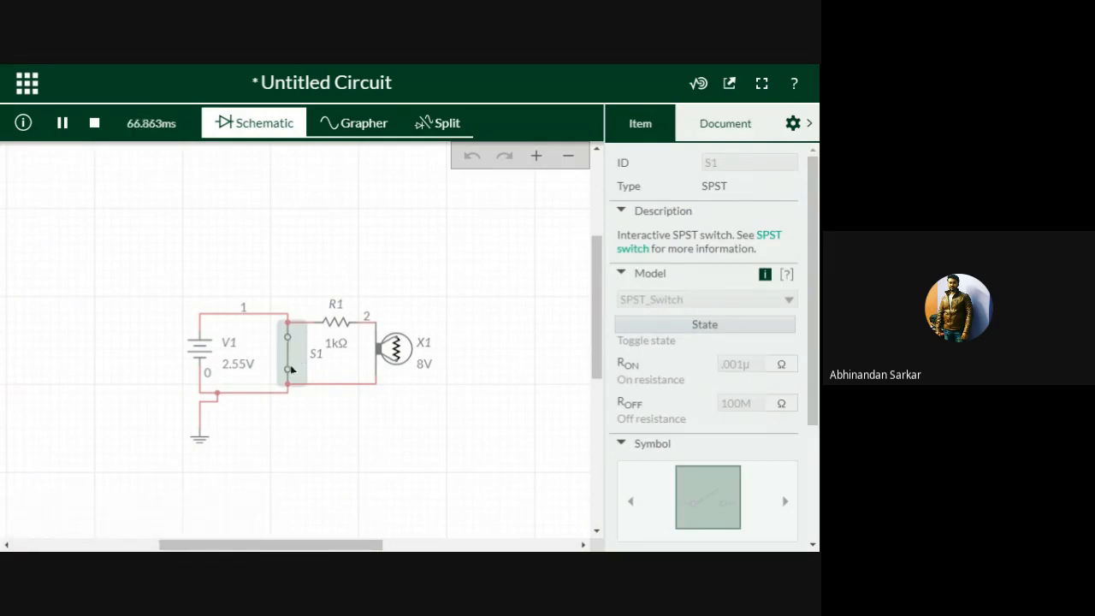
pyautogui.click(240, 371)
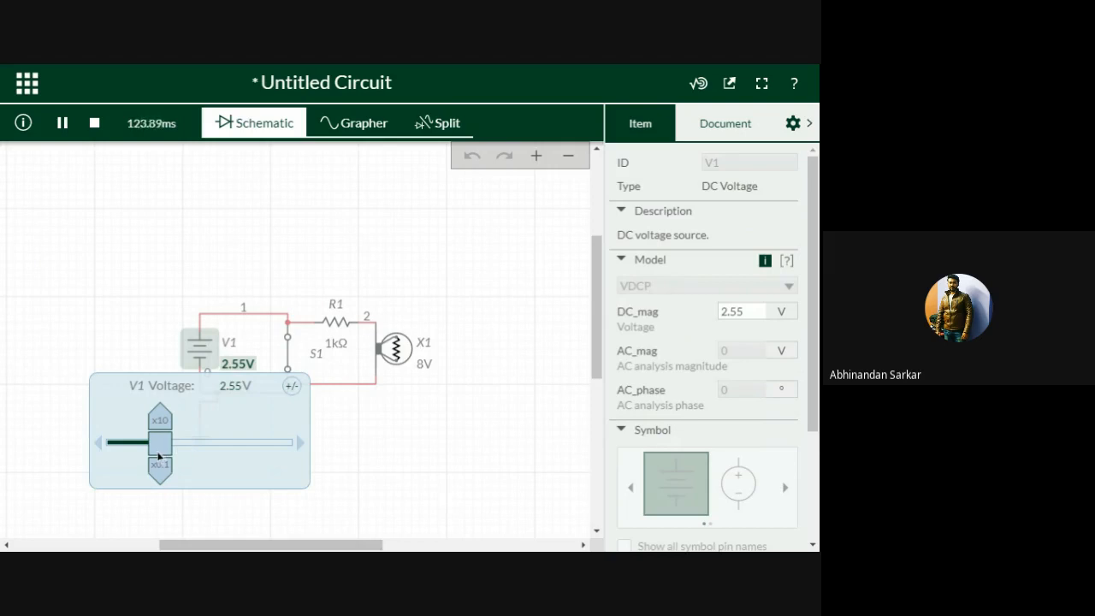
pyautogui.moveTo(162, 455); pyautogui.dragTo(209, 445)
pyautogui.click(299, 360)
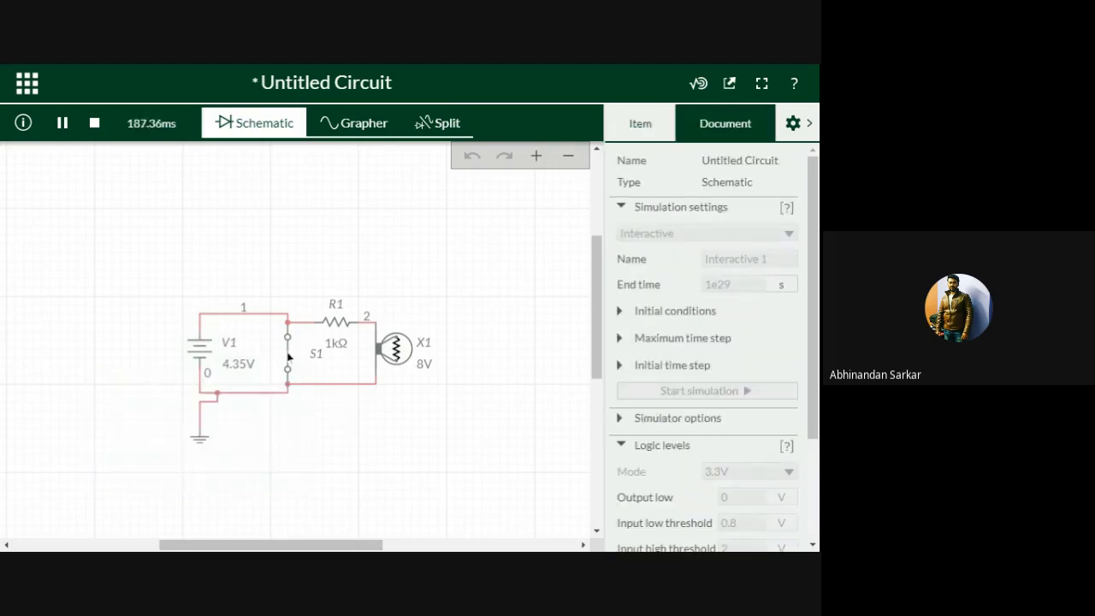
# Open switch S1 and raise the DC source V1 to 6.45 V during the run
pyautogui.click(289, 357)
pyautogui.click(220, 370)
pyautogui.click(236, 370)
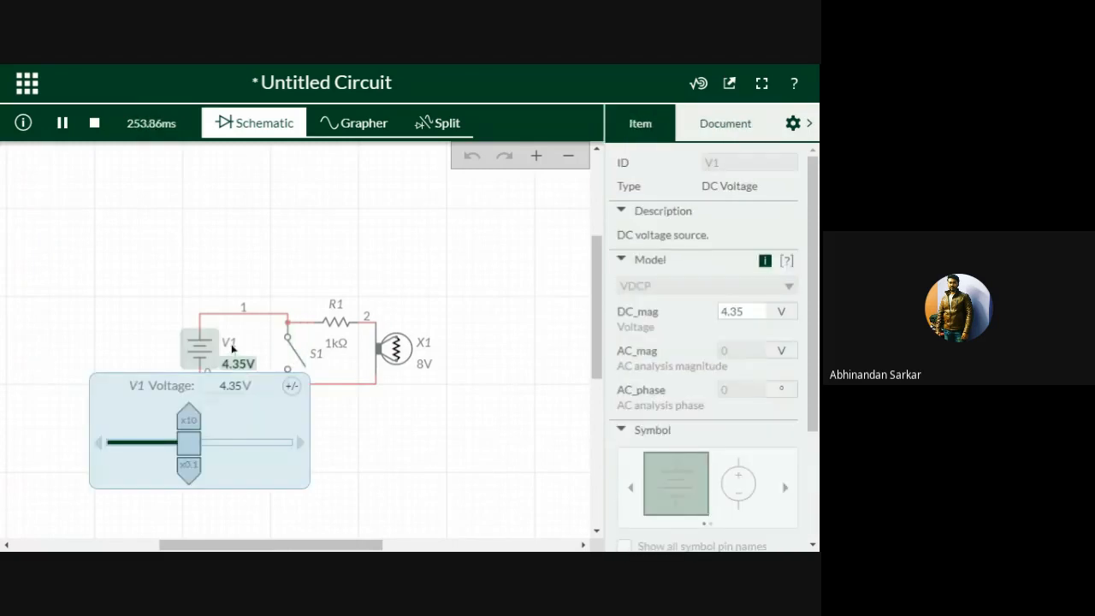
pyautogui.moveTo(192, 443); pyautogui.dragTo(227, 443)
# Set the resistance of R1 to 500 Ω in the running simulation
pyautogui.click(335, 345)
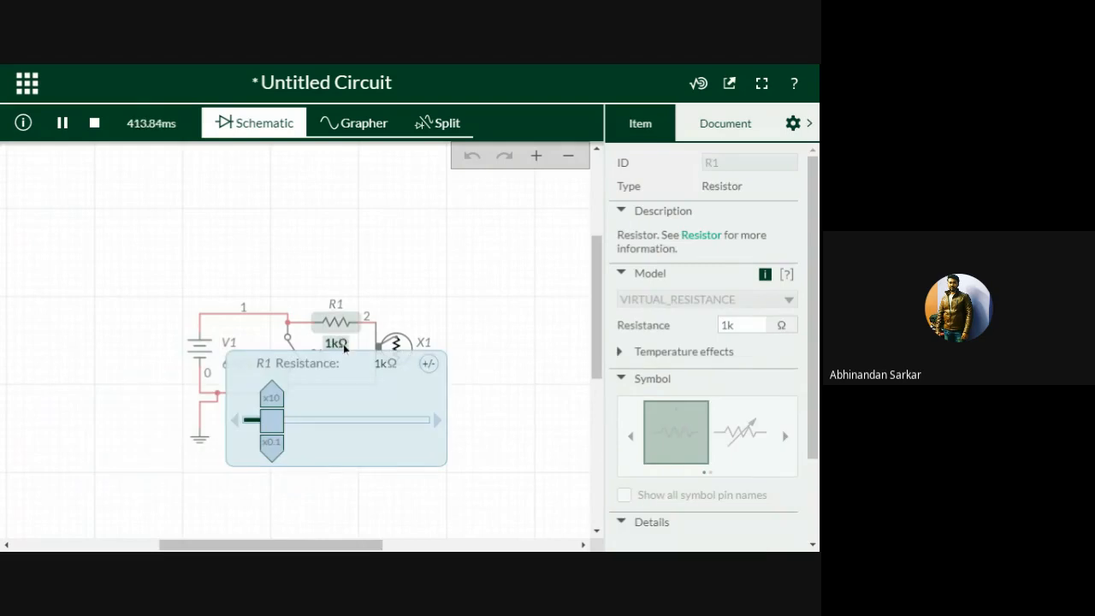
pyautogui.click(386, 363)
pyautogui.click(381, 364)
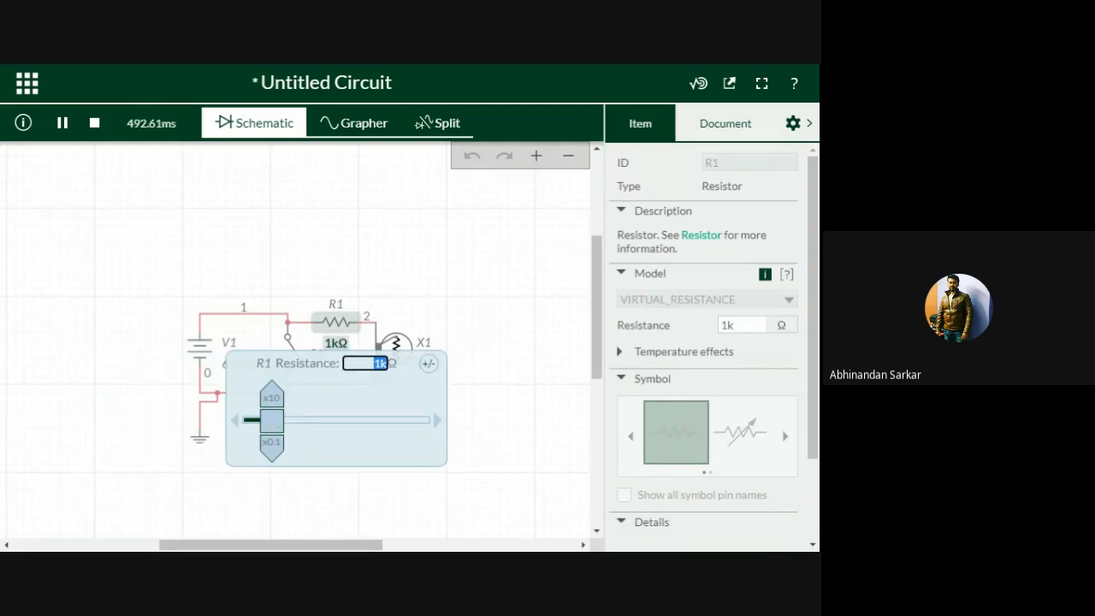
pyautogui.write('500')
pyautogui.press('Return')
pyautogui.click(488, 390)
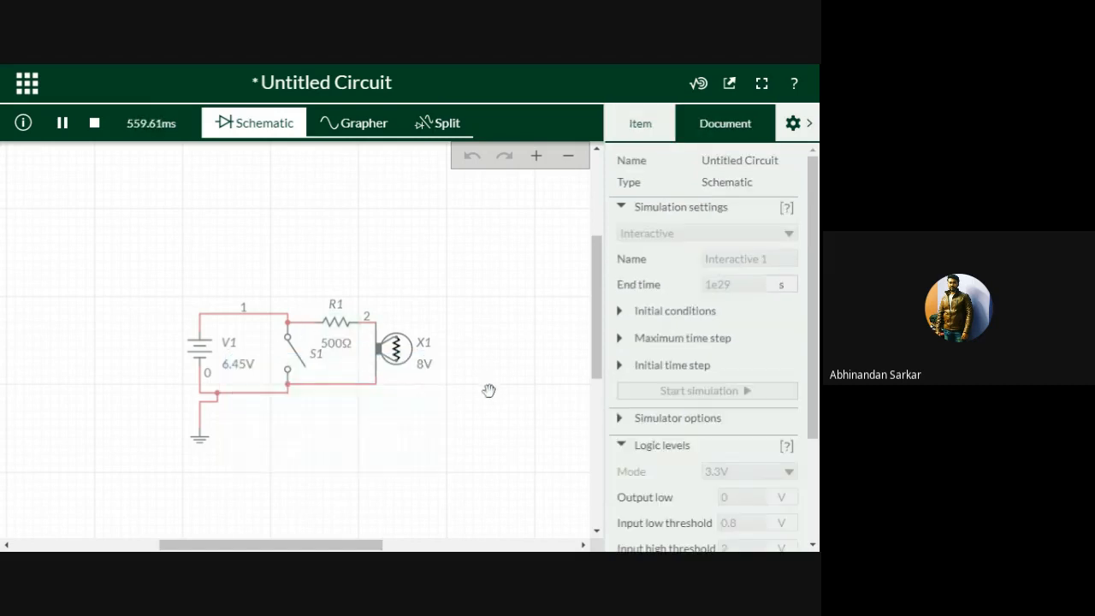
# Raise the DC source V1 to 10 V with the 500 Ω resistor in the circuit
pyautogui.click(239, 365)
pyautogui.moveTo(230, 442); pyautogui.dragTo(293, 444)
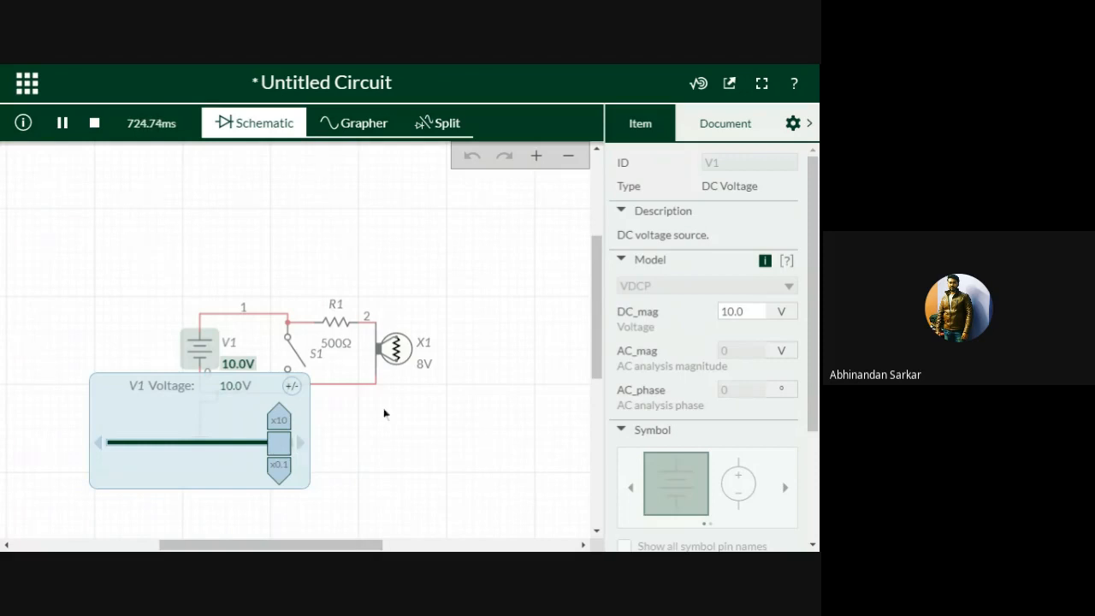
# Stop the simulation and set the maximum rated voltage of lamp X1 to 4.80 V
pyautogui.click(406, 403)
pyautogui.click(423, 363)
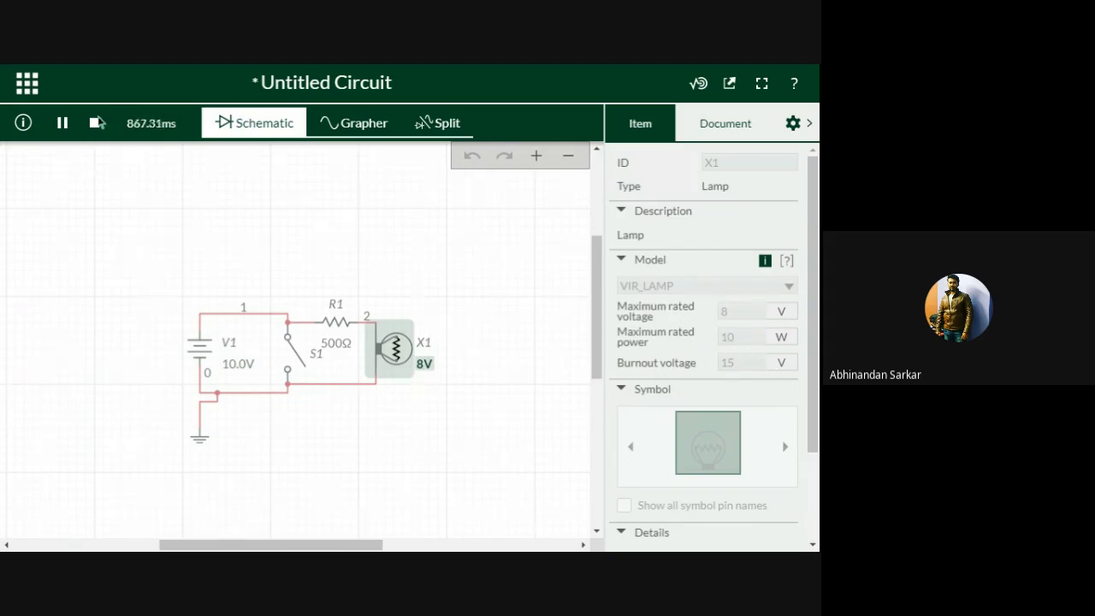
pyautogui.click(95, 122)
pyautogui.click(423, 362)
pyautogui.moveTo(442, 452); pyautogui.dragTo(390, 453)
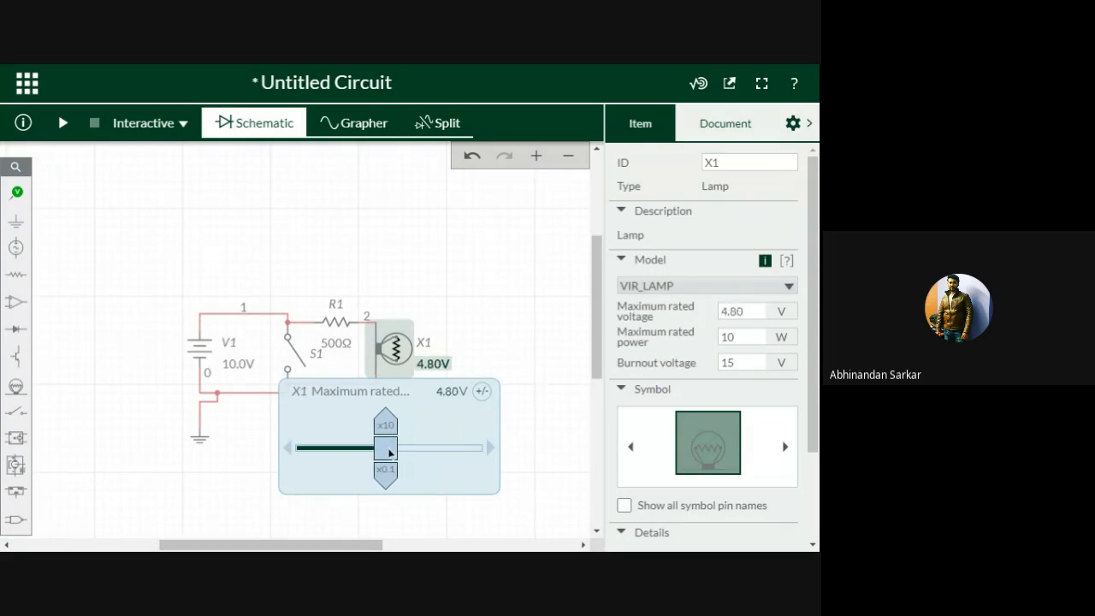
# Run the simulation with the 4.80 V lamp, close switch S1 during the run, and stop it
pyautogui.click(62, 122)
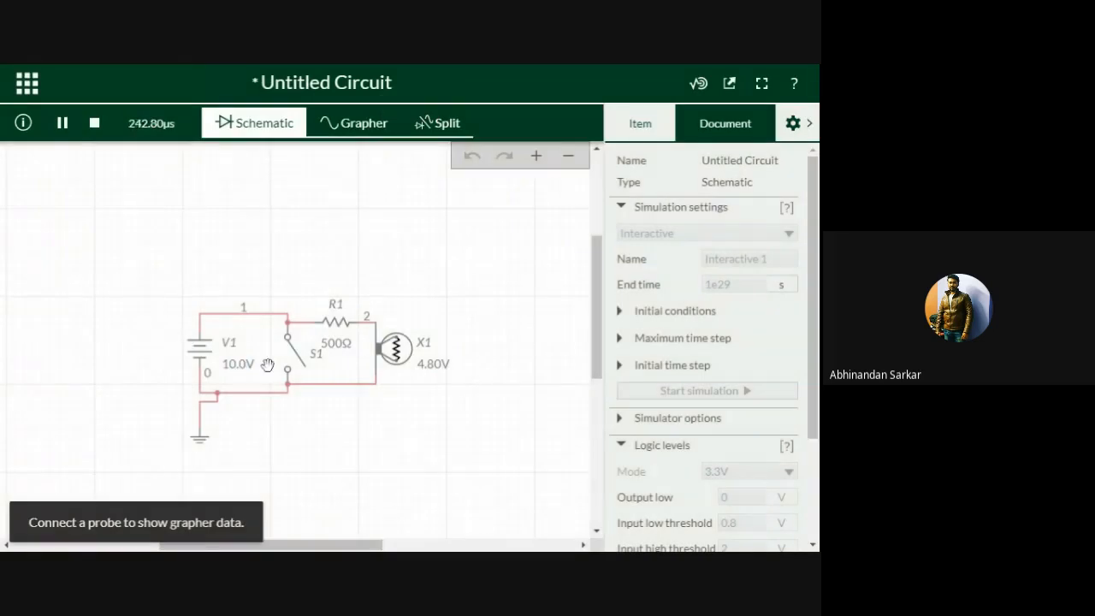
pyautogui.click(295, 369)
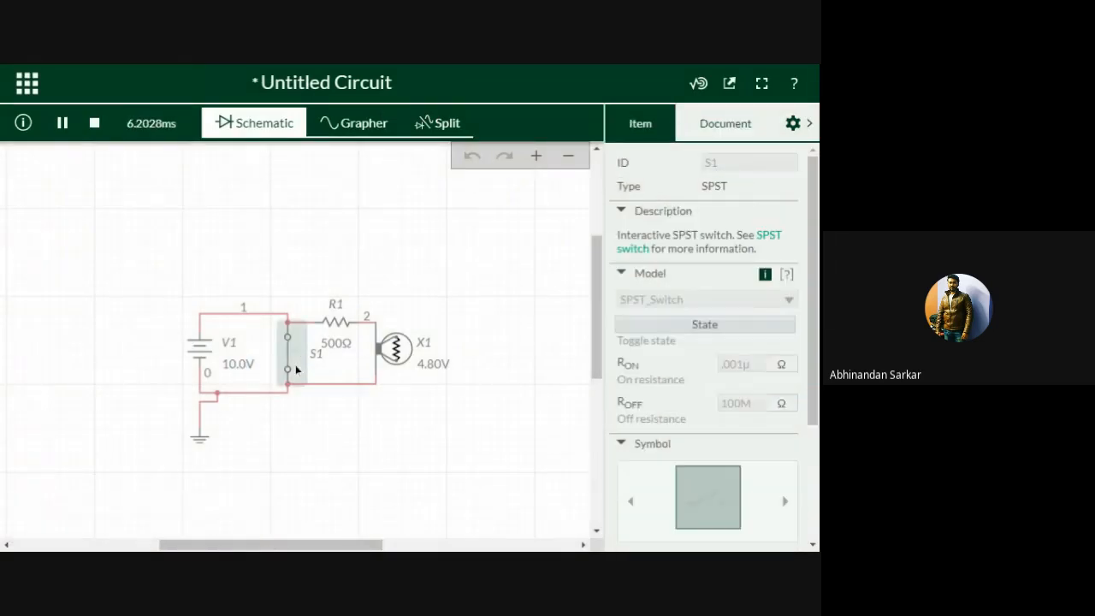
pyautogui.click(295, 365)
pyautogui.click(95, 125)
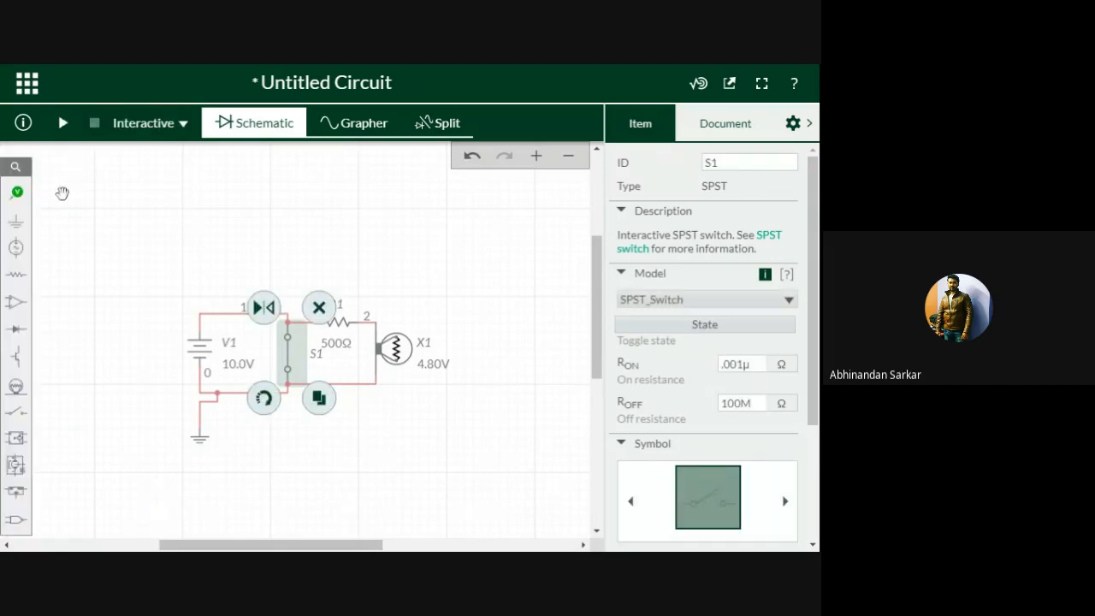
# Place a voltage probe on the wire between R1 and lamp X1 and run the simulation
pyautogui.click(16, 191)
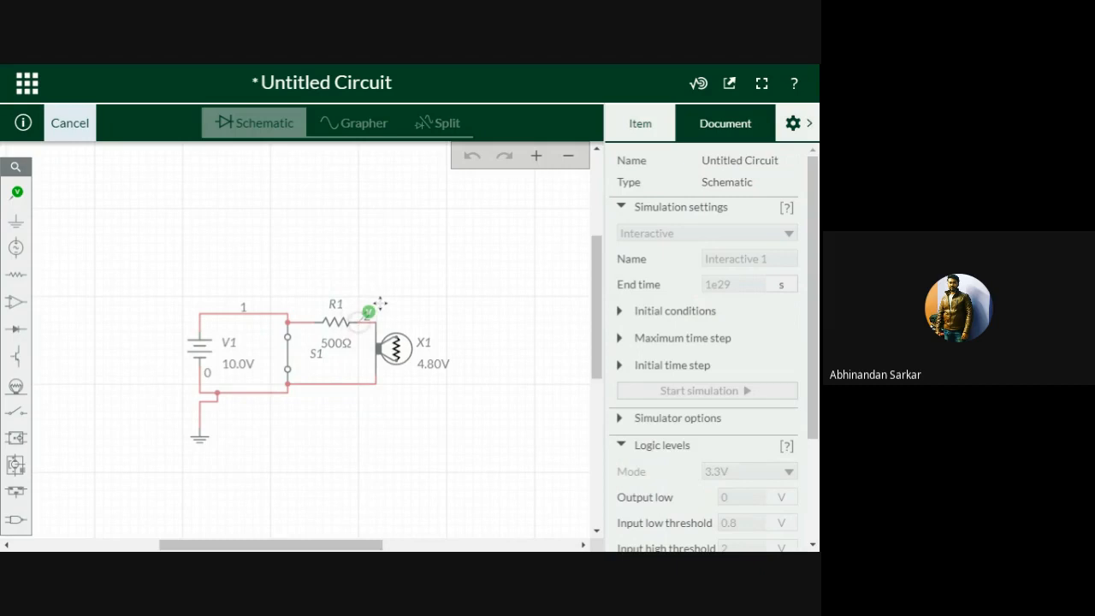
pyautogui.click(377, 313)
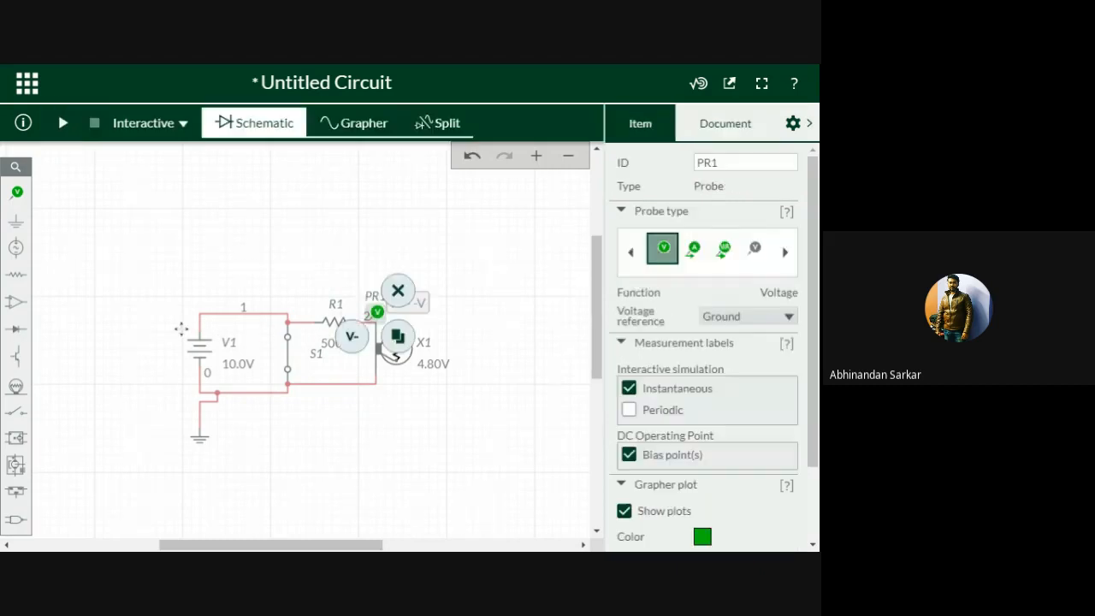
pyautogui.click(182, 328)
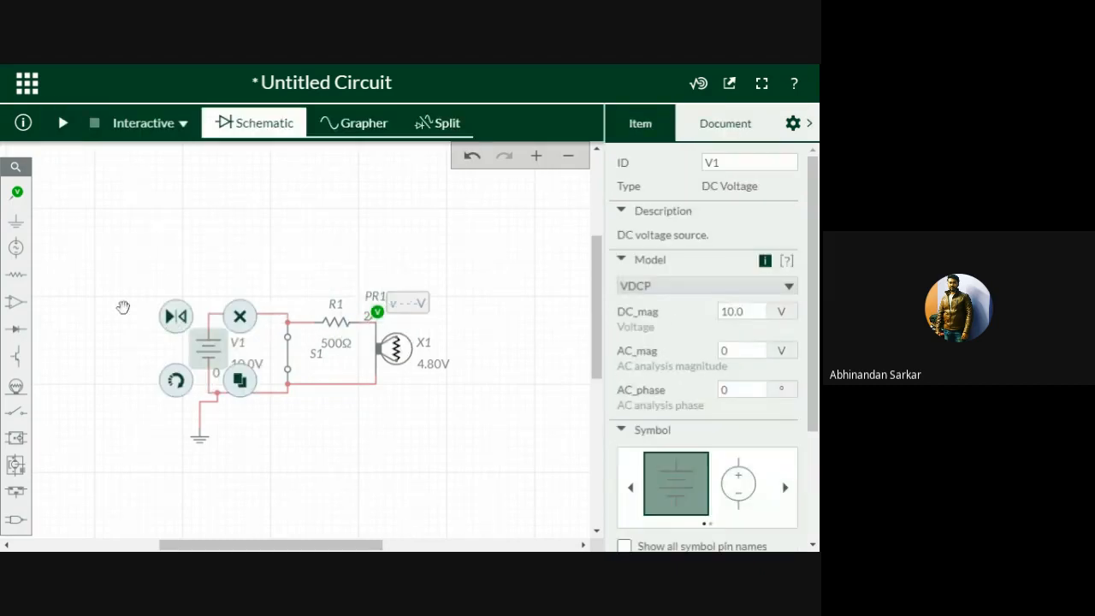
pyautogui.click(62, 122)
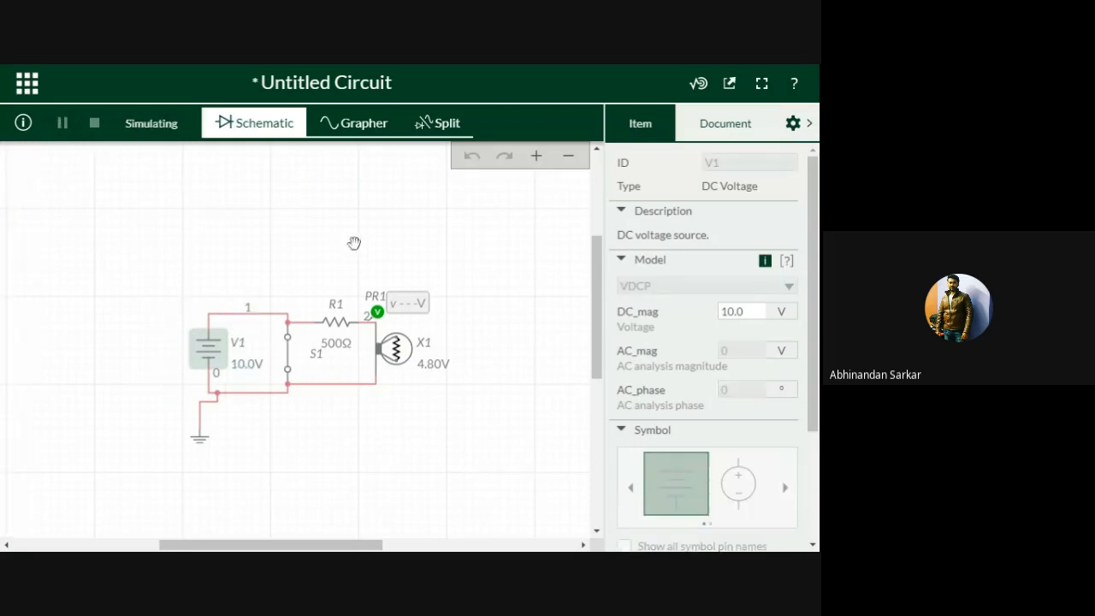
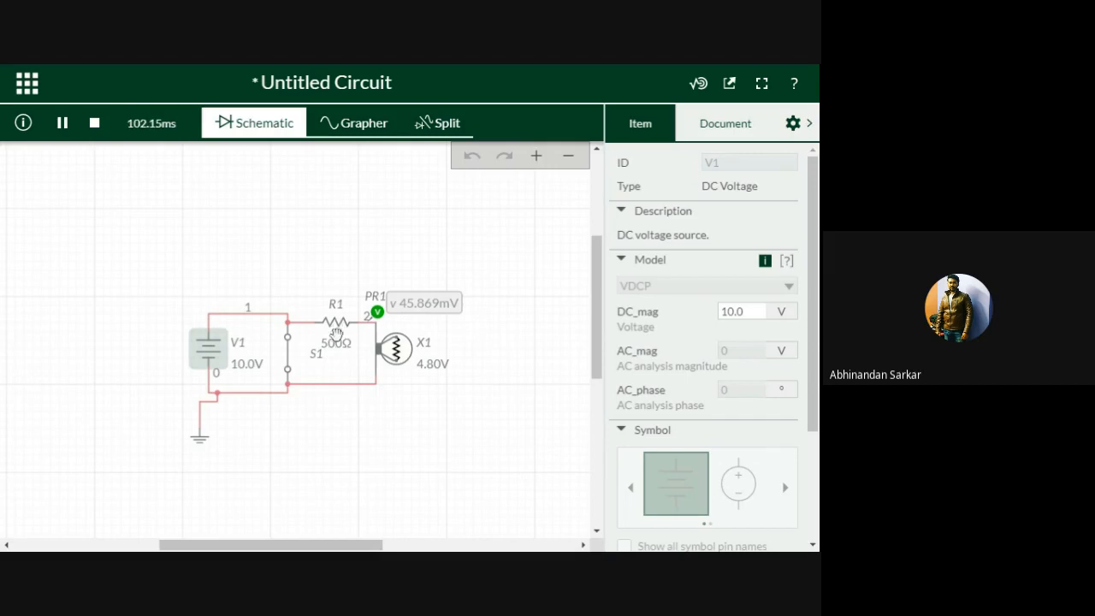
# Set the resistance of R1 to 100 Ω in the running simulation
pyautogui.click(339, 346)
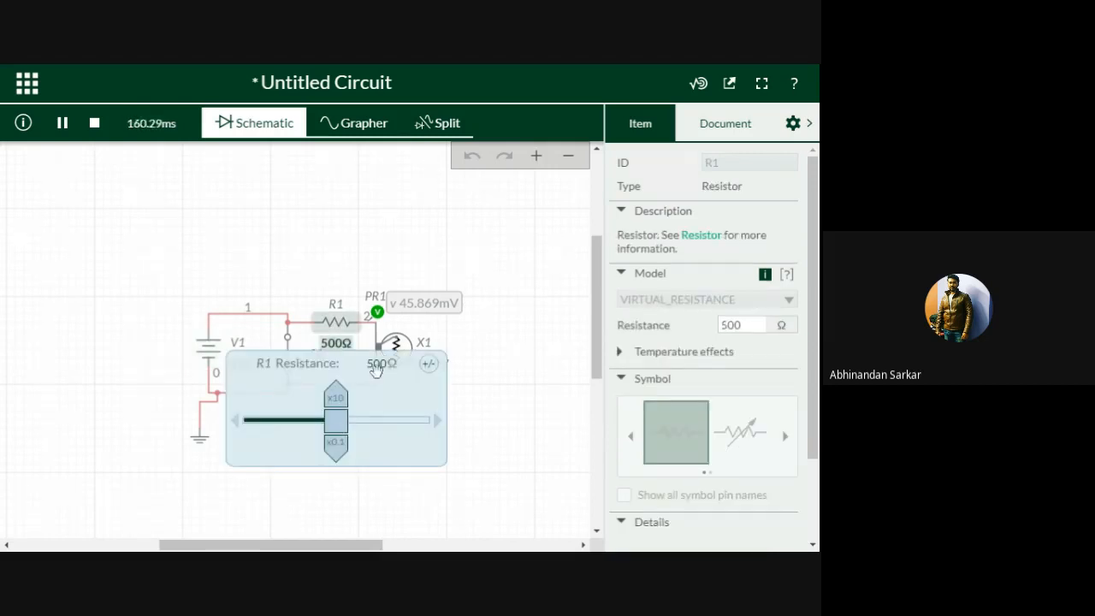
pyautogui.click(376, 365)
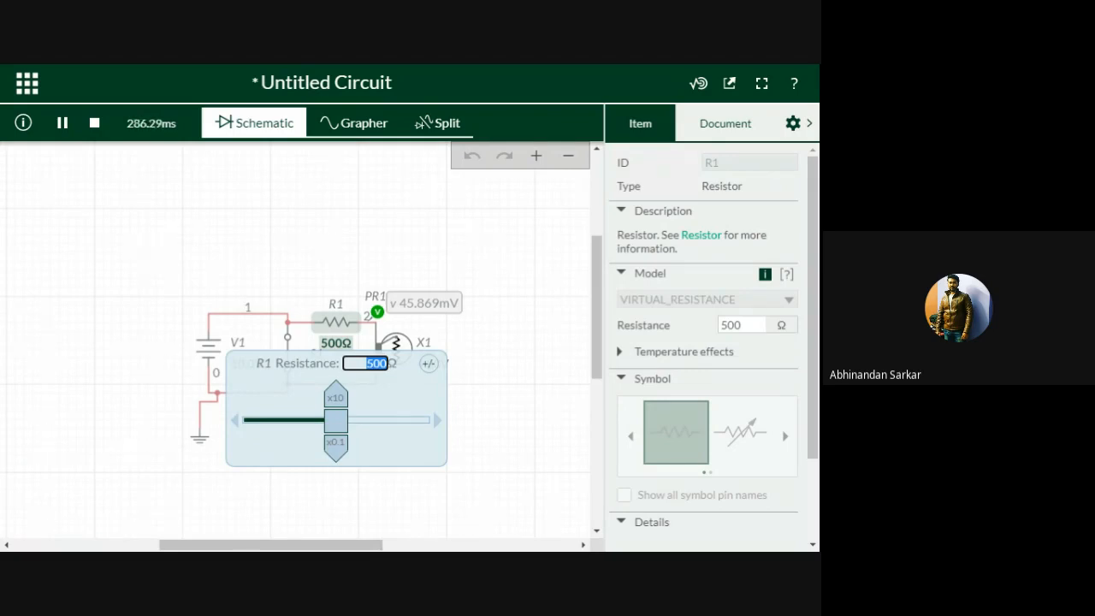
pyautogui.write('1')
pyautogui.press('Return')
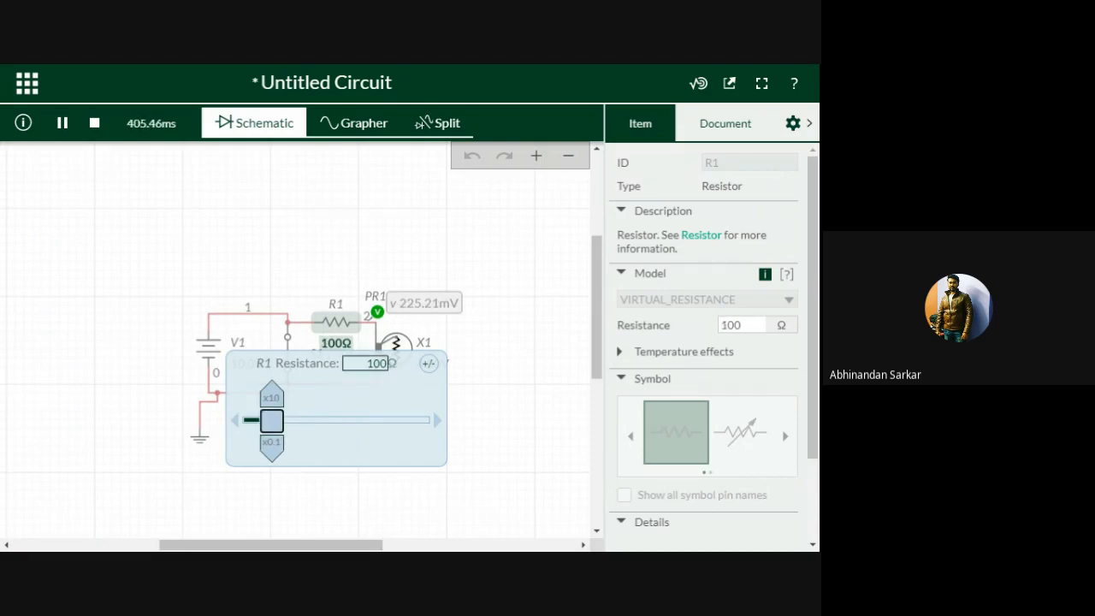
# Reduce the resistance of R1 to .1 Ω during the run and uncover the lamp
pyautogui.click(367, 364)
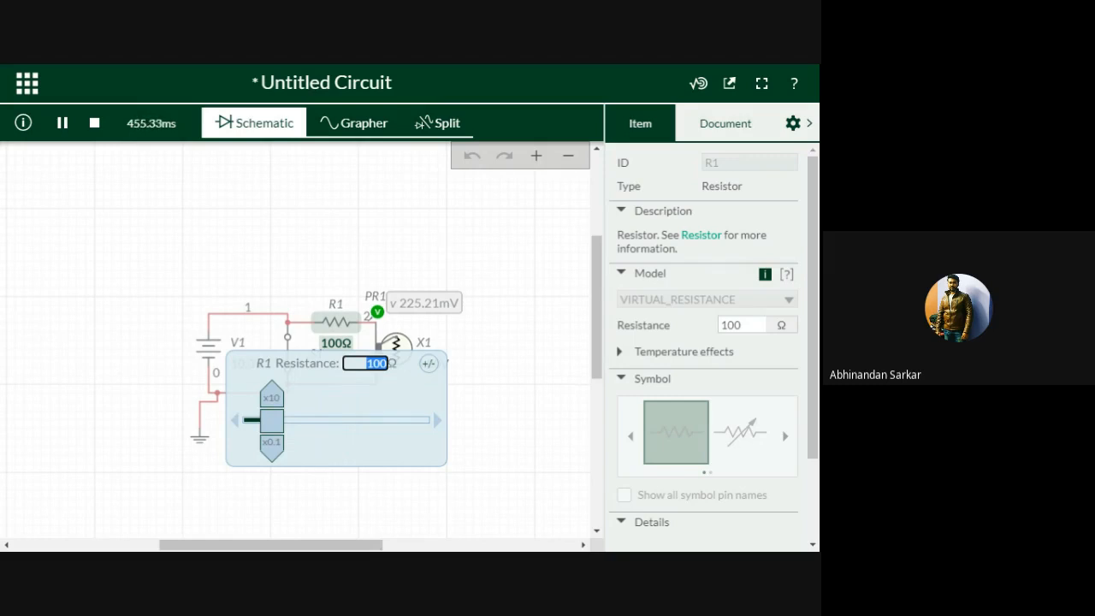
pyautogui.write('.1')
pyautogui.press('Return')
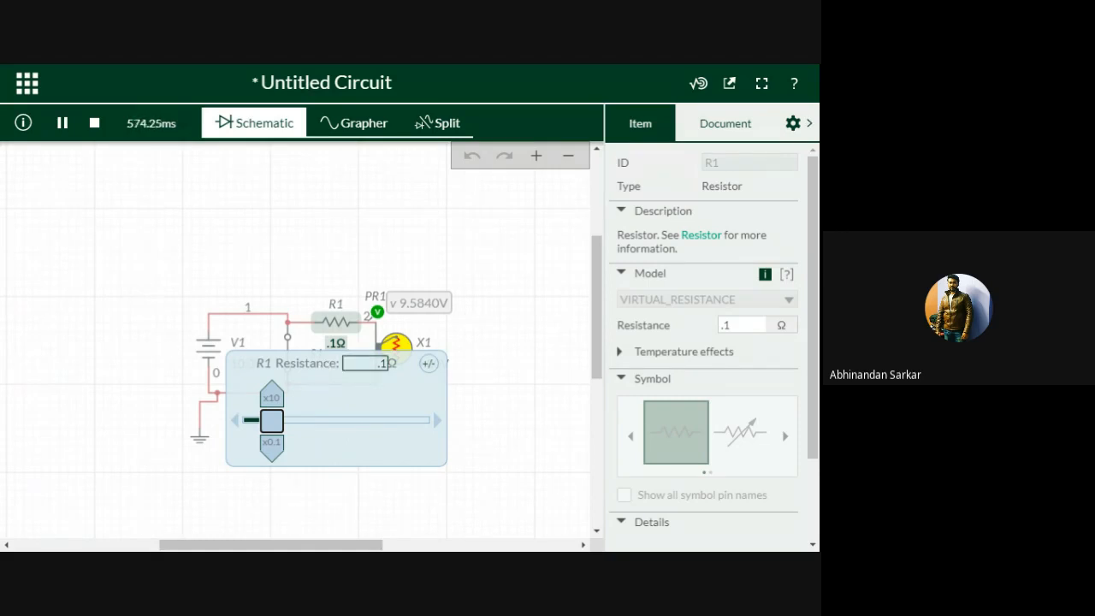
pyautogui.moveTo(384, 364); pyautogui.dragTo(359, 380)
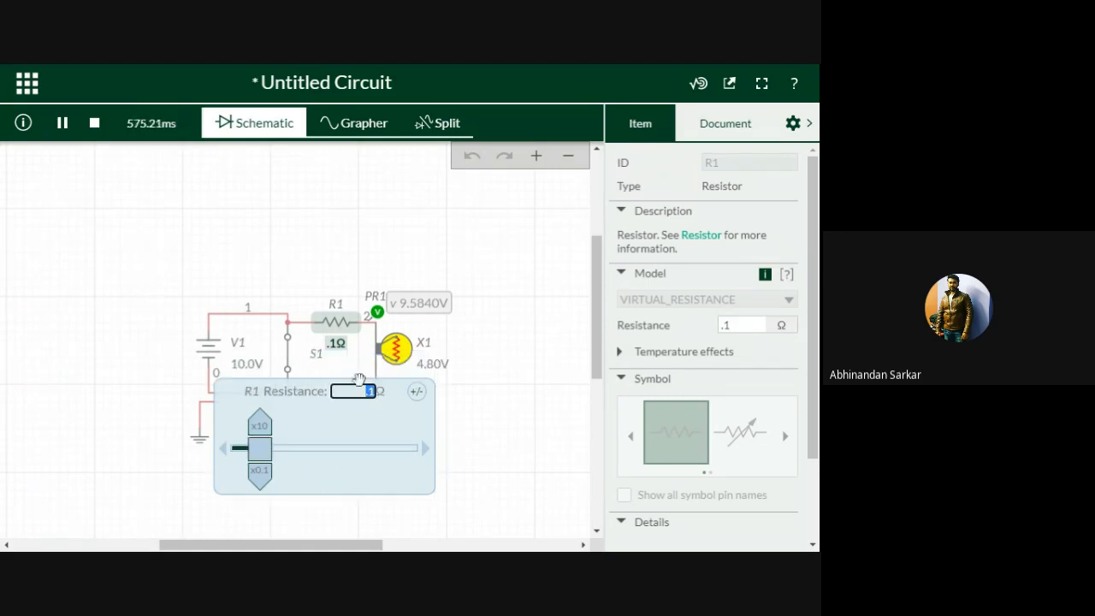
# Stop the simulation and raise the maximum rated voltage of lamp X1 to 10 V
pyautogui.click(434, 366)
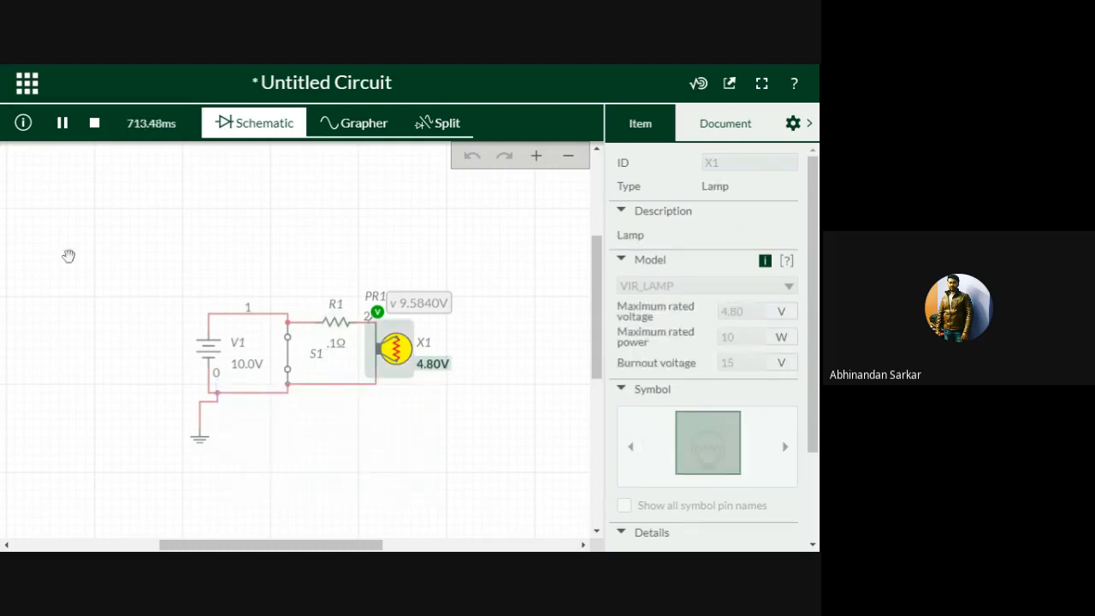
pyautogui.click(94, 123)
pyautogui.click(433, 364)
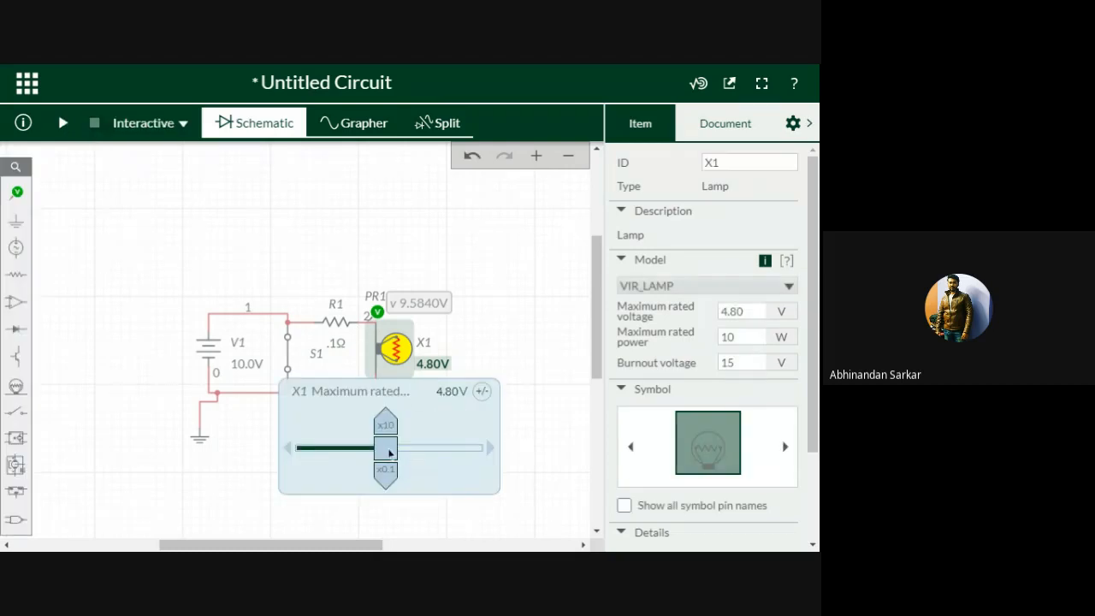
pyautogui.moveTo(390, 453); pyautogui.dragTo(480, 450)
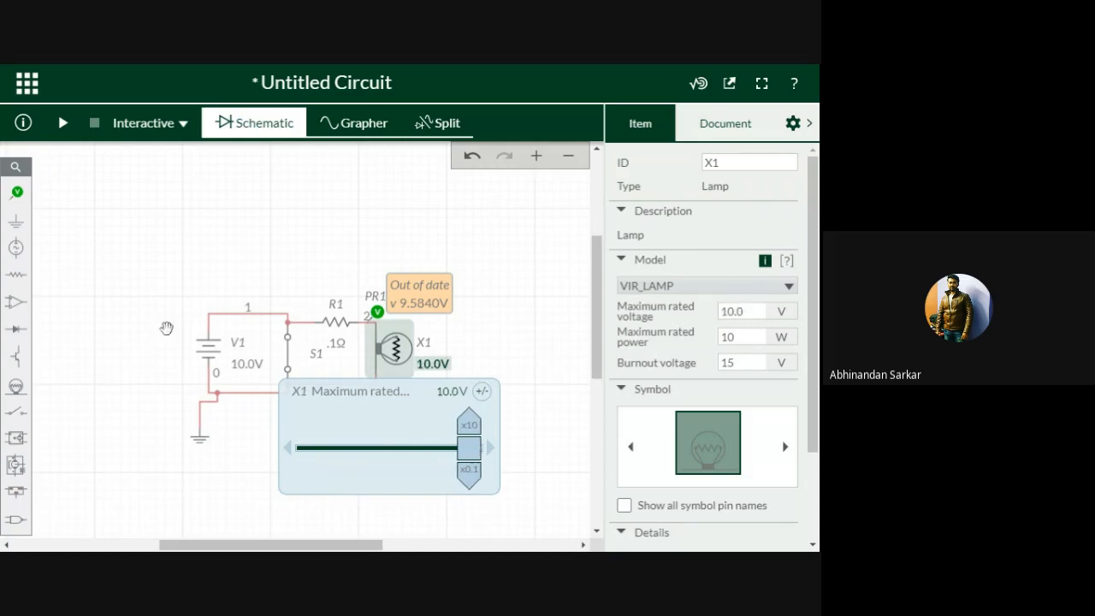
# Run the simulation with the 10 V lamp, open and reclose switch S1, and stop the run
pyautogui.click(64, 123)
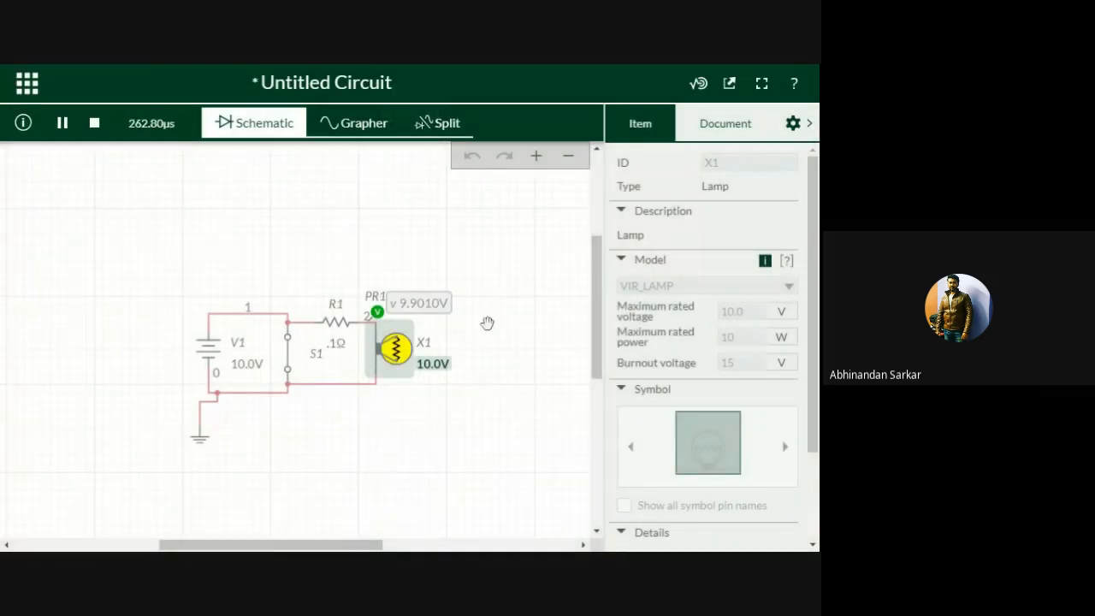
pyautogui.click(289, 355)
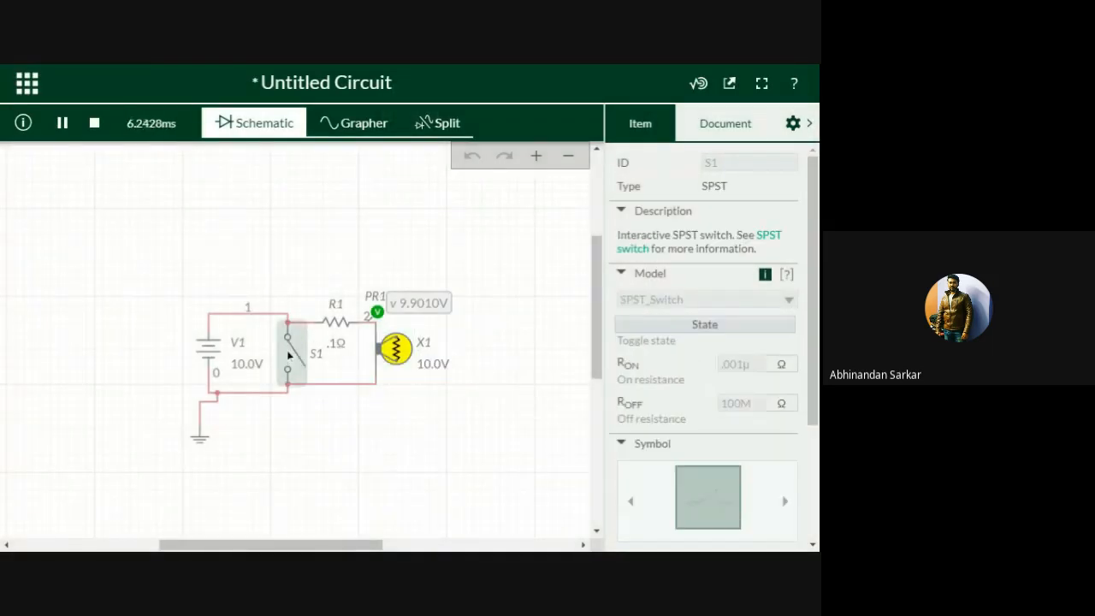
pyautogui.click(289, 355)
pyautogui.click(97, 124)
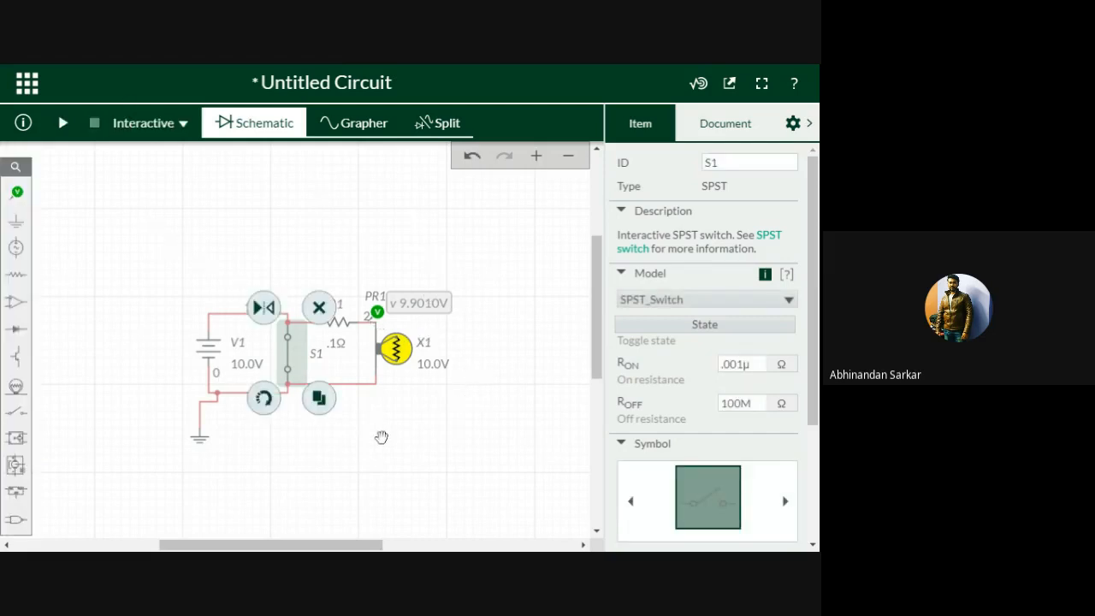
pyautogui.click(381, 437)
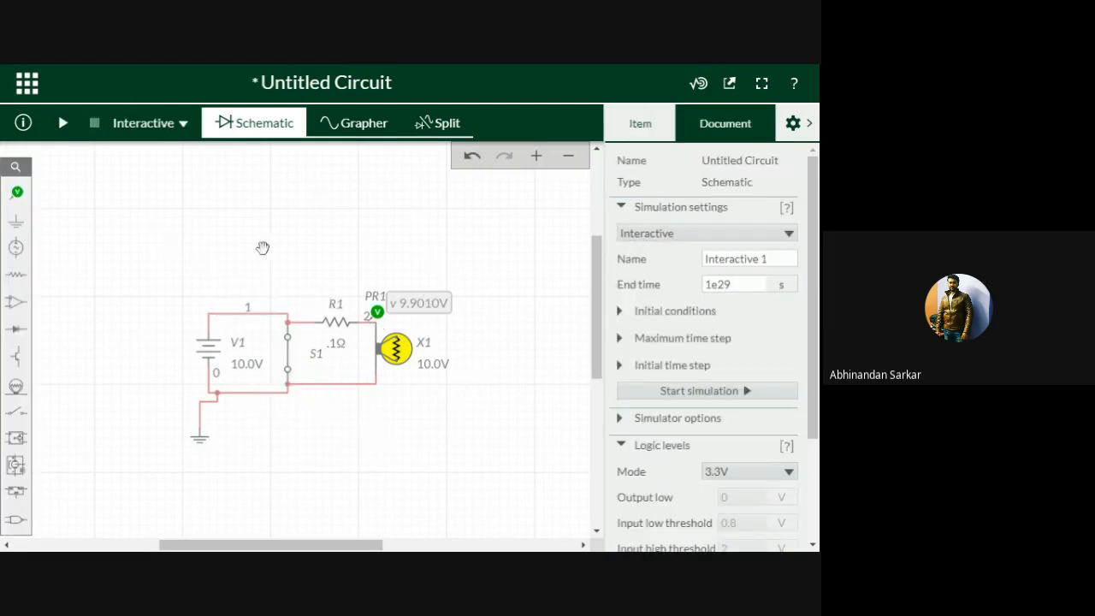
# Delete lamp X1, resistor R1 and switch S1 from the circuit, keeping the grounded DC source
pyautogui.click(398, 355)
pyautogui.press('Delete')
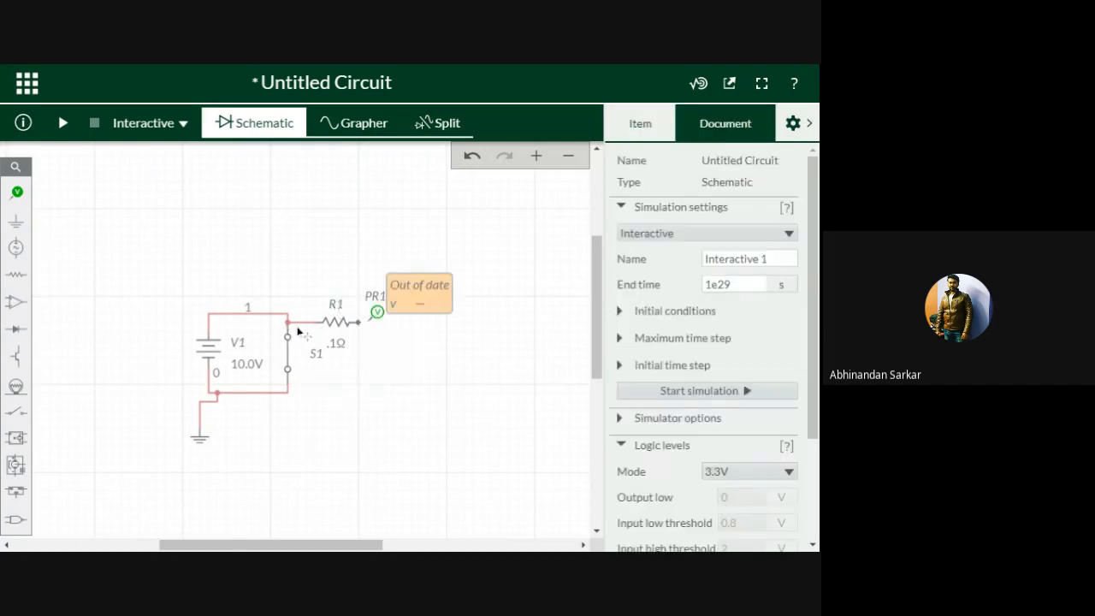
pyautogui.click(334, 323)
pyautogui.press('Delete')
pyautogui.click(279, 325)
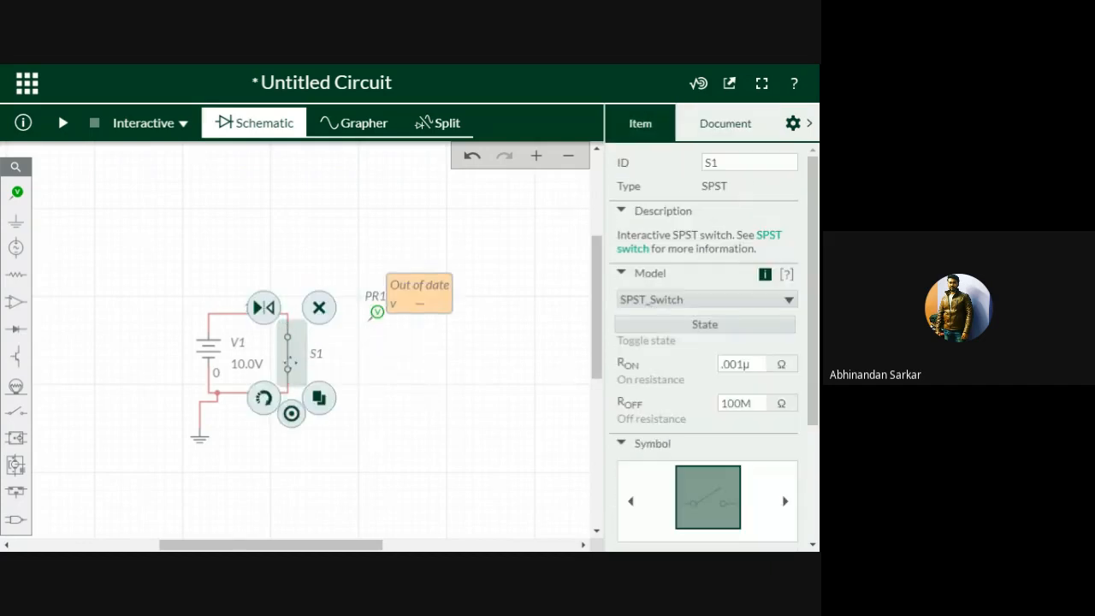
pyautogui.press('Delete')
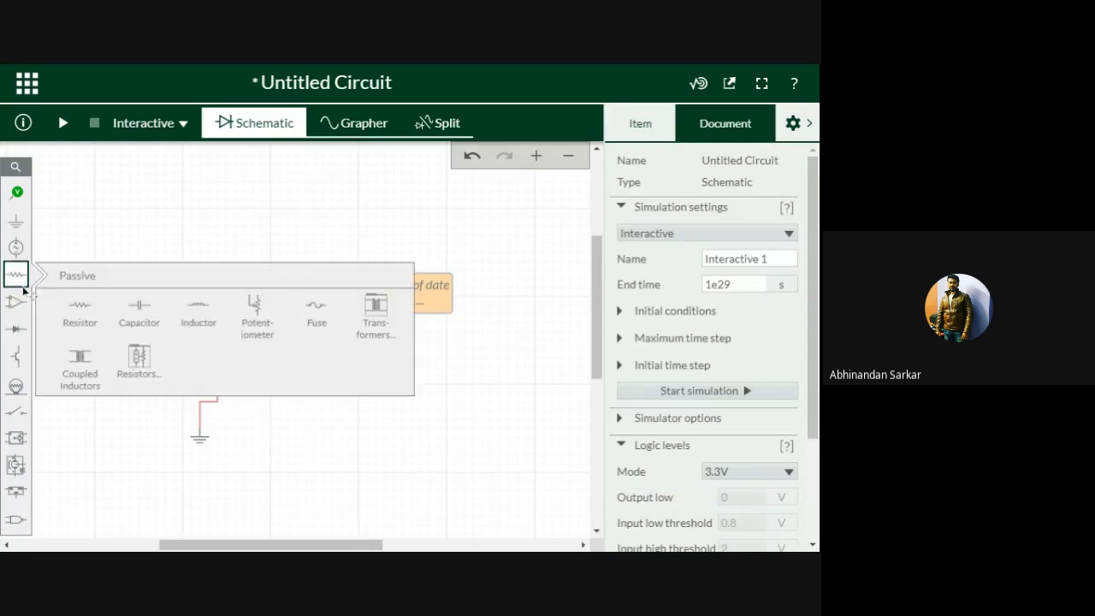
# Place two SPST switches in a staggered row above the DC source and delete the leftover voltage probe
pyautogui.moveTo(20, 414)
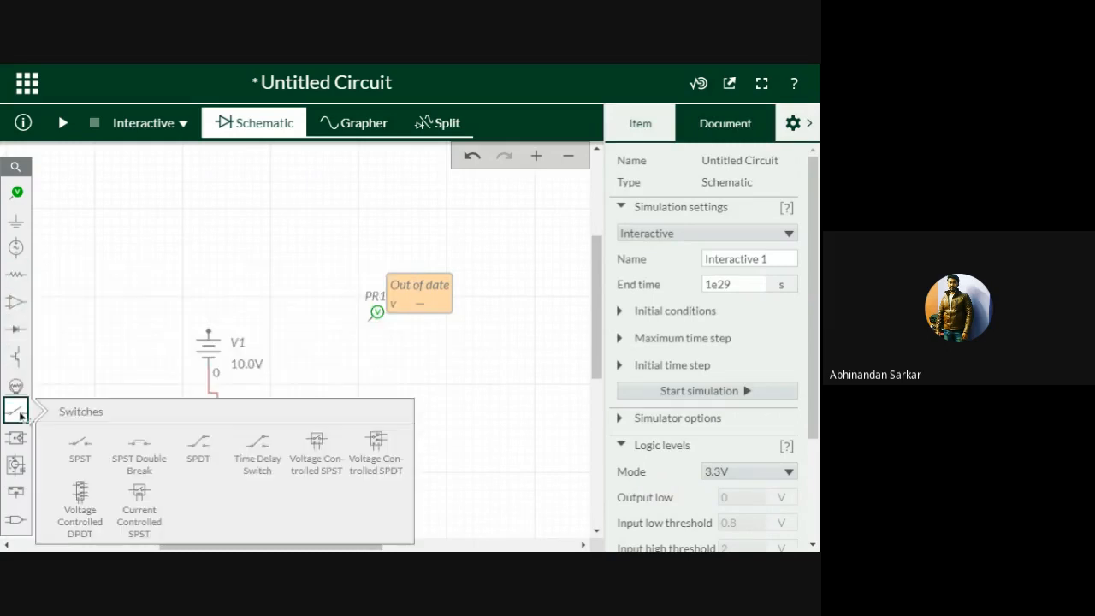
pyautogui.click(79, 445)
pyautogui.click(280, 318)
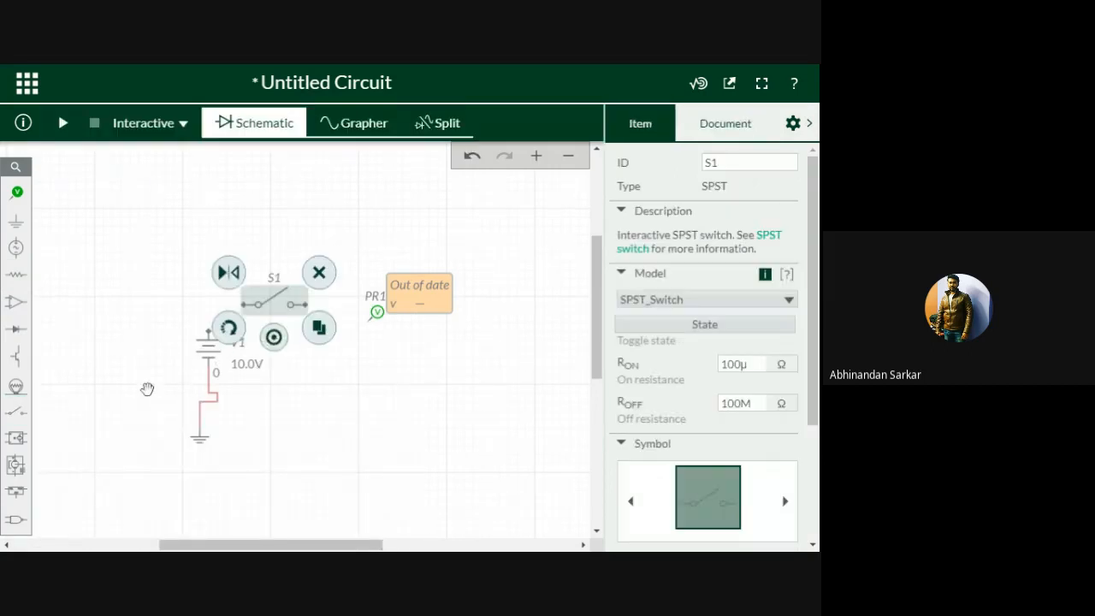
pyautogui.moveTo(23, 416)
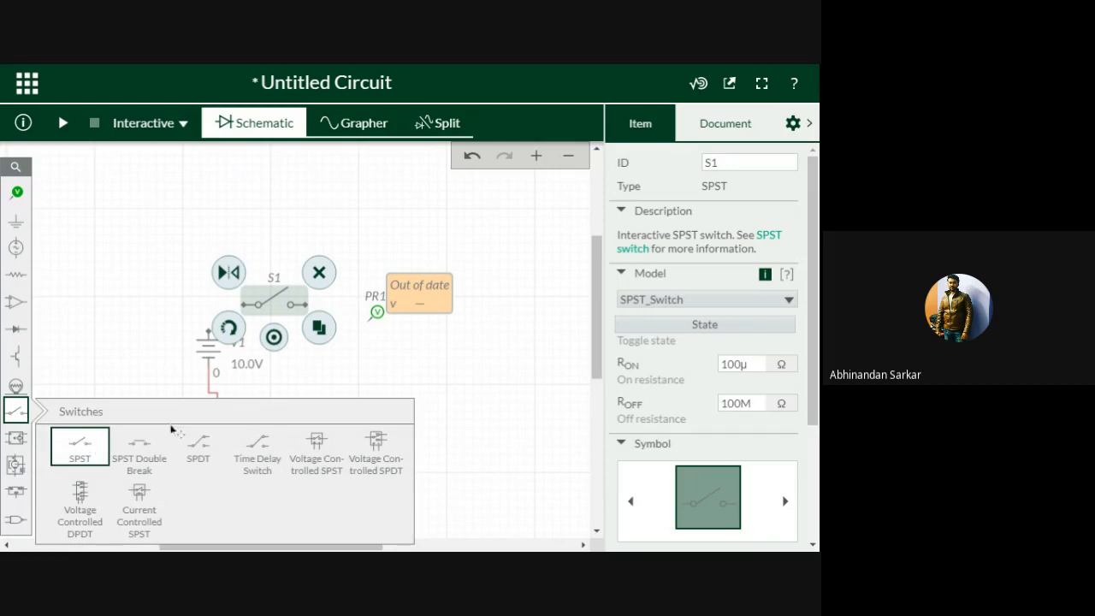
pyautogui.click(80, 445)
pyautogui.click(368, 272)
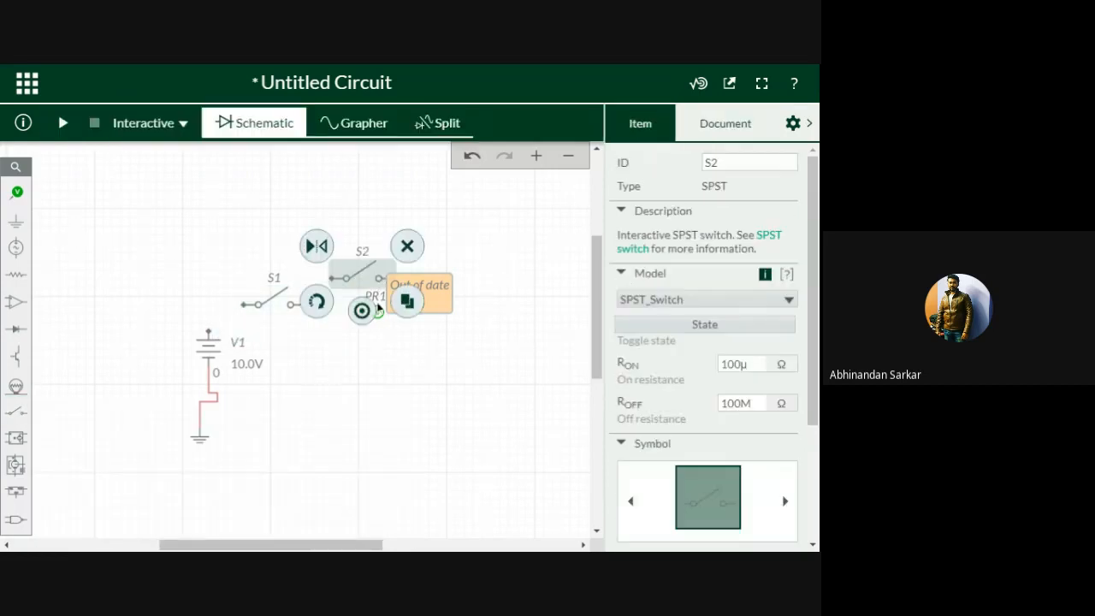
pyautogui.click(376, 312)
pyautogui.click(397, 287)
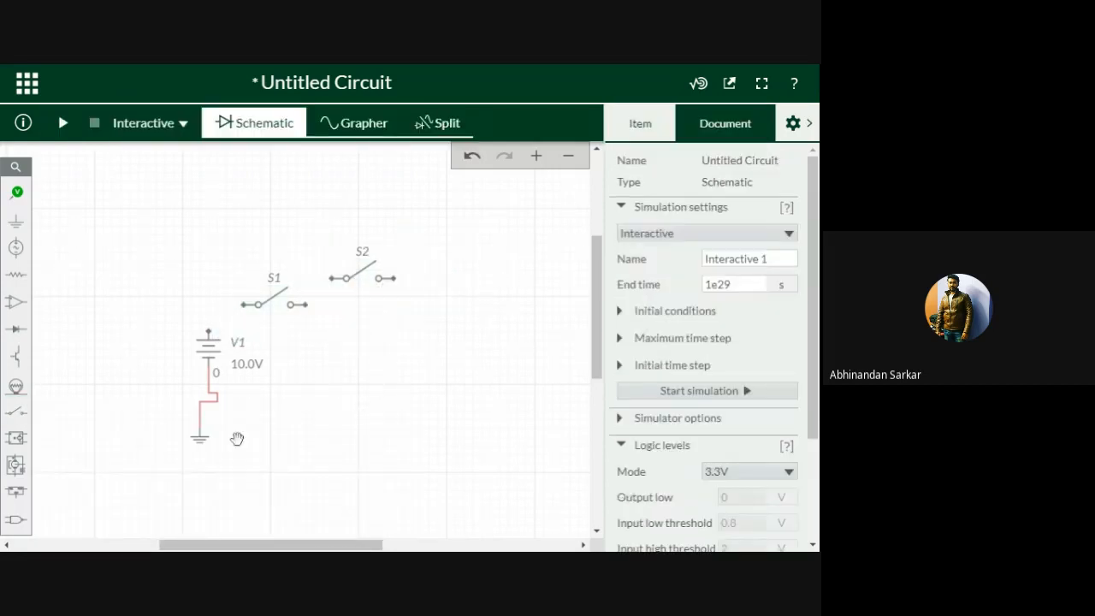
# Add a lamp indicator and position it to the right of switch S2
pyautogui.click(16, 330)
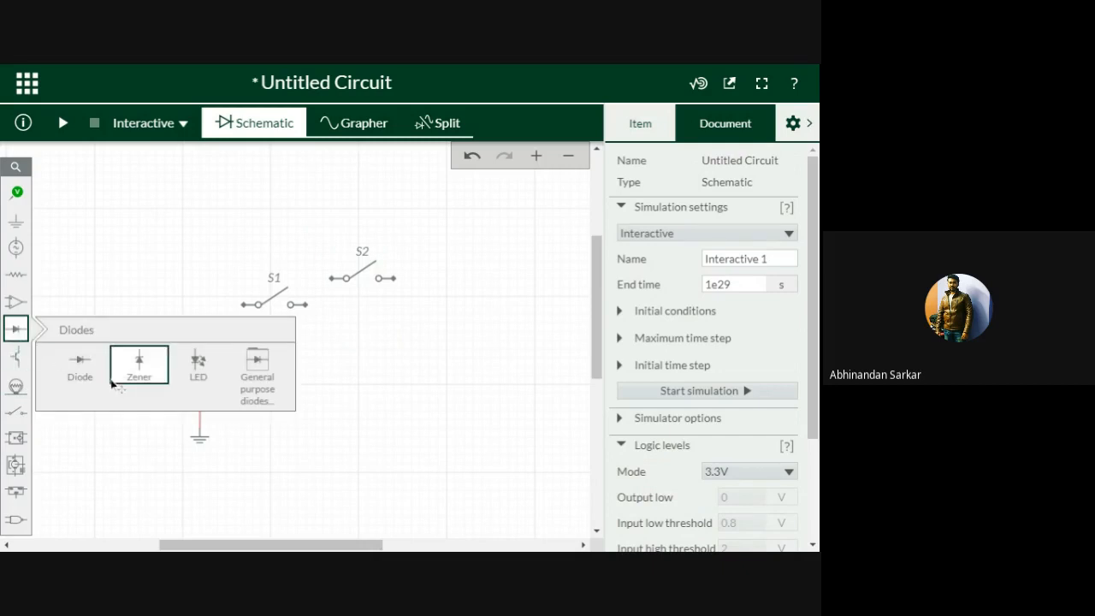
pyautogui.click(16, 385)
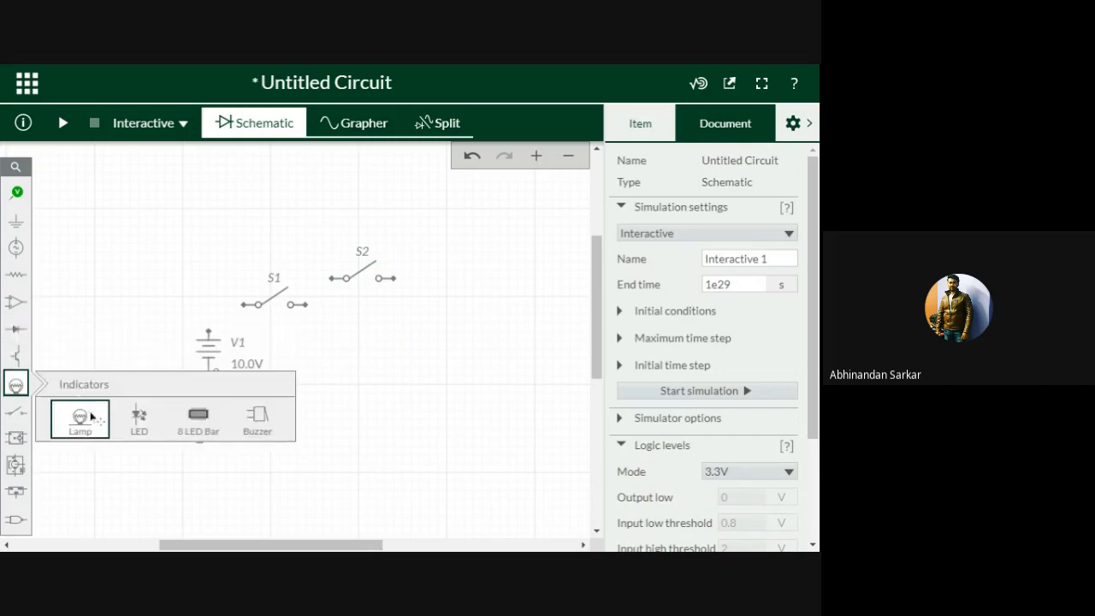
pyautogui.click(456, 362)
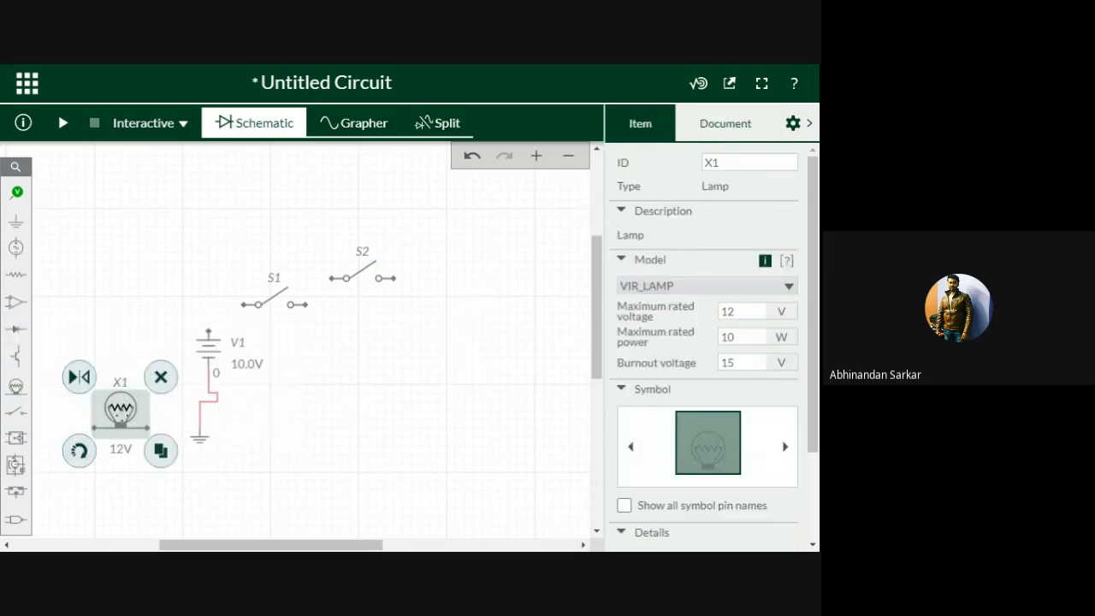
pyautogui.moveTo(125, 408); pyautogui.dragTo(472, 275)
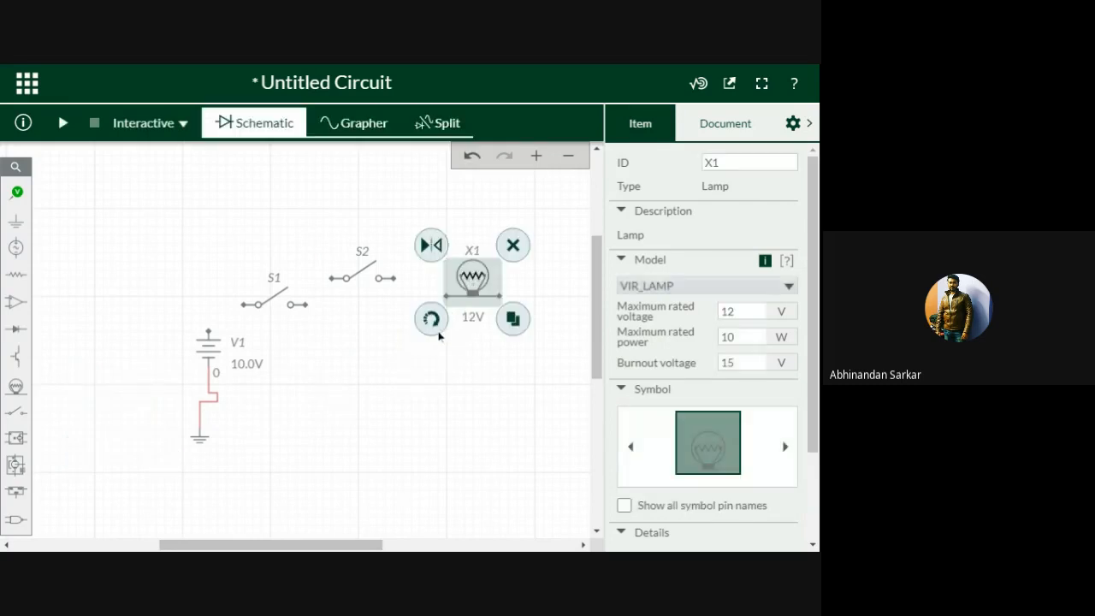
# Move switch S2 level with switch S1 and set it open
pyautogui.click(376, 342)
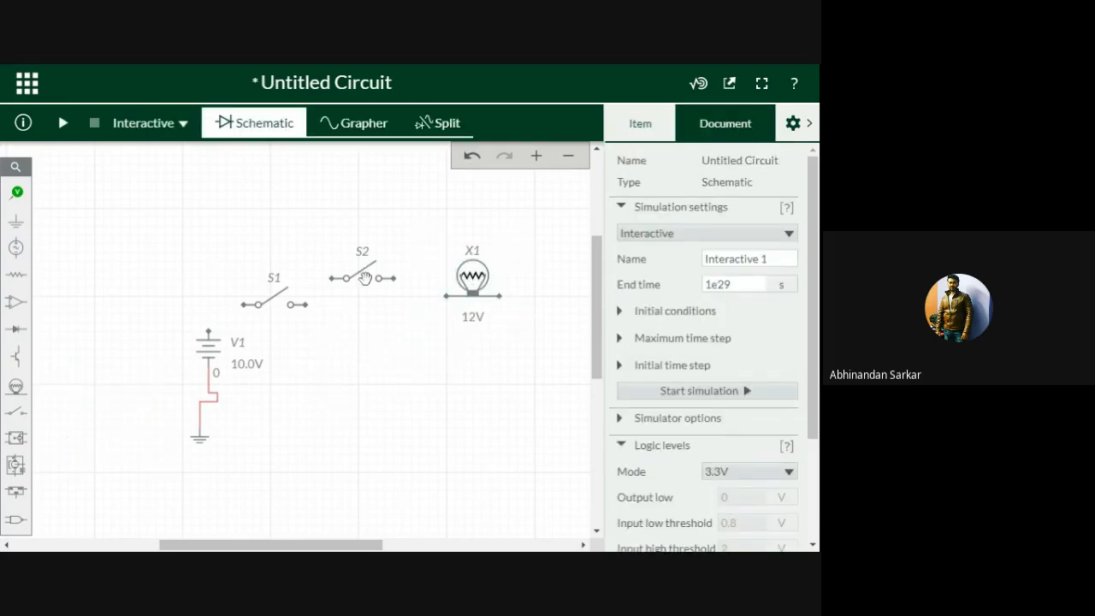
pyautogui.click(365, 278)
pyautogui.moveTo(365, 278); pyautogui.dragTo(373, 304)
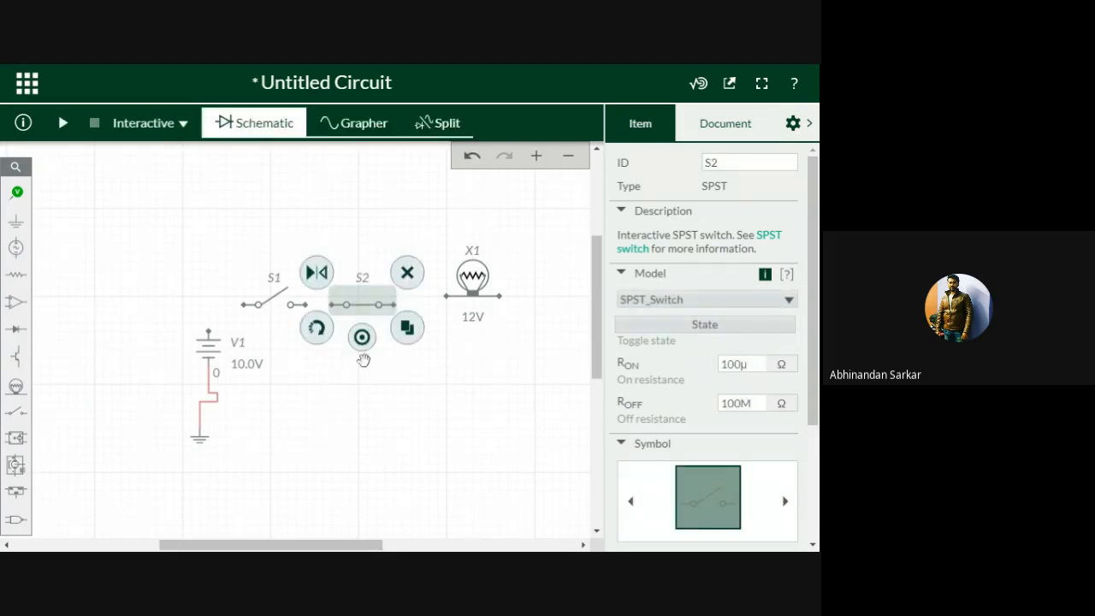
pyautogui.click(365, 358)
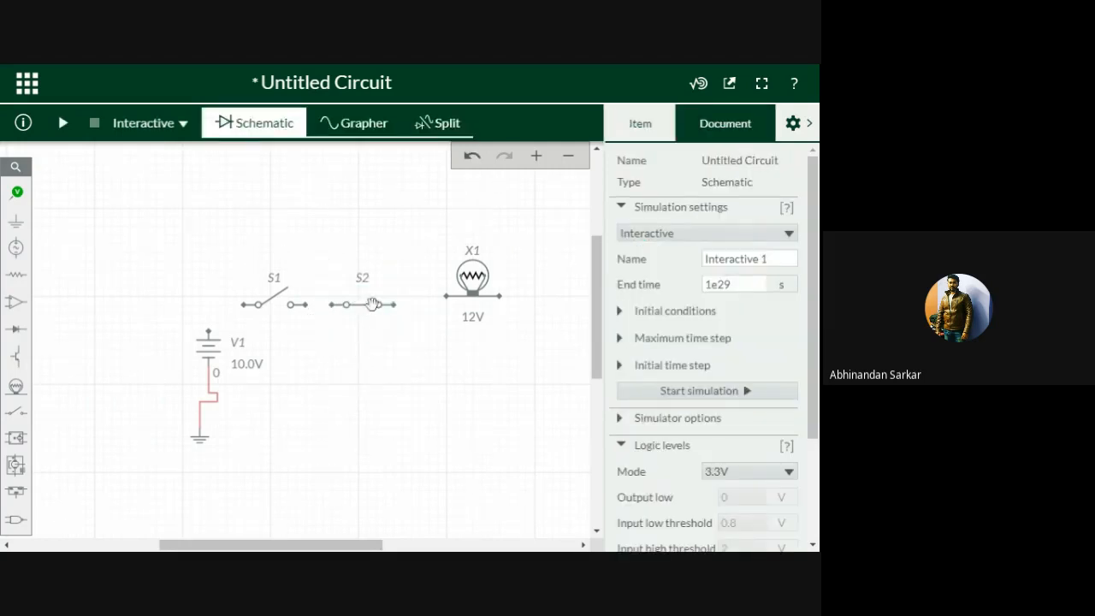
pyautogui.click(370, 305)
pyautogui.click(308, 409)
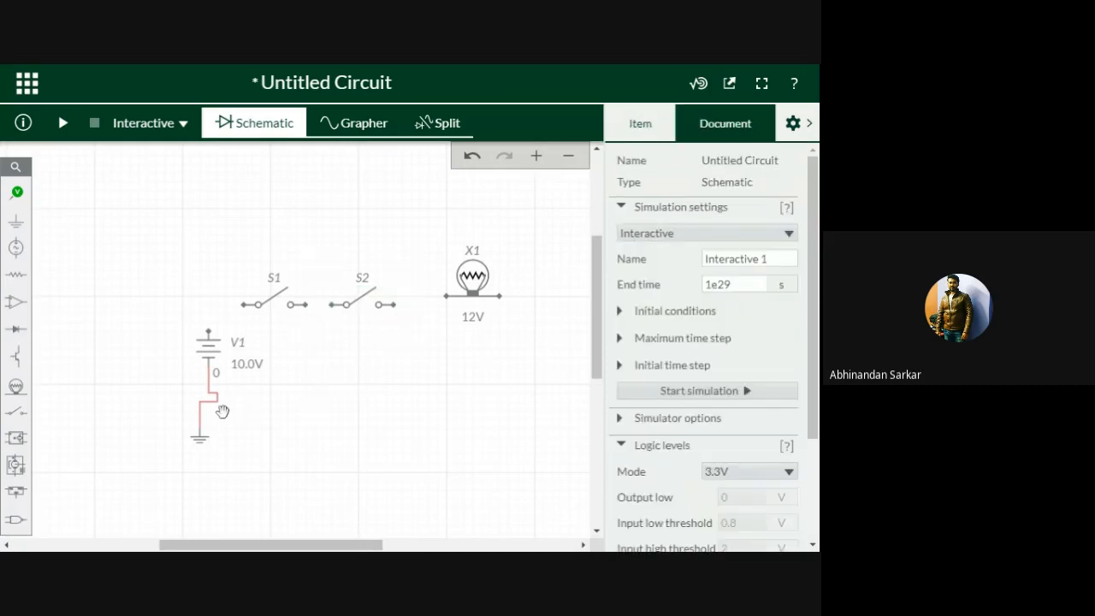
# Wire the positive terminal of source V1 through switches S1 and S2 in series to the near terminal of lamp X1
pyautogui.click(208, 328)
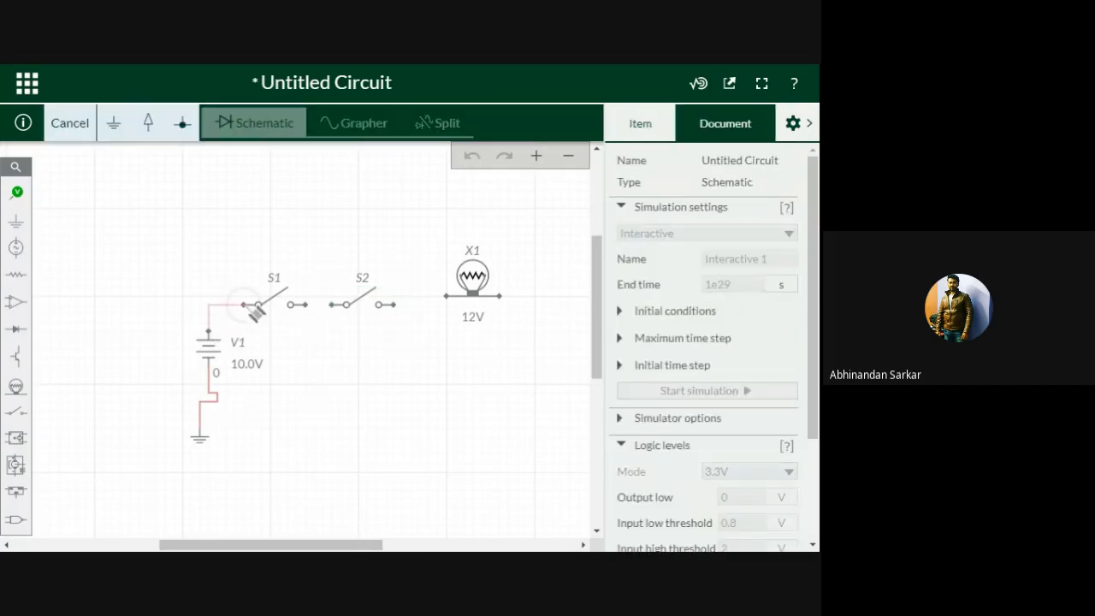
pyautogui.click(245, 305)
pyautogui.click(291, 382)
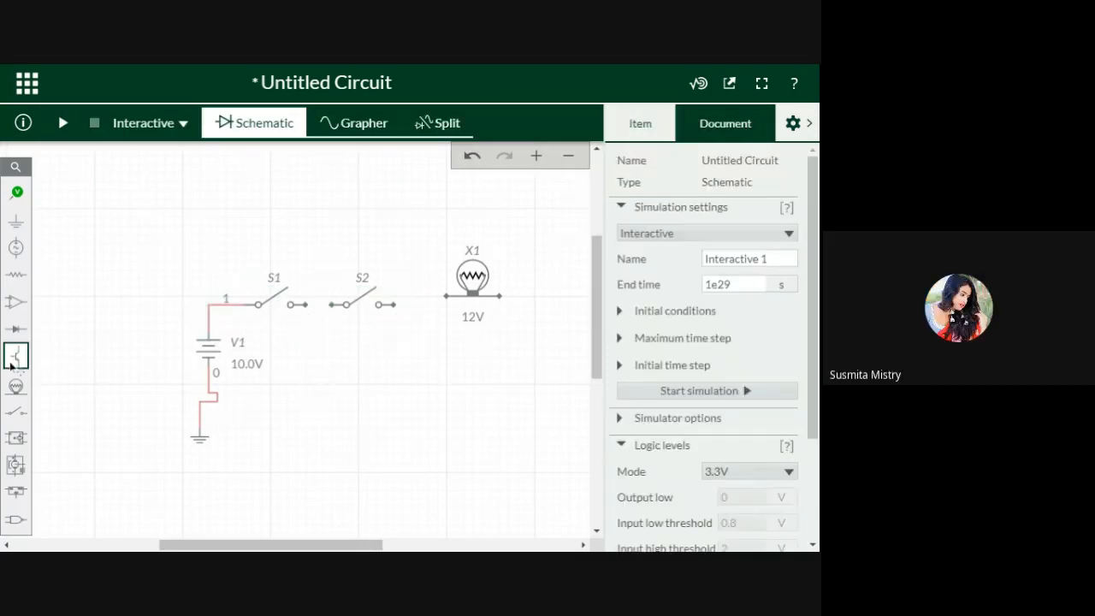
pyautogui.click(27, 421)
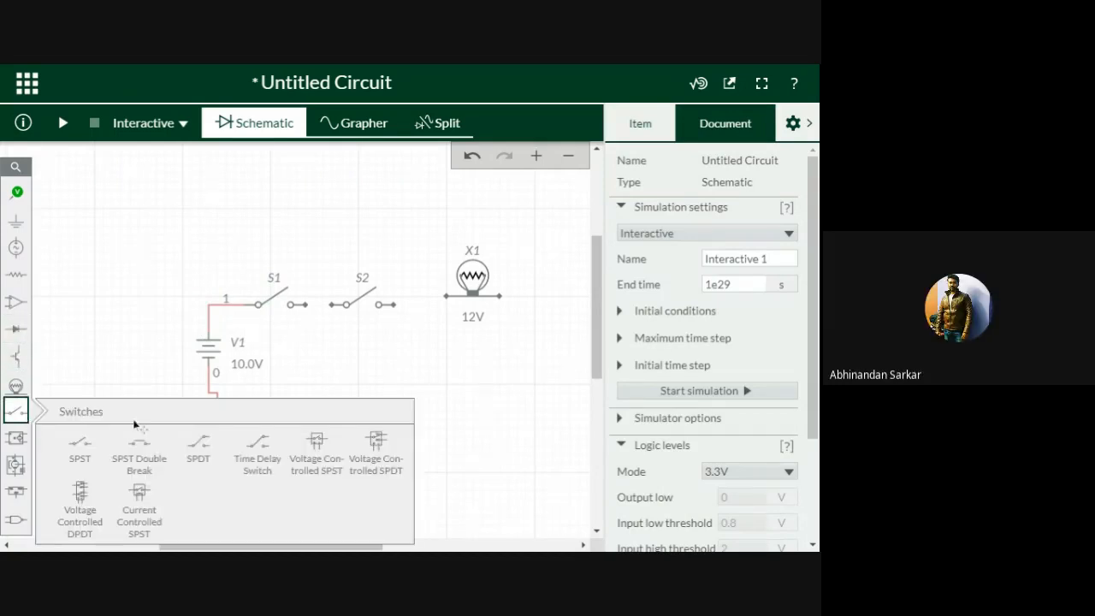
pyautogui.click(305, 304)
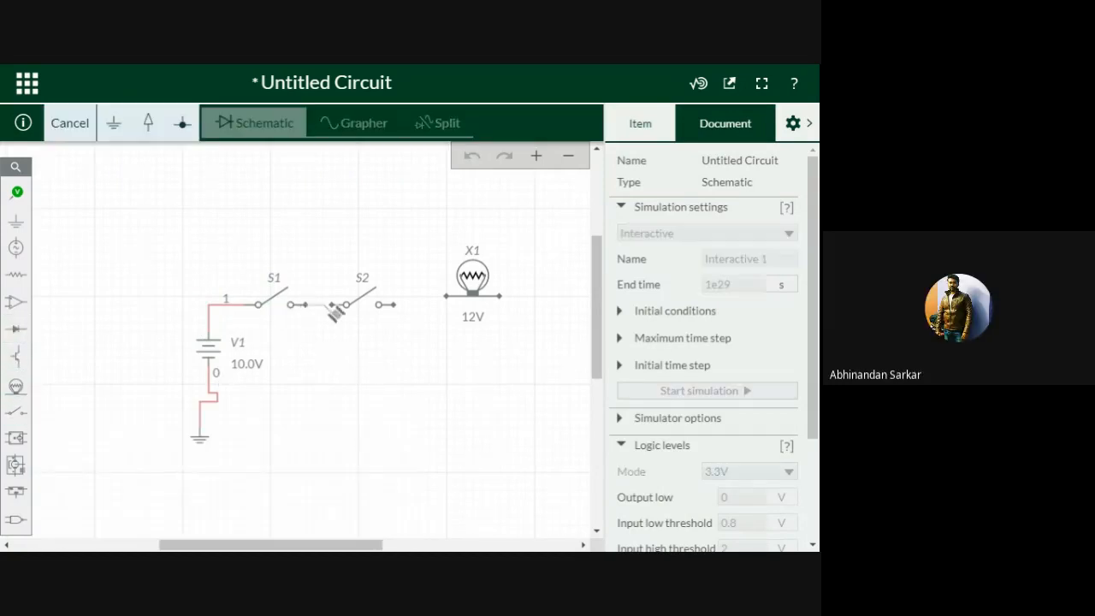
pyautogui.click(346, 305)
pyautogui.click(379, 305)
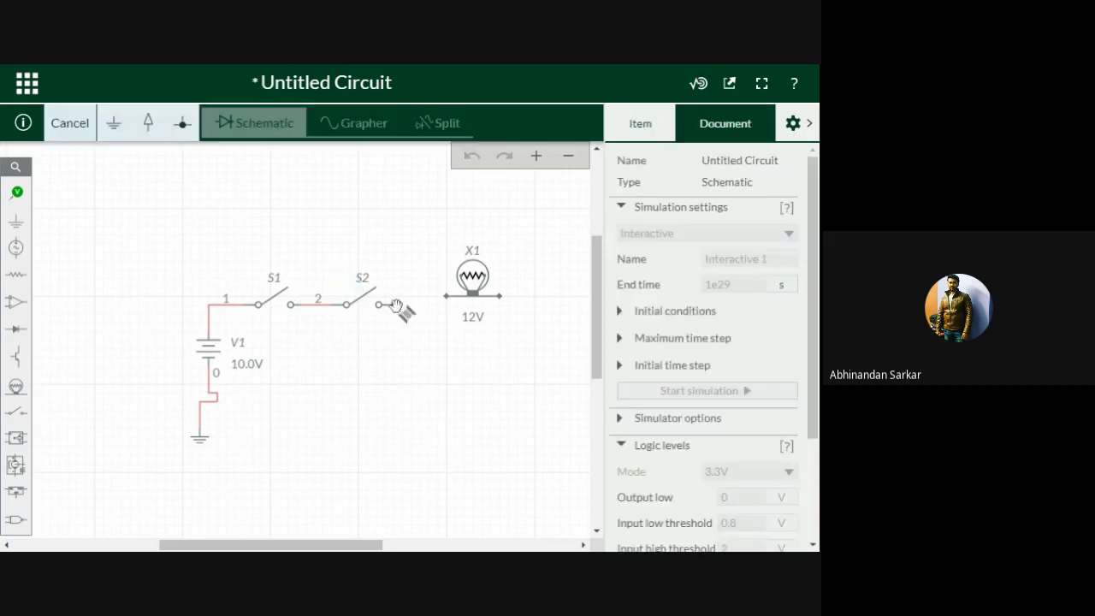
pyautogui.click(449, 296)
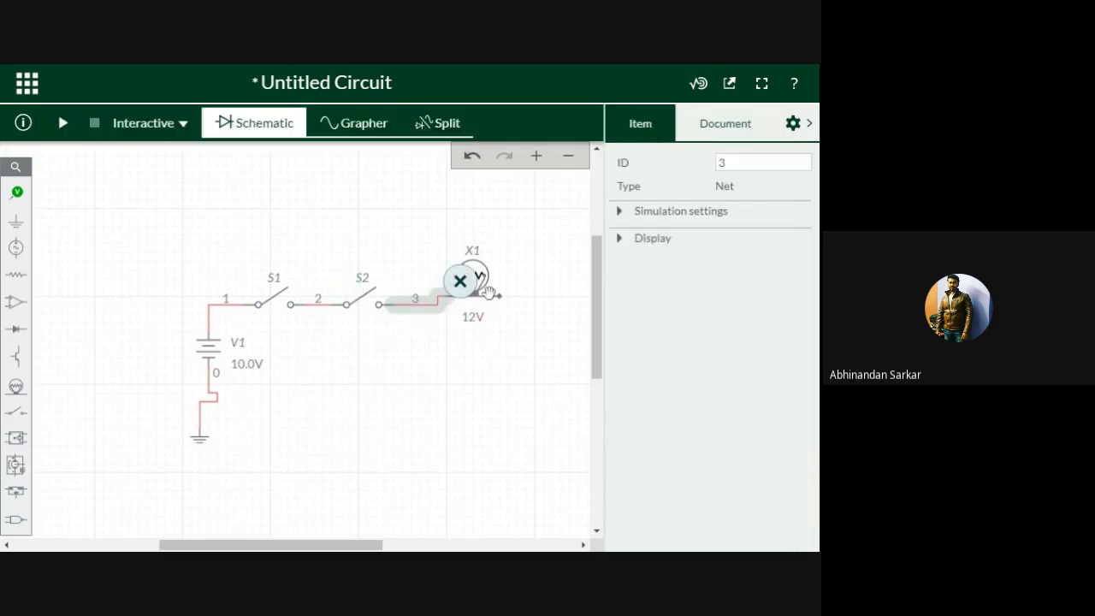
# Connect the free terminal of lamp X1 back to the grounded wire below source V1
pyautogui.click(503, 296)
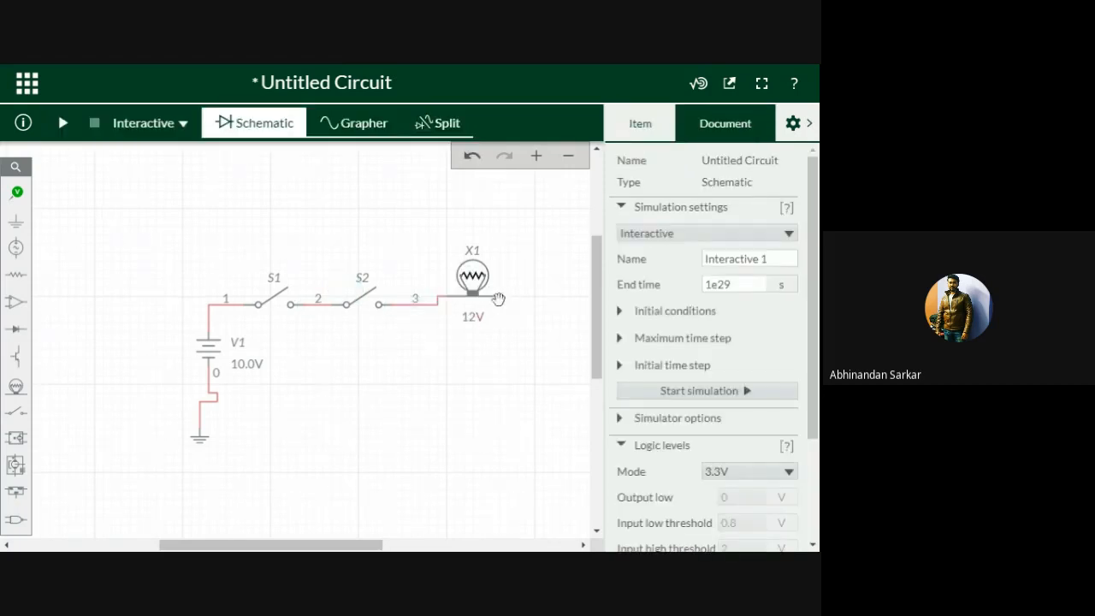
pyautogui.click(499, 296)
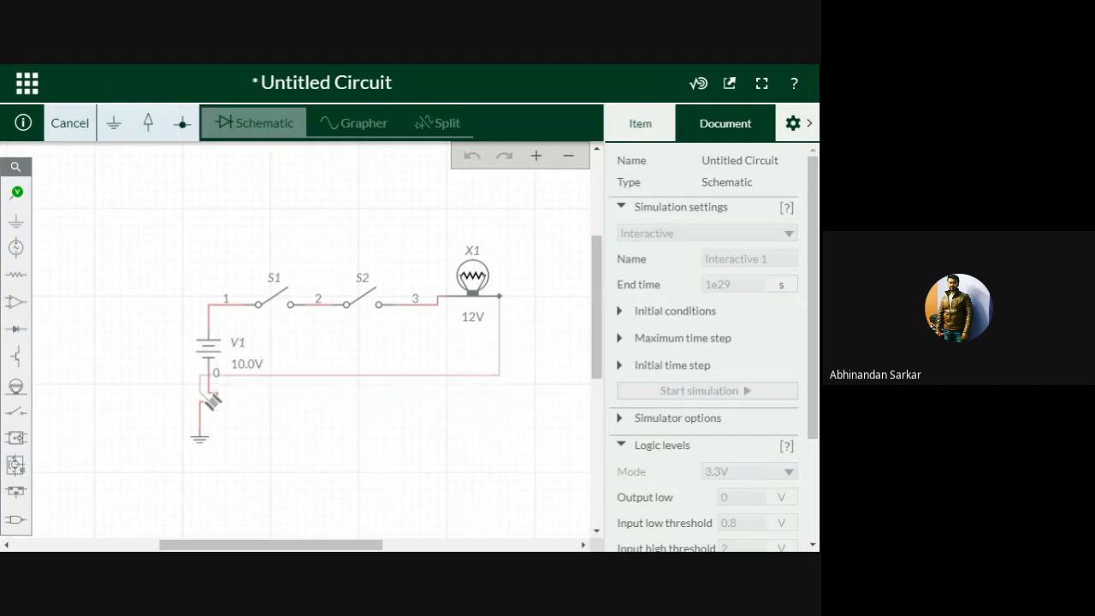
pyautogui.click(212, 400)
pyautogui.click(354, 476)
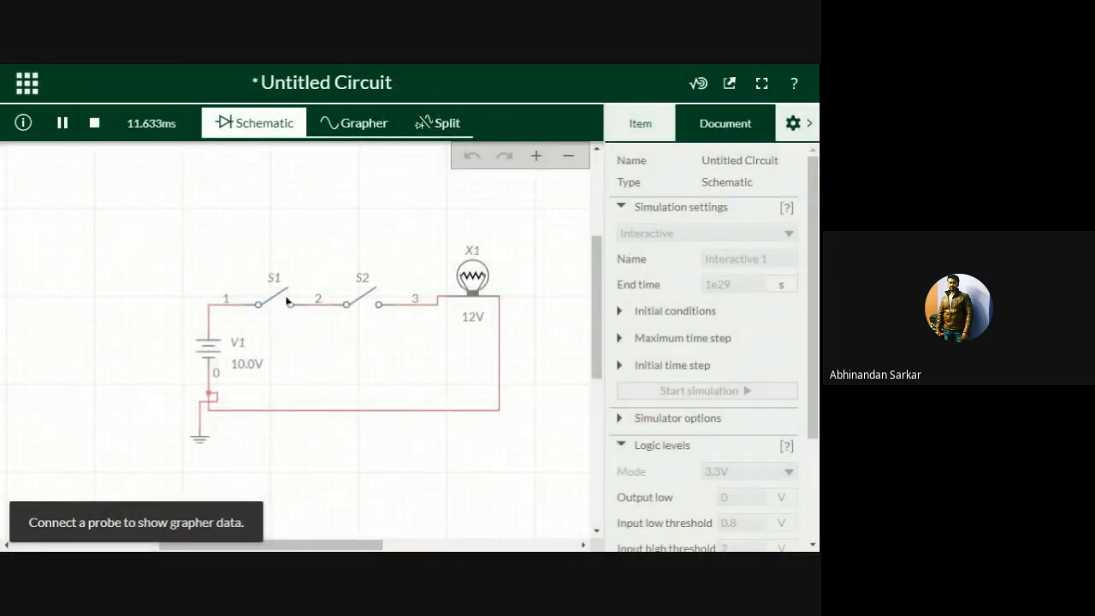
# Run the simulation, close switches S1 and S2, and open and reclose S2 to test the series circuit
pyautogui.click(284, 300)
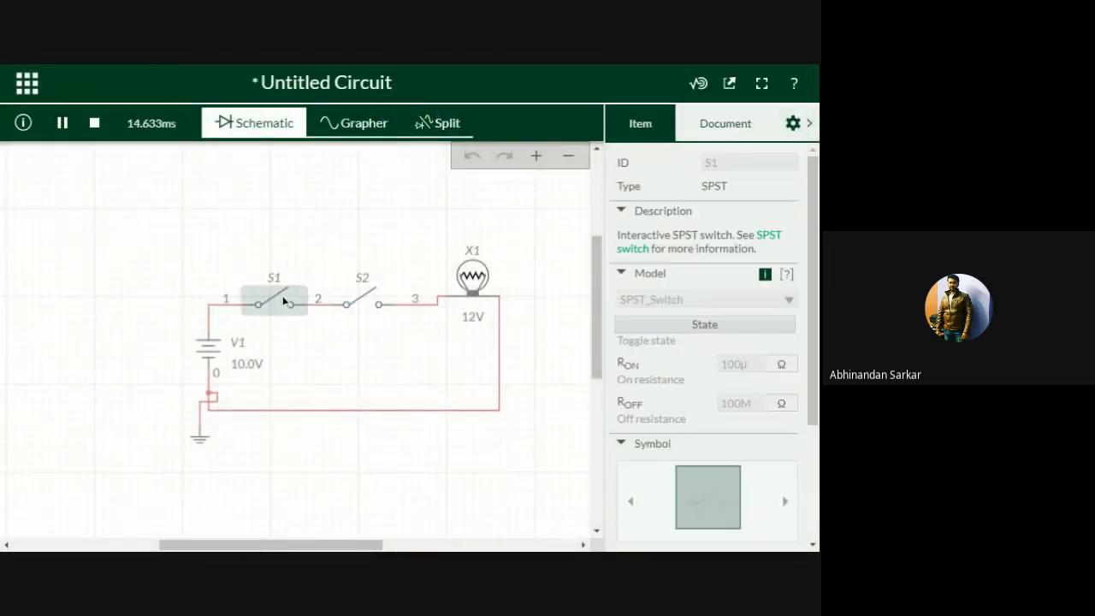
pyautogui.click(285, 301)
pyautogui.click(367, 302)
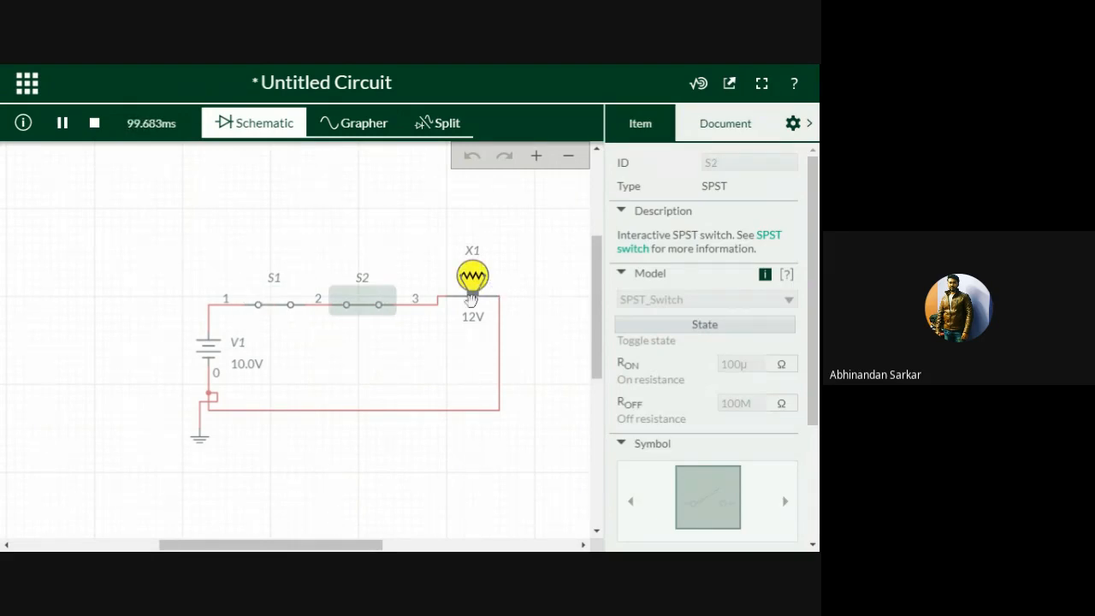
pyautogui.click(366, 312)
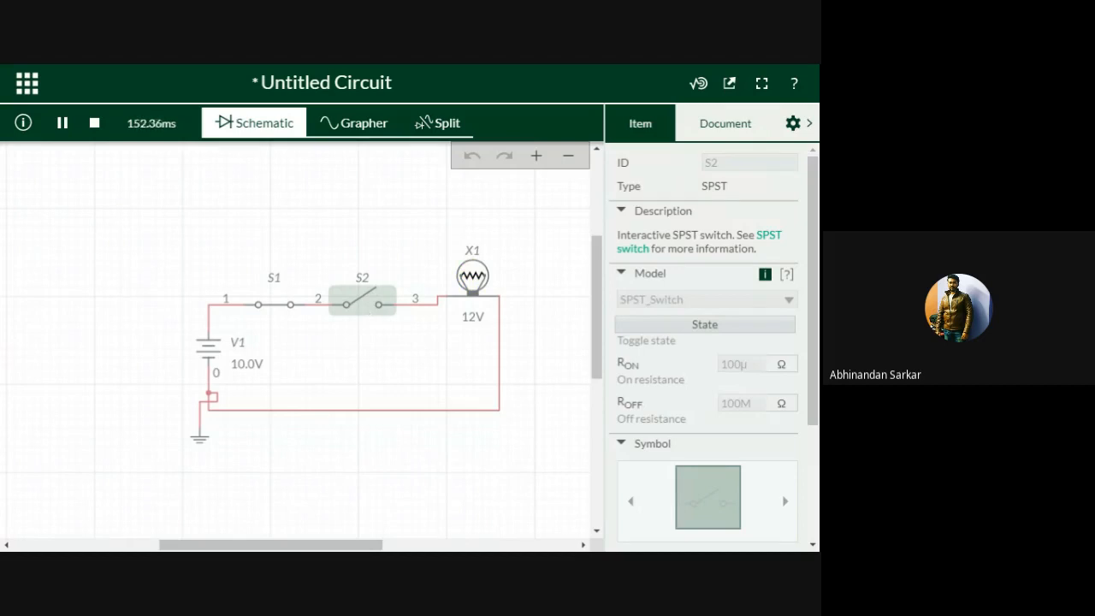
pyautogui.click(366, 312)
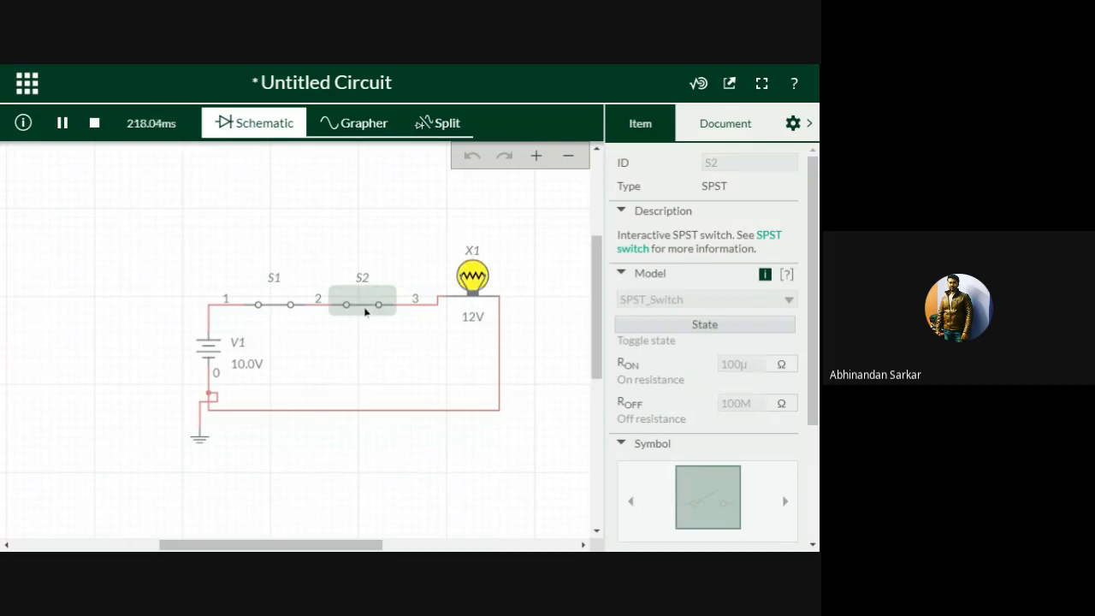
# Open S2 and S1, toggle each switch with the other open, leave both open and stop the simulation
pyautogui.click(366, 311)
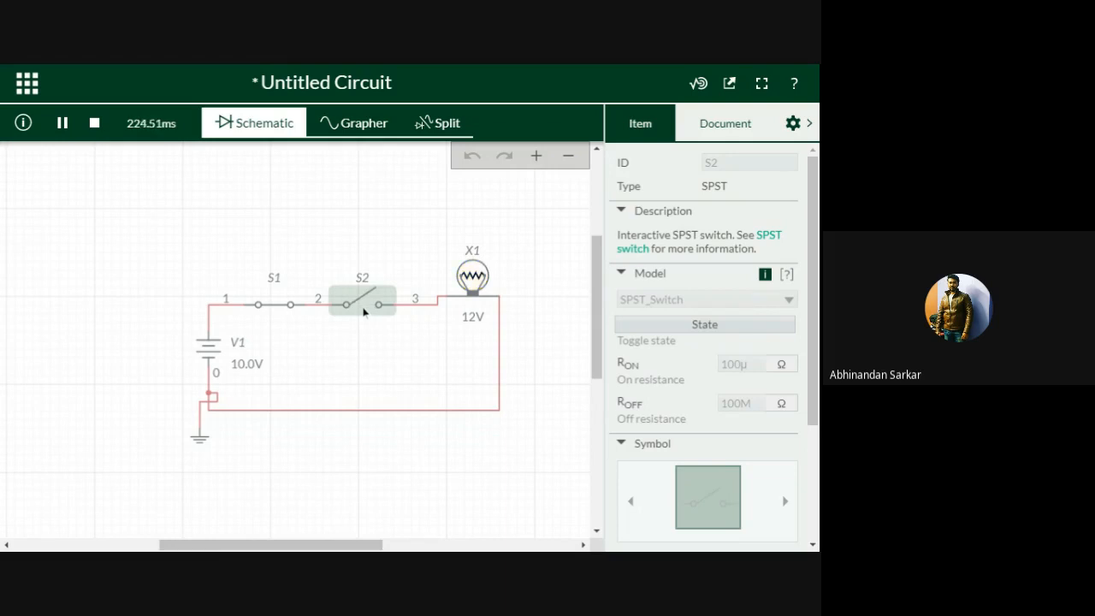
pyautogui.click(282, 310)
pyautogui.click(370, 308)
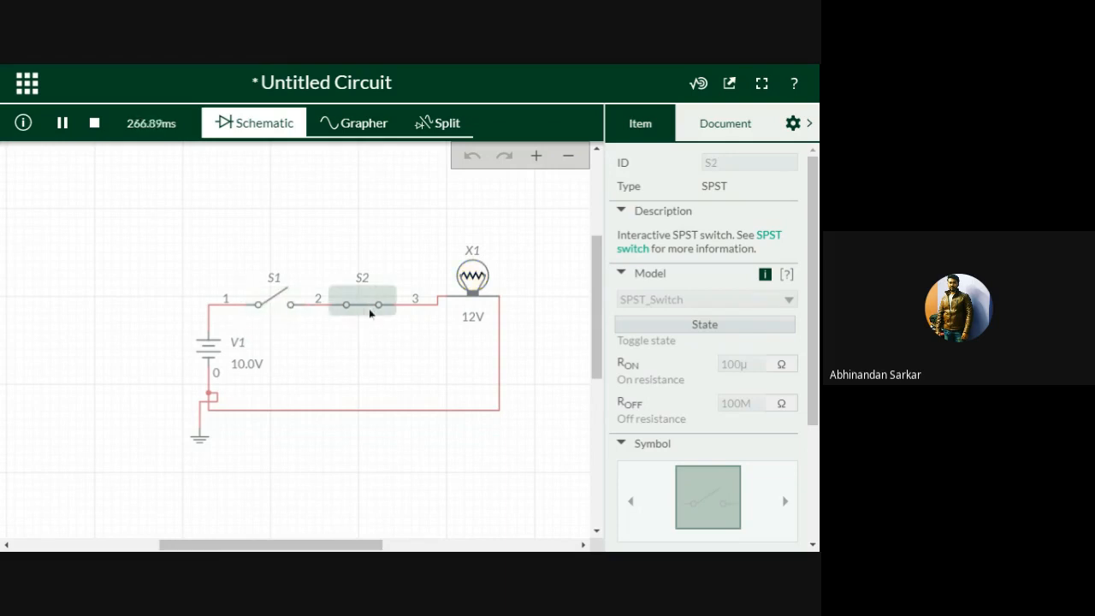
pyautogui.click(369, 311)
pyautogui.click(272, 306)
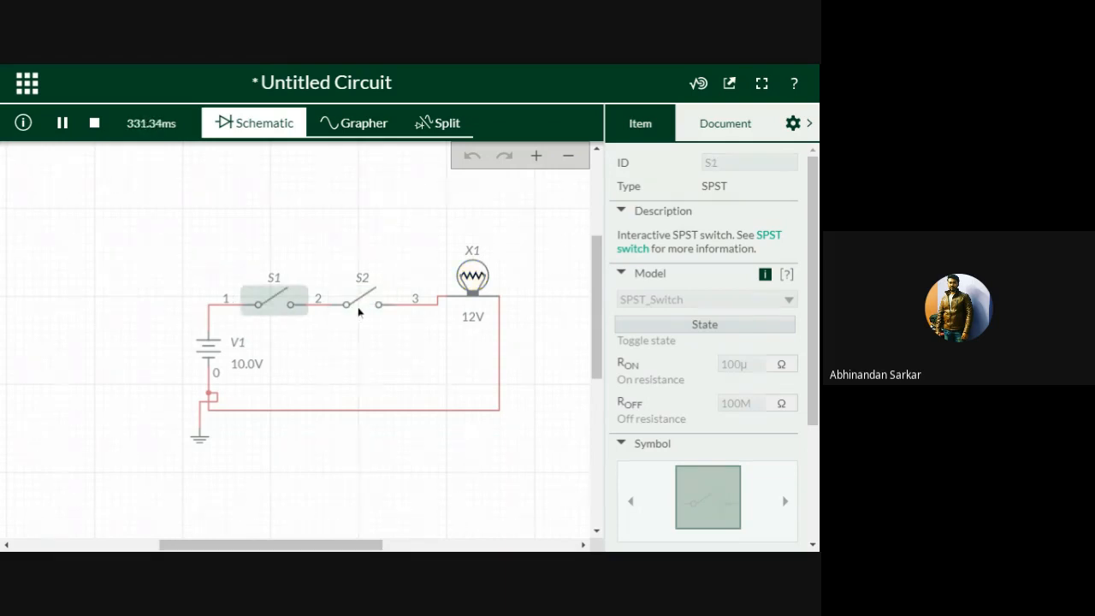
pyautogui.click(94, 123)
# Delete the wires on both sides of switch S1 and move S1 above switch S2
pyautogui.click(322, 309)
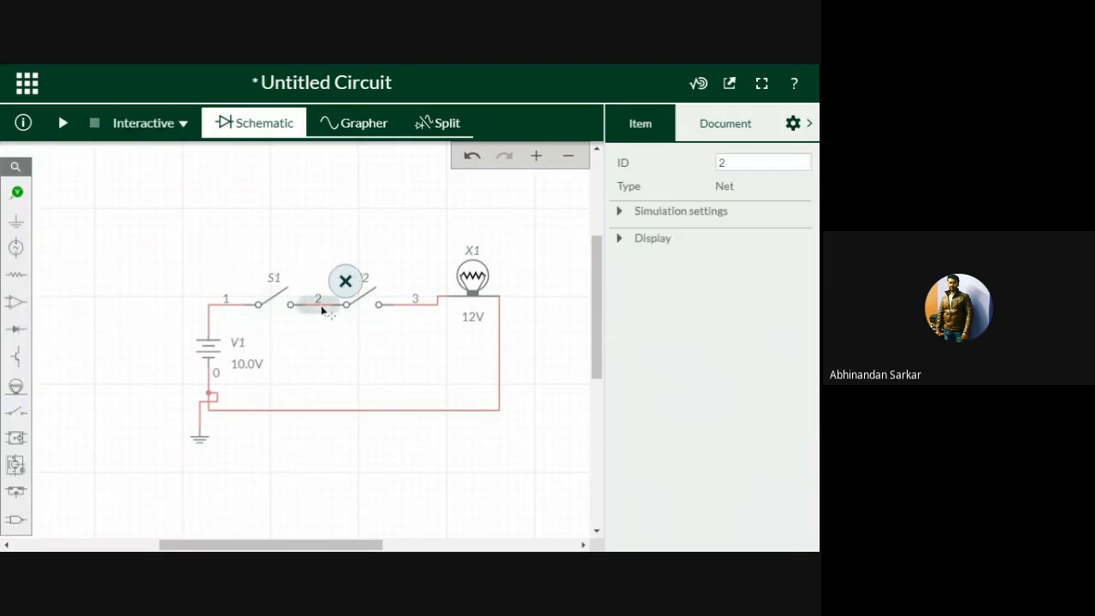
pyautogui.press('Delete')
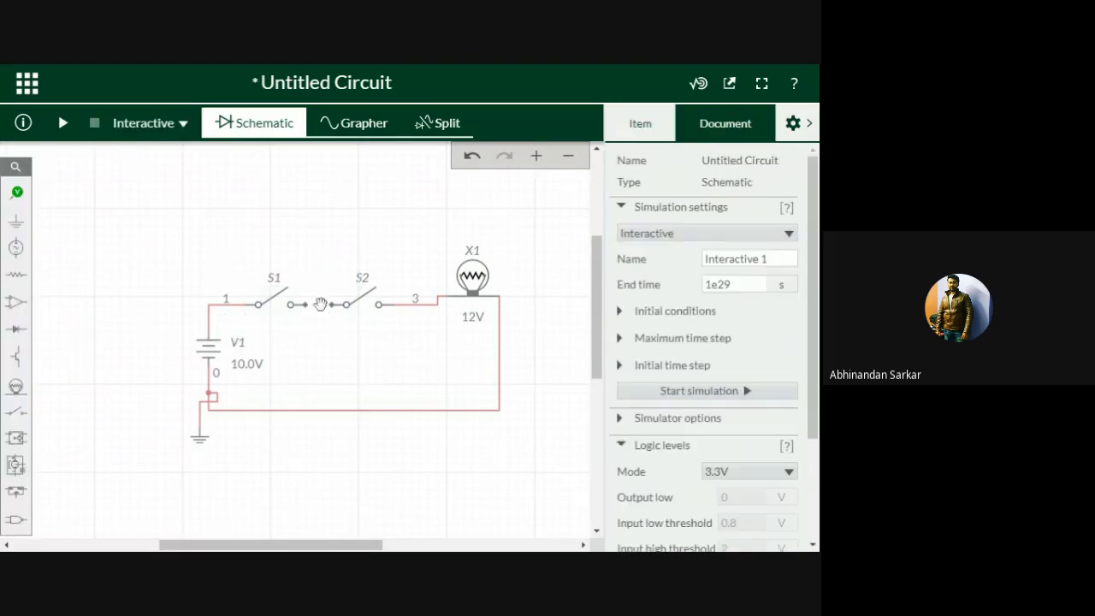
pyautogui.click(231, 315)
pyautogui.press('Delete')
pyautogui.moveTo(274, 303); pyautogui.dragTo(308, 241)
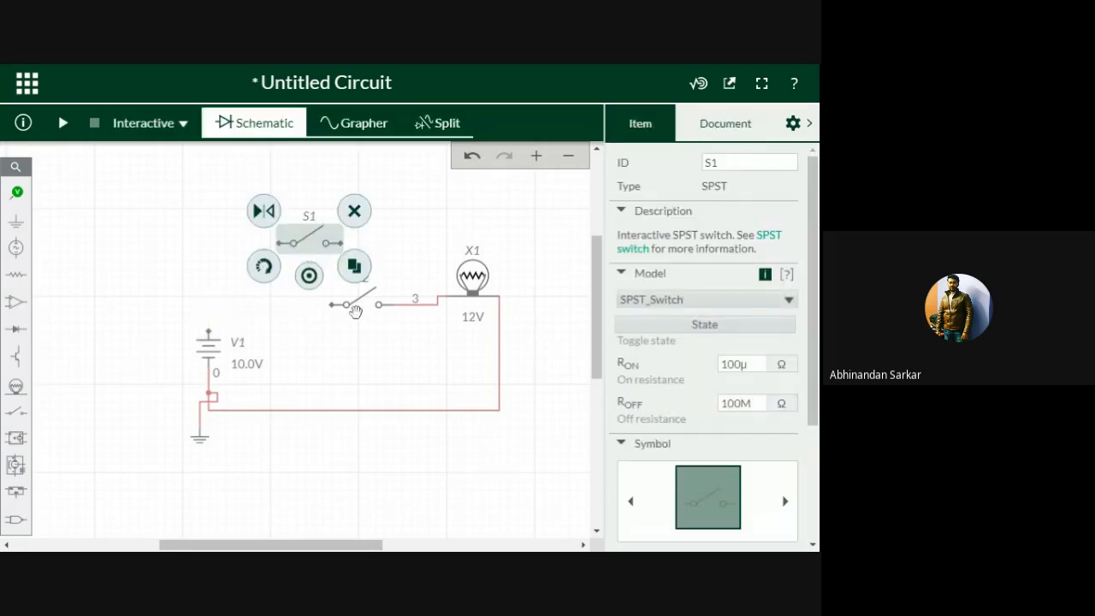
pyautogui.click(359, 301)
pyautogui.click(423, 305)
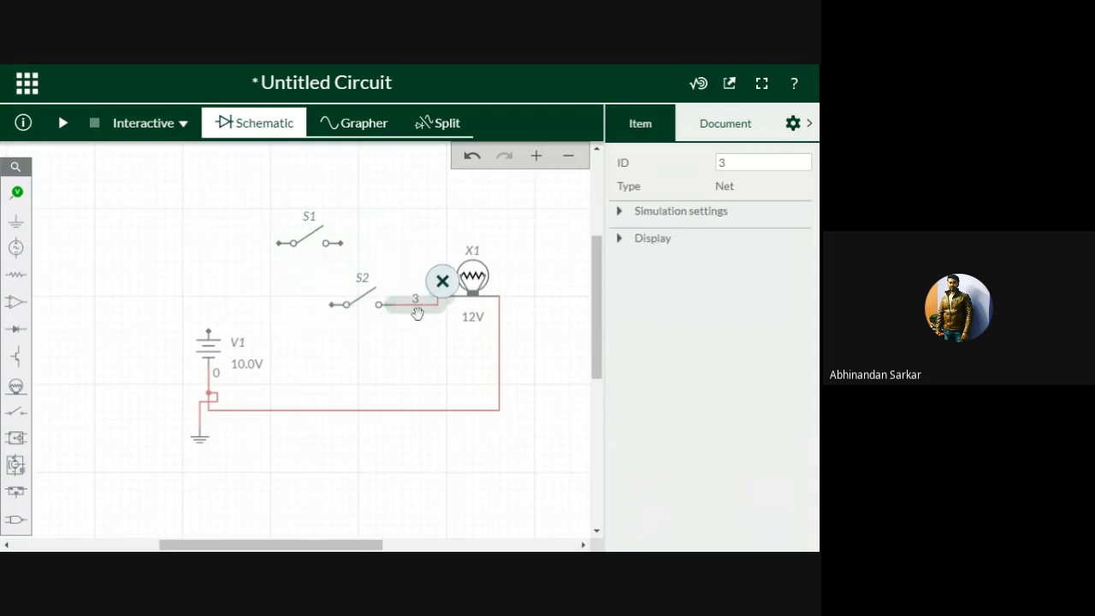
pyautogui.click(301, 332)
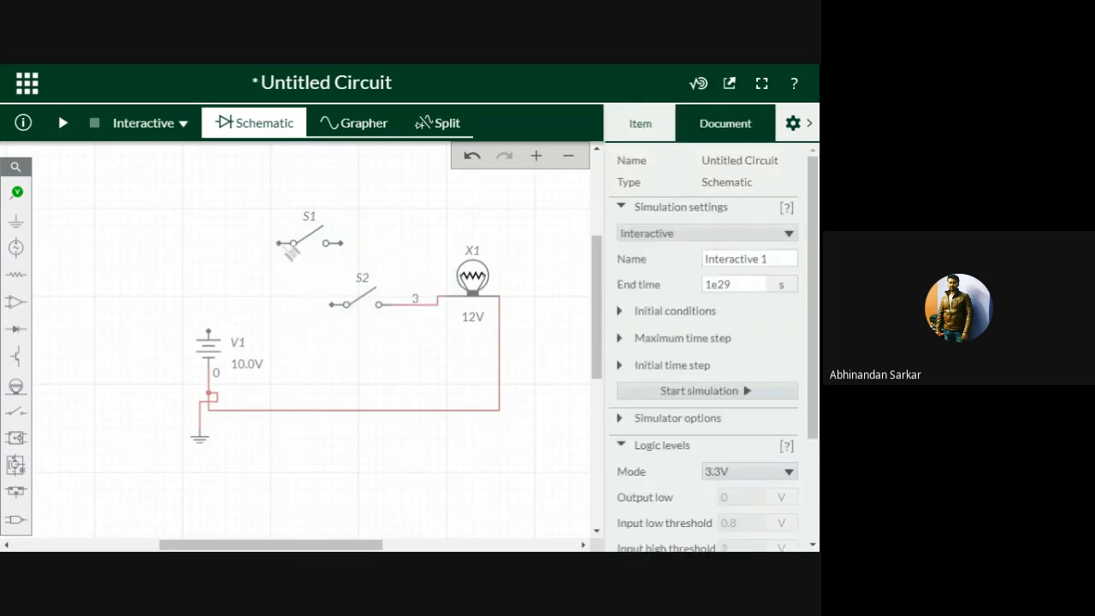
# Wire switch S1 in parallel with S2 and connect the positive terminal of V1 to their shared input wire
pyautogui.moveTo(273, 244); pyautogui.dragTo(336, 323)
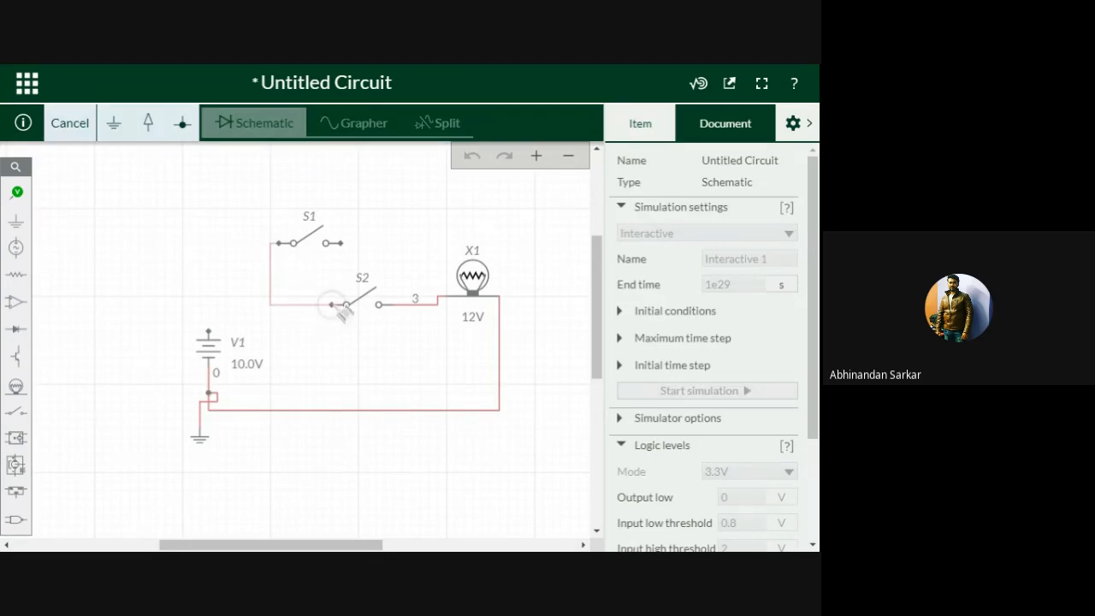
pyautogui.click(334, 306)
pyautogui.click(360, 362)
pyautogui.moveTo(340, 244); pyautogui.dragTo(419, 305)
pyautogui.click(416, 367)
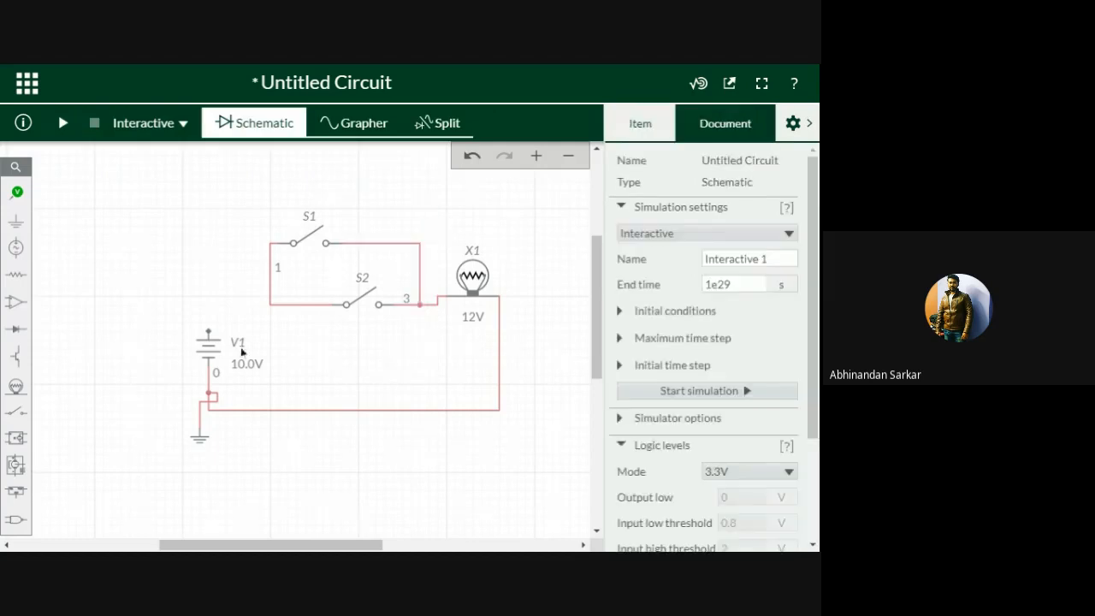
pyautogui.moveTo(210, 333); pyautogui.dragTo(271, 273)
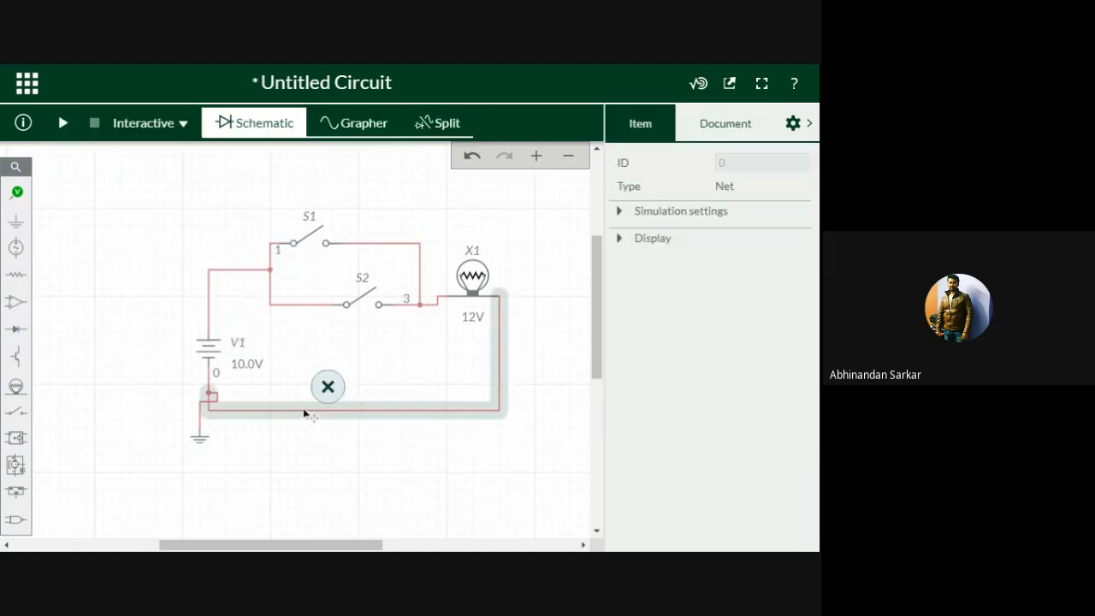
# Run the simulation, close S1, close and reopen S2, reopen S1, and stop the run
pyautogui.click(64, 123)
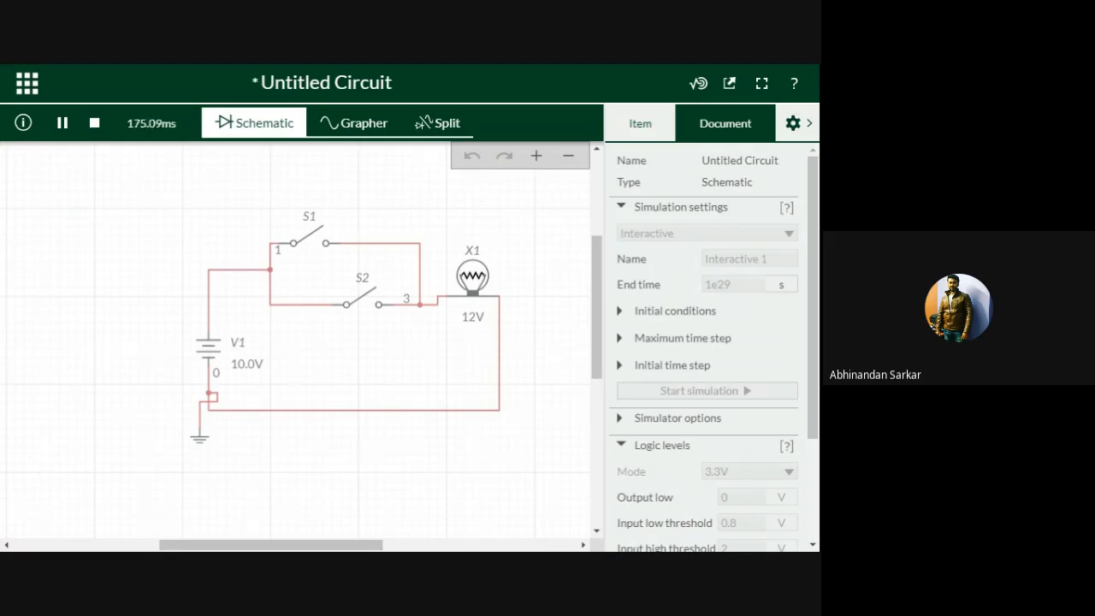
pyautogui.click(319, 241)
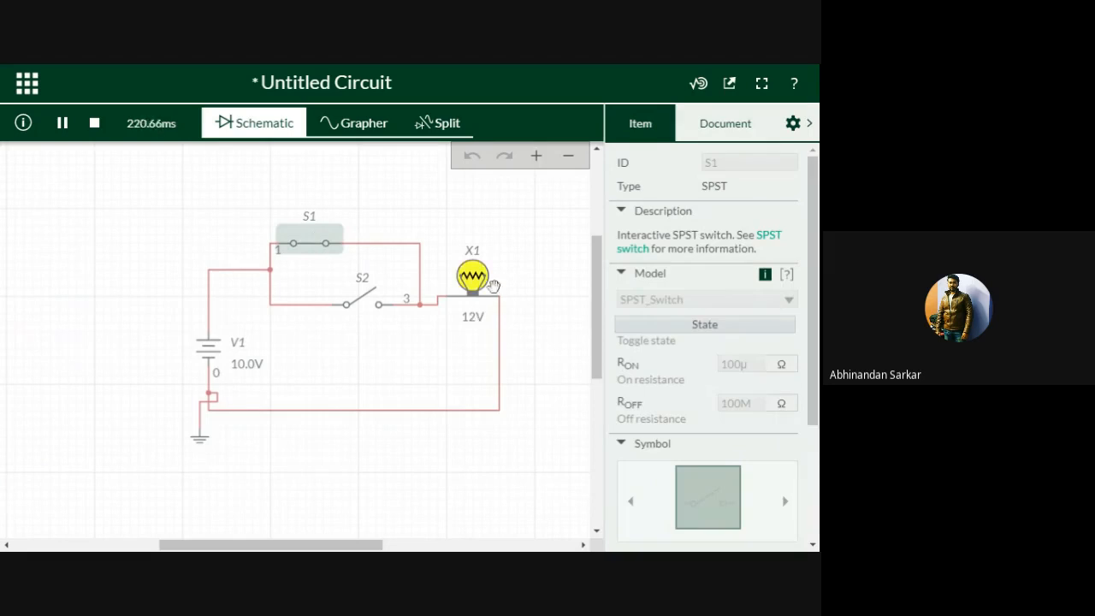
pyautogui.click(364, 303)
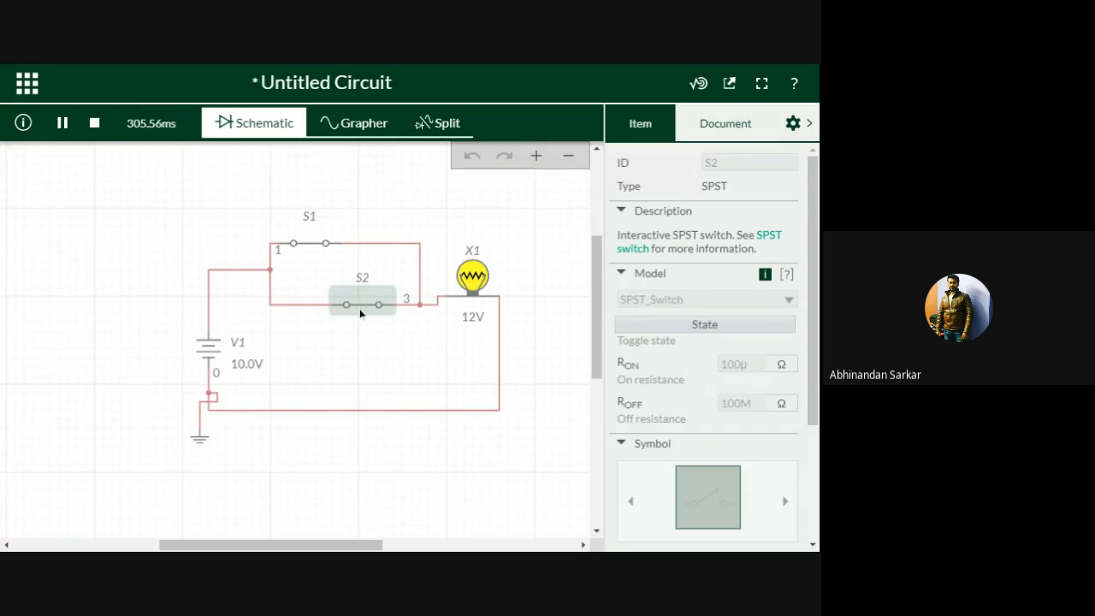
pyautogui.click(361, 308)
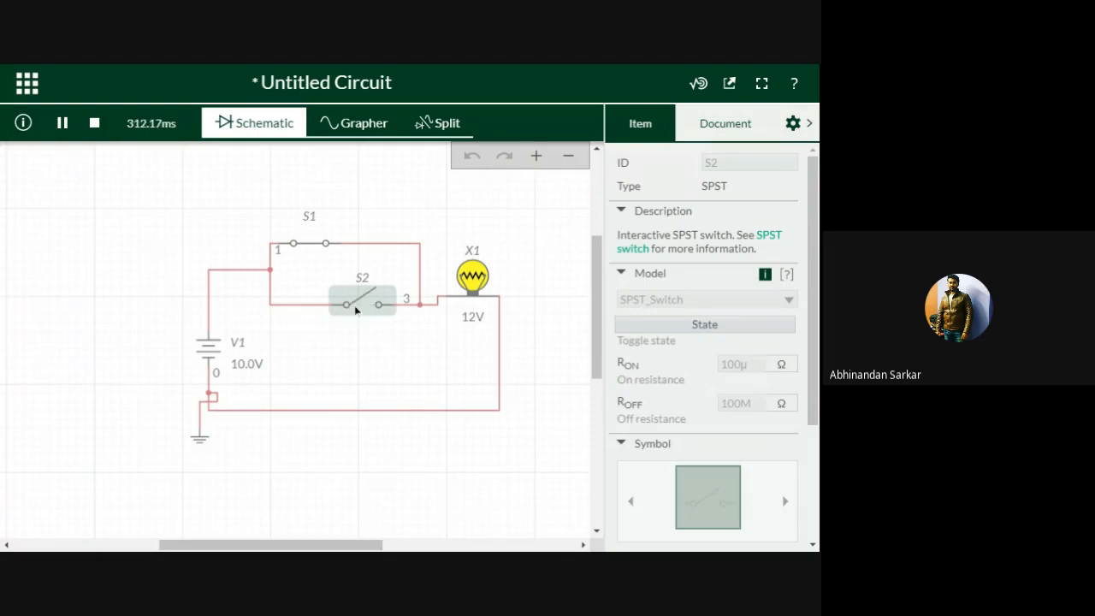
pyautogui.click(319, 250)
pyautogui.click(393, 362)
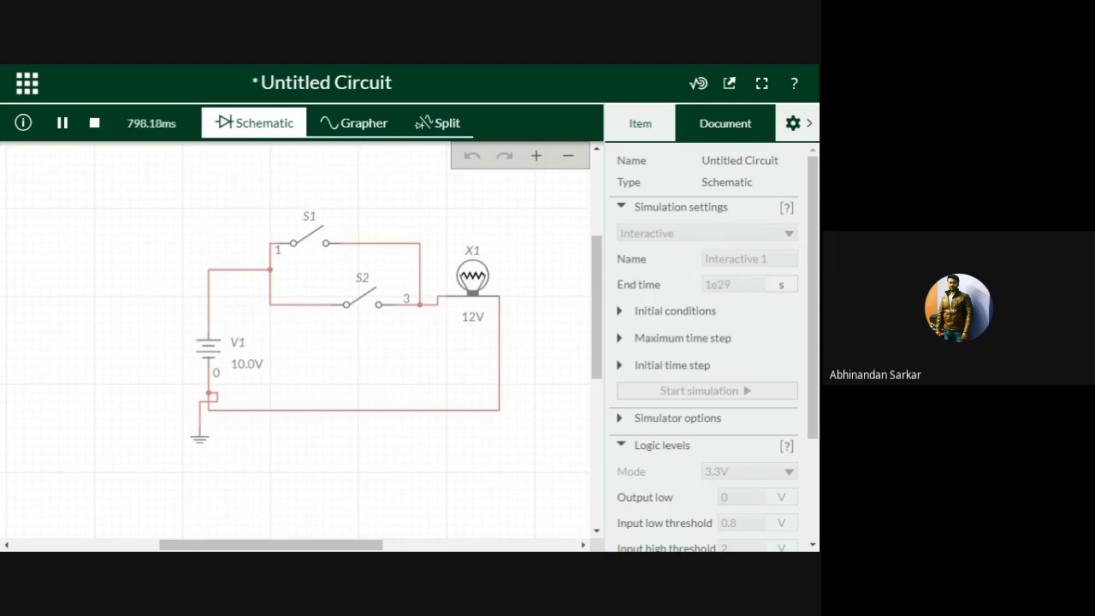
pyautogui.click(94, 123)
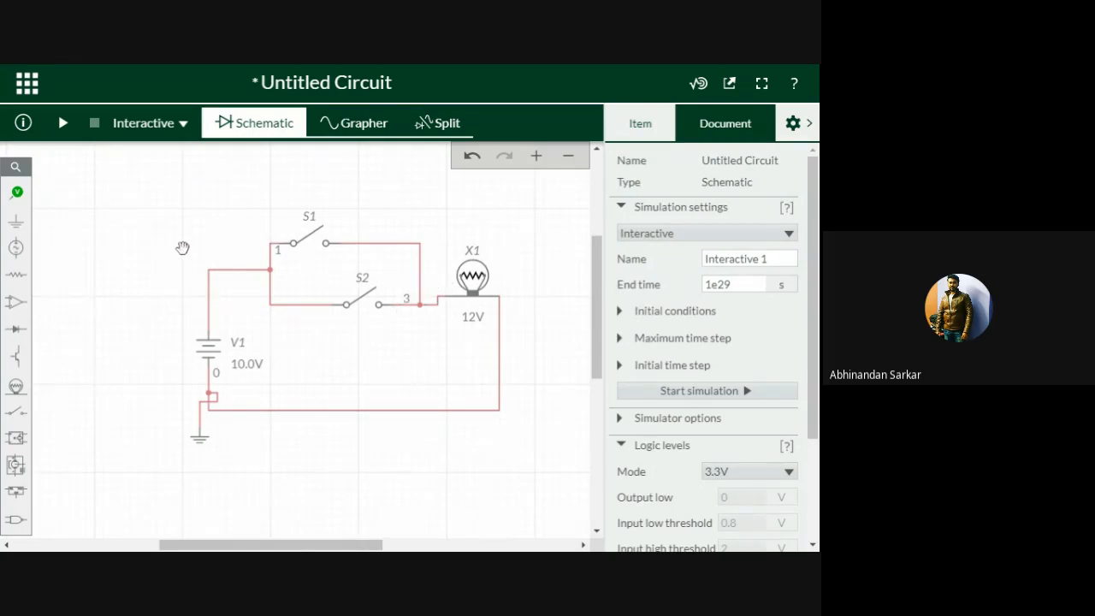
# Delete lamp X1 and switches S1 and S2, keeping V1 and the ground
pyautogui.click(481, 271)
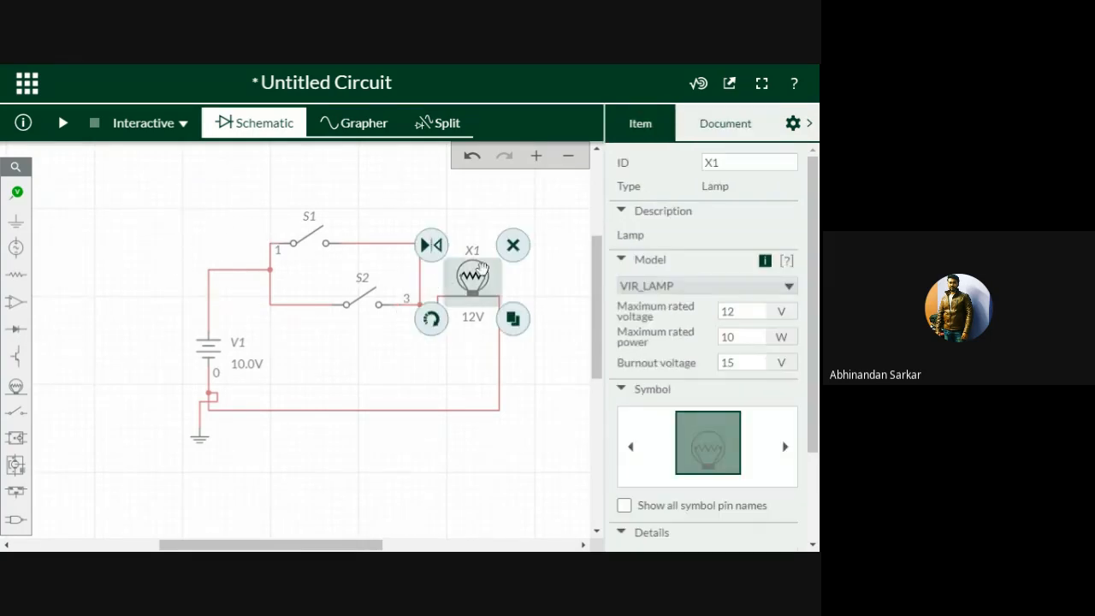
pyautogui.press('Delete')
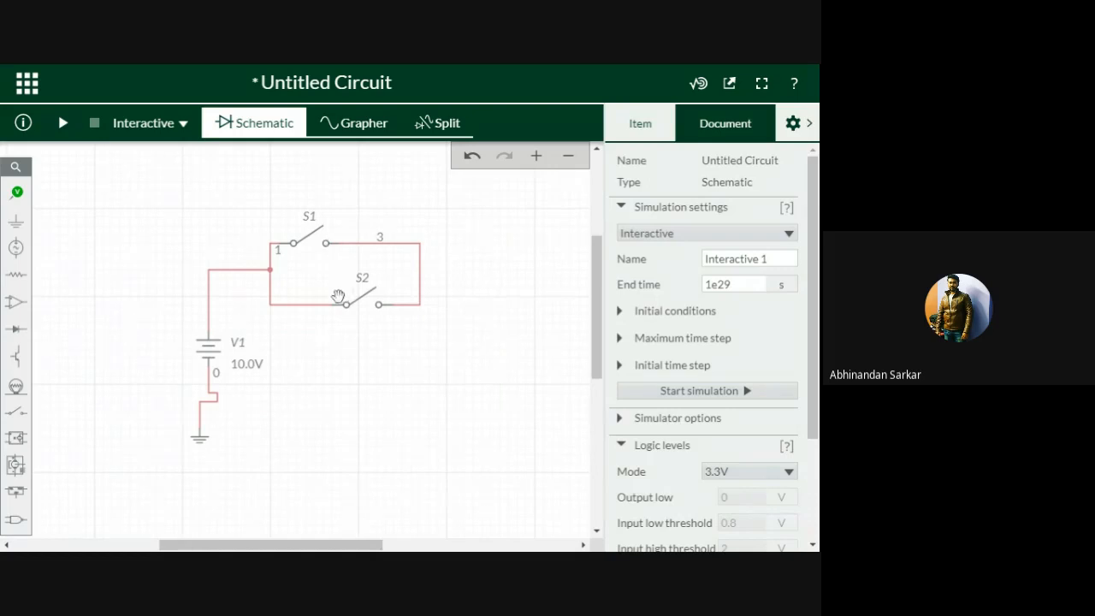
pyautogui.click(306, 238)
pyautogui.press('Delete')
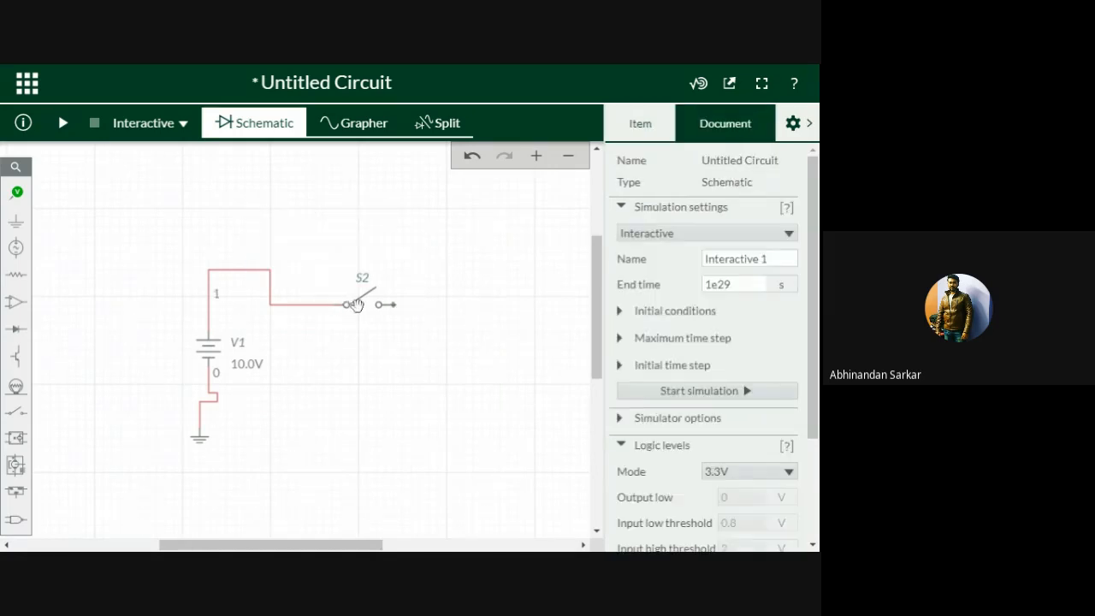
pyautogui.click(355, 305)
pyautogui.press('Delete')
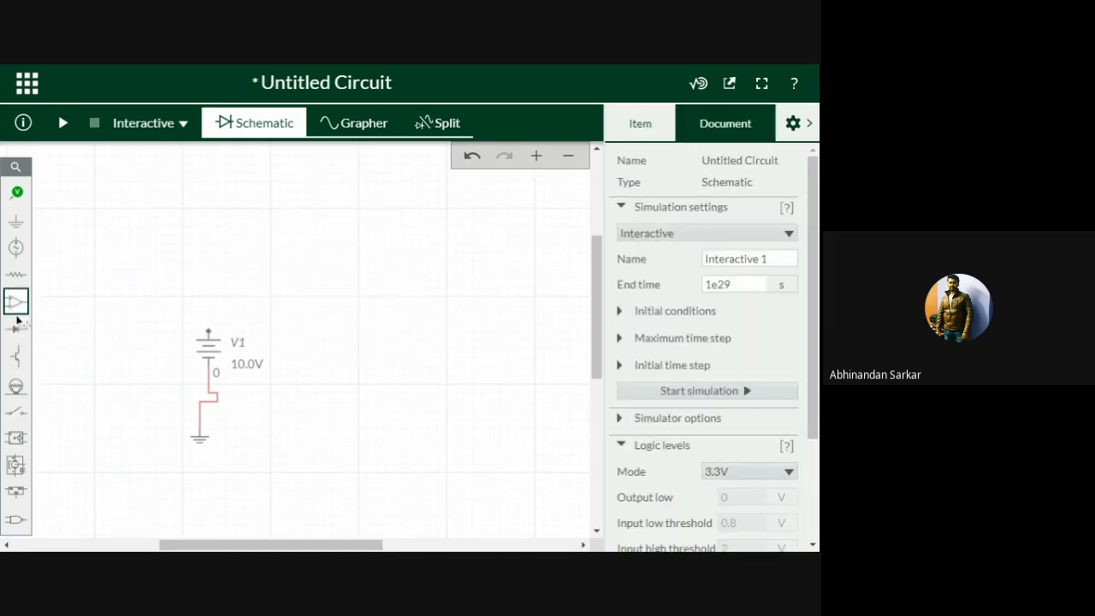
# Place a diode above and beside V1 and a resistor in line with it, further along the same row
pyautogui.click(16, 327)
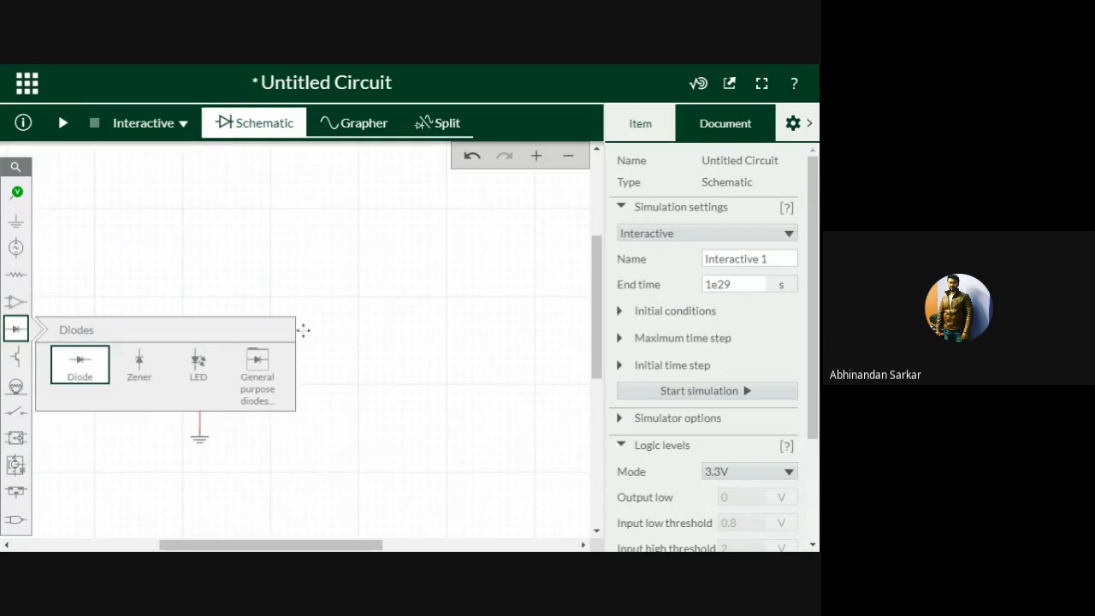
pyautogui.moveTo(303, 330); pyautogui.dragTo(288, 295)
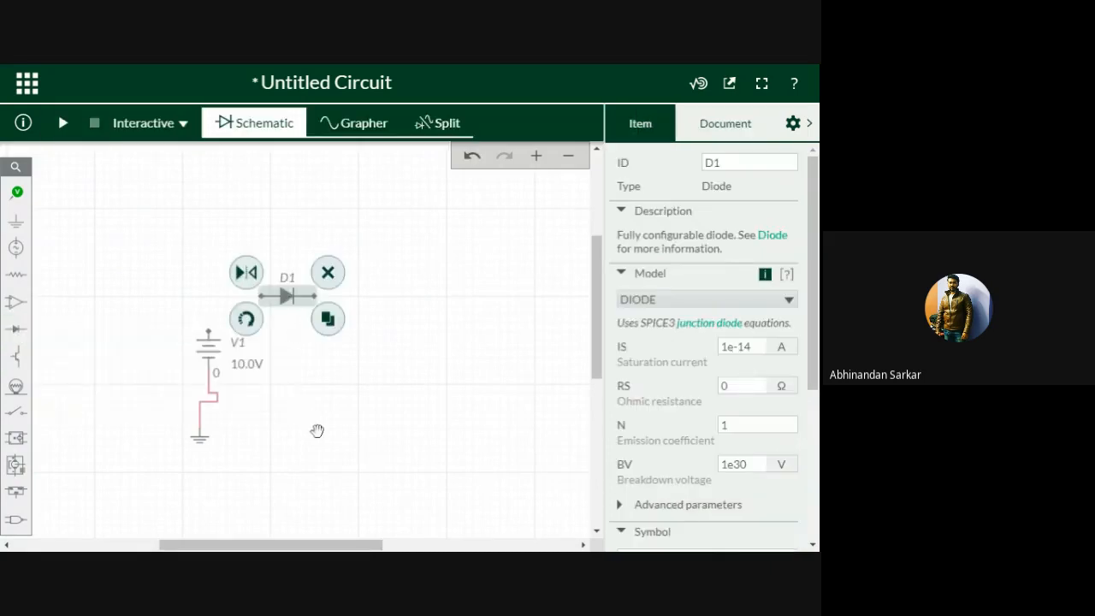
pyautogui.click(317, 430)
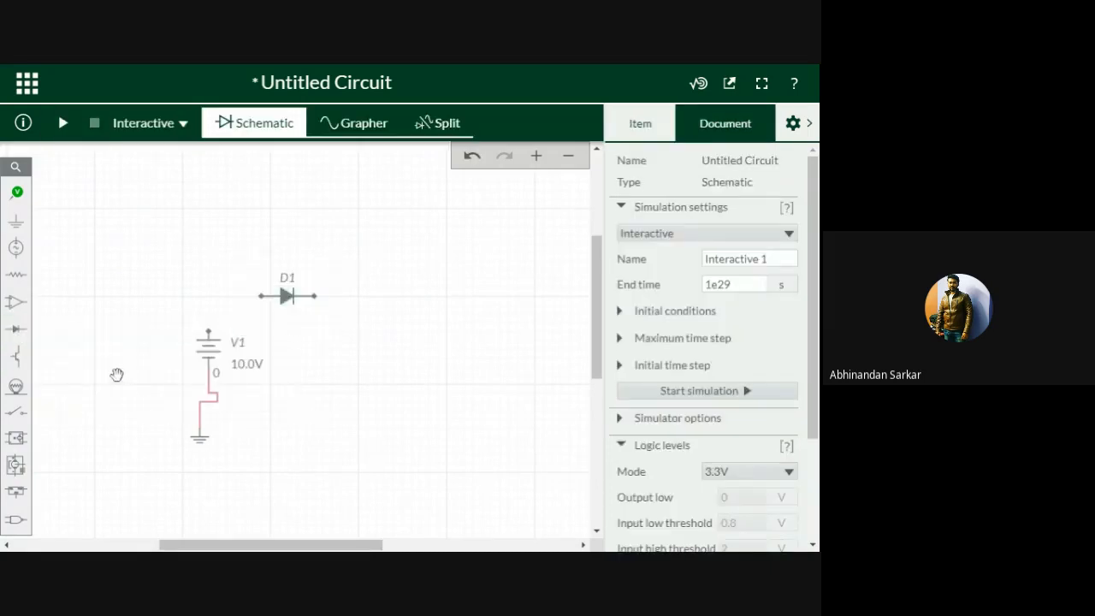
pyautogui.click(15, 274)
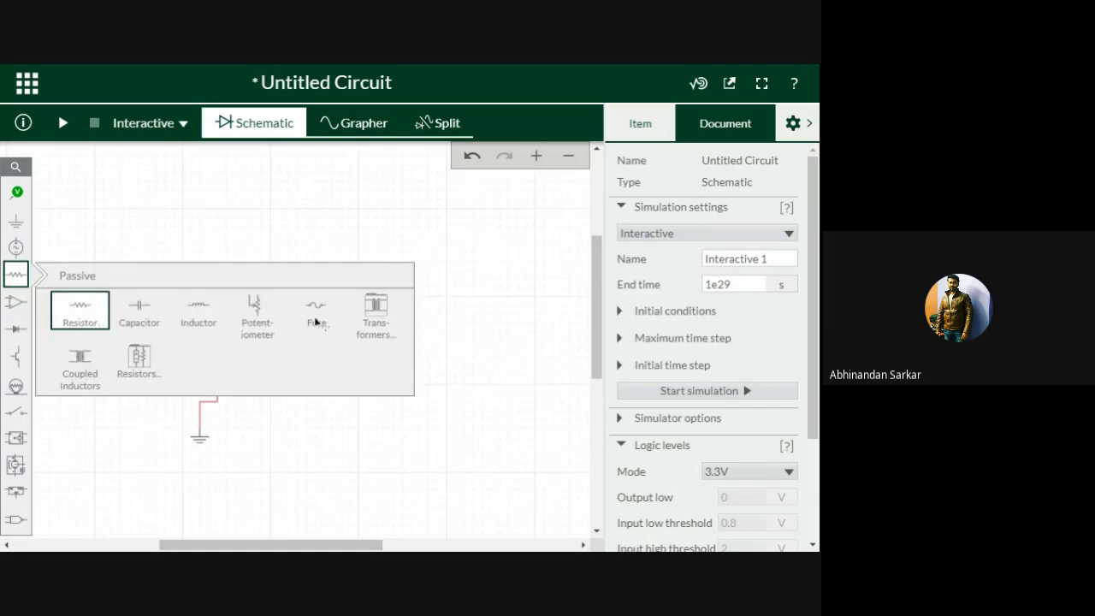
pyautogui.click(80, 310)
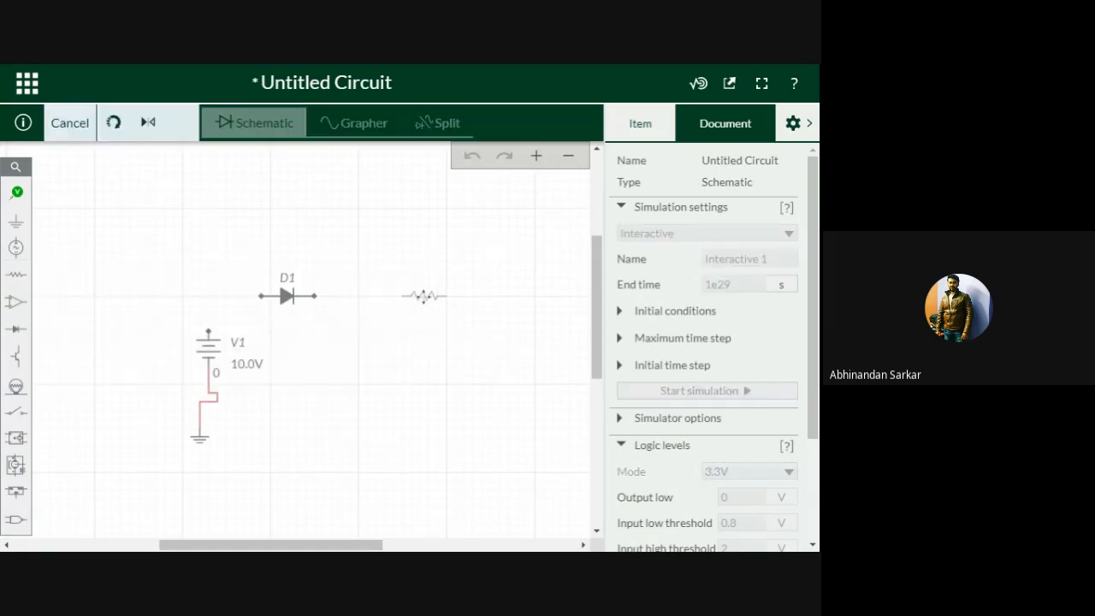
pyautogui.click(424, 296)
pyautogui.click(411, 443)
# Replace the DC source V1 with an AC voltage source placed above the ground symbol
pyautogui.click(203, 345)
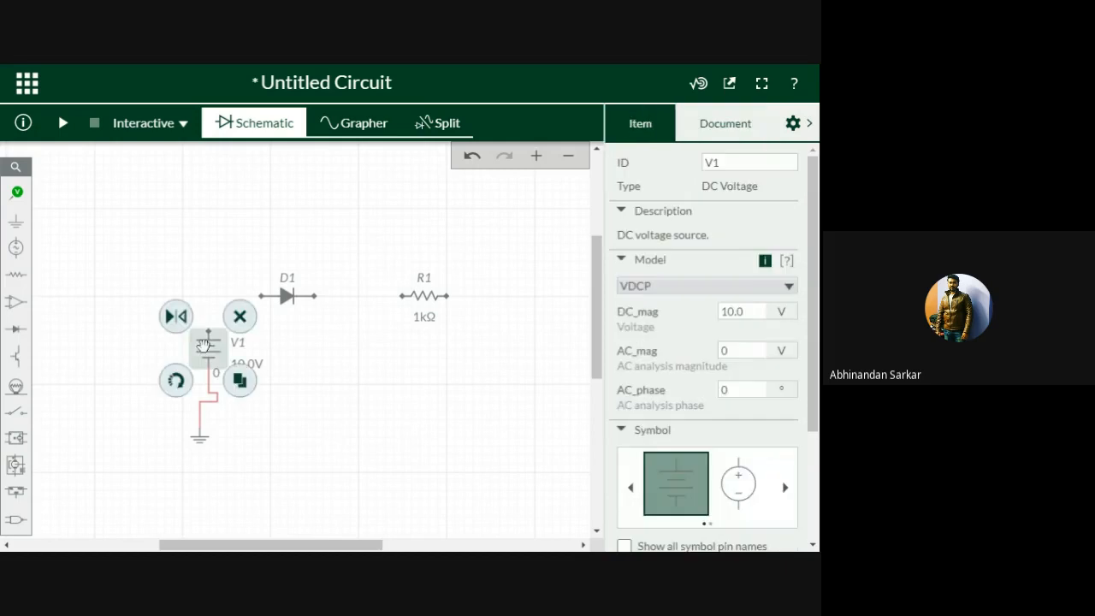
pyautogui.press('Delete')
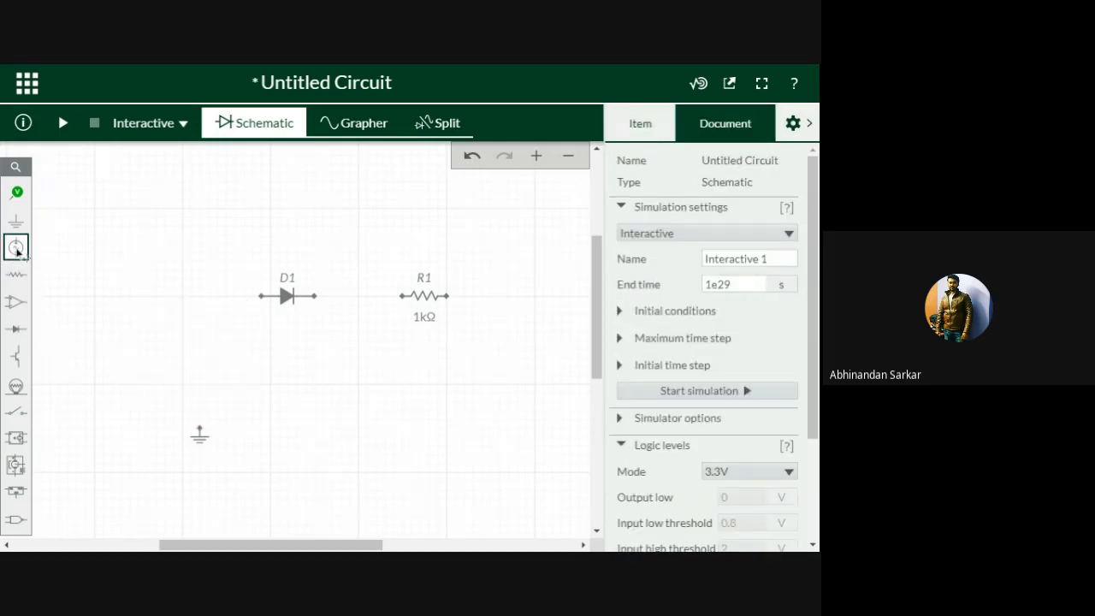
pyautogui.click(16, 247)
pyautogui.click(76, 295)
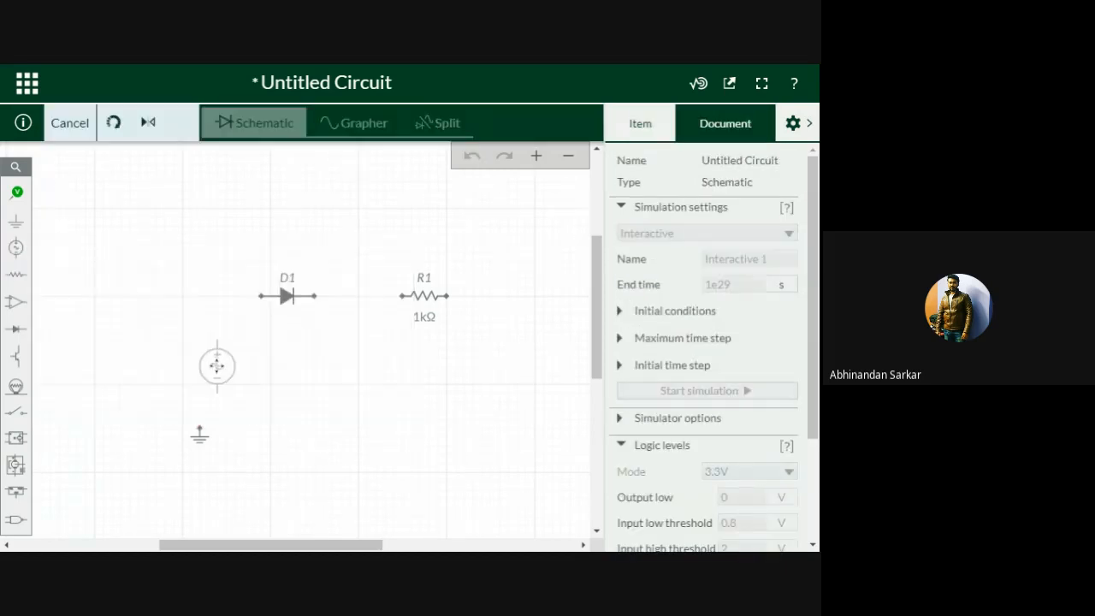
pyautogui.click(236, 390)
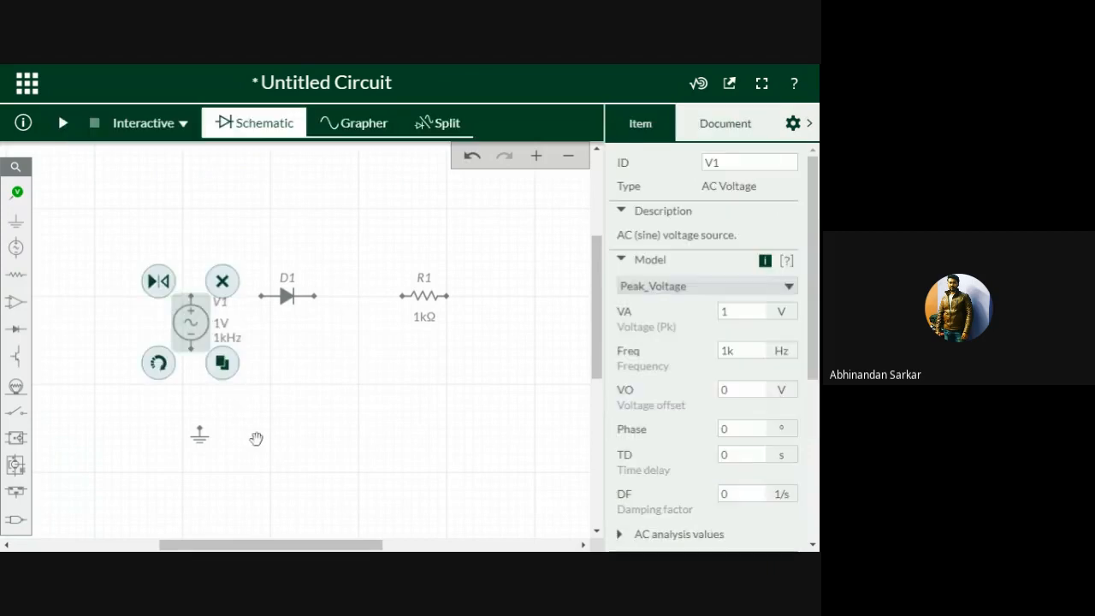
pyautogui.click(220, 435)
# Wire the ground to the negative terminal of V1 and the positive terminal to the anode of D1
pyautogui.click(201, 429)
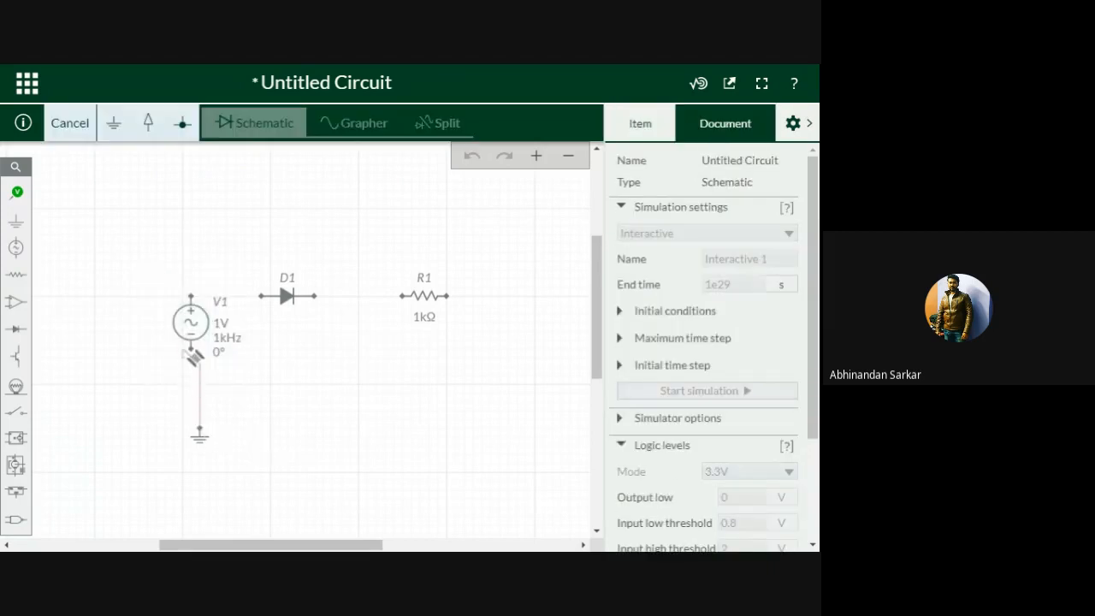
pyautogui.click(194, 349)
pyautogui.click(271, 400)
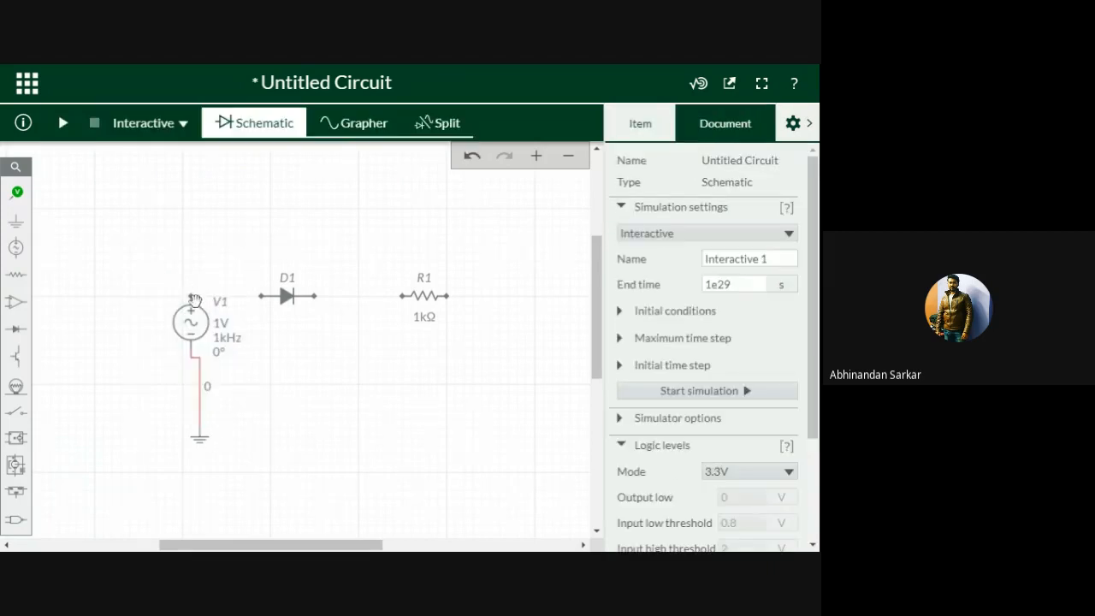
pyautogui.click(190, 298)
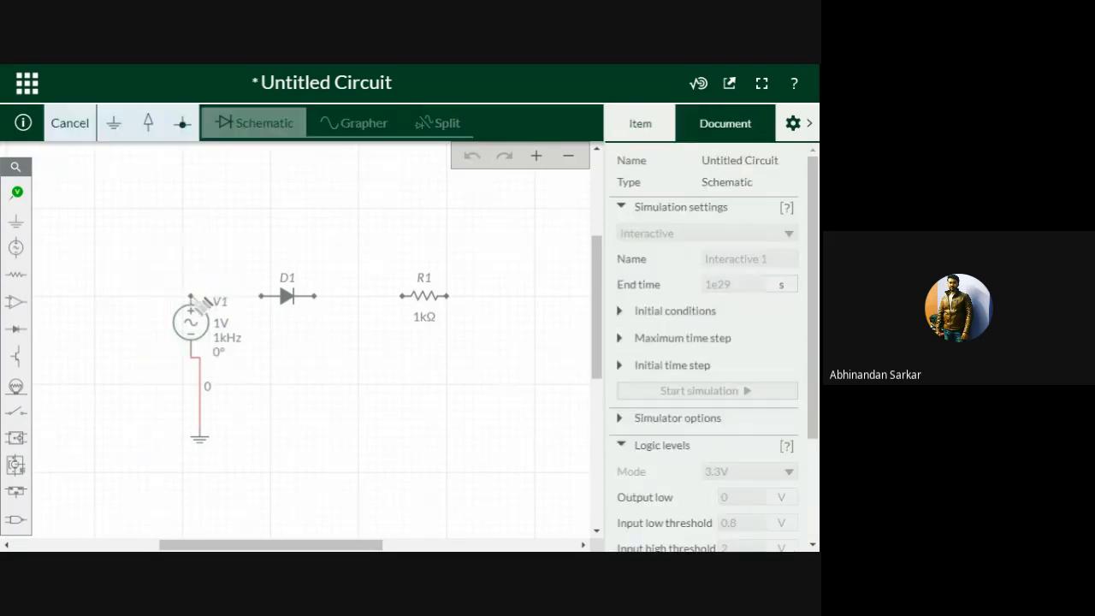
pyautogui.click(260, 296)
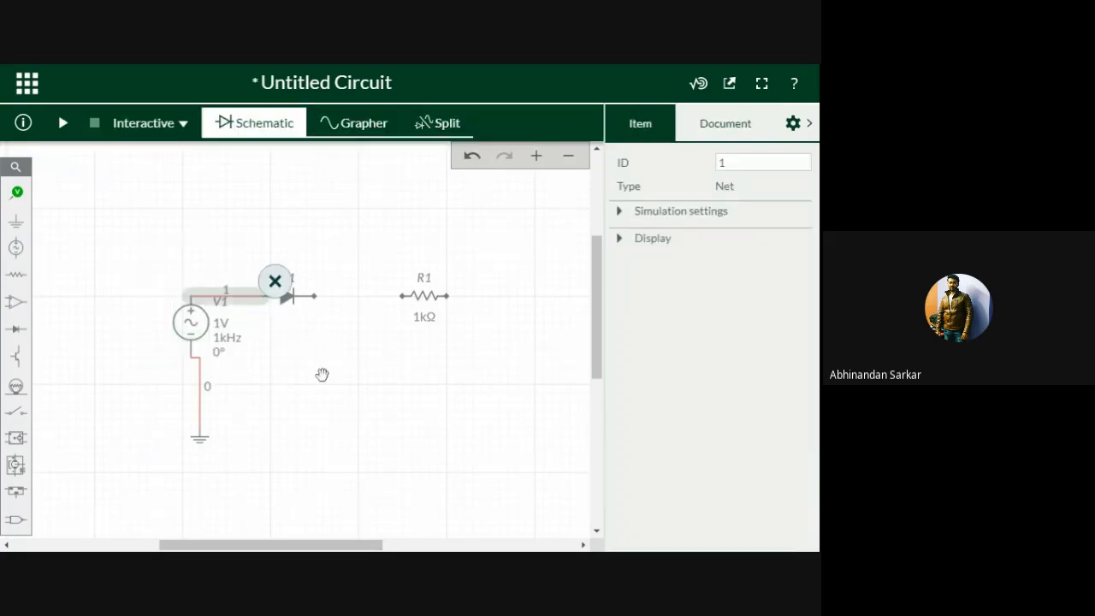
pyautogui.click(320, 374)
# Wire the cathode of D1 to R1 and connect the free end of R1 to the ground wire
pyautogui.click(316, 295)
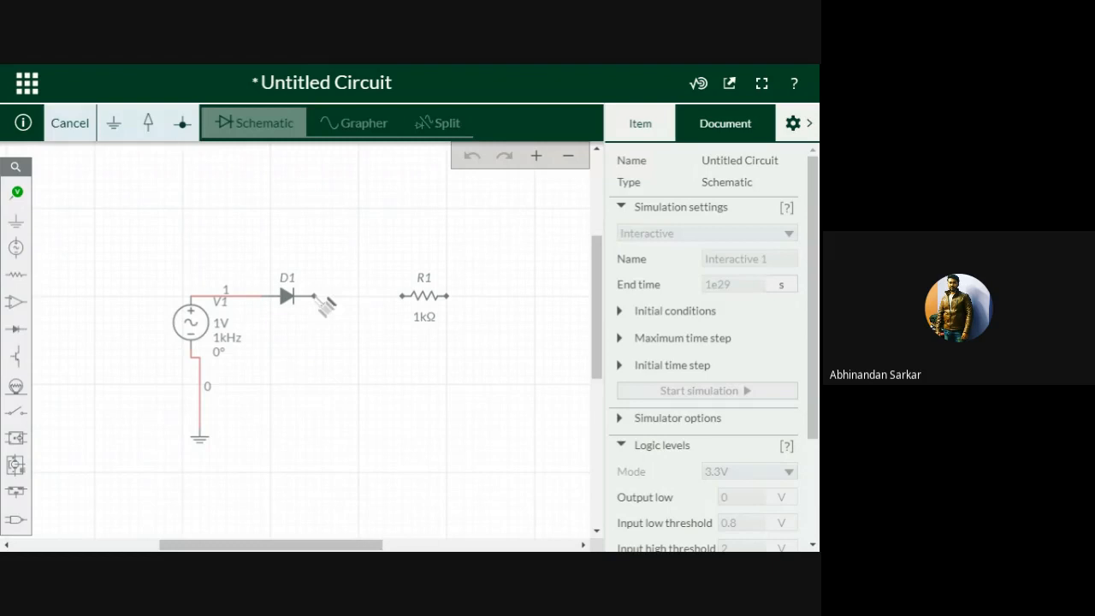
pyautogui.click(405, 297)
pyautogui.click(390, 389)
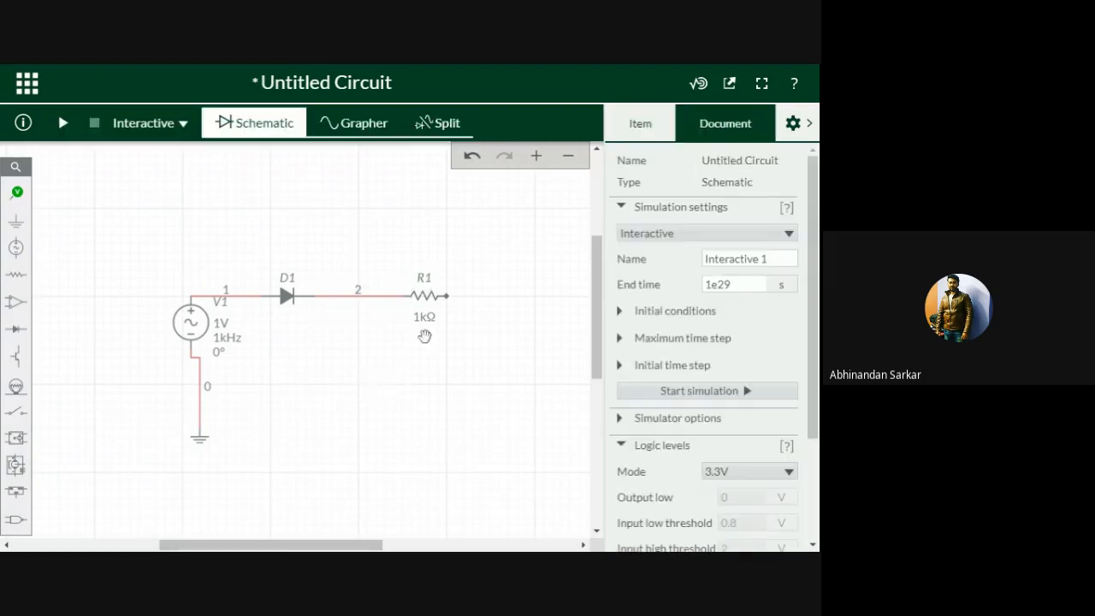
pyautogui.click(449, 296)
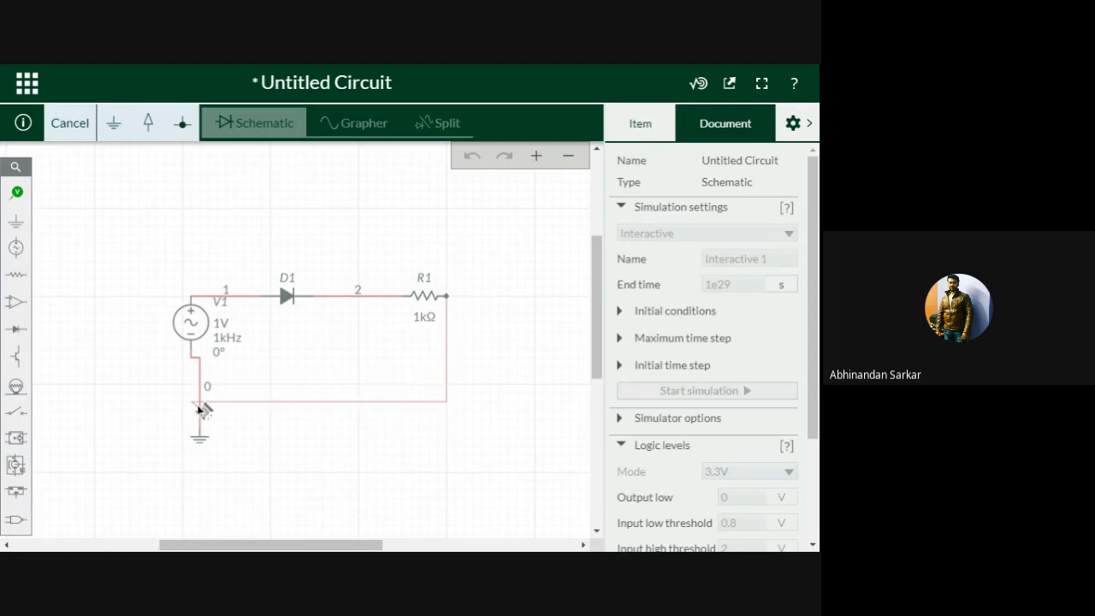
pyautogui.click(200, 402)
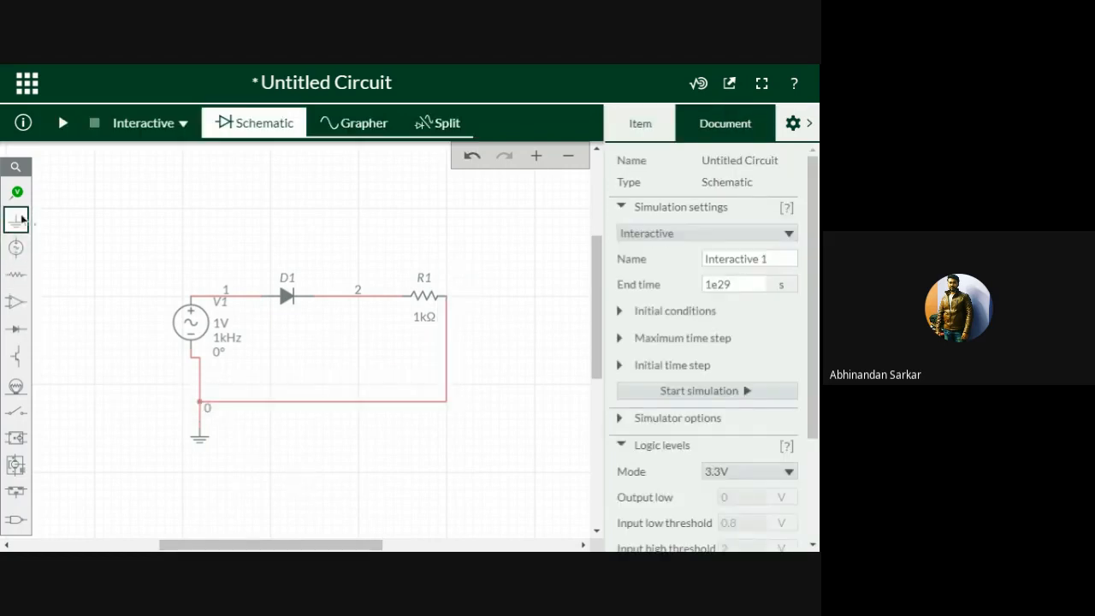
# Place a current probe and a voltage probe on the wire between D1 and R1
pyautogui.click(16, 192)
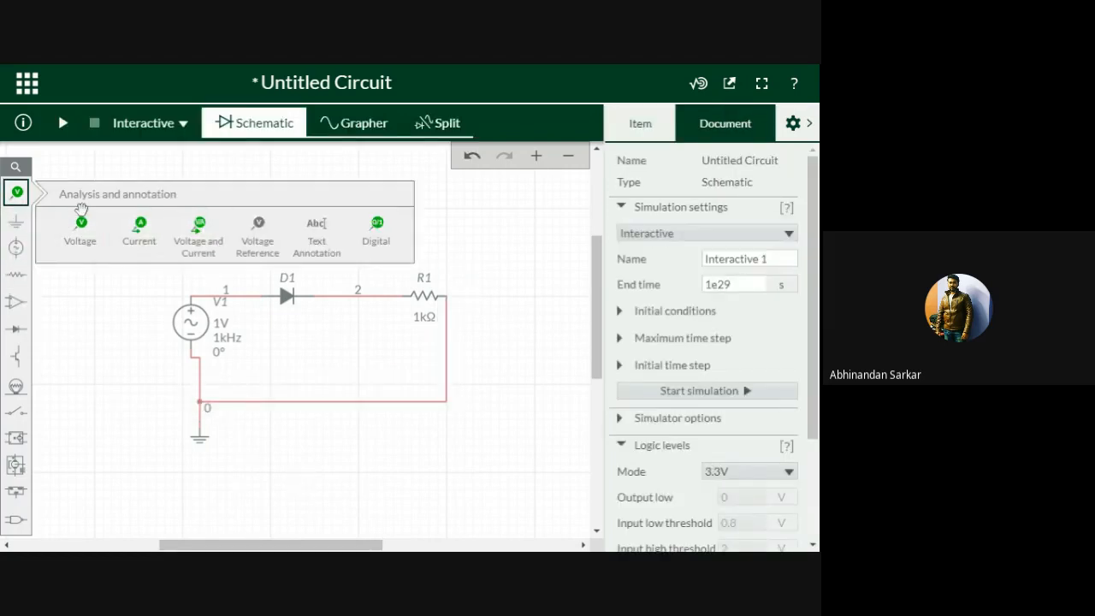
pyautogui.click(139, 234)
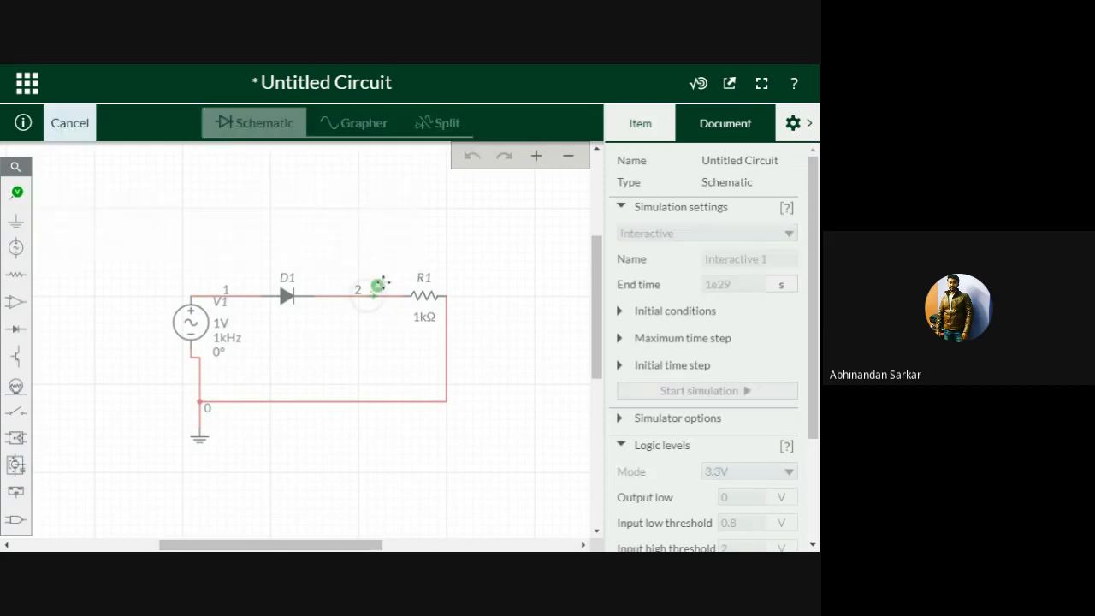
pyautogui.click(377, 285)
pyautogui.click(501, 320)
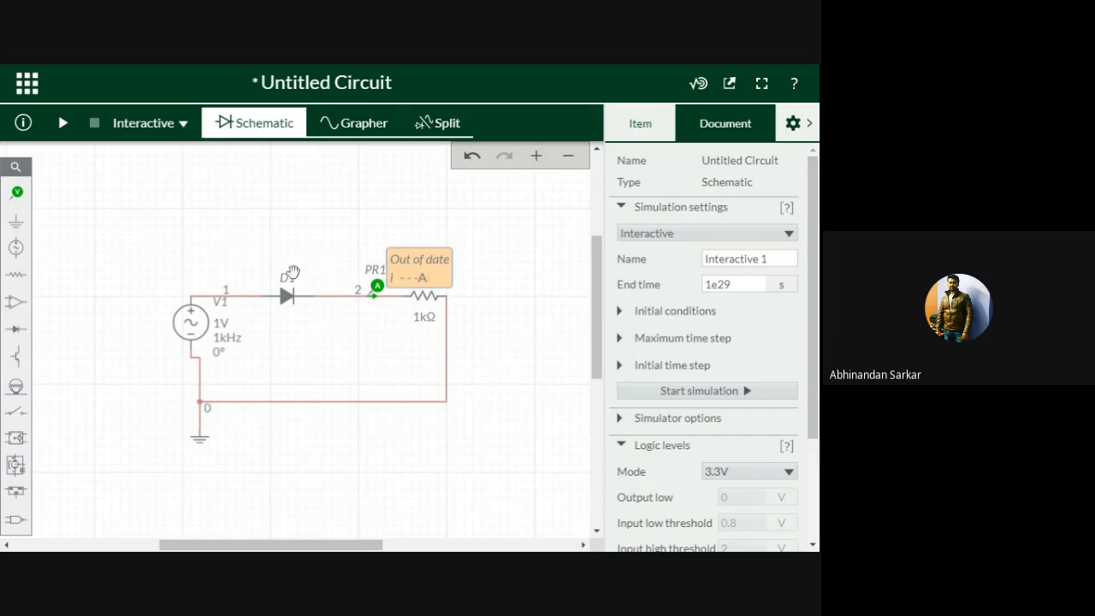
pyautogui.click(16, 192)
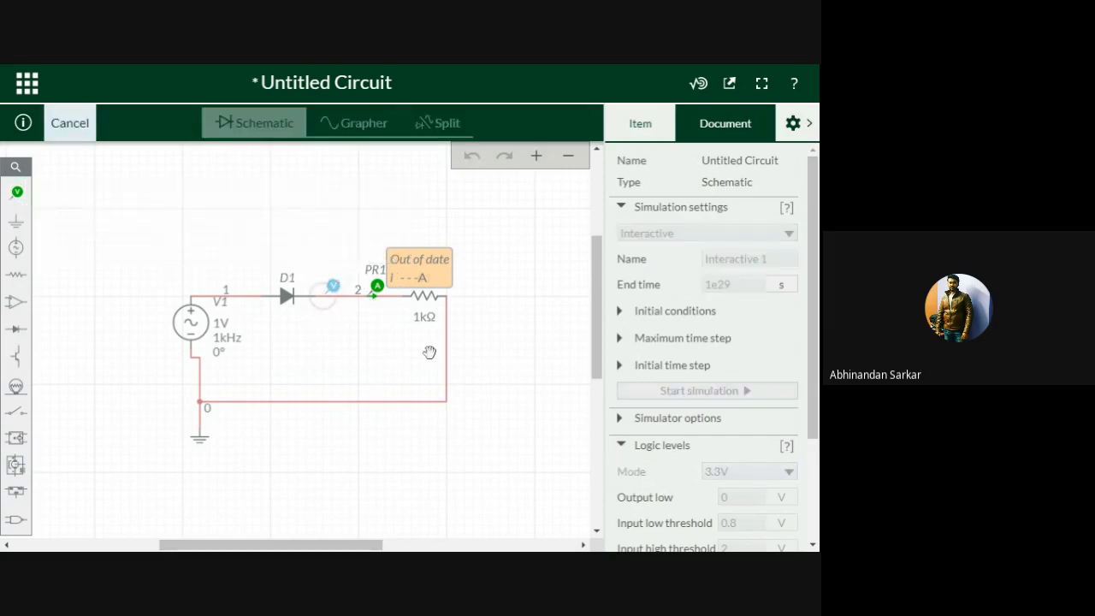
pyautogui.click(333, 285)
pyautogui.click(486, 358)
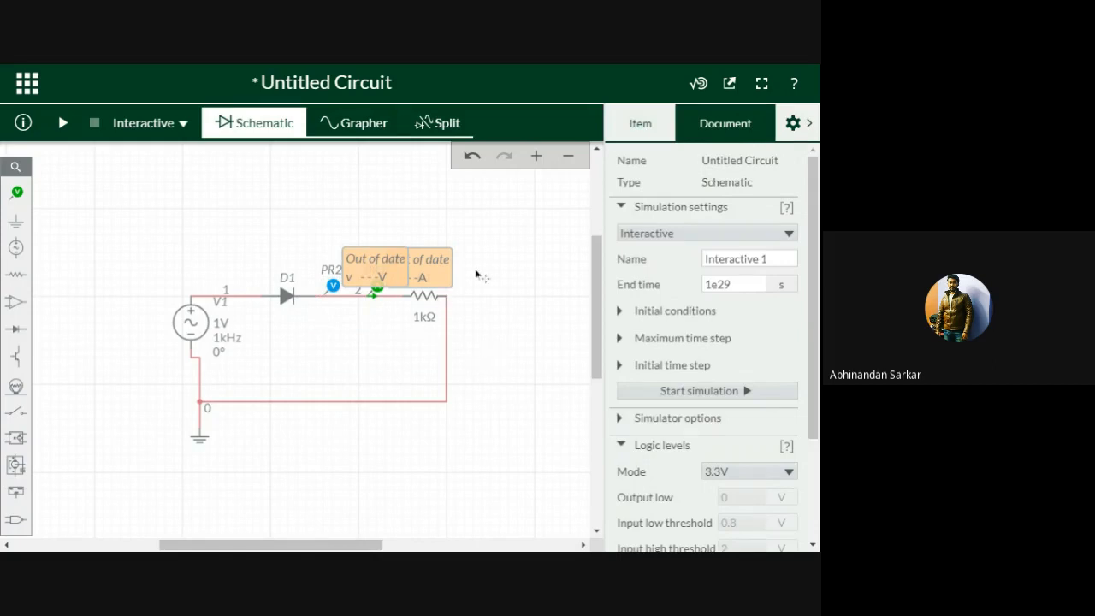
# Set the peak voltage of source V1 to 5.30 V
pyautogui.click(221, 325)
pyautogui.moveTo(131, 427); pyautogui.dragTo(199, 432)
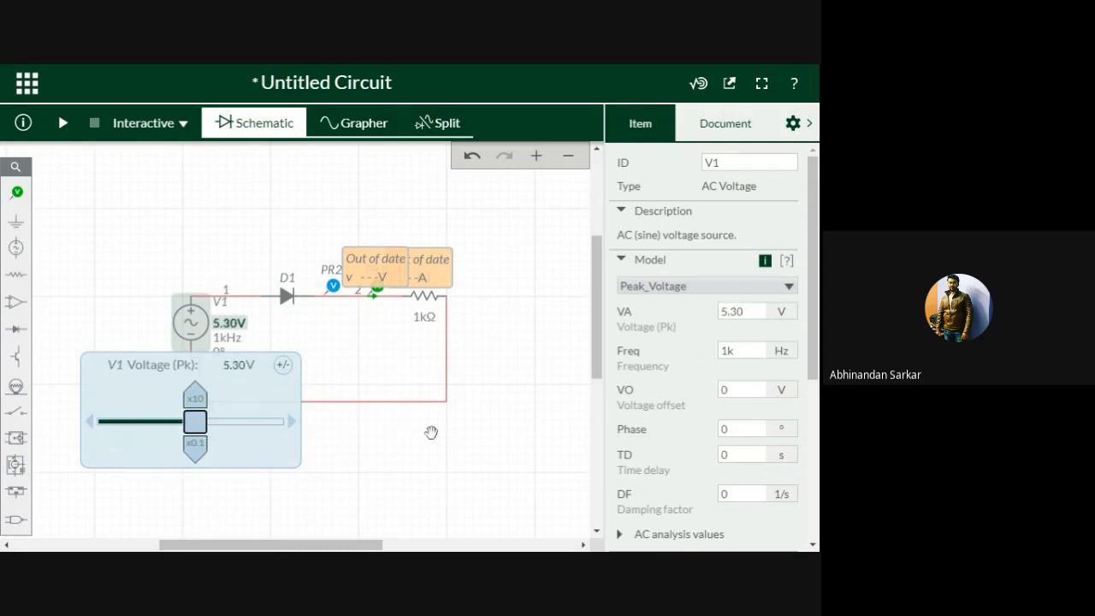
pyautogui.click(318, 425)
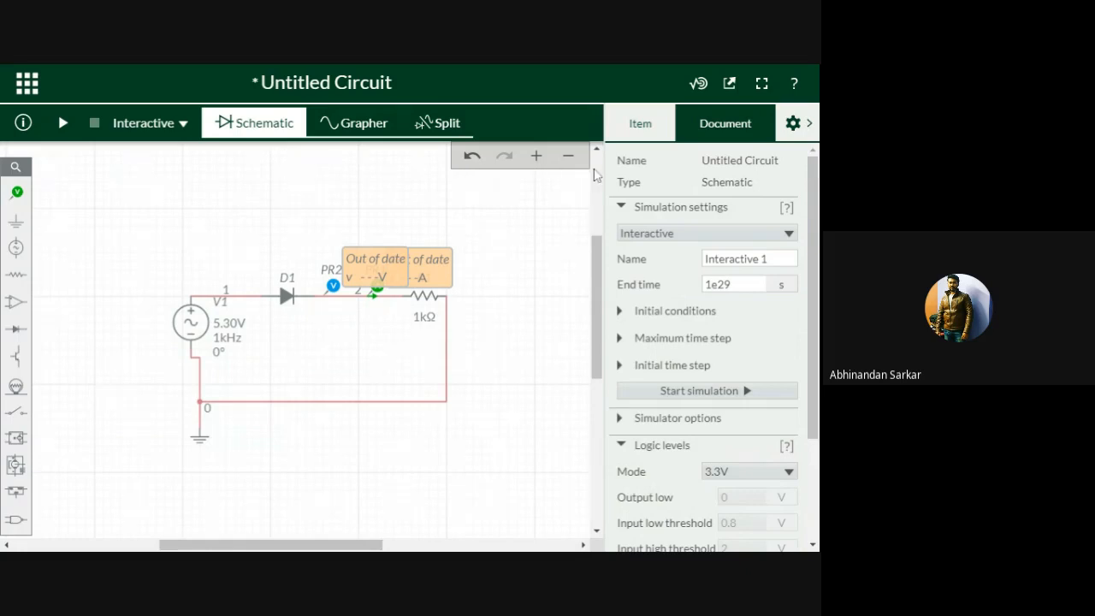
# Run the simulation, view the probe waveforms side by side with the schematic, and stop the run
pyautogui.click(62, 124)
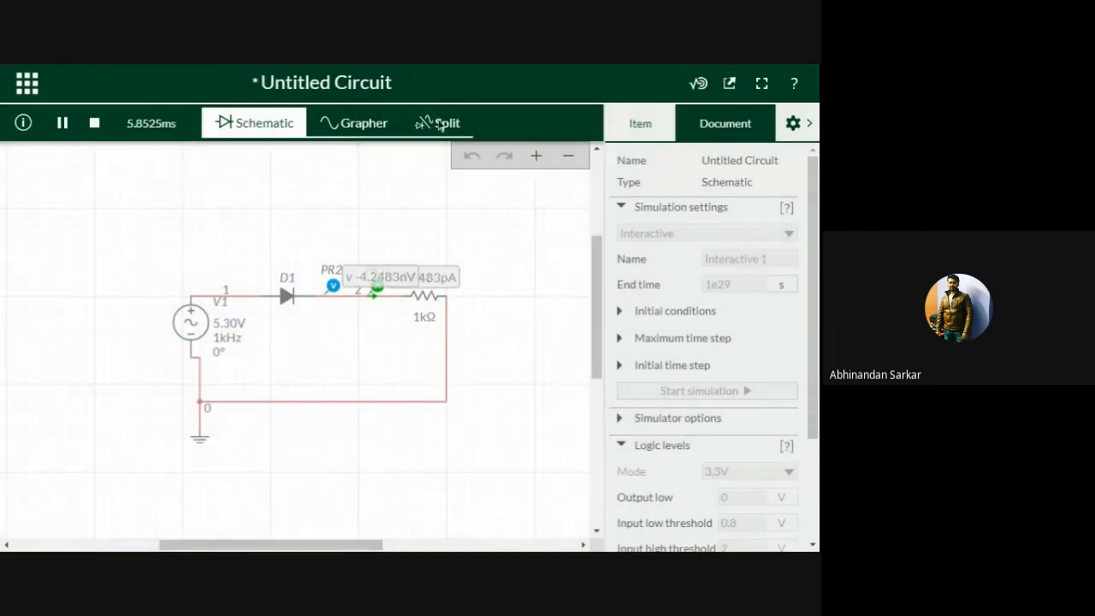
pyautogui.click(440, 123)
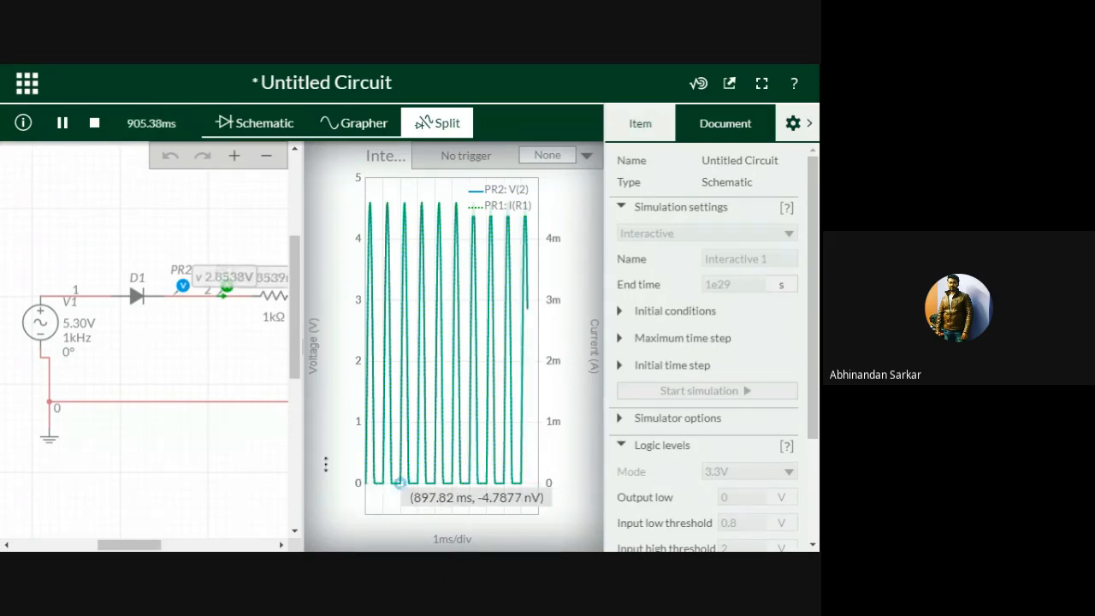
pyautogui.click(94, 122)
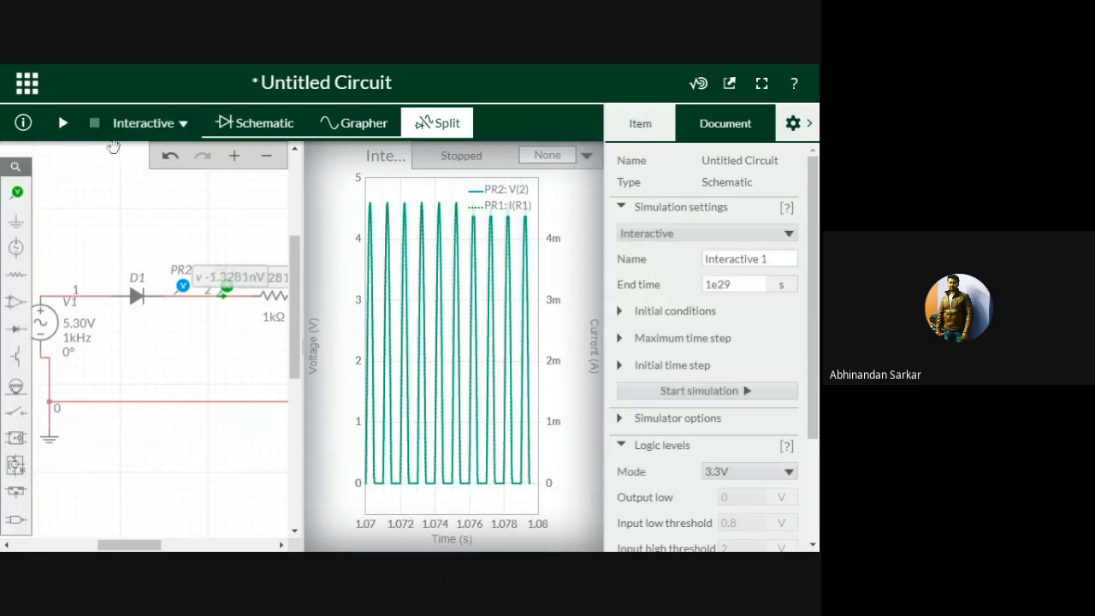
# Delete voltage probe PR2, run the simulation with only the current probe, and stop it
pyautogui.click(187, 284)
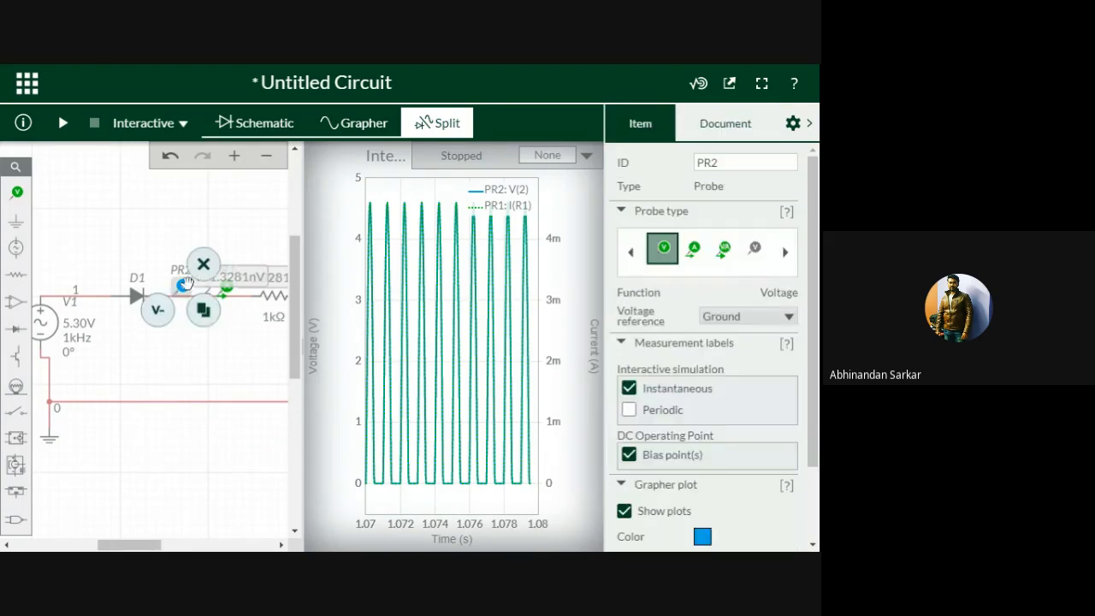
pyautogui.press('Delete')
pyautogui.click(65, 126)
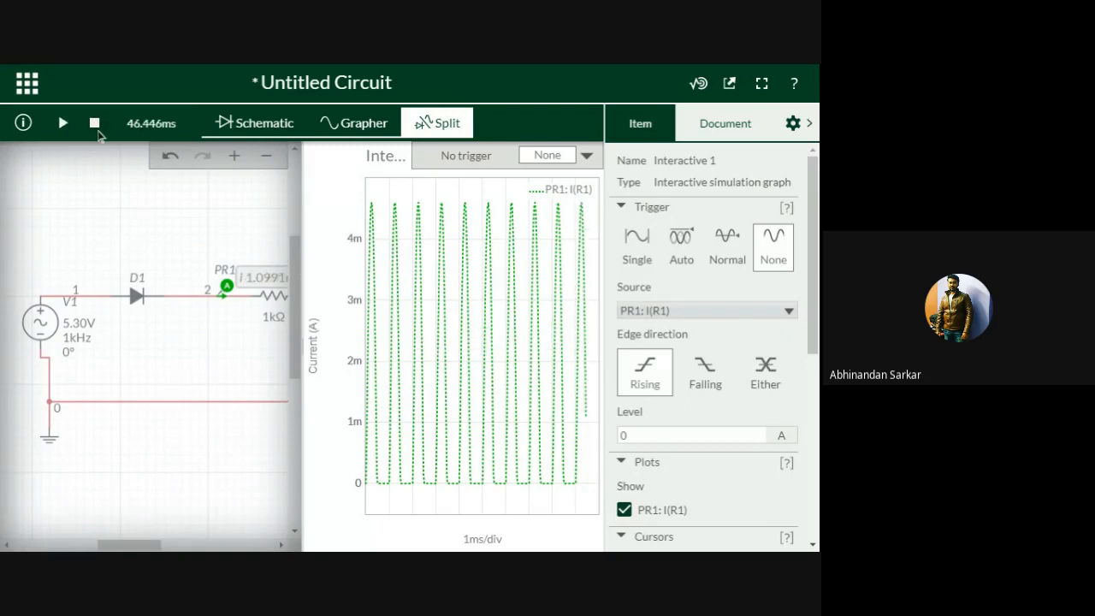
pyautogui.click(94, 123)
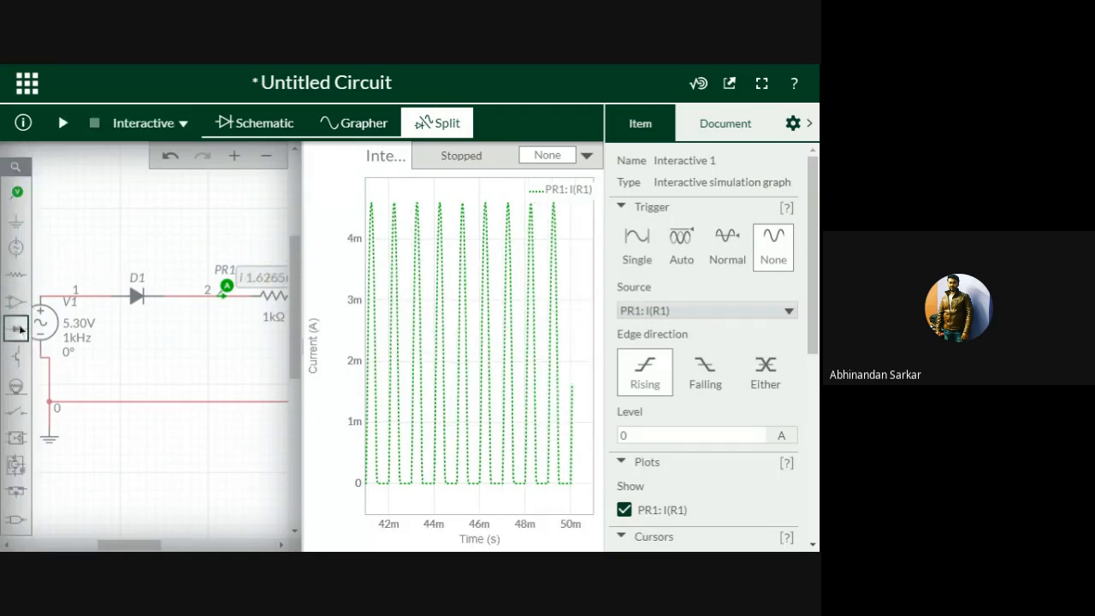
# Place a second current probe on the wire between source V1 and diode D1
pyautogui.click(16, 191)
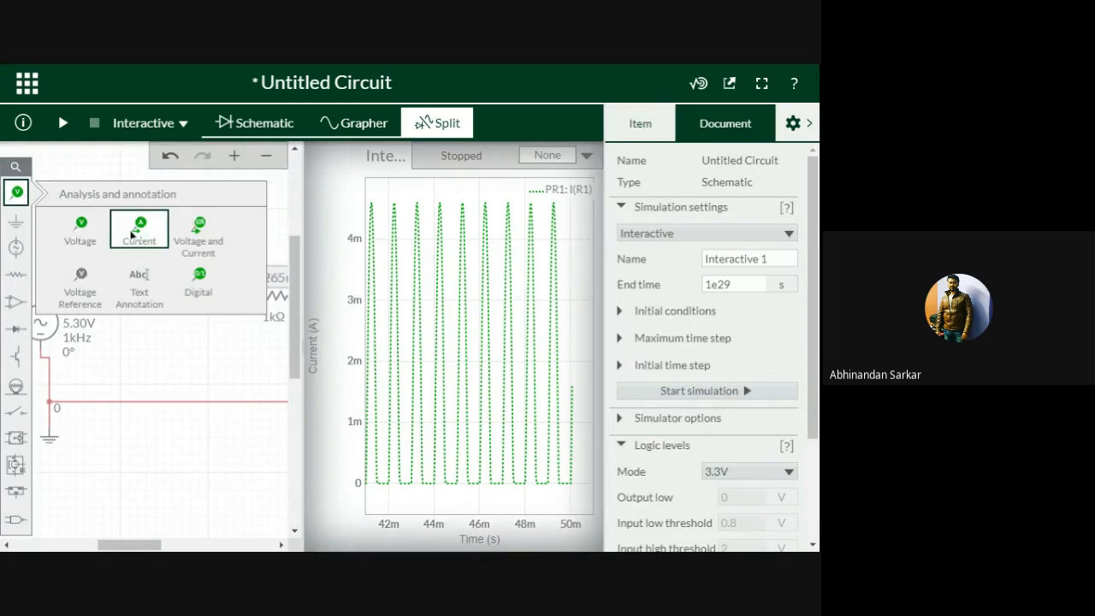
pyautogui.click(140, 231)
pyautogui.click(72, 278)
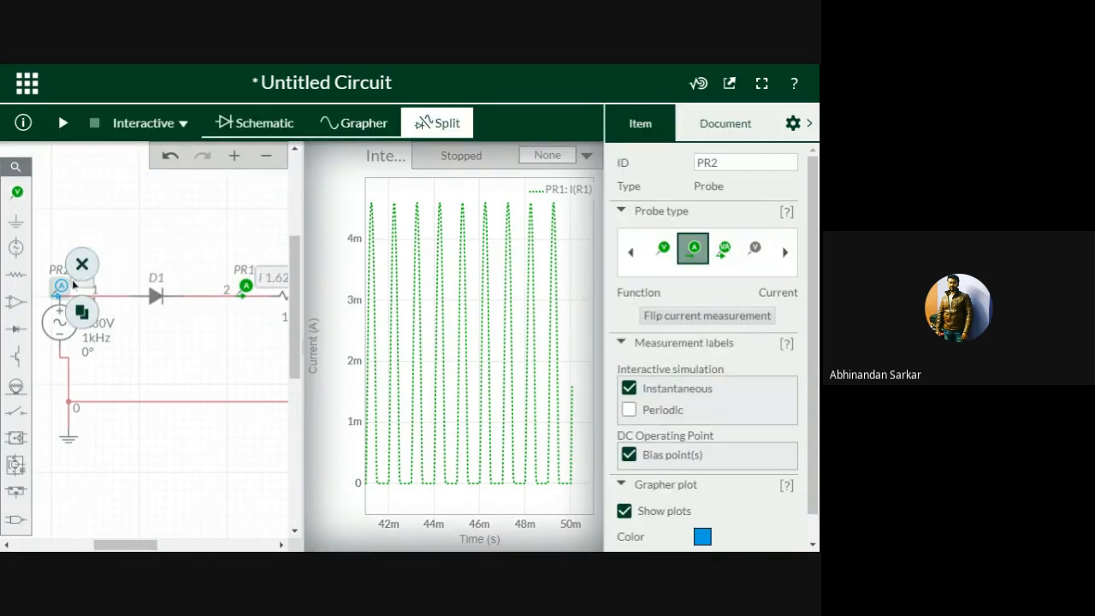
pyautogui.moveTo(60, 285); pyautogui.dragTo(149, 286)
pyautogui.click(229, 222)
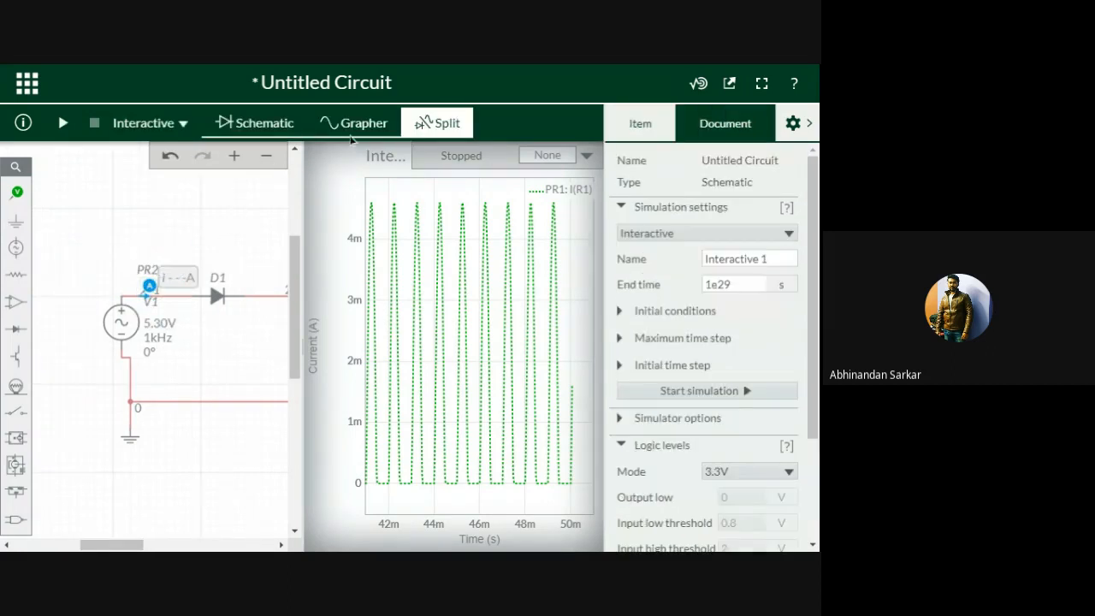
# Run the simulation with both current probes, compare their waveforms on a 2 ms/div time scale, and stop the run
pyautogui.click(63, 123)
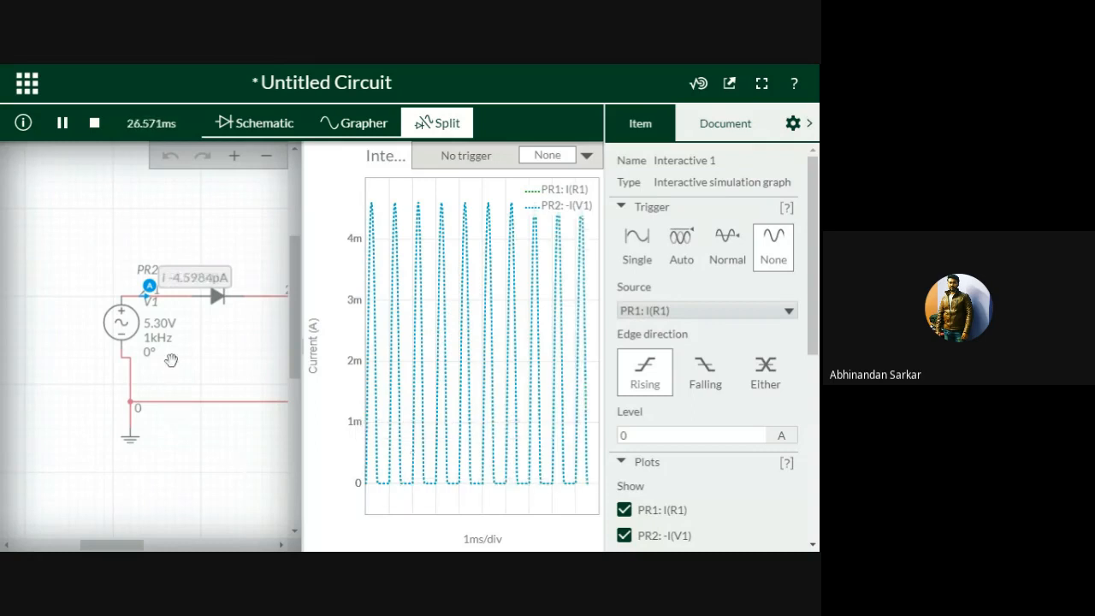
pyautogui.click(202, 489)
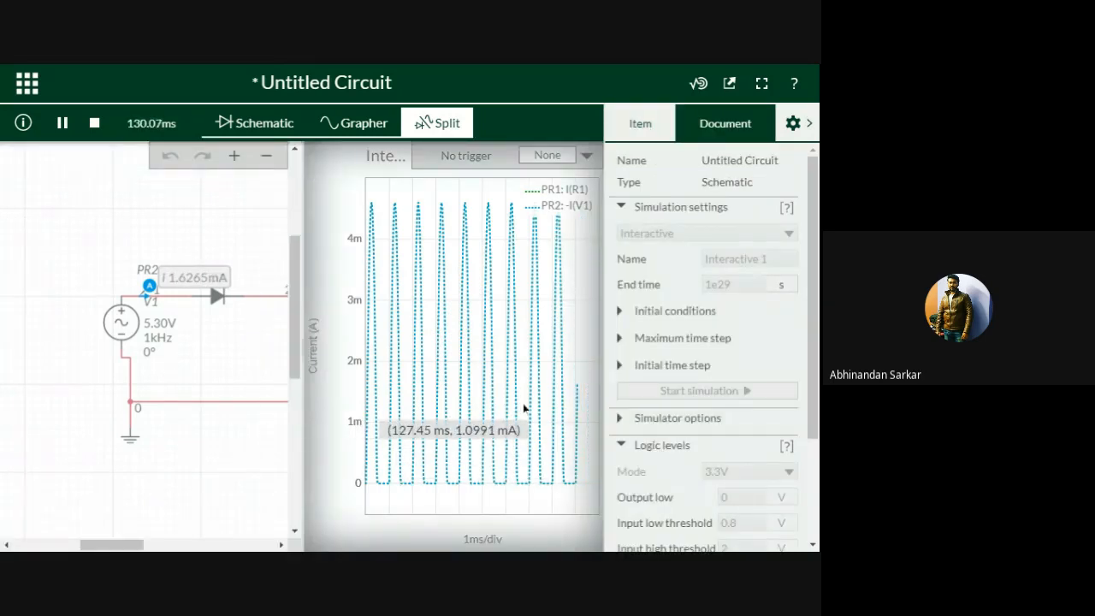
pyautogui.scroll(-1, 523, 408)
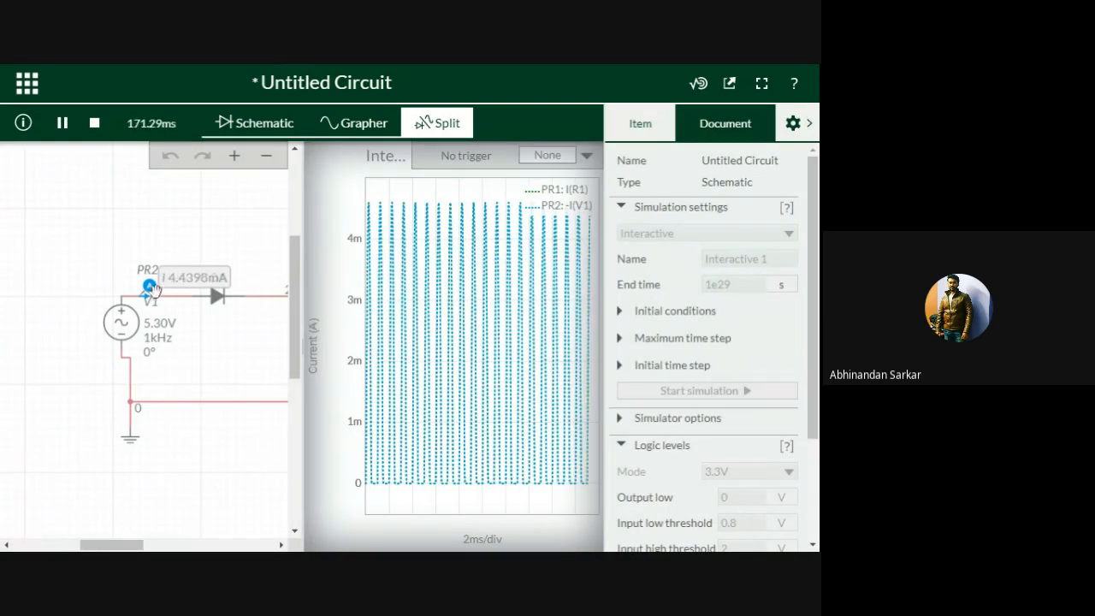
pyautogui.click(149, 287)
pyautogui.click(428, 128)
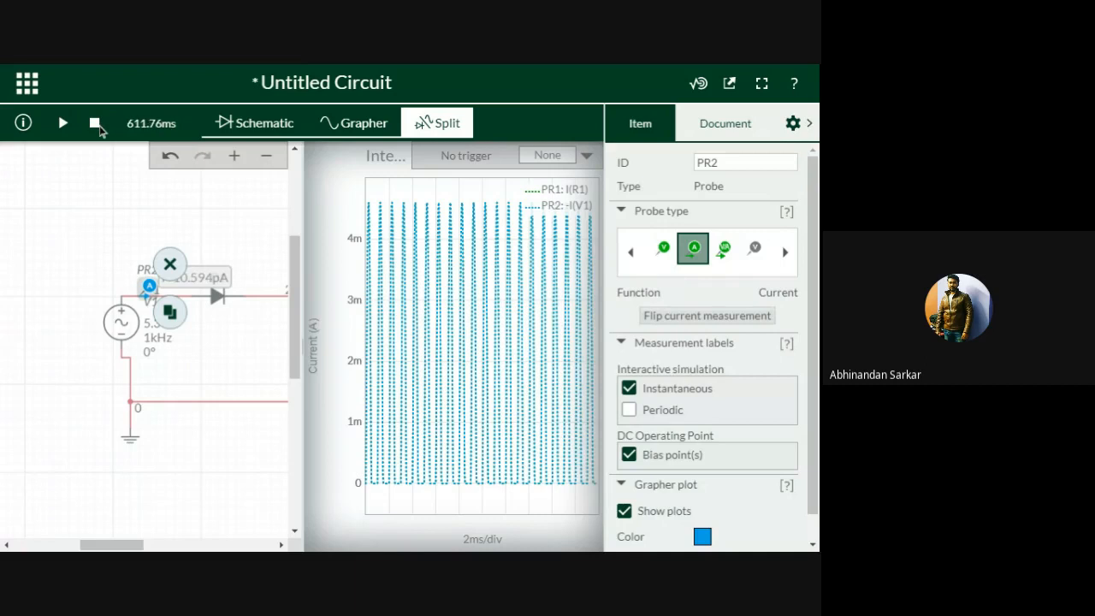
pyautogui.click(96, 124)
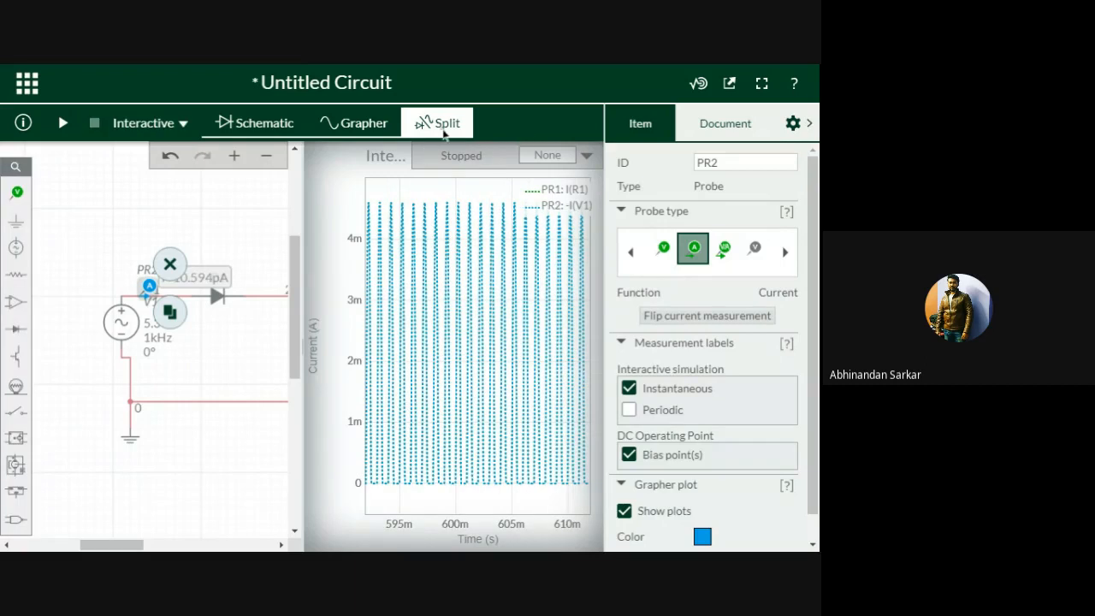
pyautogui.click(444, 130)
# Return to the full schematic and change probes PR2 and PR1 from current to voltage probes
pyautogui.click(252, 125)
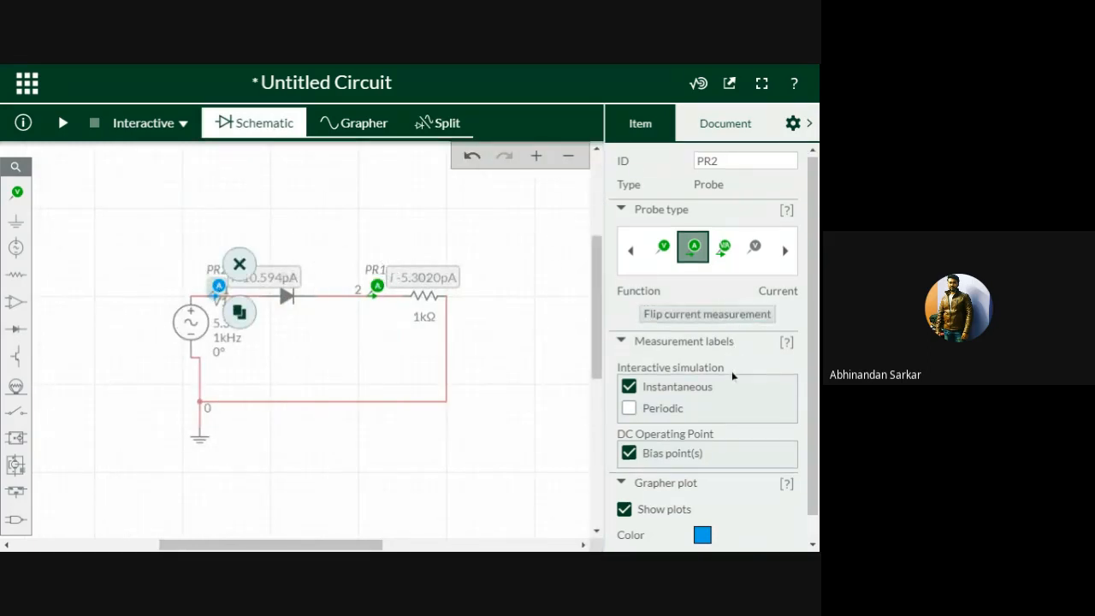
pyautogui.scroll(-1, 735, 363)
pyautogui.click(662, 221)
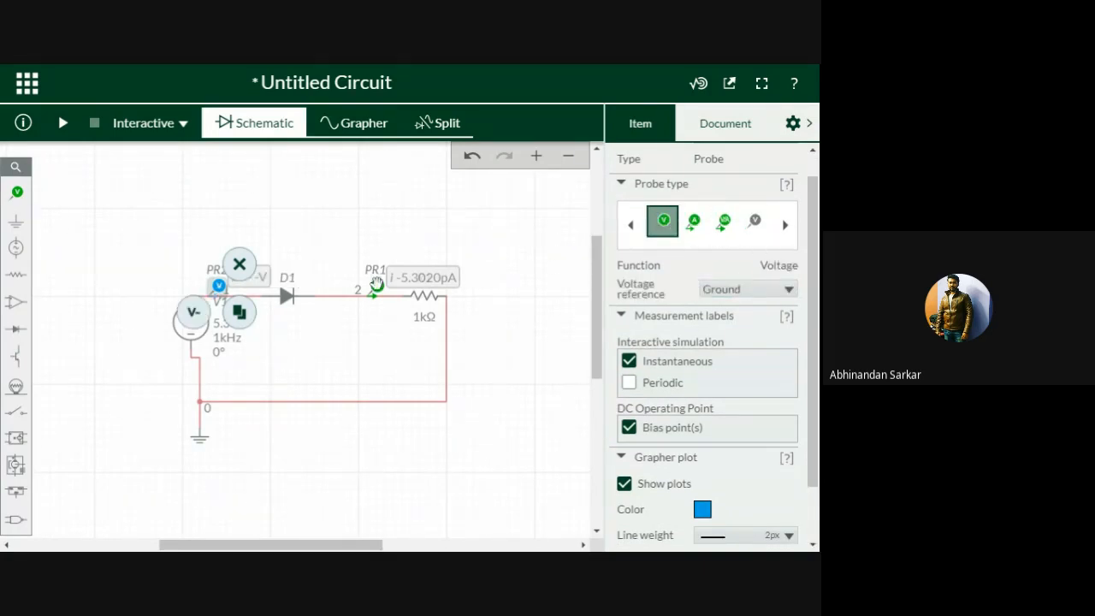
pyautogui.click(377, 284)
pyautogui.click(662, 221)
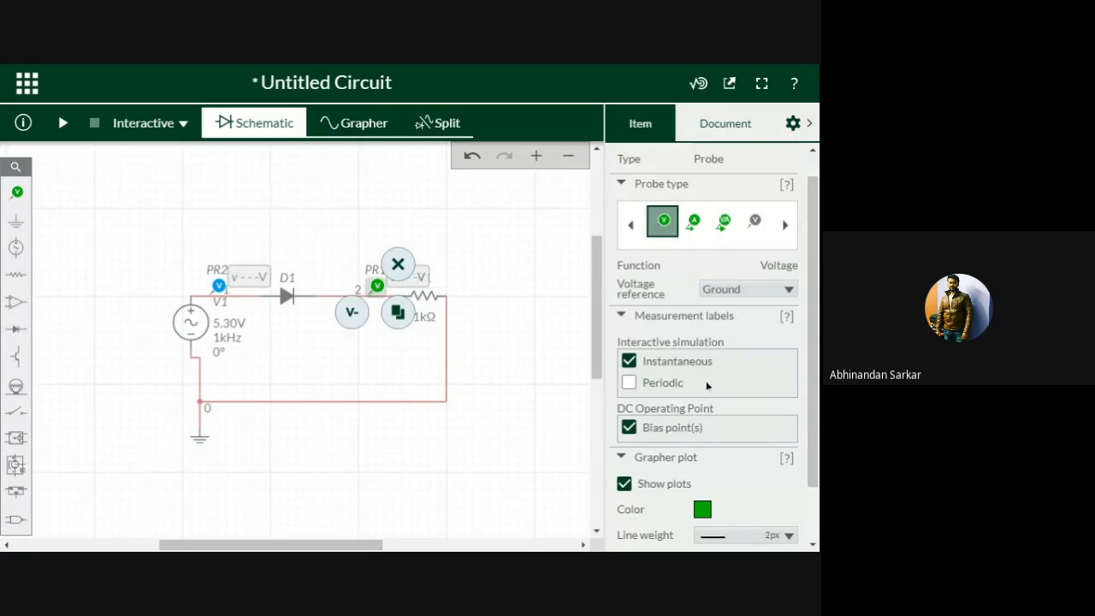
pyautogui.scroll(-2, 719, 486)
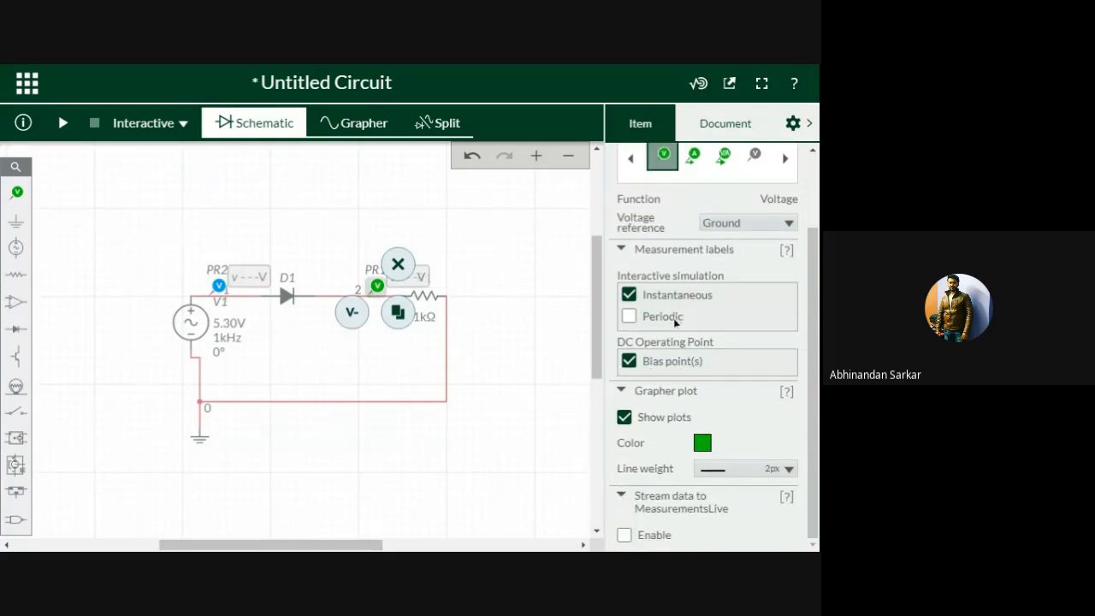
pyautogui.scroll(2, 675, 320)
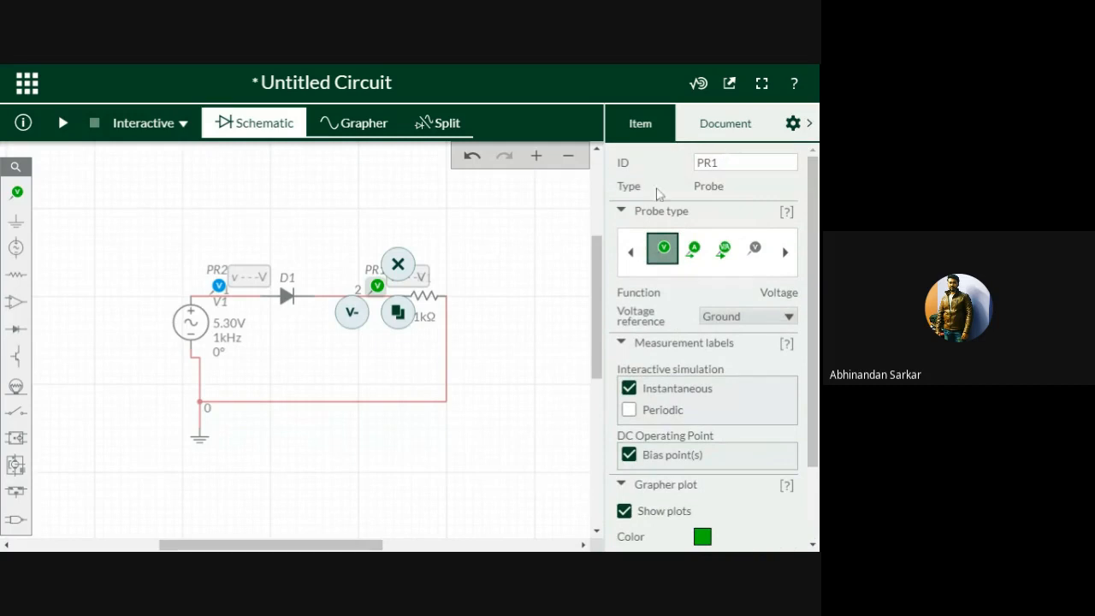
pyautogui.click(567, 299)
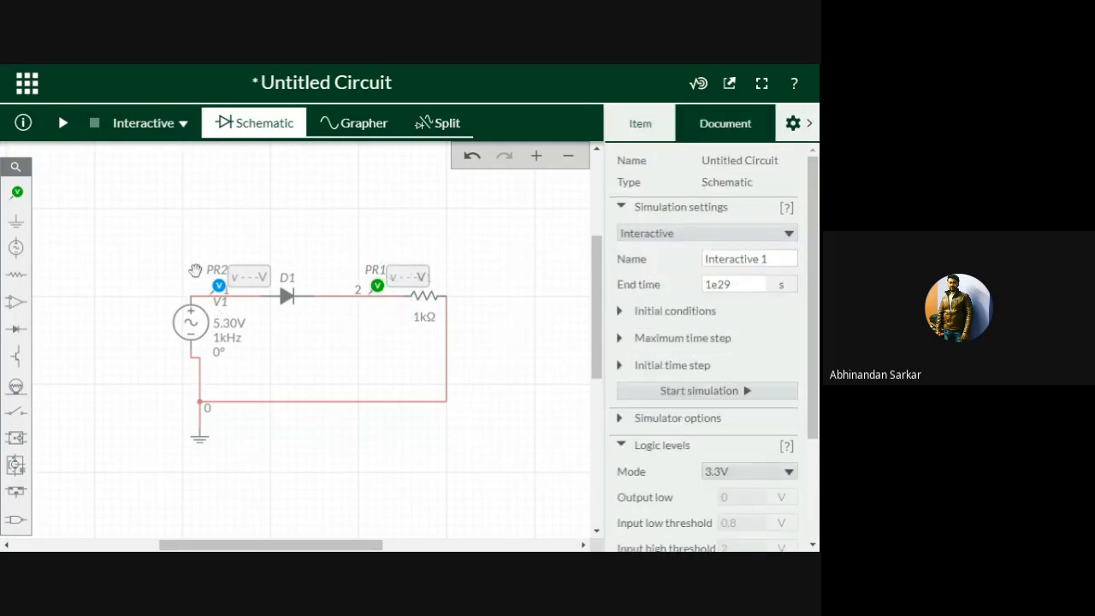
# Run the simulation, compare the voltages before and after D1 with graph and schematic side by side, and stop the run
pyautogui.click(64, 124)
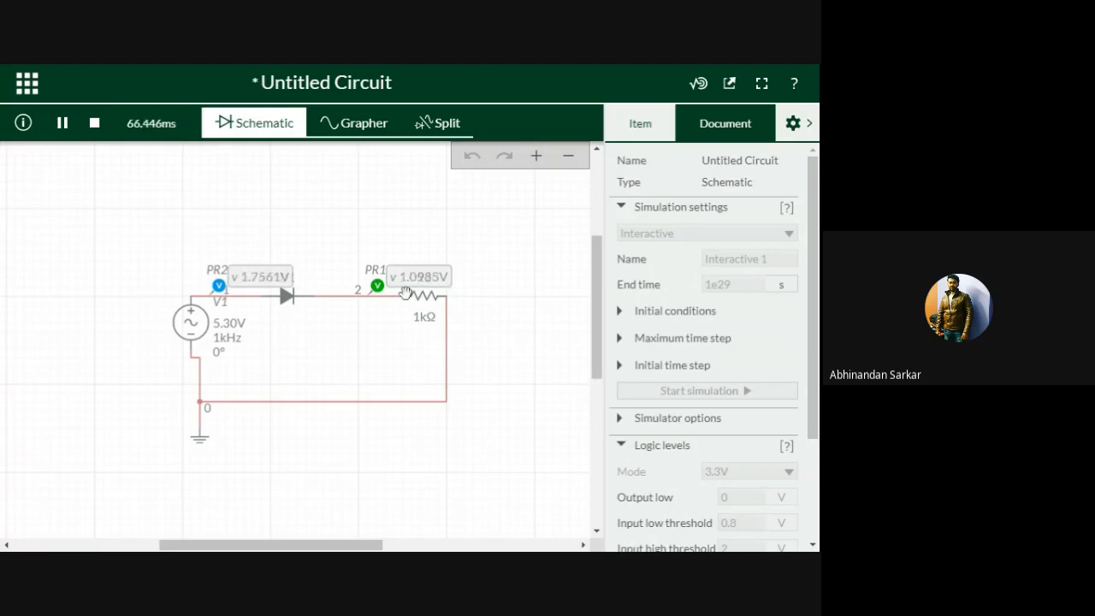
pyautogui.click(438, 122)
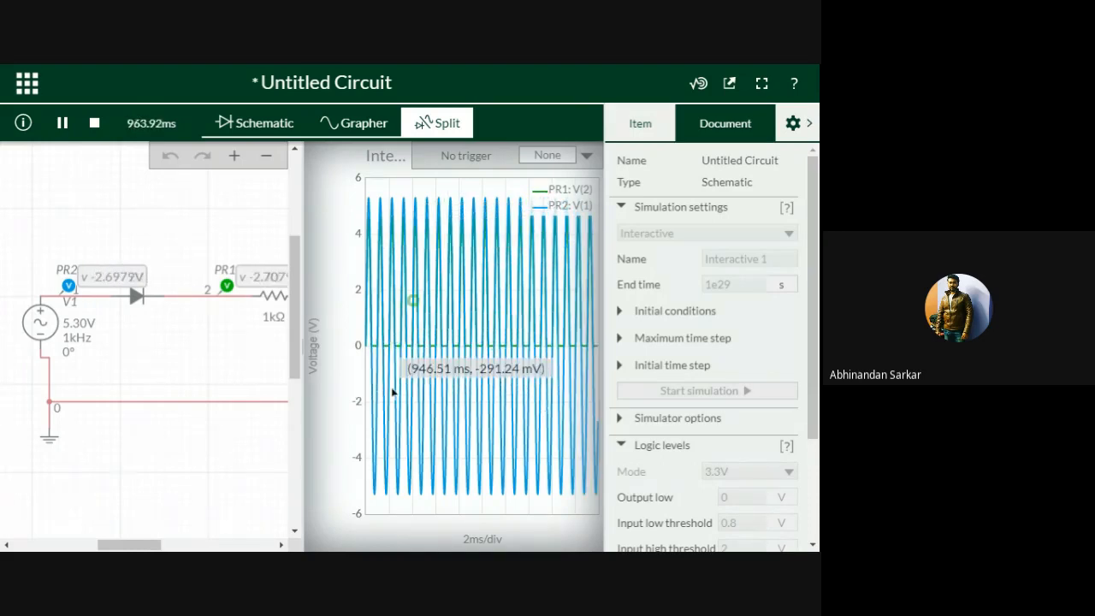
pyautogui.click(558, 210)
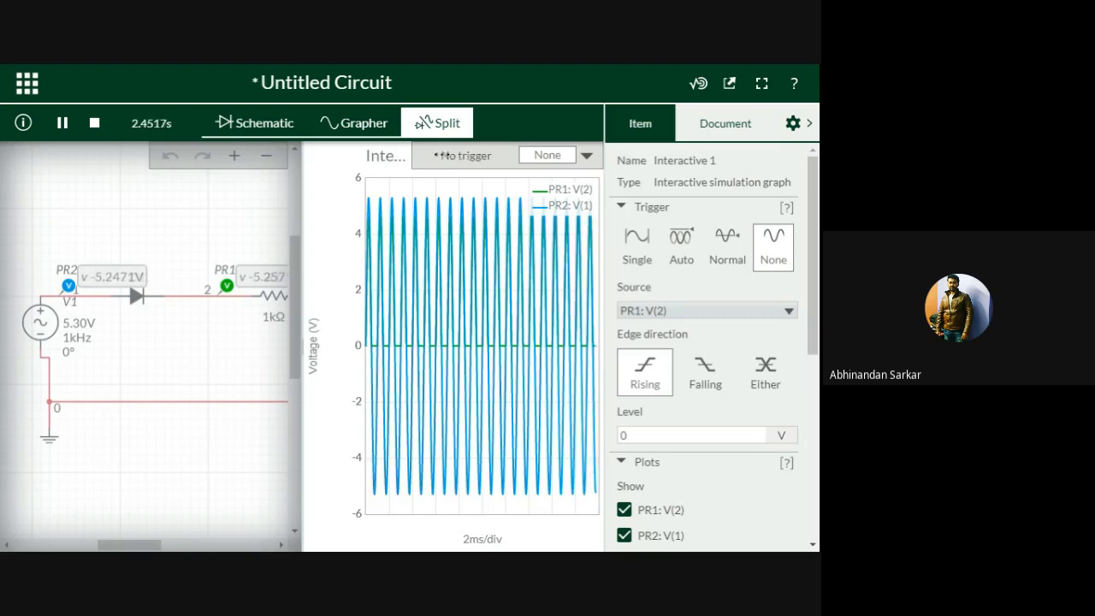
pyautogui.click(257, 123)
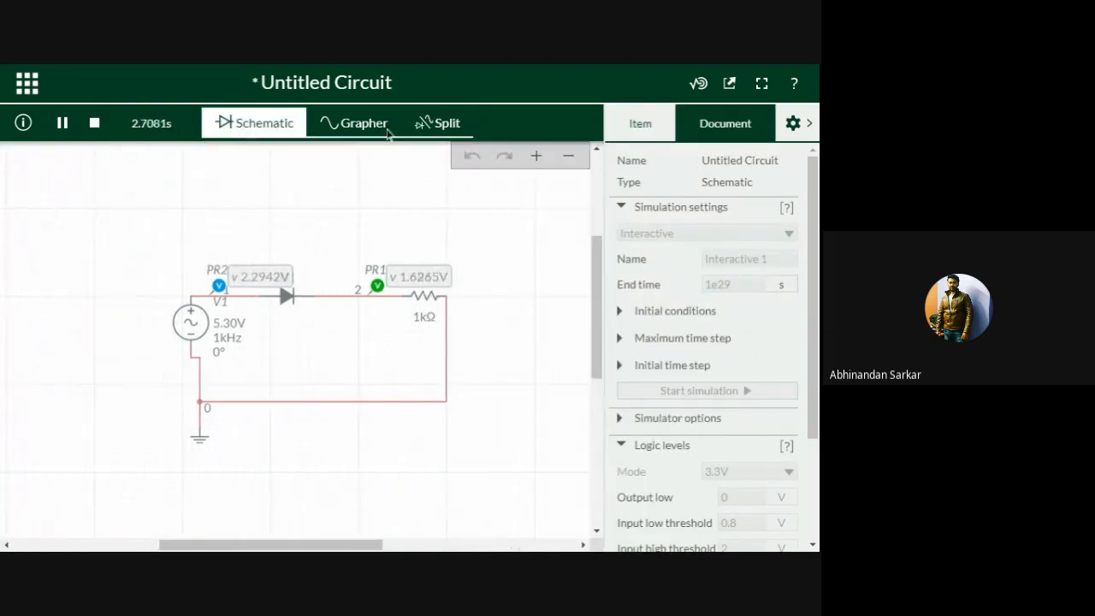
pyautogui.click(426, 129)
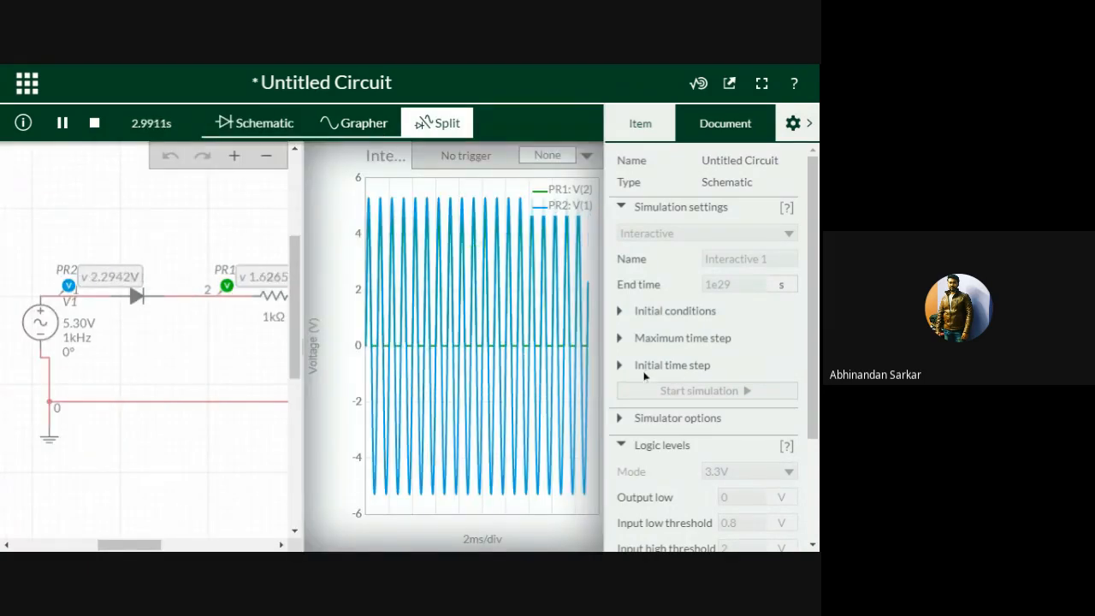
pyautogui.click(95, 124)
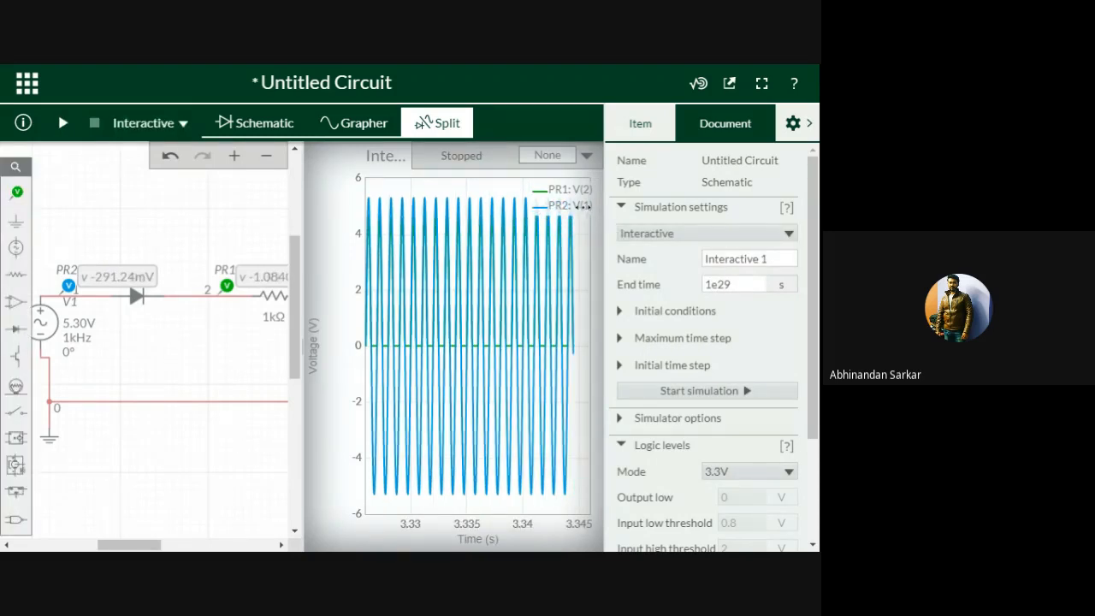
# Hide the configuration pane to widen the graph and set its trigger mode to Single
pyautogui.click(585, 207)
pyautogui.moveTo(654, 211); pyautogui.dragTo(799, 134)
pyautogui.click(810, 125)
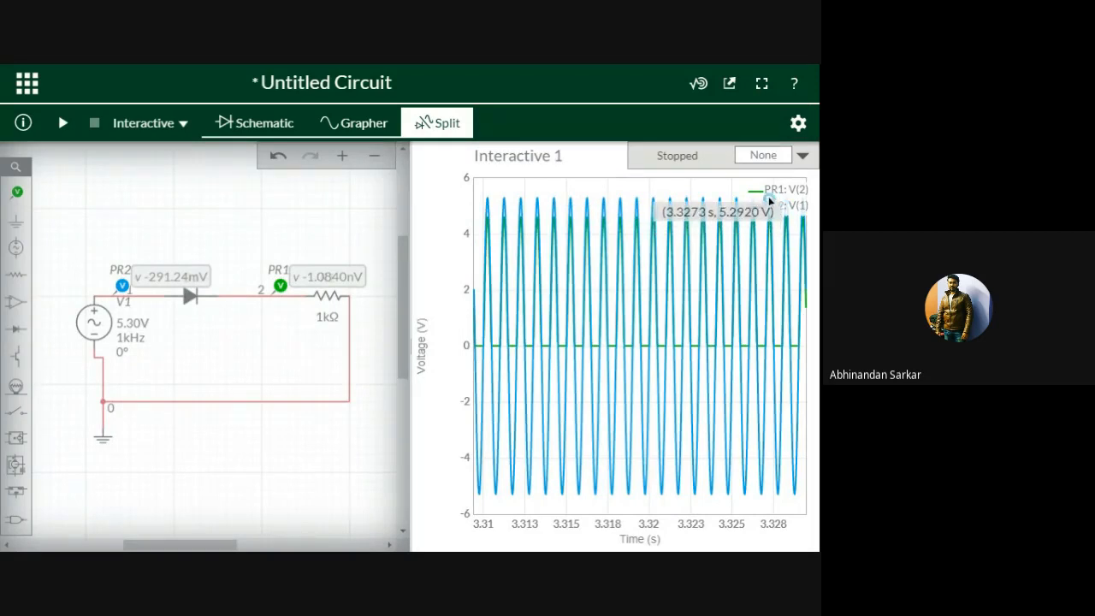
pyautogui.click(802, 156)
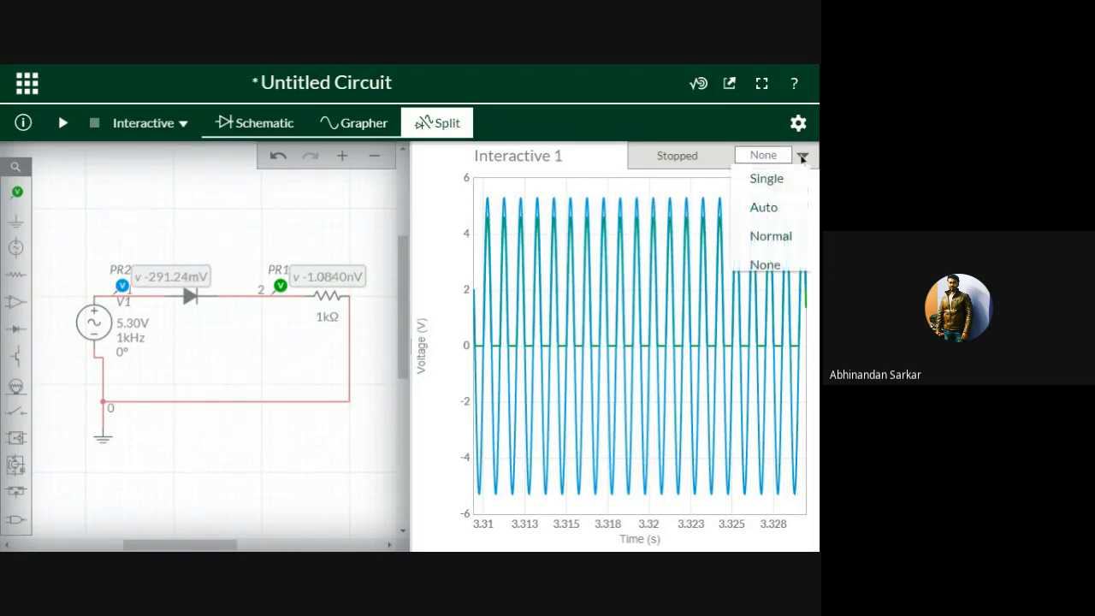
pyautogui.click(767, 179)
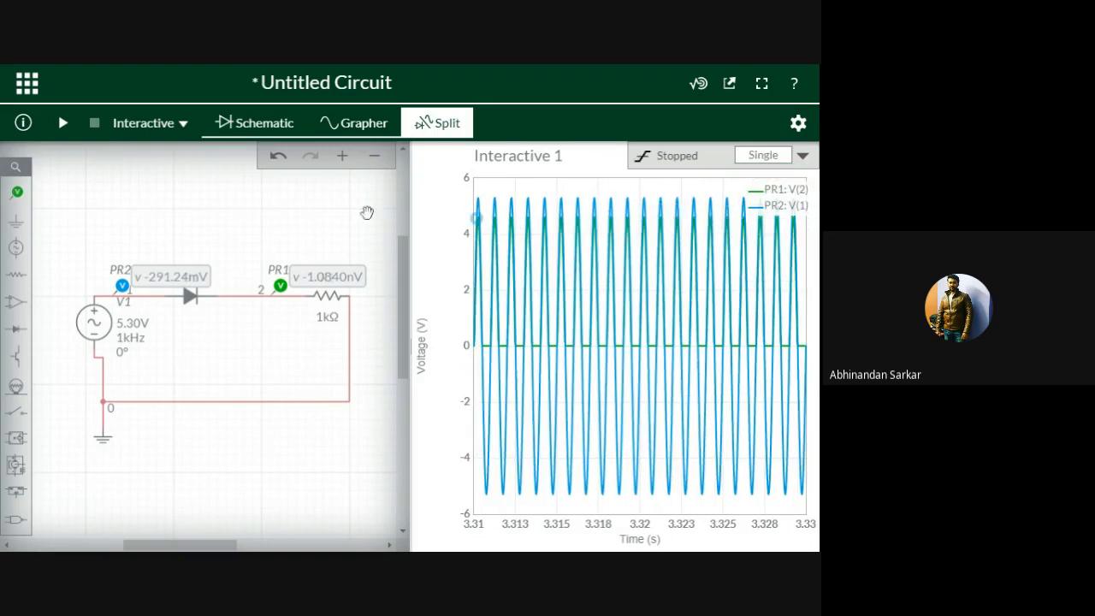
# Run the simulation with the single trigger and examine the two voltage waveforms at about one cycle across the graph
pyautogui.click(62, 124)
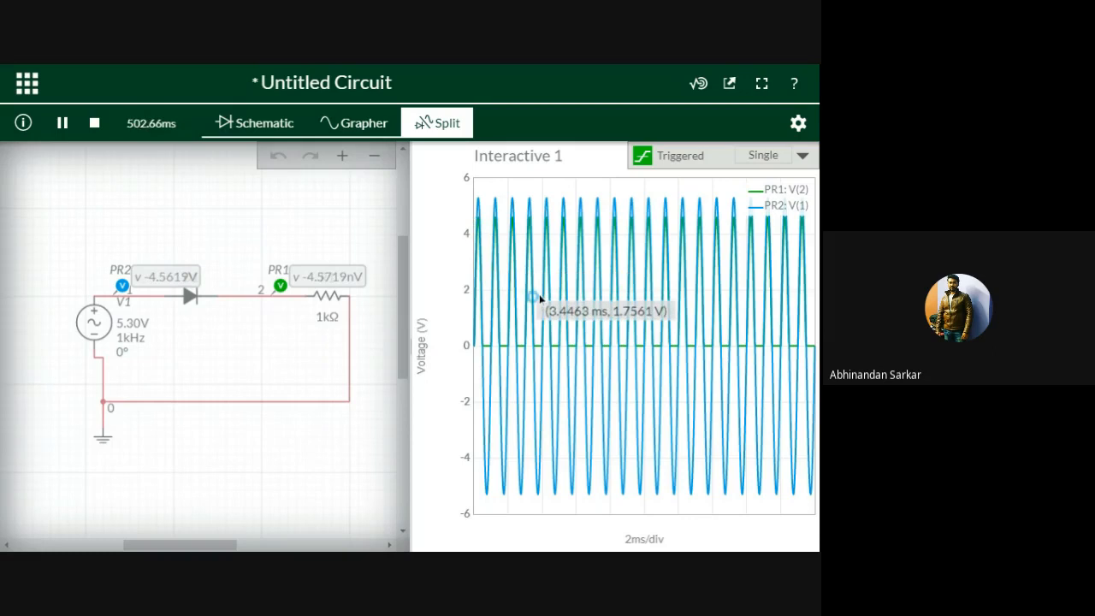
pyautogui.scroll(2, 615, 281)
pyautogui.scroll(3, 608, 278)
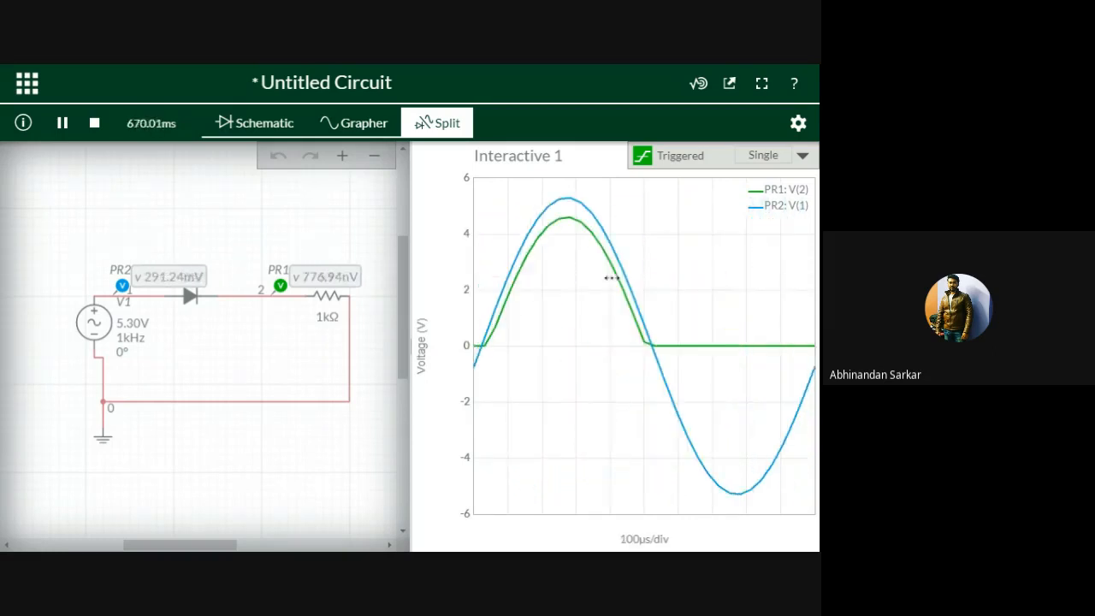
pyautogui.scroll(-2, 613, 280)
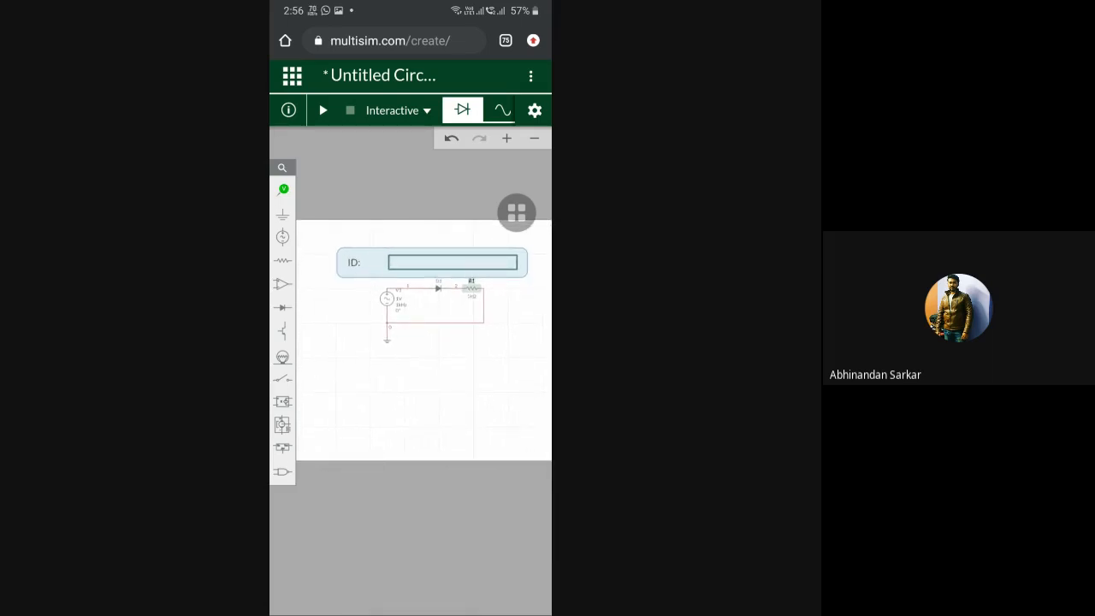
# On the phone version of the circuit, choose the Interactive simulation type and dismiss the component ID editor
pyautogui.click(399, 111)
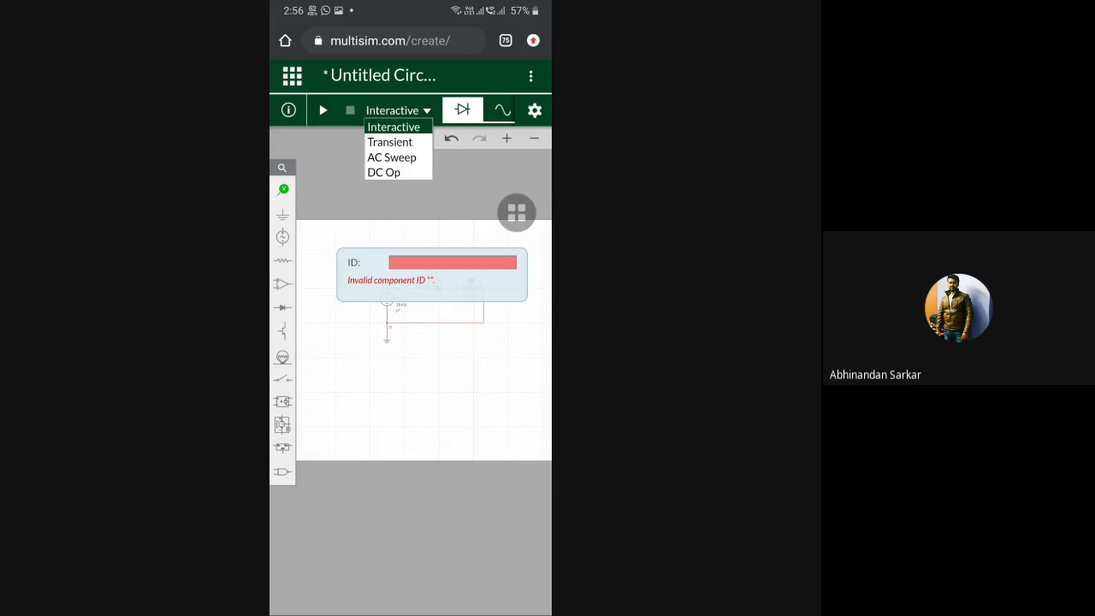
pyautogui.click(393, 126)
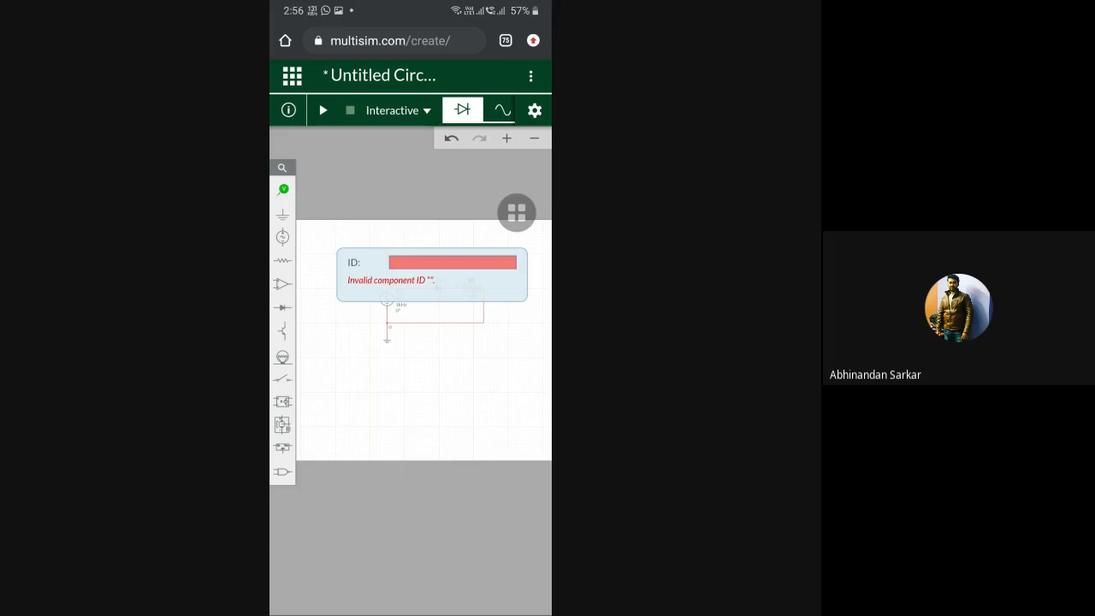
pyautogui.click(419, 394)
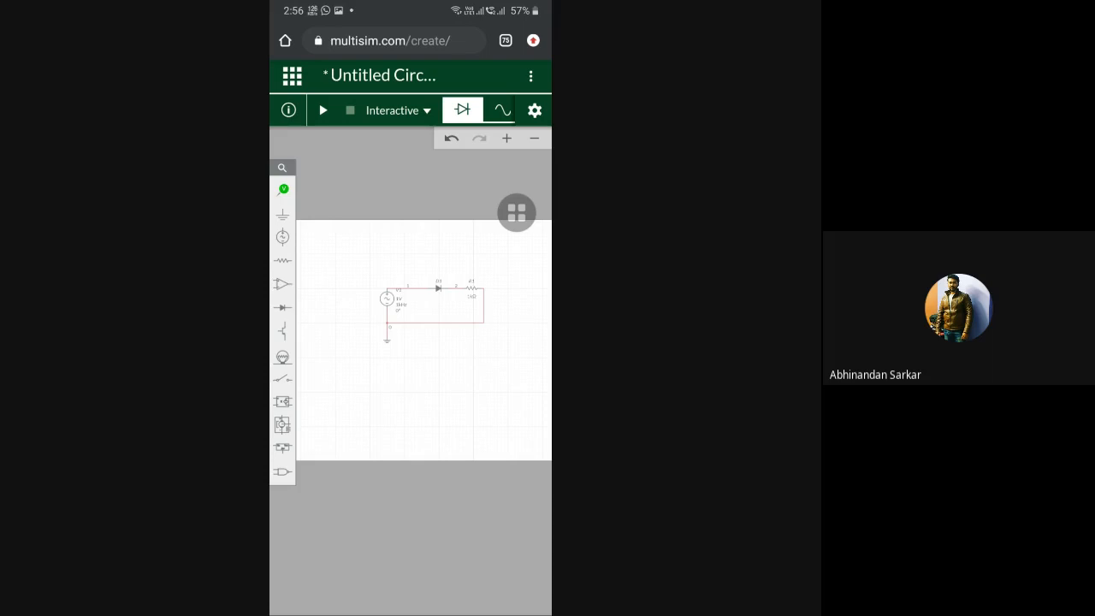
pyautogui.scroll(3, 475, 350)
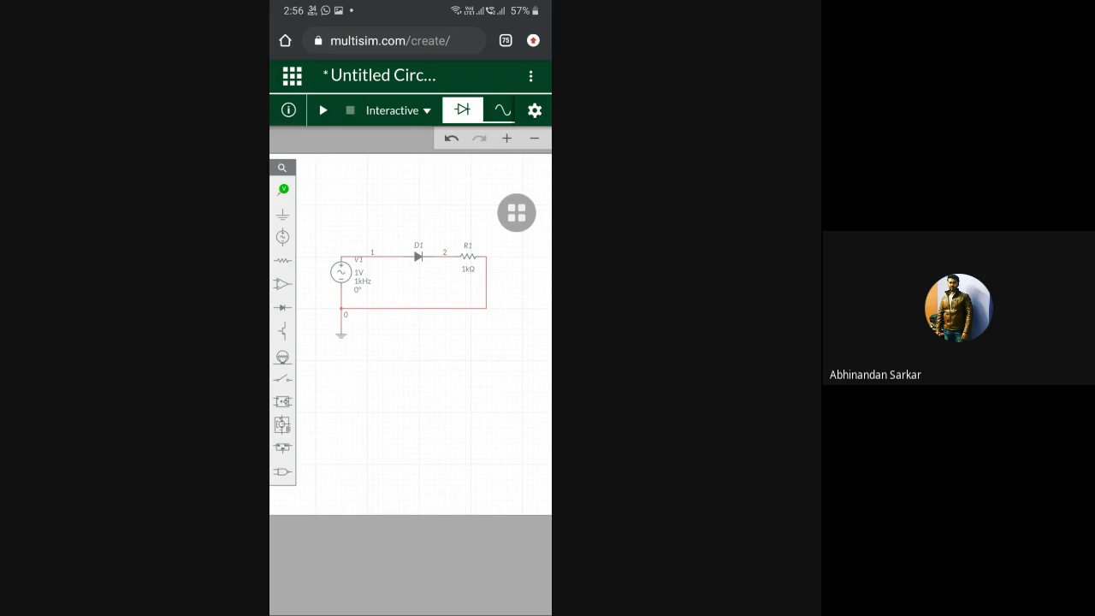
pyautogui.click(359, 273)
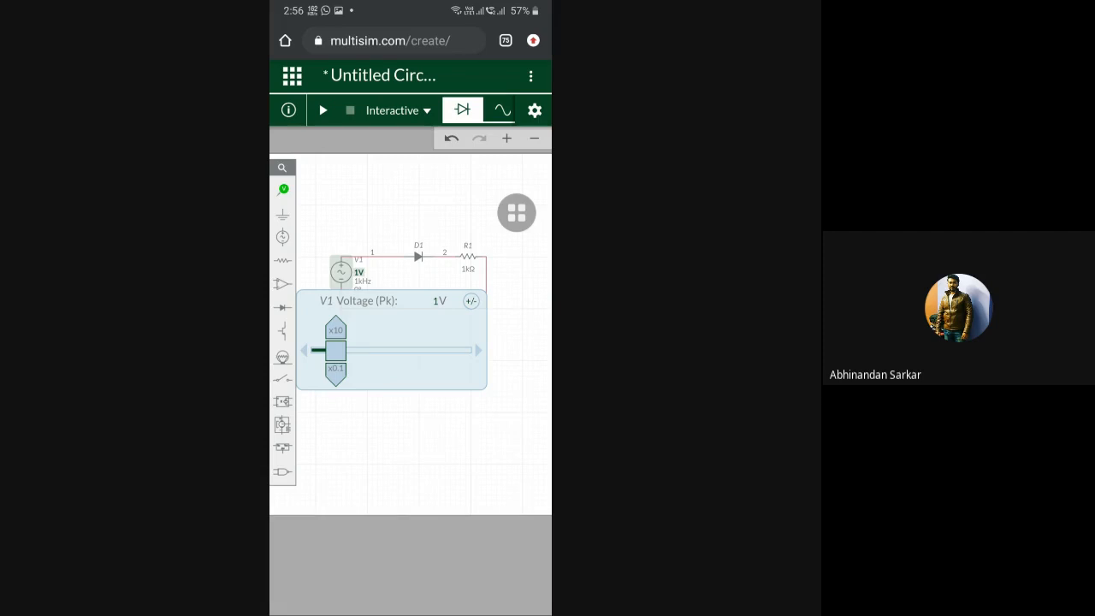
pyautogui.click(402, 445)
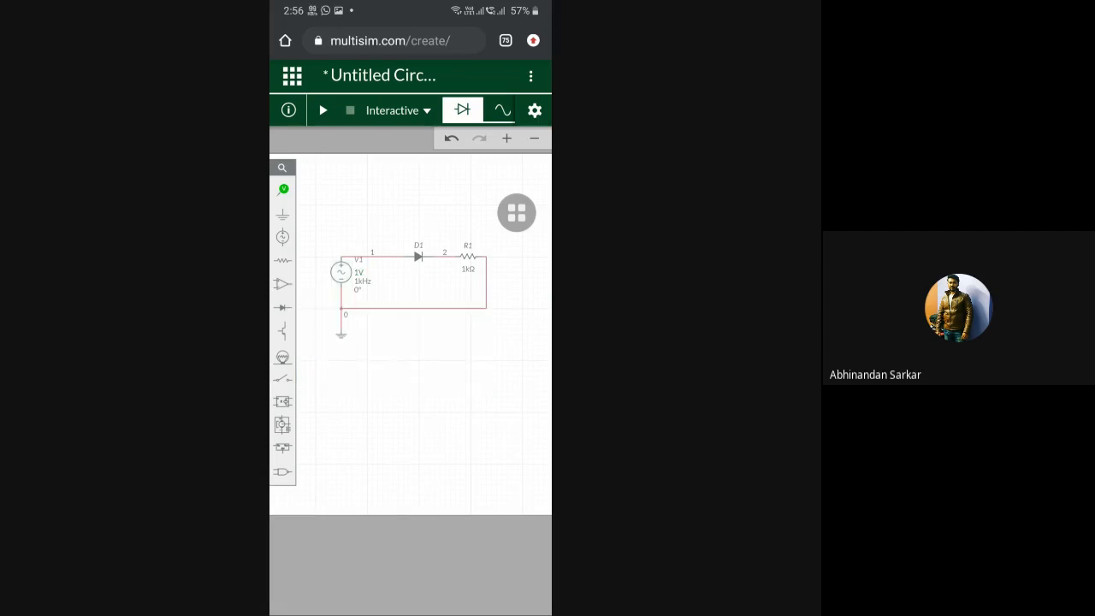
pyautogui.click(342, 272)
pyautogui.click(384, 257)
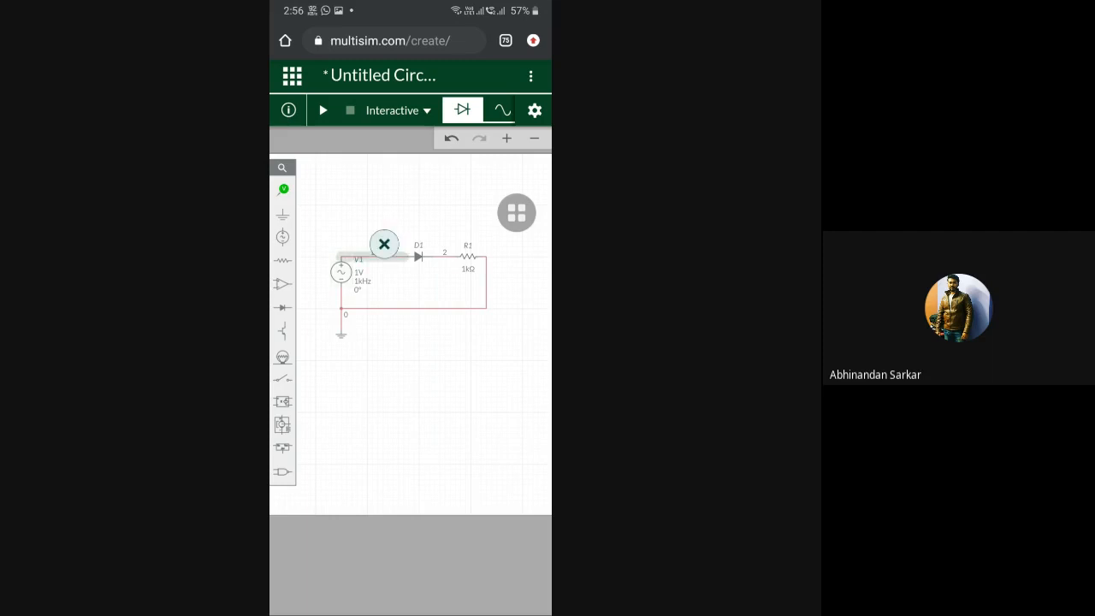
pyautogui.click(402, 402)
pyautogui.scroll(5, 347, 267)
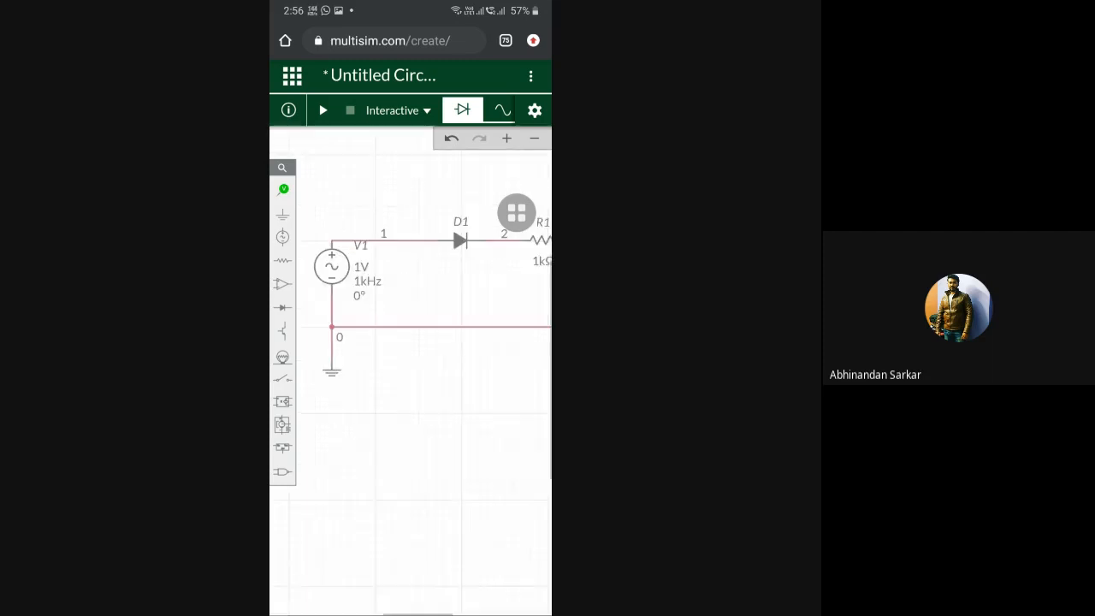
pyautogui.click(397, 244)
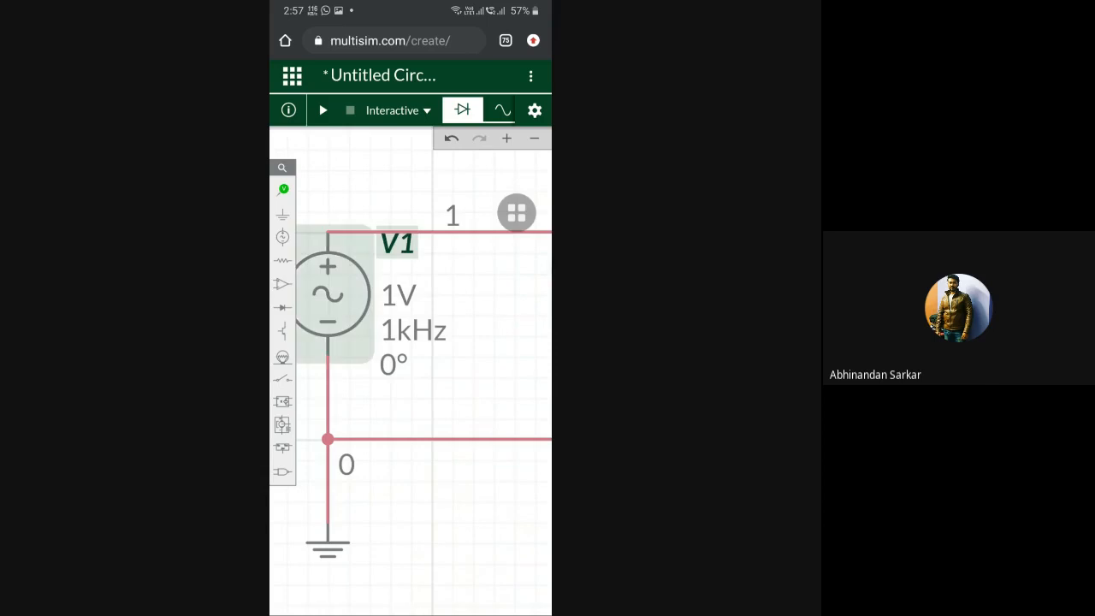
pyautogui.click(417, 185)
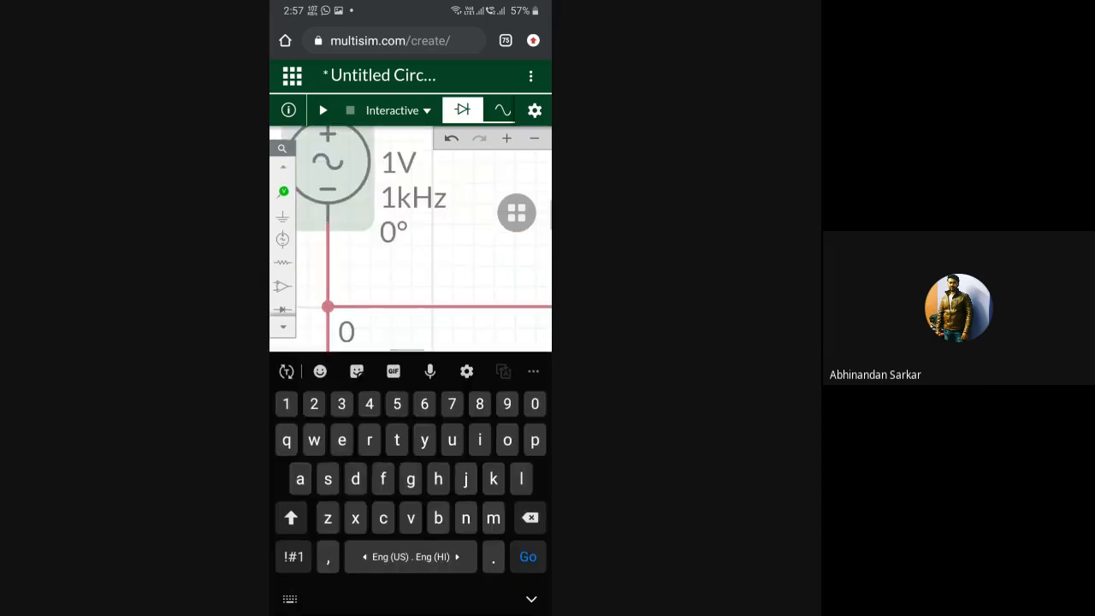
pyautogui.moveTo(462, 196); pyautogui.dragTo(460, 299)
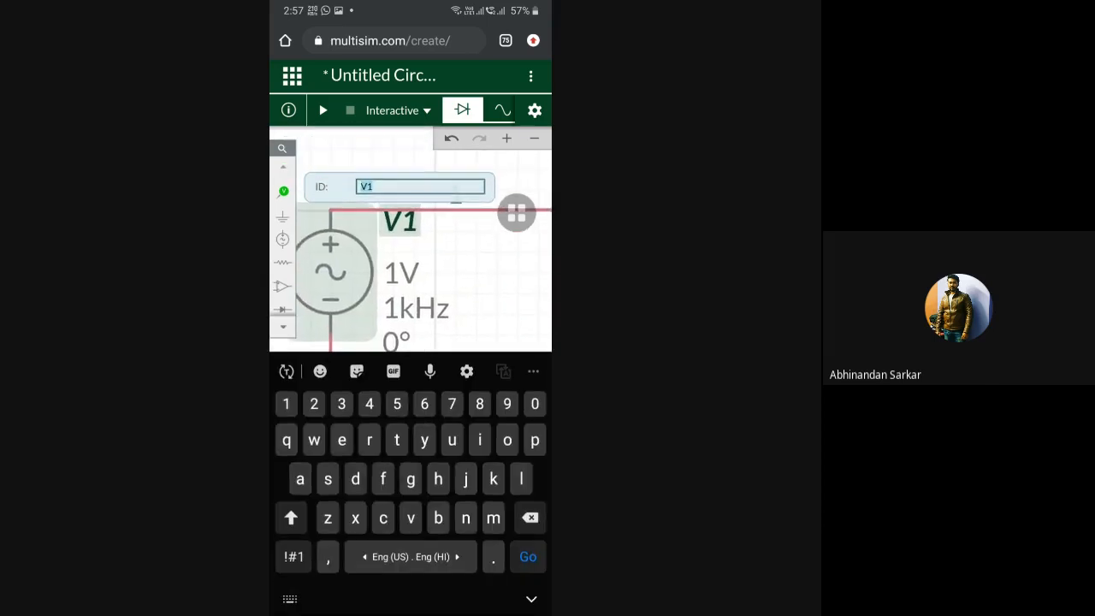
pyautogui.scroll(-2, 398, 235)
pyautogui.scroll(-3, 412, 224)
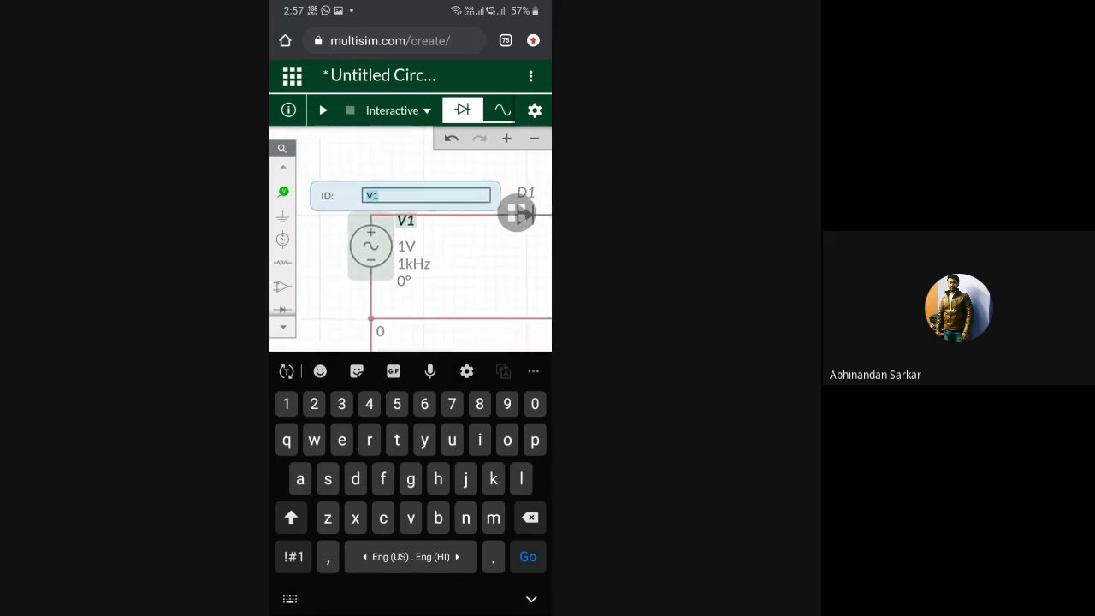
pyautogui.click(471, 274)
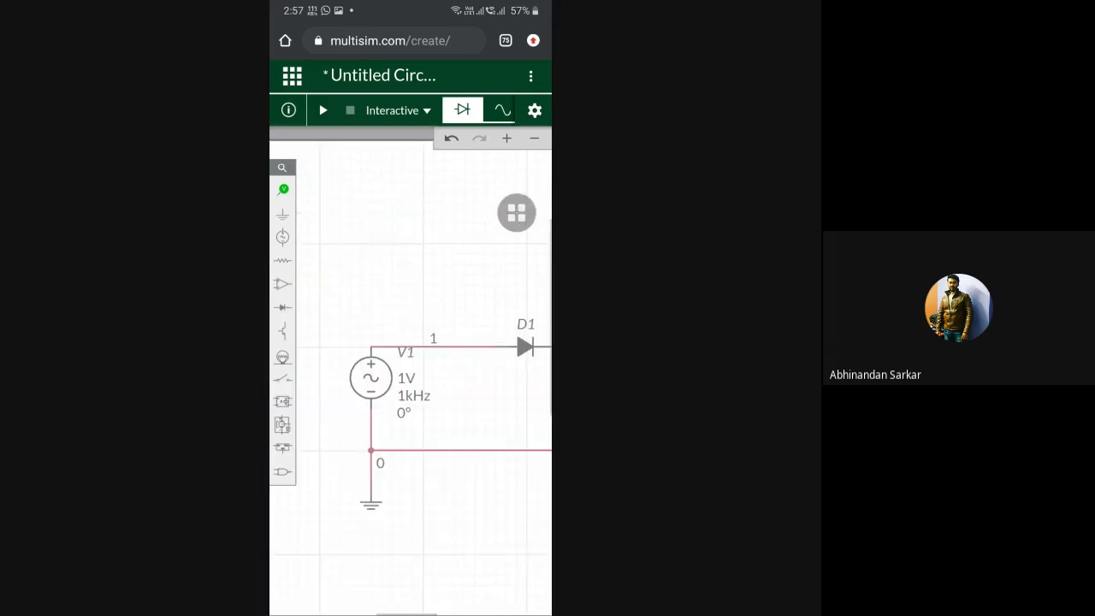
pyautogui.click(370, 377)
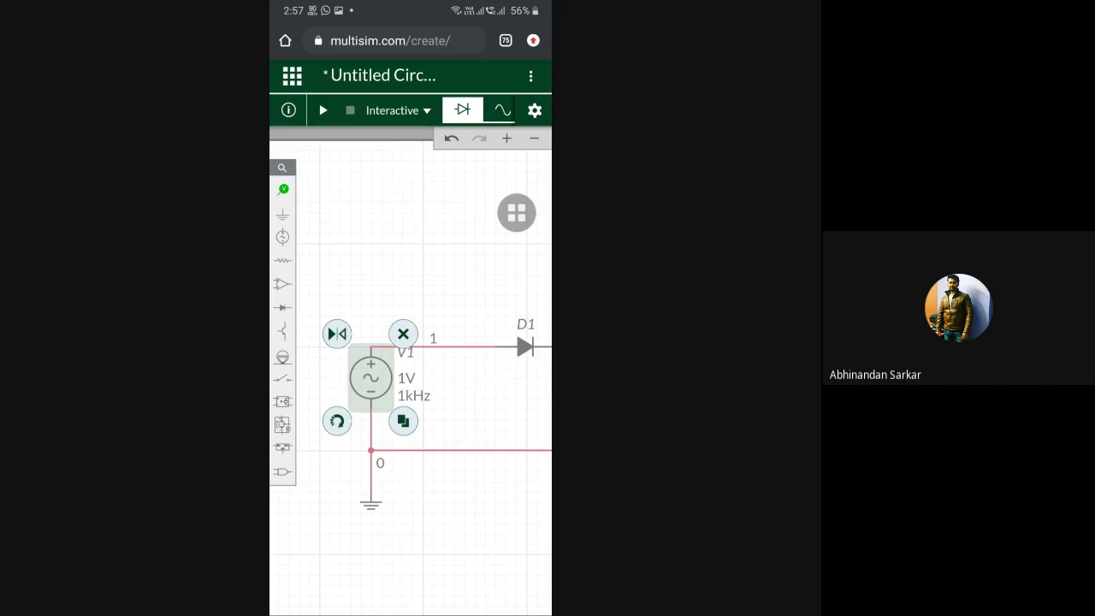
pyautogui.moveTo(462, 282); pyautogui.dragTo(411, 286)
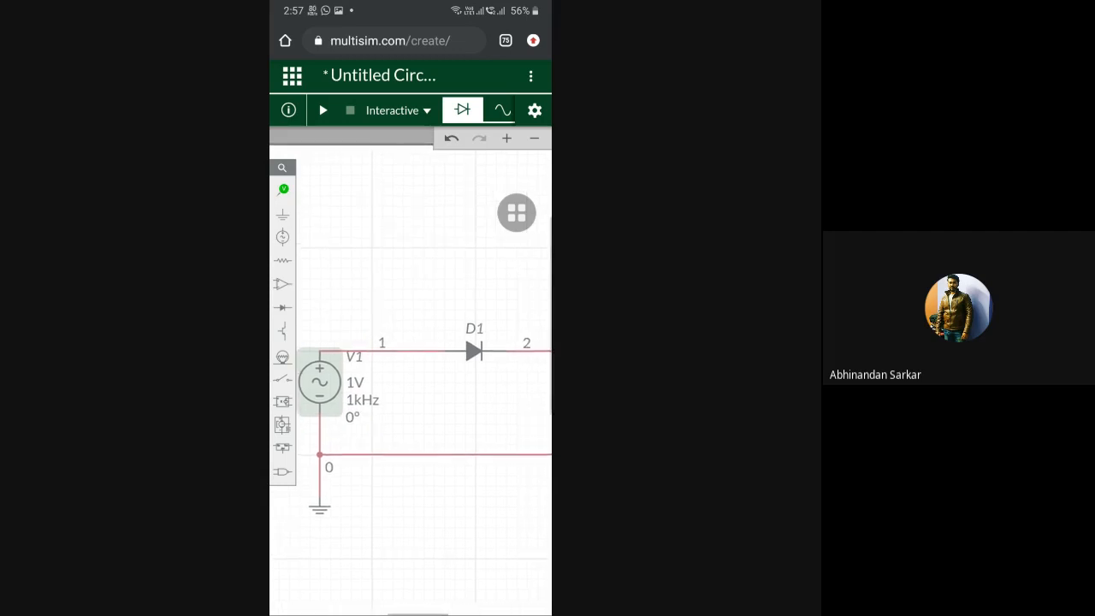
pyautogui.moveTo(502, 110); pyautogui.dragTo(454, 110)
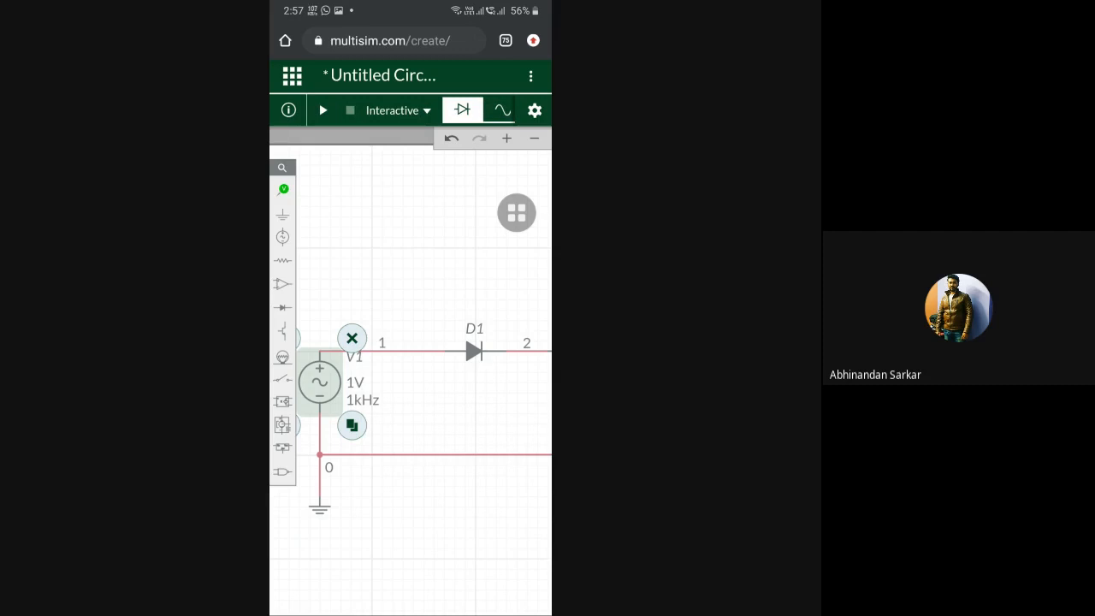
# Place a voltage probe on the wire between source V1 and diode D1
pyautogui.click(282, 189)
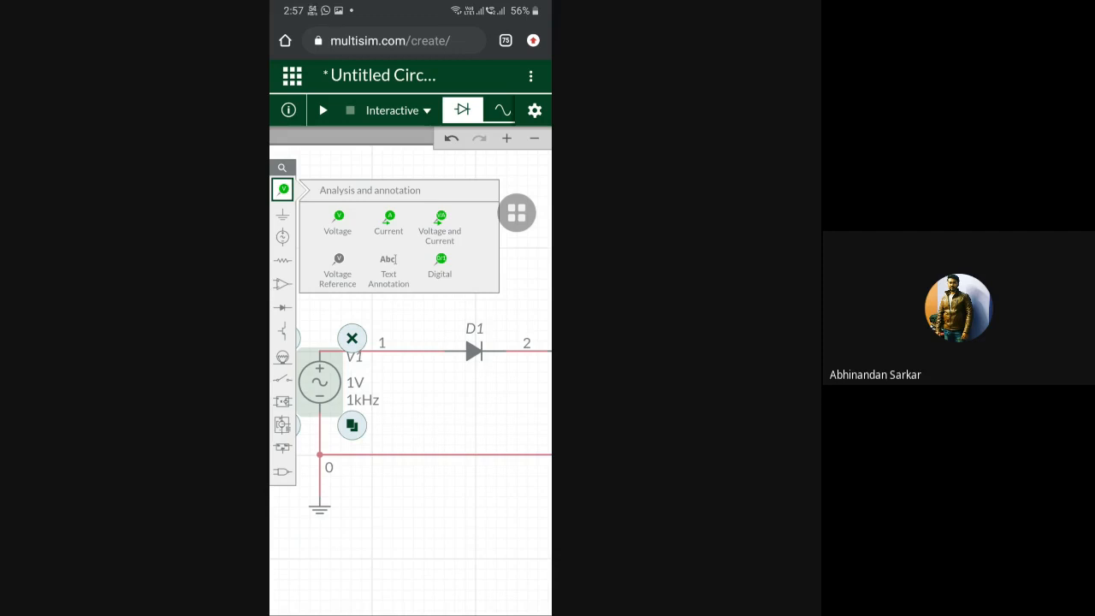
pyautogui.click(338, 221)
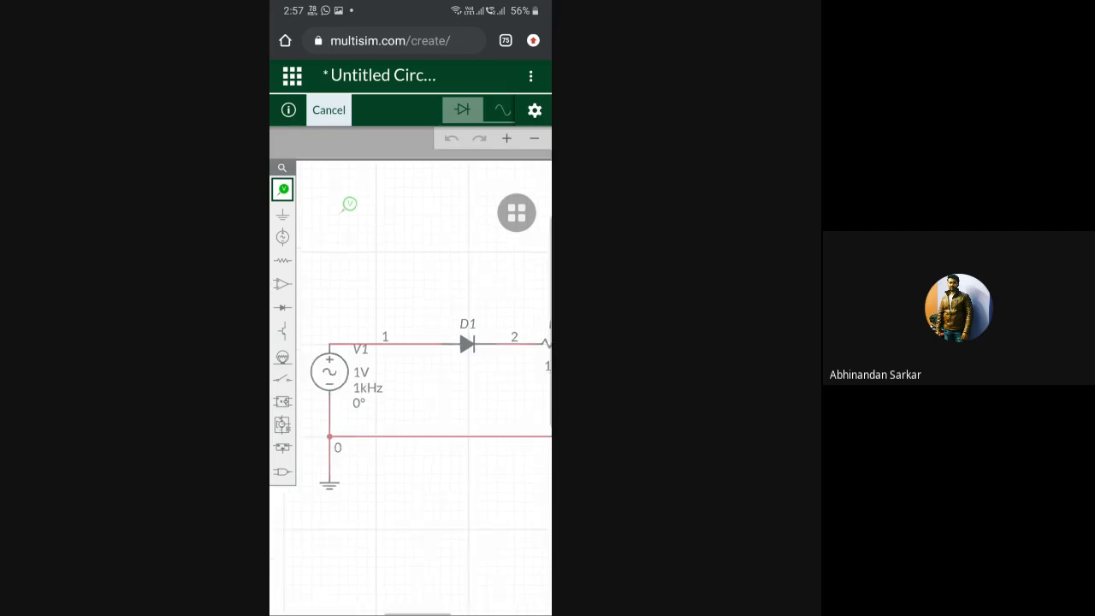
pyautogui.scroll(-3, 410, 368)
pyautogui.click(408, 394)
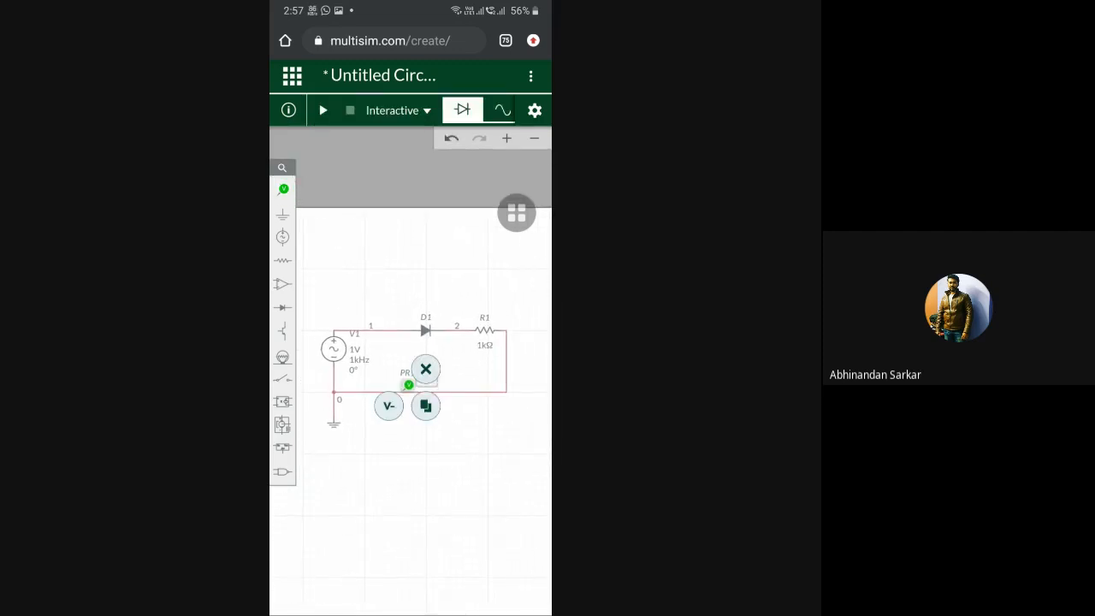
pyautogui.click(425, 368)
pyautogui.moveTo(390, 305); pyautogui.dragTo(390, 323)
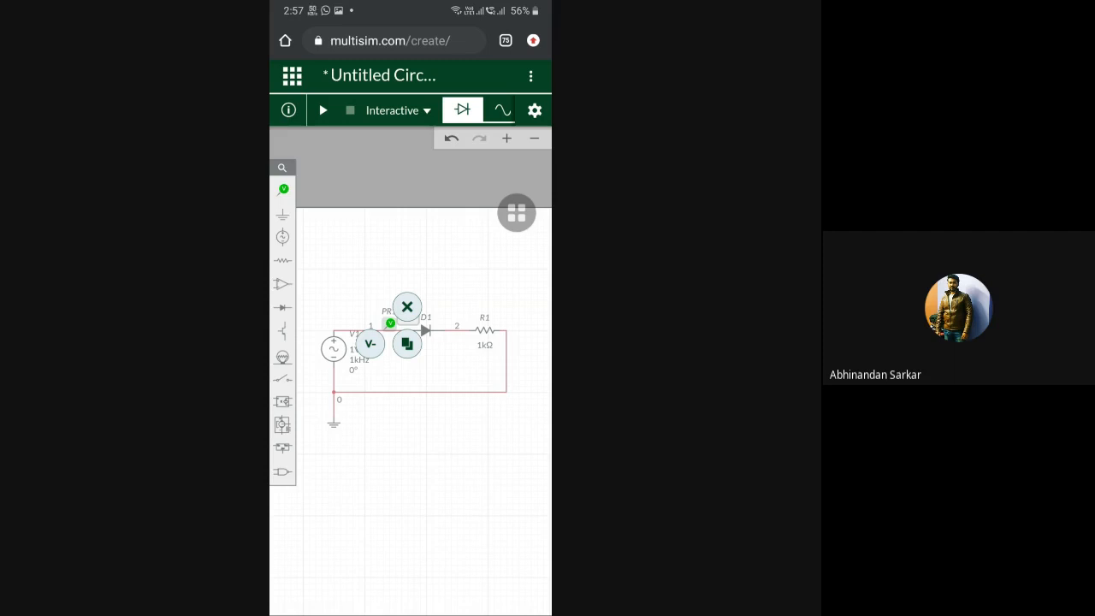
# Place a second voltage probe on the wire between diode D1 and resistor R1, and clear the selection
pyautogui.click(283, 189)
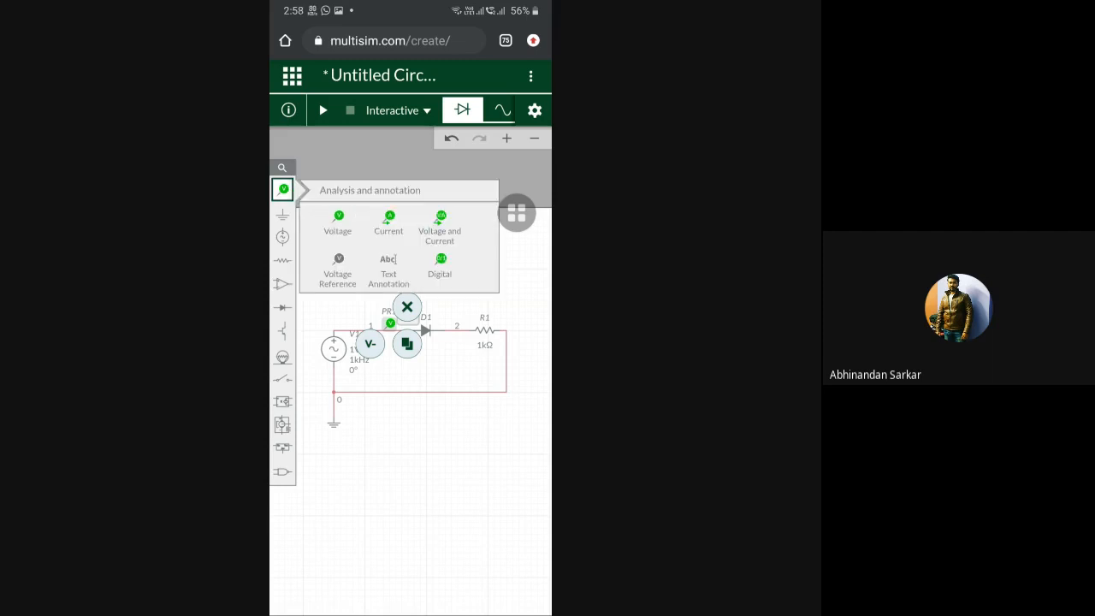
pyautogui.click(337, 220)
pyautogui.moveTo(344, 216); pyautogui.dragTo(446, 324)
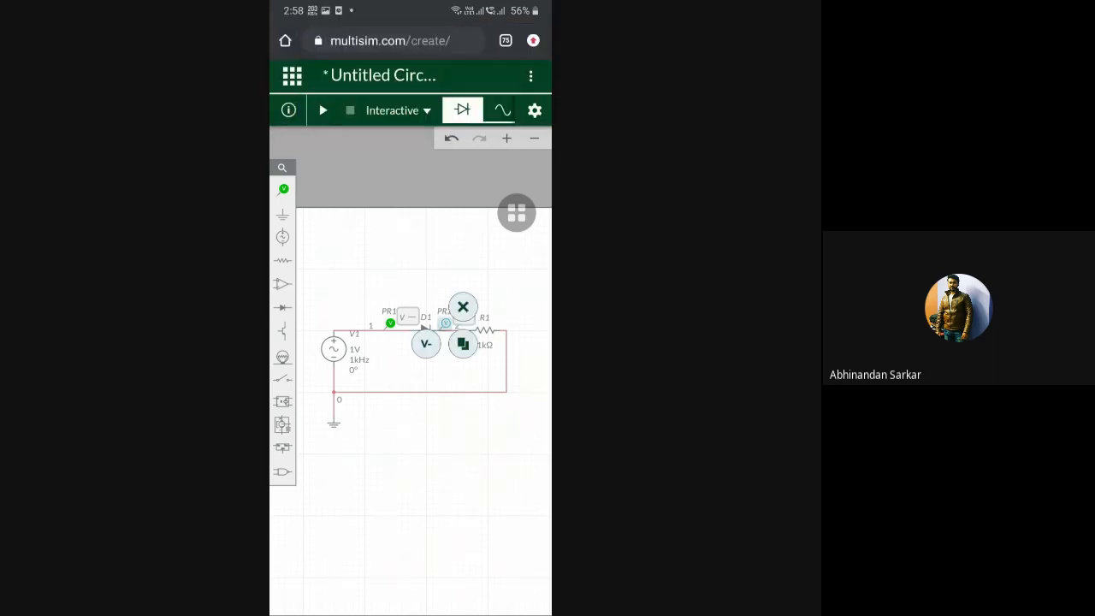
pyautogui.click(419, 479)
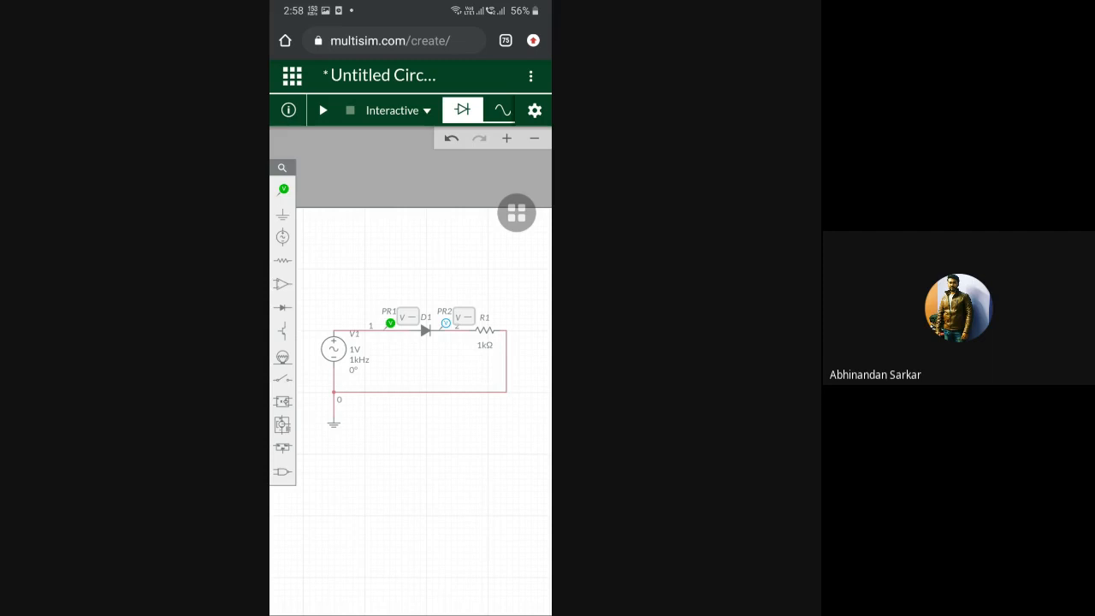
# Run the interactive simulation and display the graph of the probed voltages
pyautogui.moveTo(411, 479); pyautogui.dragTo(409, 443)
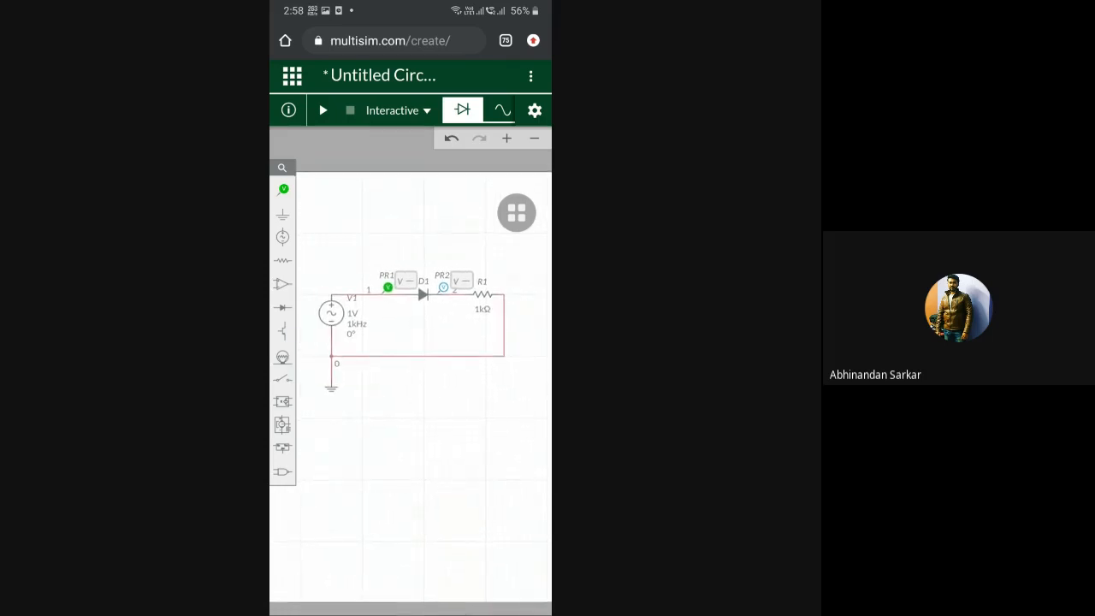
pyautogui.scroll(4, 412, 342)
pyautogui.scroll(-5, 412, 342)
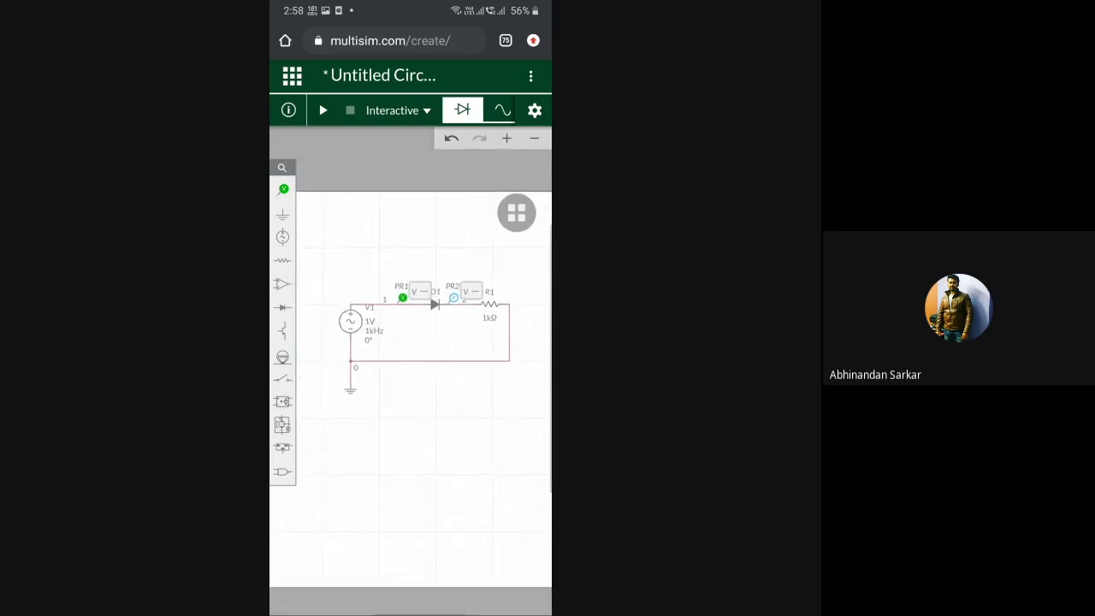
pyautogui.scroll(-1, 471, 360)
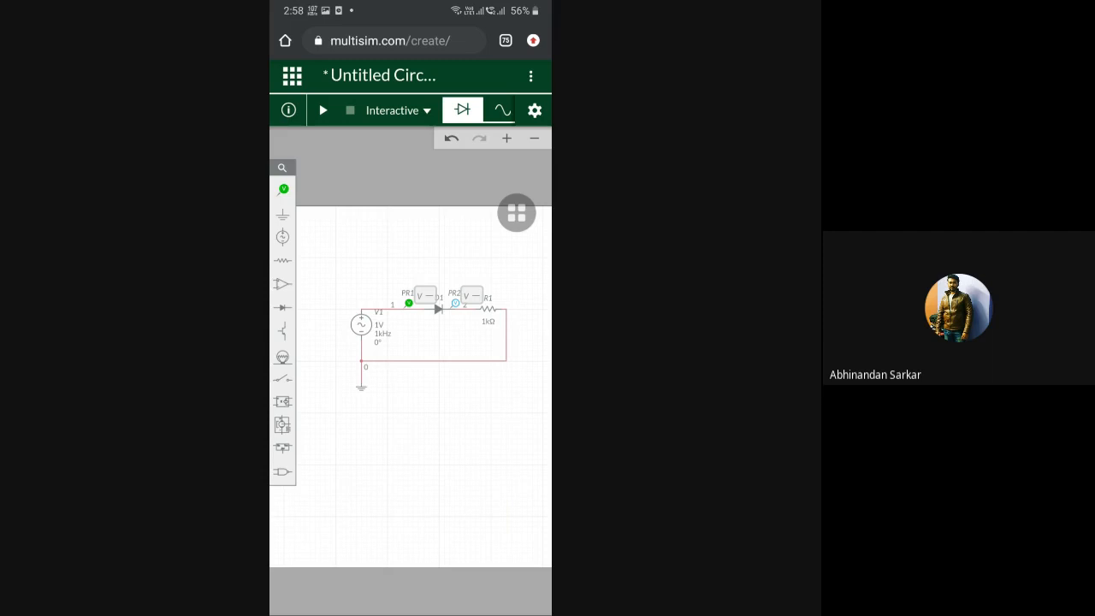
pyautogui.click(323, 110)
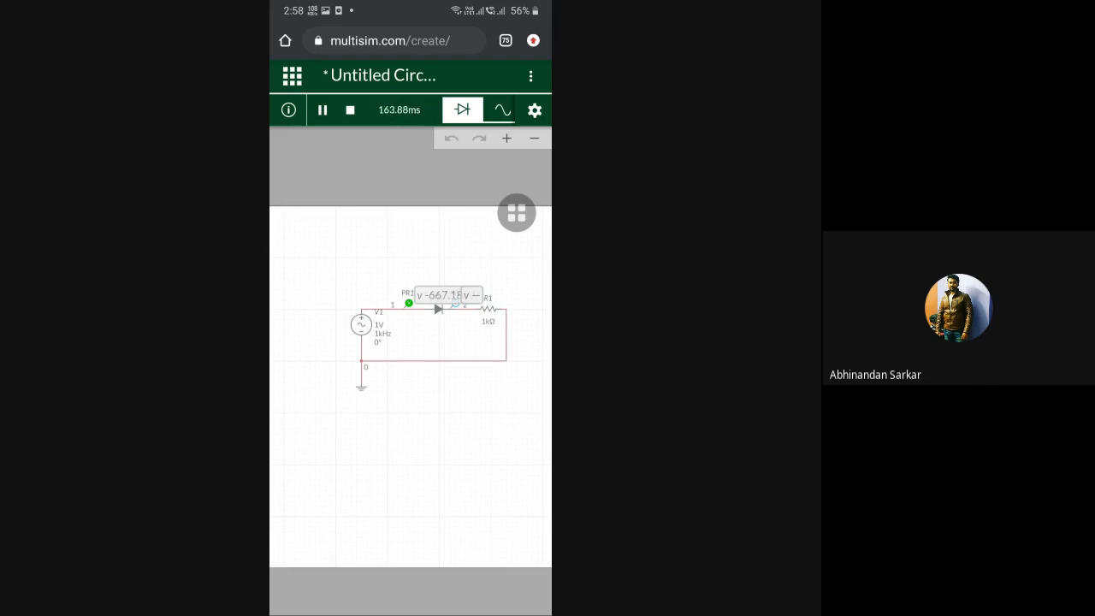
pyautogui.click(501, 109)
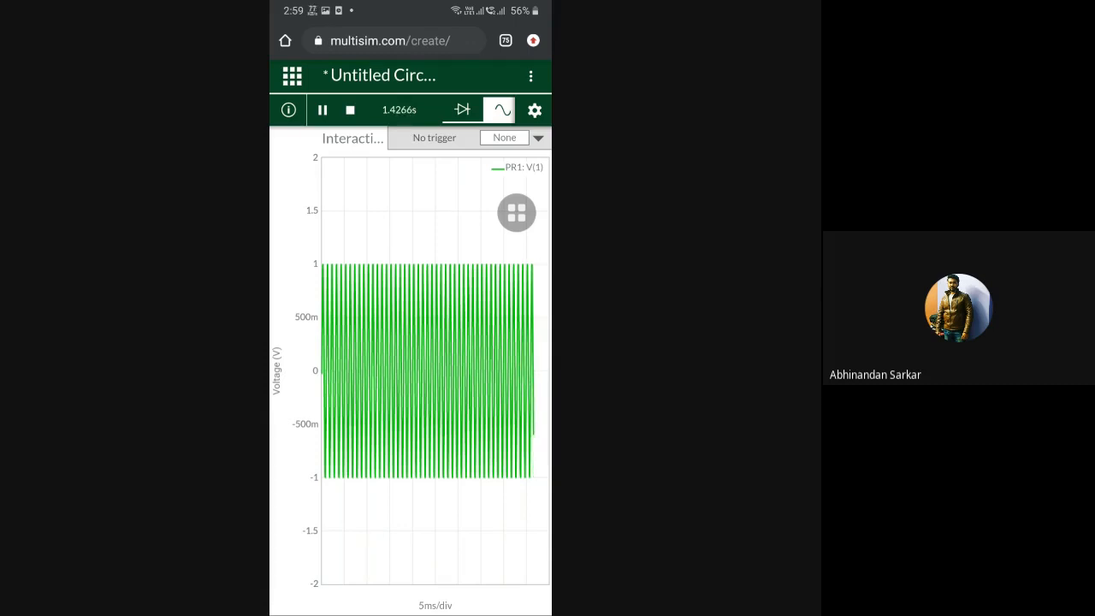
# Return to the schematic view and pause the running simulation
pyautogui.click(461, 109)
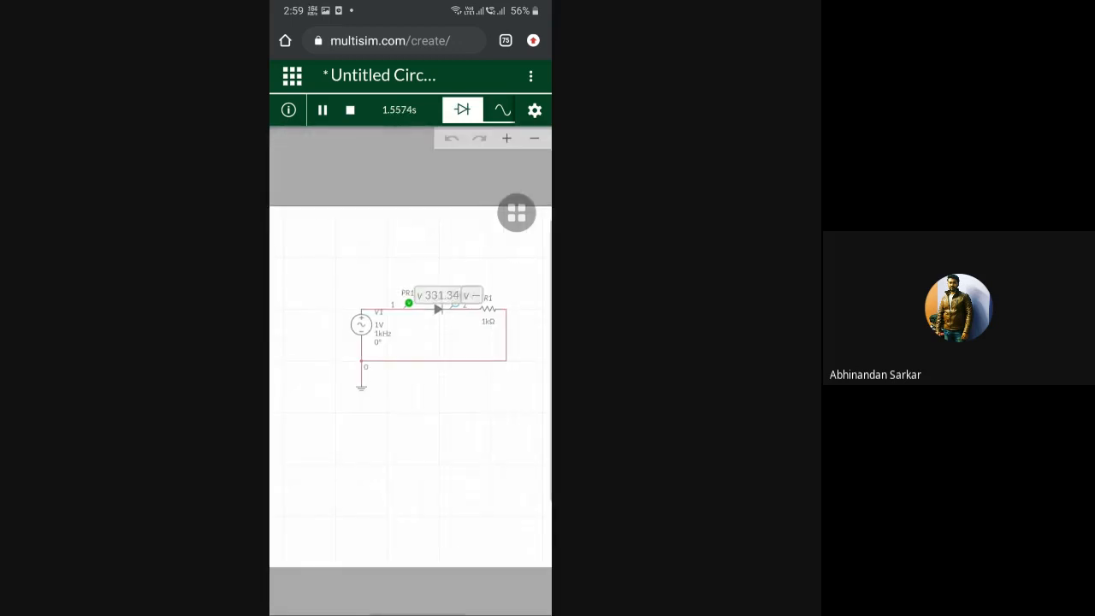
pyautogui.scroll(4, 436, 309)
pyautogui.scroll(-1, 437, 309)
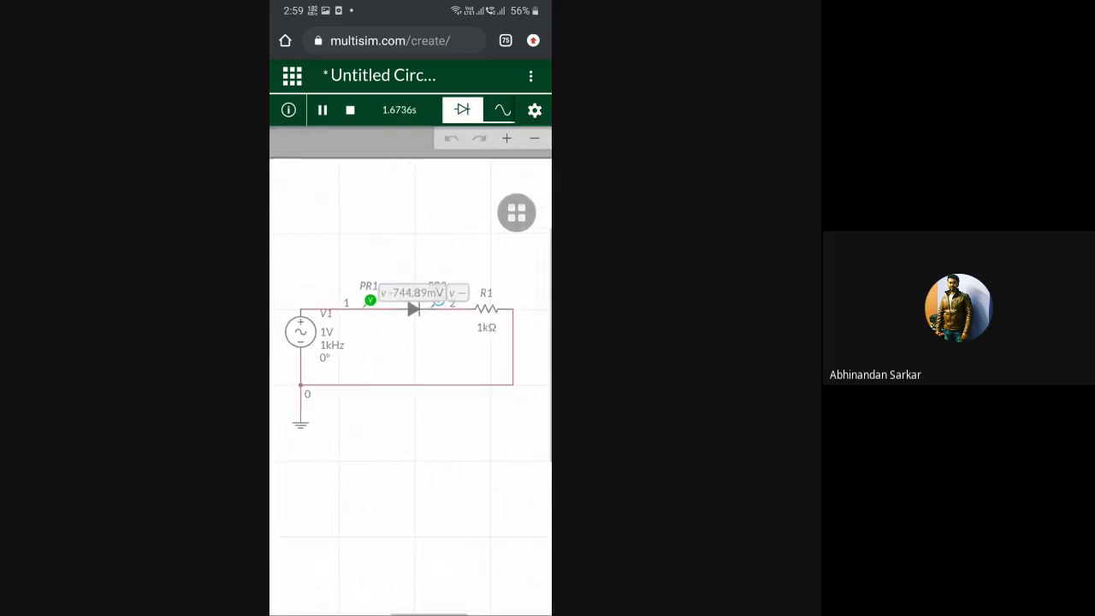
pyautogui.click(322, 111)
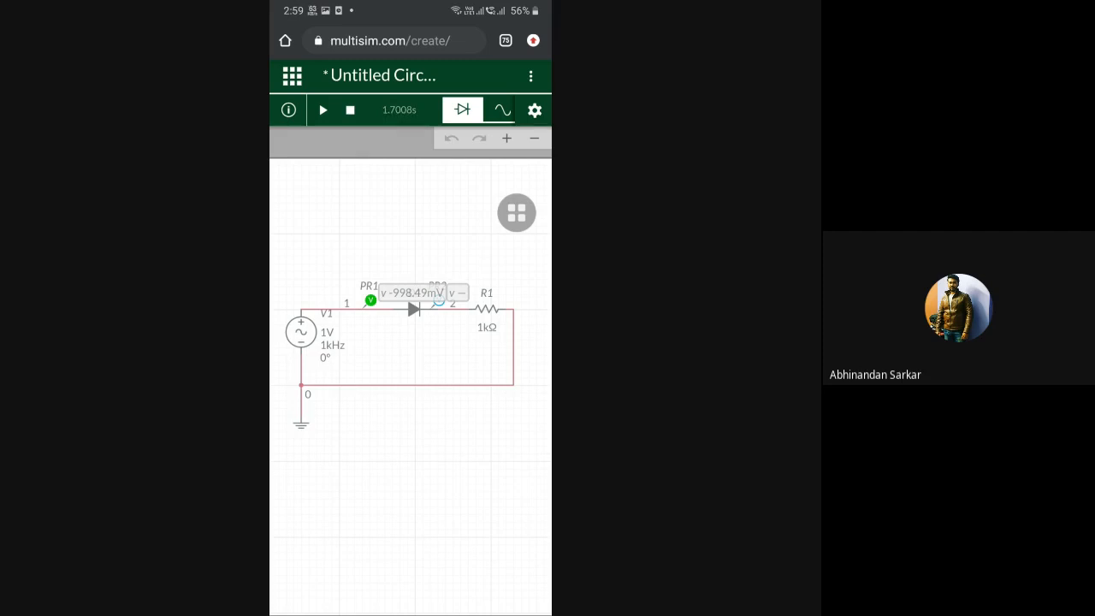
# Examine the readings of probes PR1 and PR2 on either side of diode D1 in the paused schematic
pyautogui.scroll(5, 428, 293)
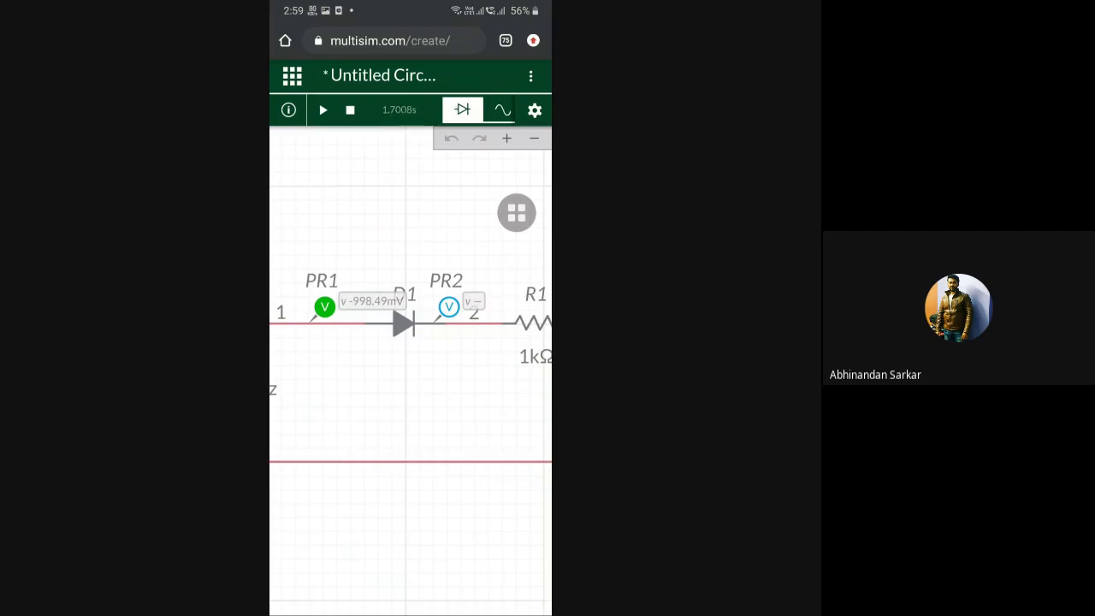
pyautogui.moveTo(411, 385); pyautogui.dragTo(429, 383)
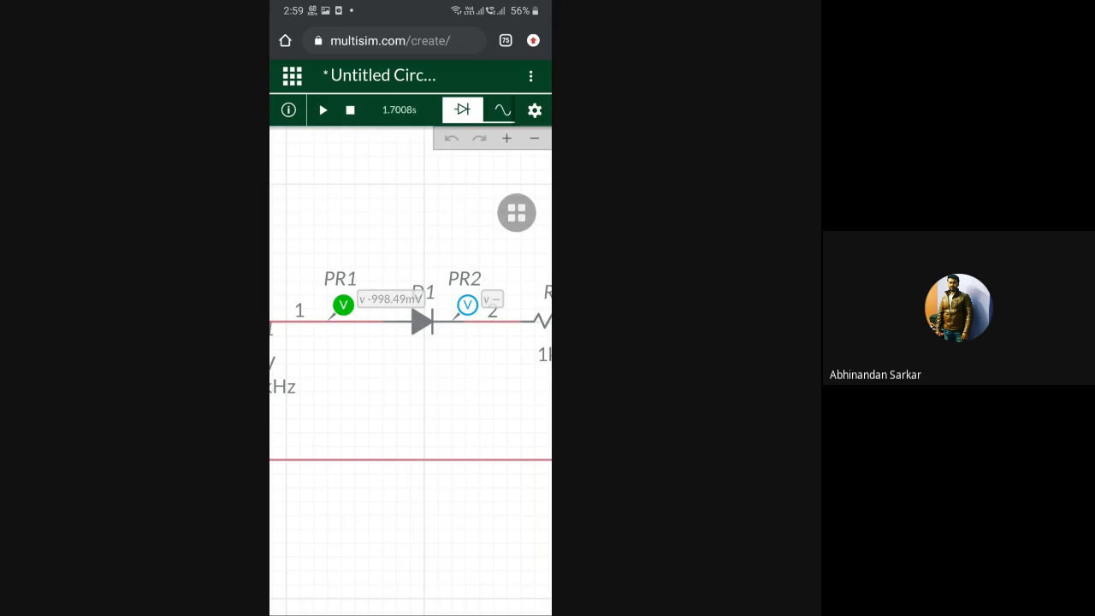
pyautogui.scroll(-3, 423, 308)
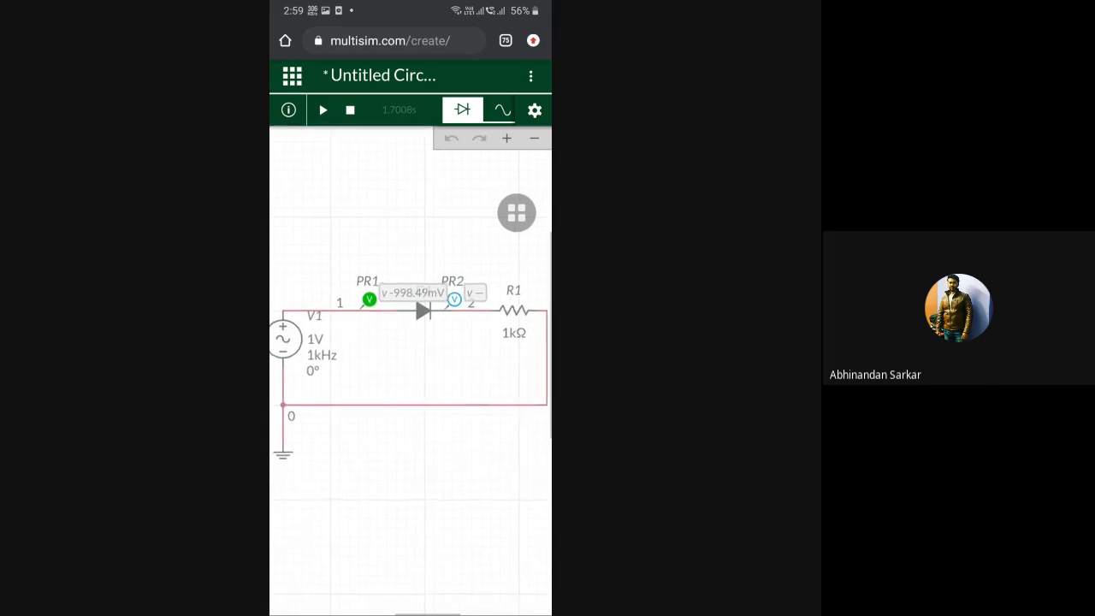
pyautogui.scroll(2, 411, 342)
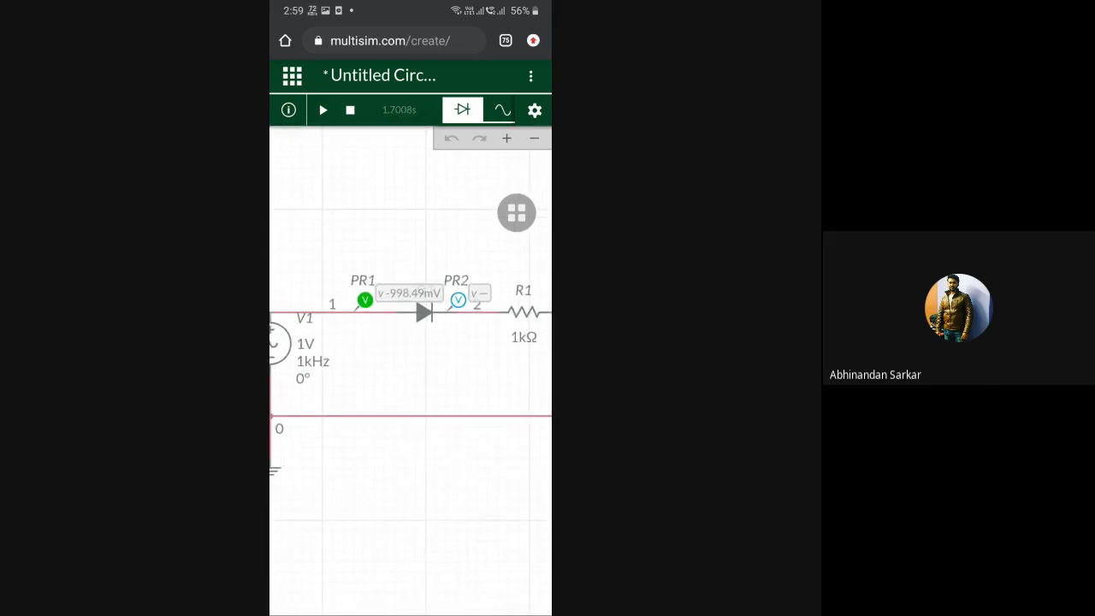
pyautogui.moveTo(410, 368)
pyautogui.mouseDown()
pyautogui.moveTo(435, 364)
pyautogui.moveTo(397, 365)
pyautogui.moveTo(423, 356)
pyautogui.mouseUp()
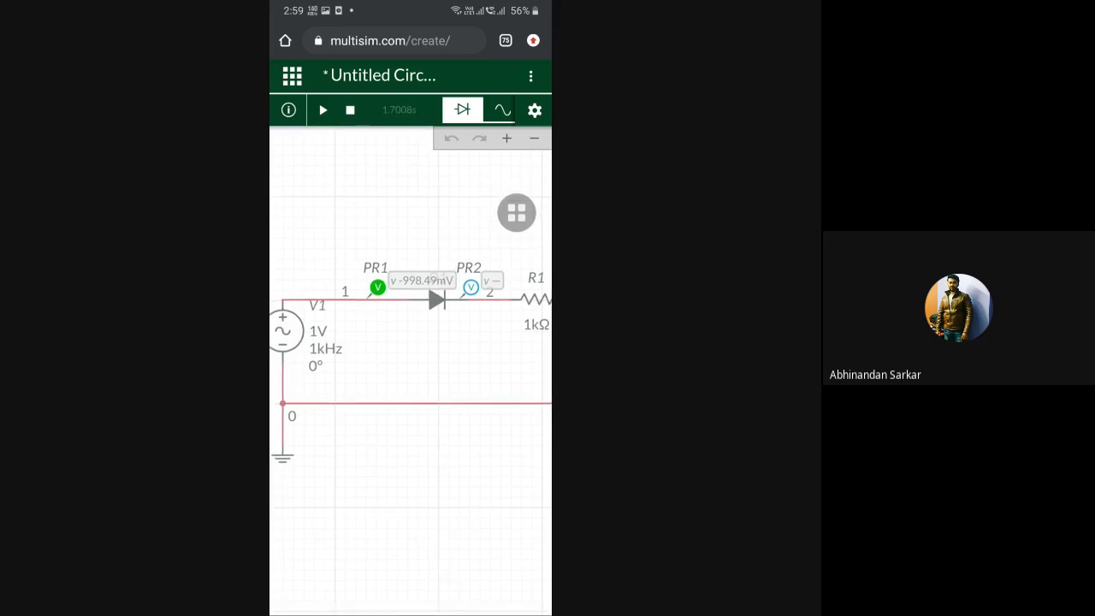
pyautogui.click(437, 300)
pyautogui.scroll(-3, 426, 285)
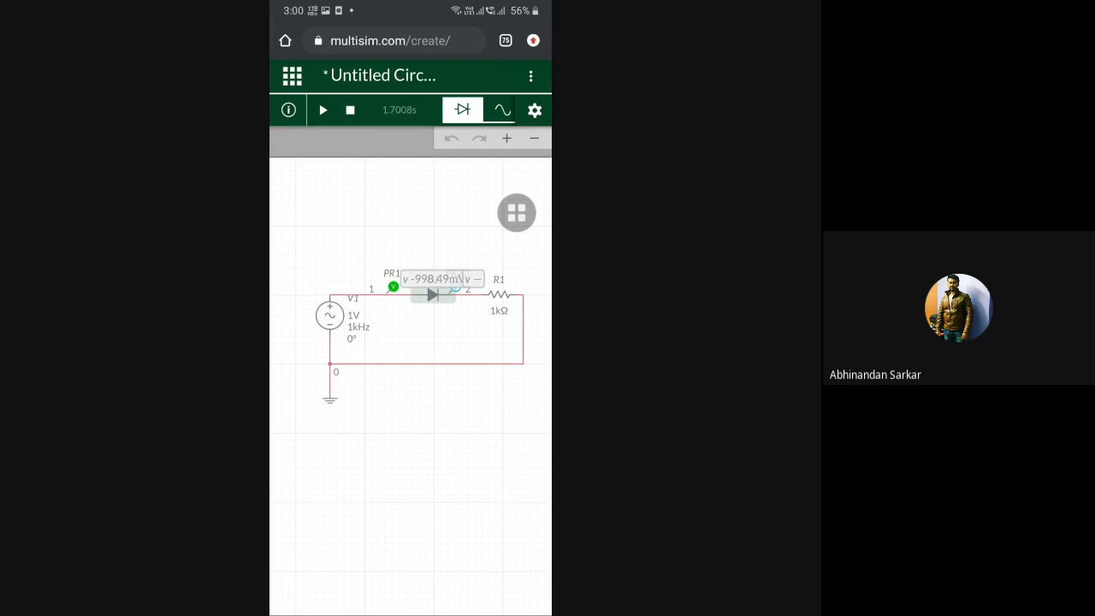
# Switch to the Google Meet call and stop presenting the phone screen
pyautogui.hotkey('alt', 'Tab')
pyautogui.click(410, 285)
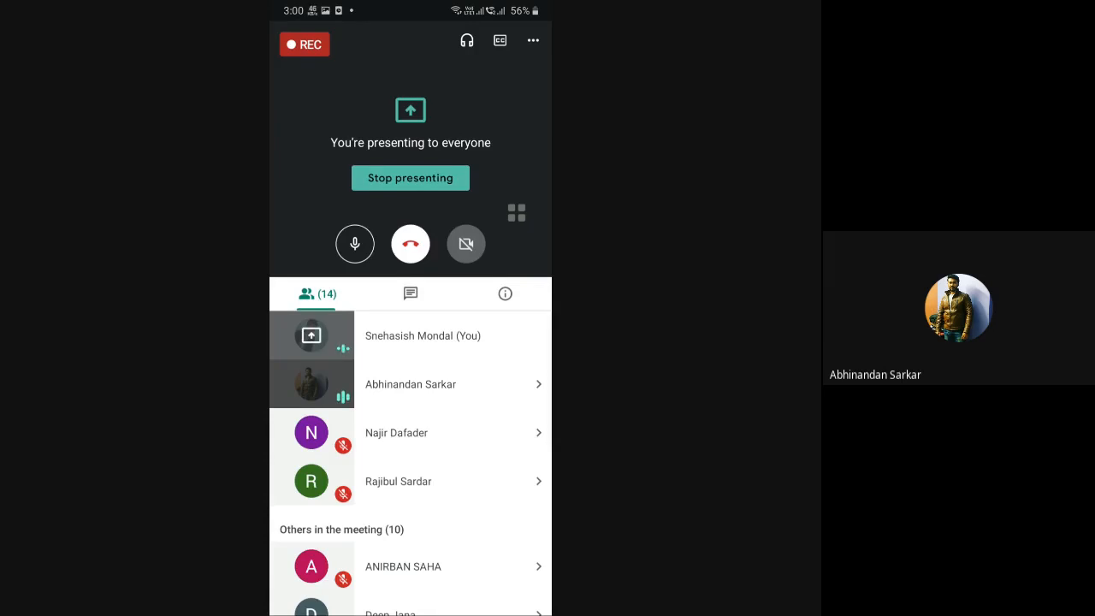
pyautogui.click(411, 178)
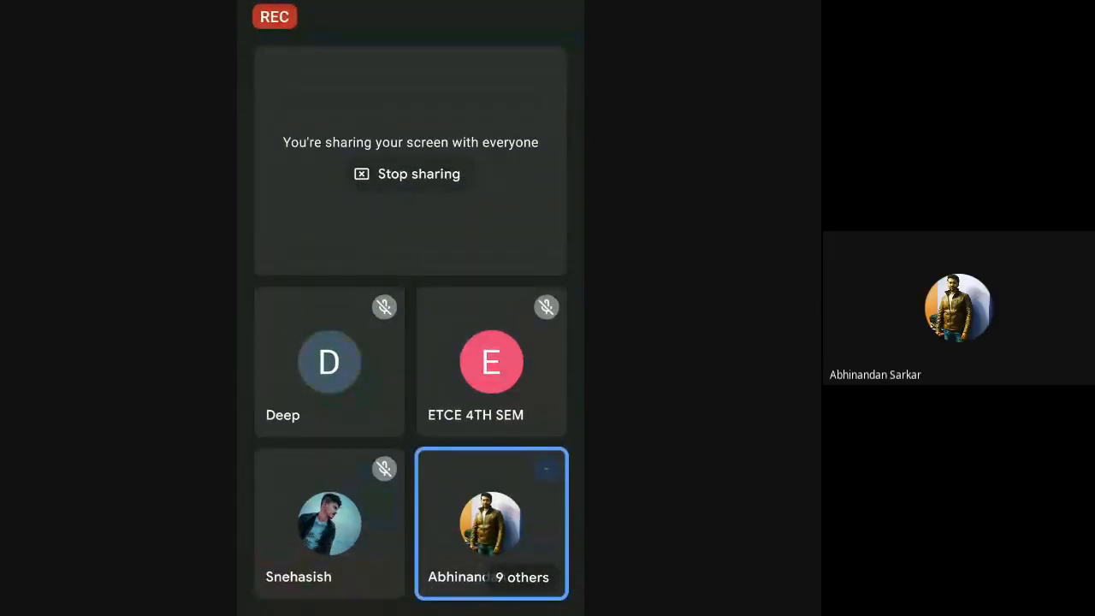
# Switch to Droid Tesla Pro and show the circuit with battery E1, switch S1 and LED D1
pyautogui.hotkey('alt', 'Tab')
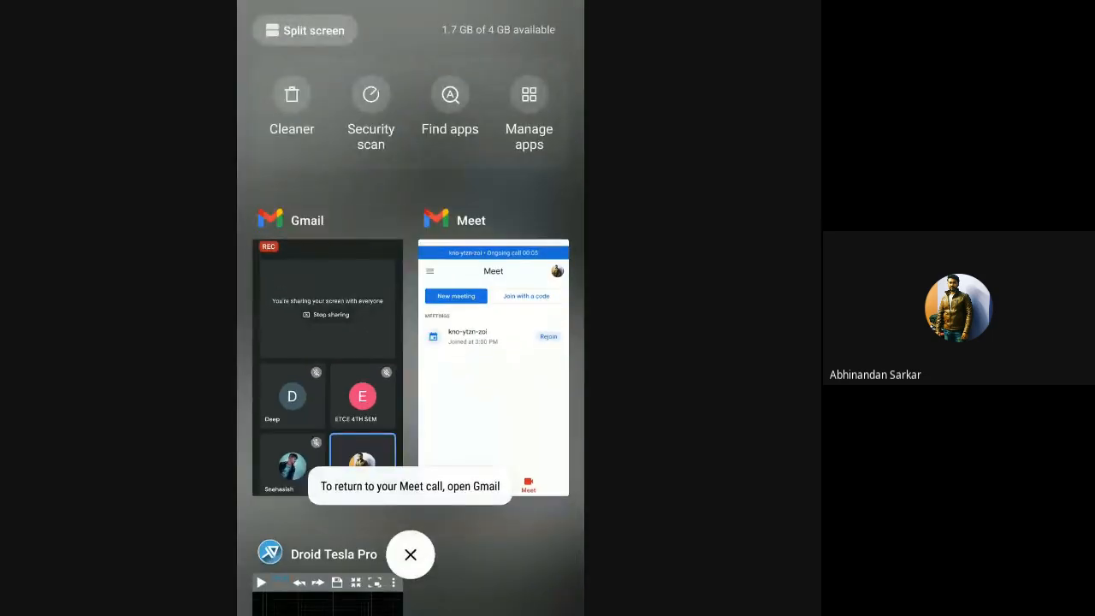
pyautogui.scroll(-3, 411, 342)
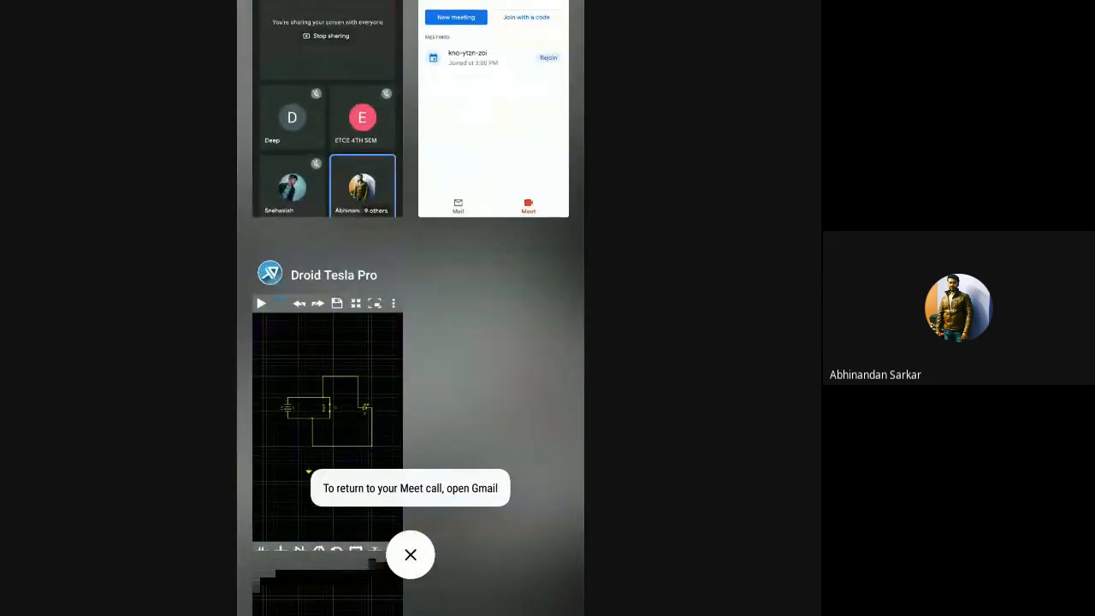
pyautogui.click(328, 410)
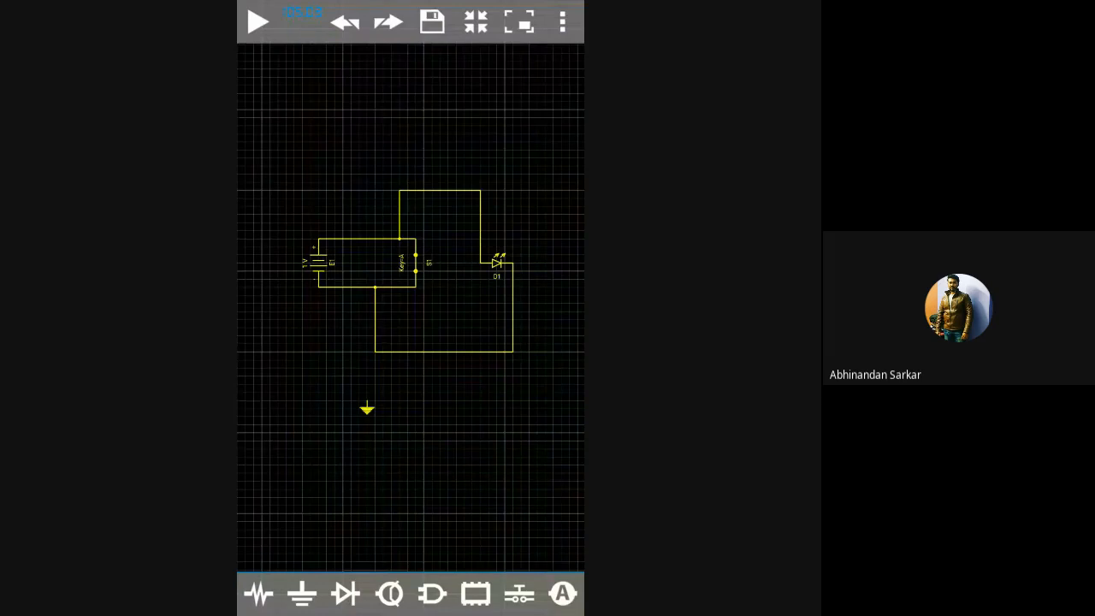
pyautogui.scroll(2, 411, 308)
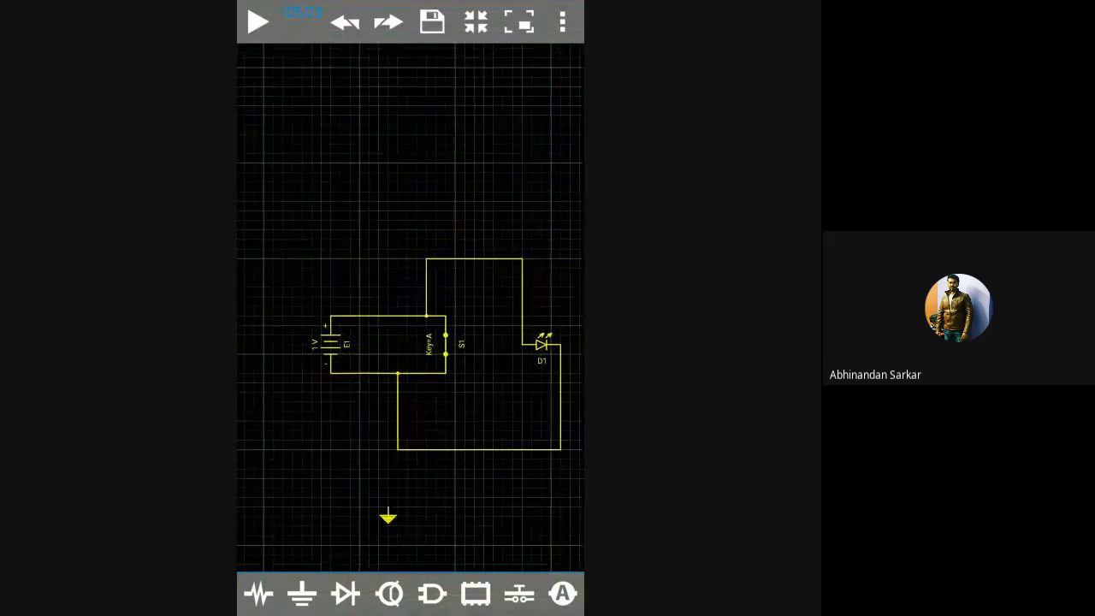
pyautogui.moveTo(439, 339); pyautogui.dragTo(345, 297)
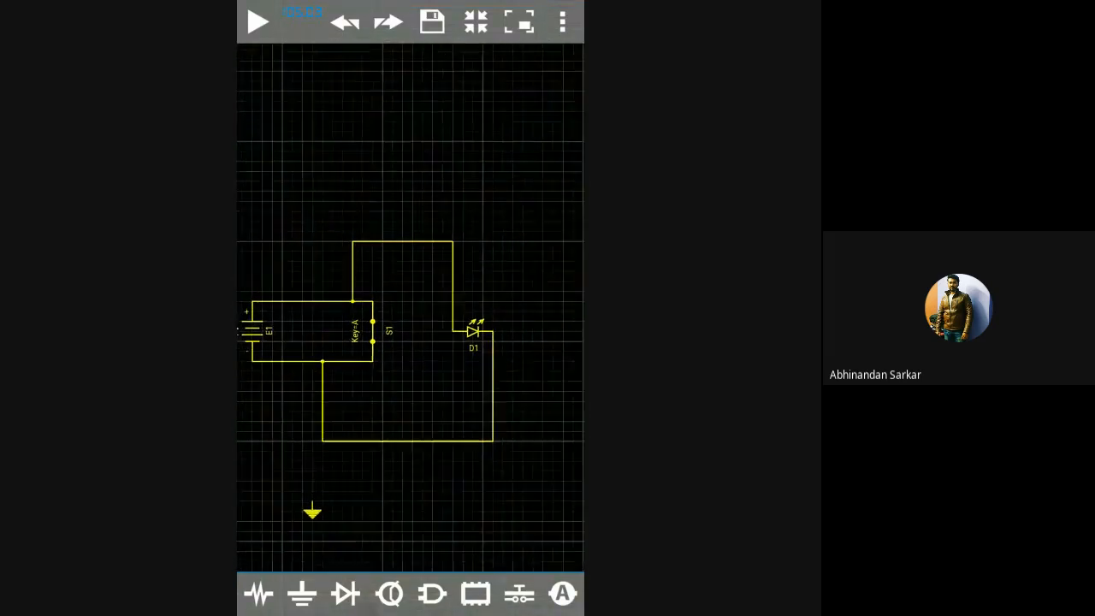
pyautogui.scroll(1, 410, 308)
pyautogui.moveTo(364, 345); pyautogui.dragTo(376, 278)
pyautogui.scroll(1, 410, 308)
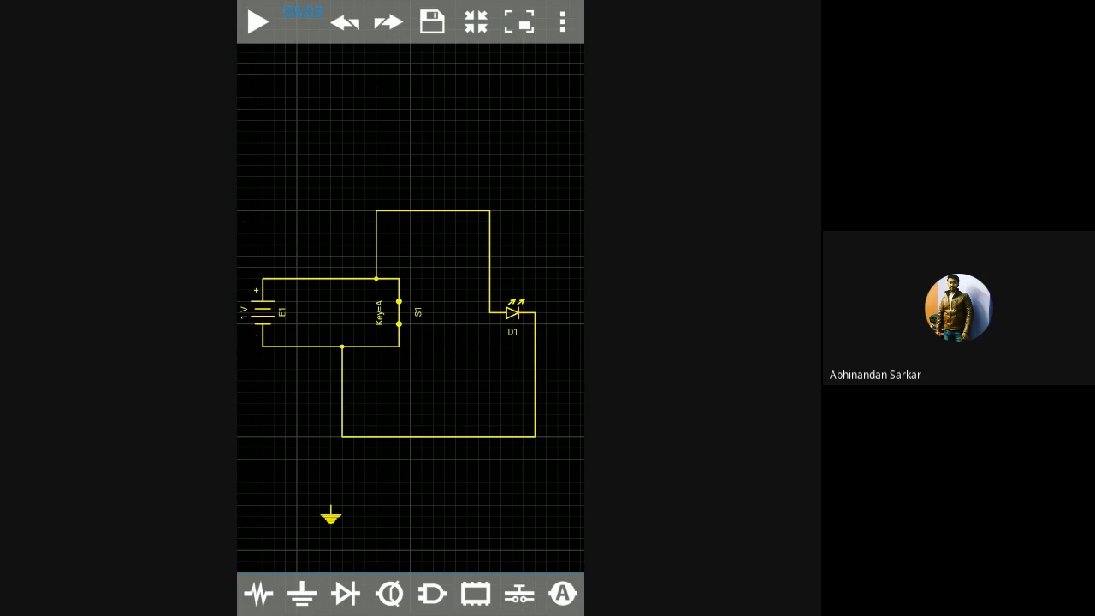
# Run the LED circuit simulation with switch S1 open, and pause it
pyautogui.click(258, 21)
pyautogui.moveTo(410, 393); pyautogui.dragTo(417, 383)
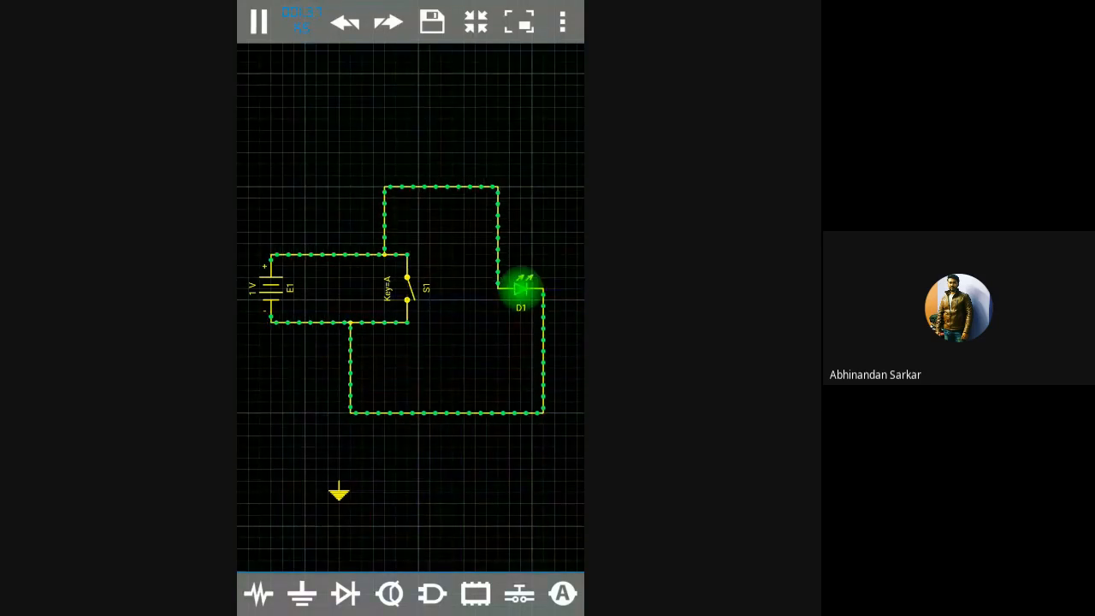
pyautogui.click(258, 22)
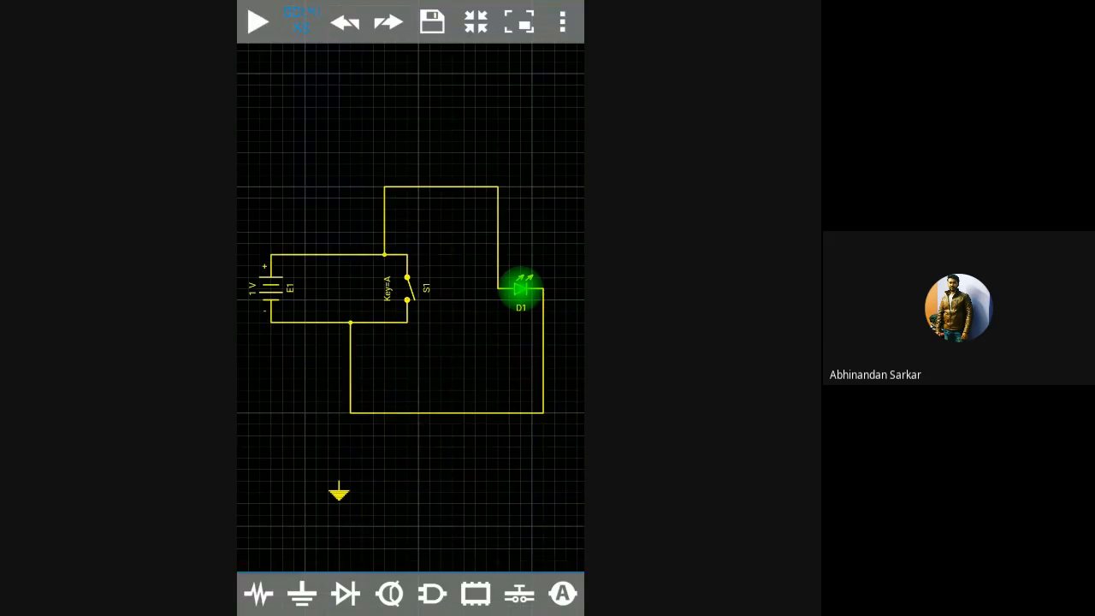
# Review the parameters of LED D1, from parasitic series resistance to label options, and close them with the LED deselected
pyautogui.click(521, 289)
pyautogui.click(280, 550)
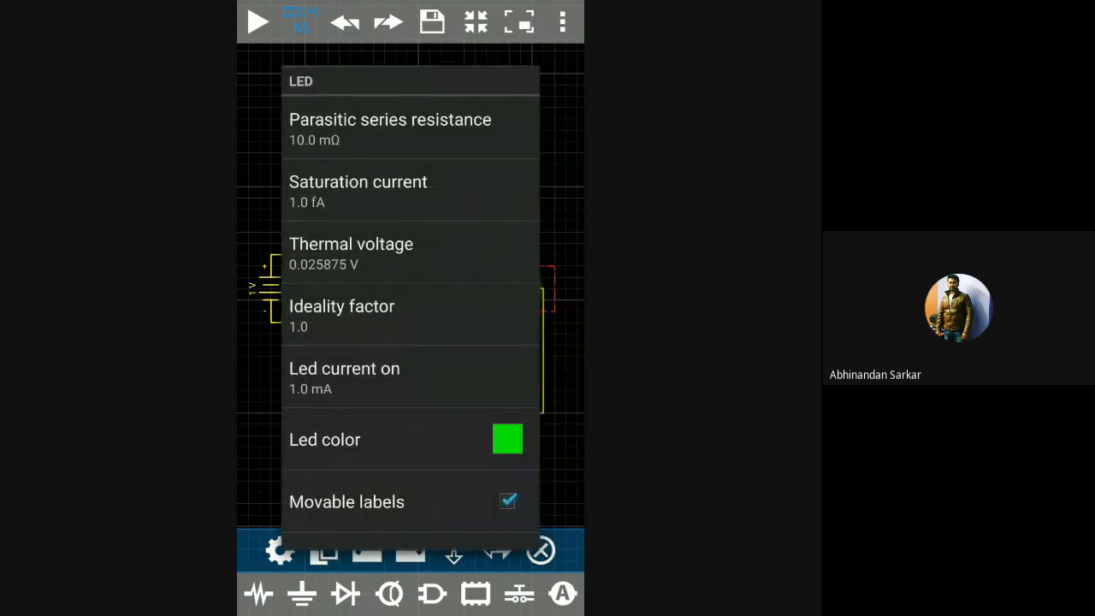
pyautogui.click(411, 252)
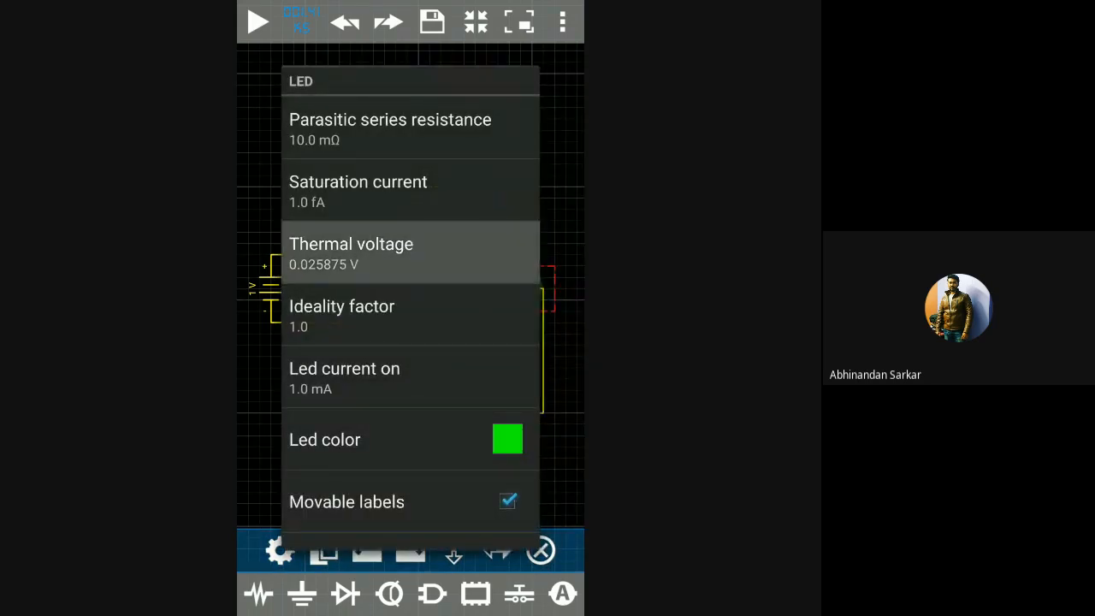
pyautogui.scroll(-1, 410, 308)
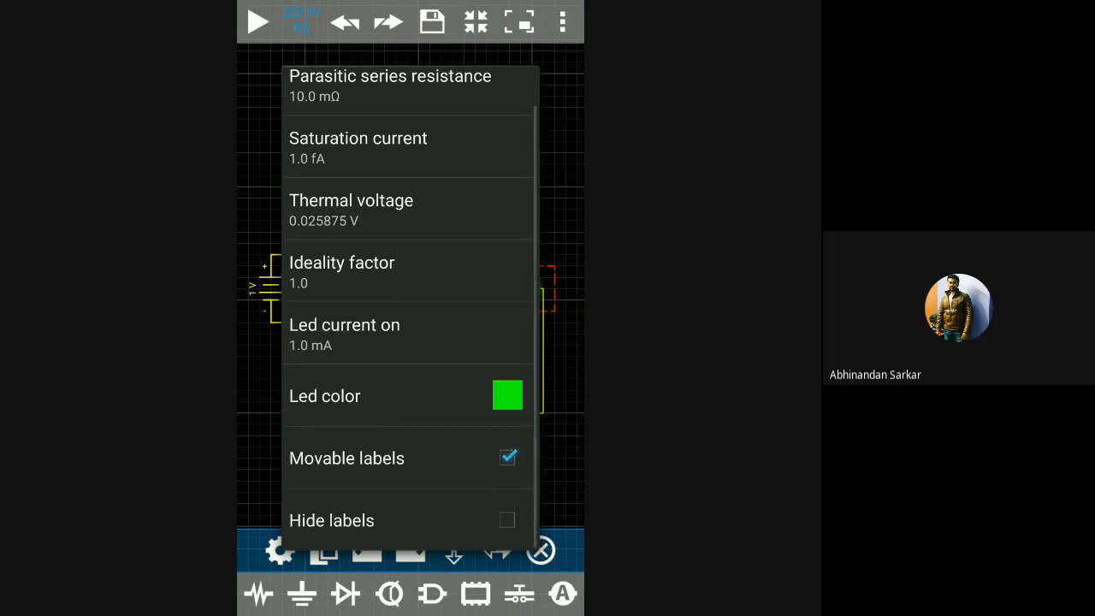
pyautogui.scroll(1, 410, 308)
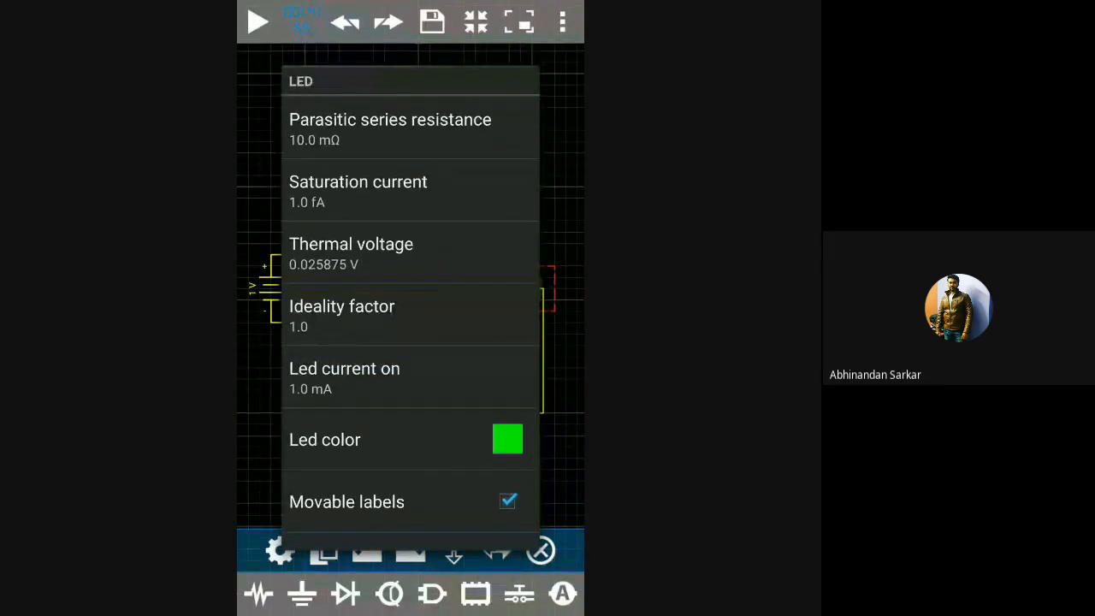
pyautogui.press('Escape')
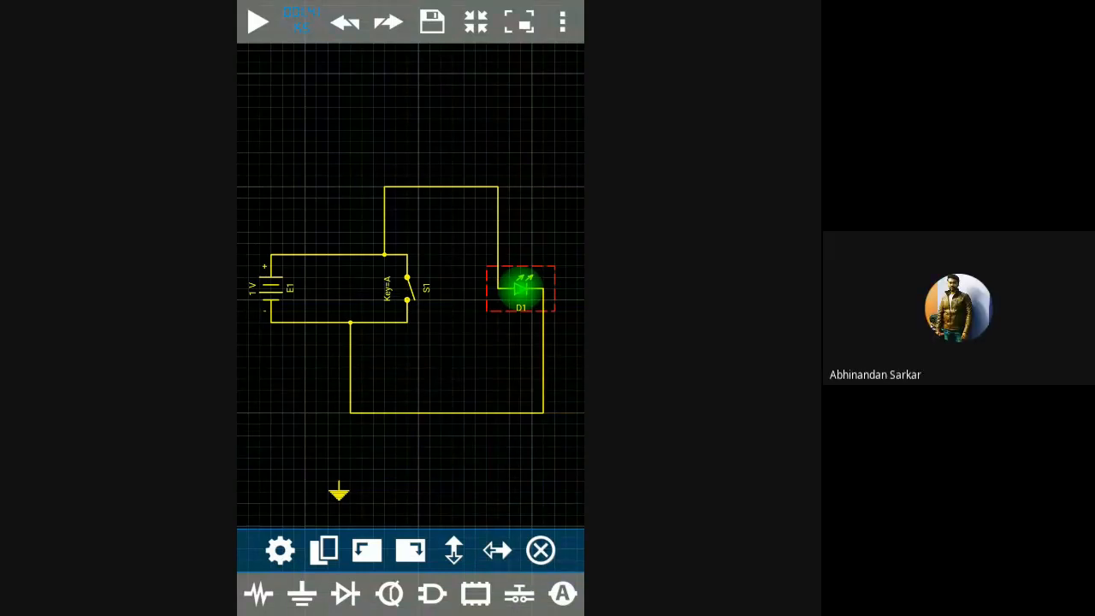
pyautogui.moveTo(428, 462); pyautogui.dragTo(422, 476)
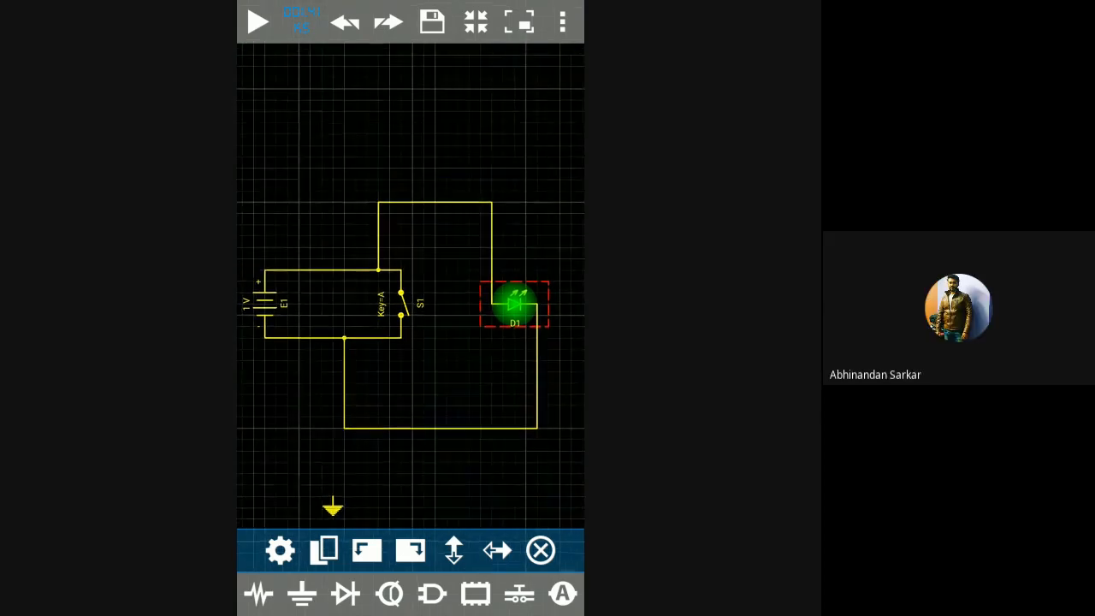
pyautogui.scroll(-1, 411, 300)
pyautogui.click(428, 470)
pyautogui.moveTo(411, 342); pyautogui.dragTo(429, 366)
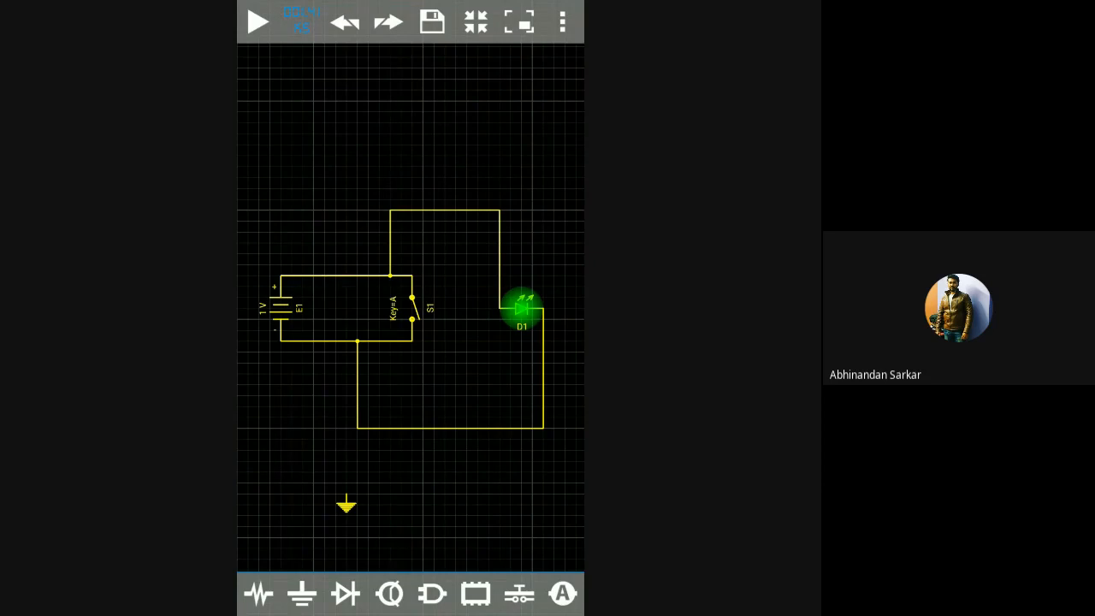
# Switch from Droid Tesla Pro back to the ongoing Google Meet call and stop sharing the phone screen
pyautogui.moveTo(410, 611); pyautogui.dragTo(410, 428)
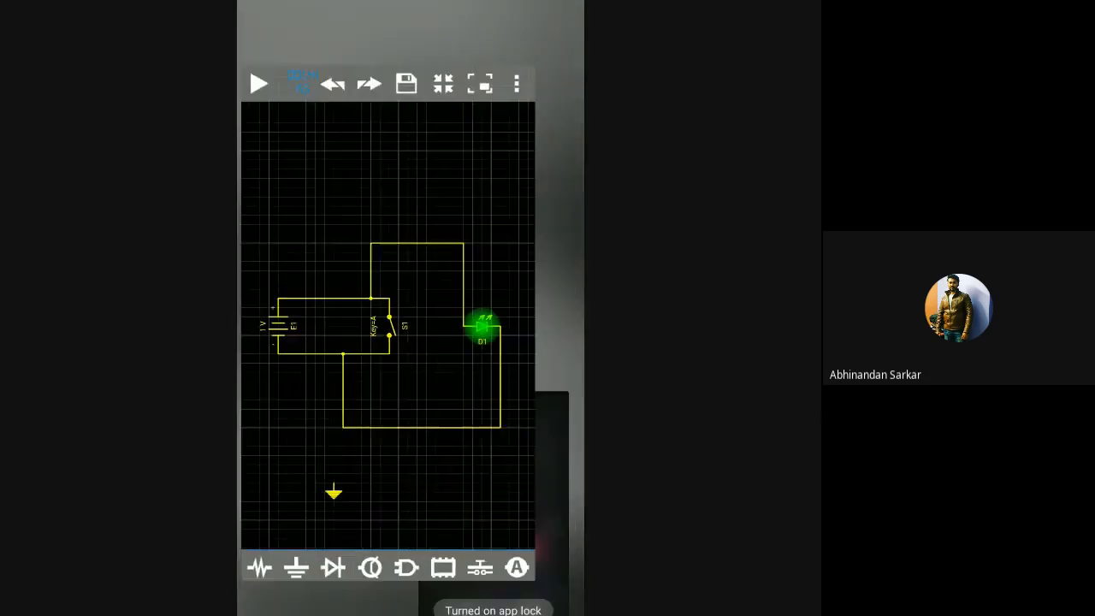
pyautogui.scroll(-3, 411, 368)
pyautogui.scroll(2, 410, 368)
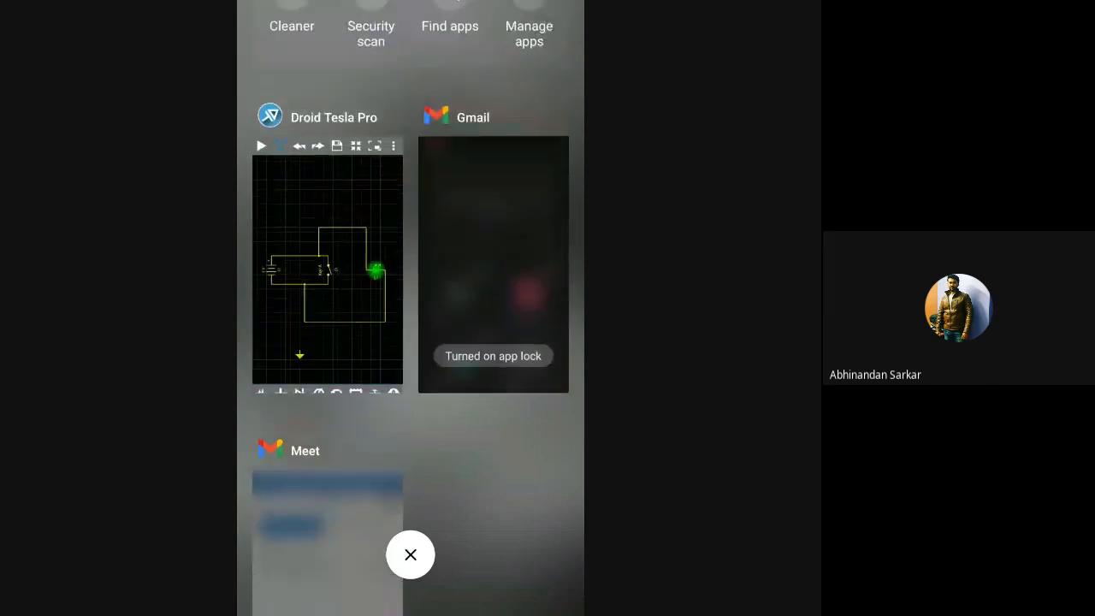
pyautogui.scroll(-2, 411, 368)
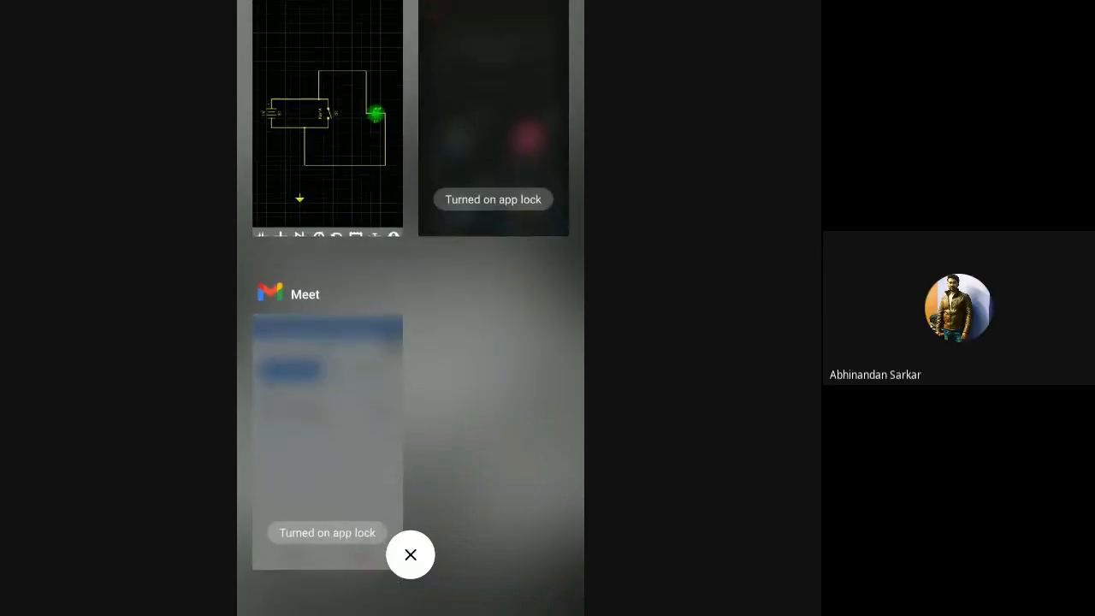
pyautogui.click(327, 427)
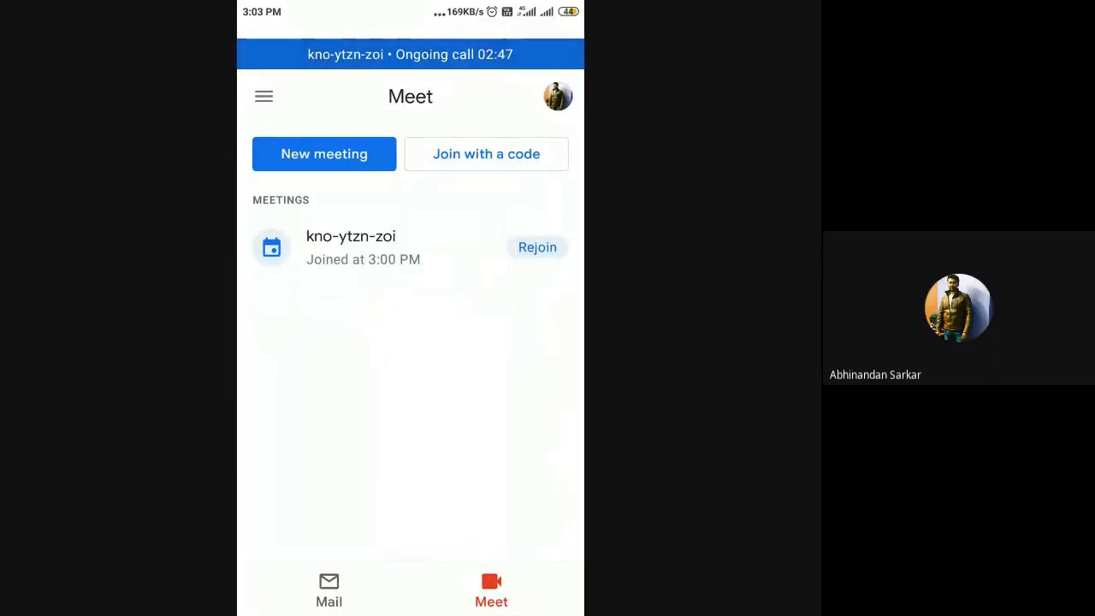
pyautogui.click(410, 55)
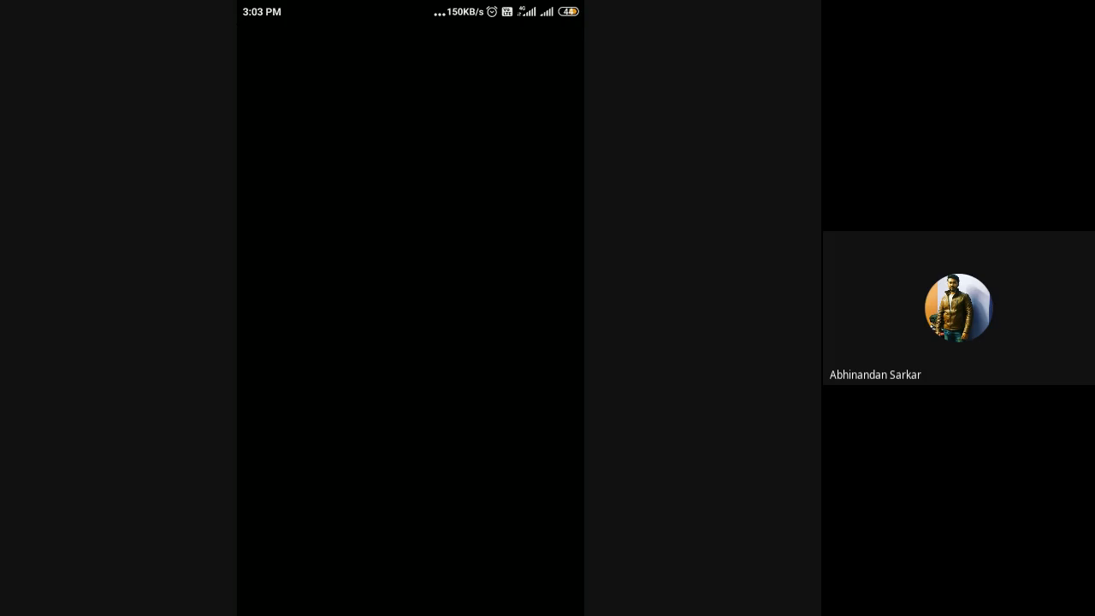
pyautogui.press('Escape')
pyautogui.click(411, 55)
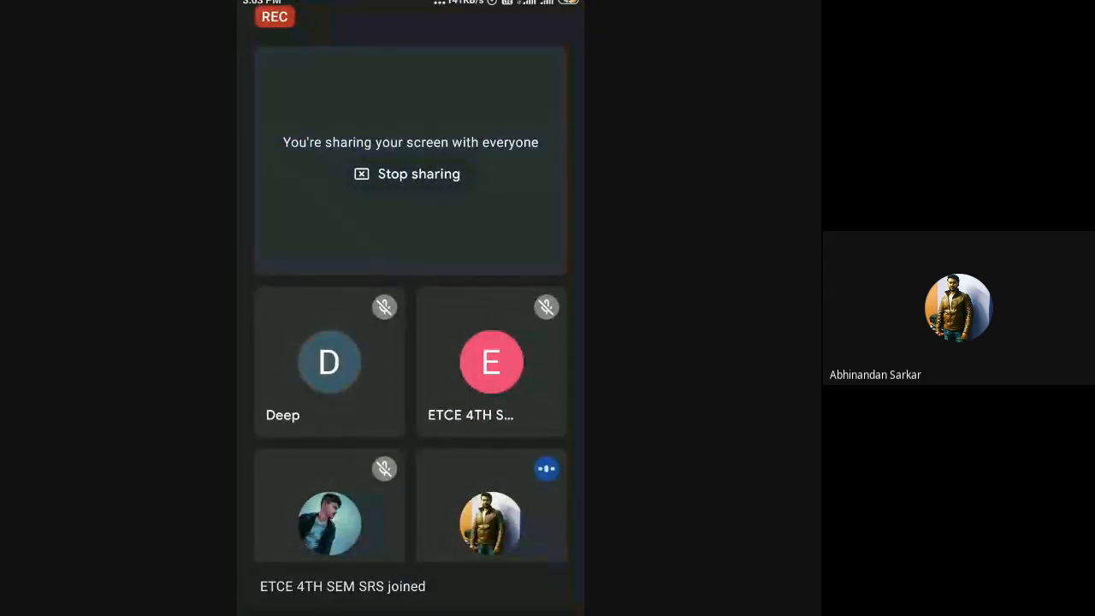
pyautogui.click(417, 168)
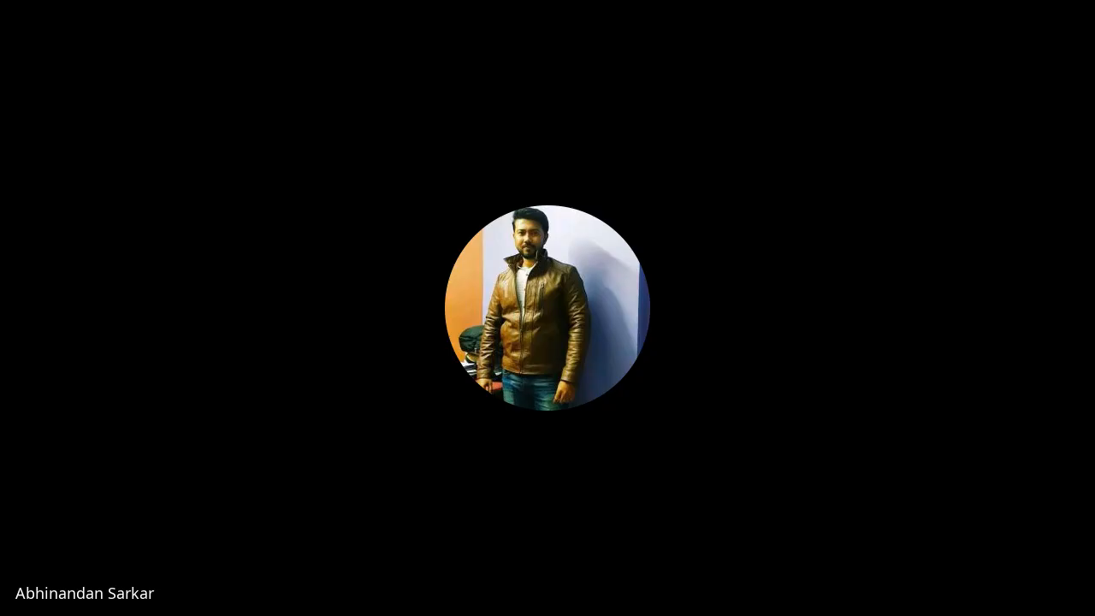